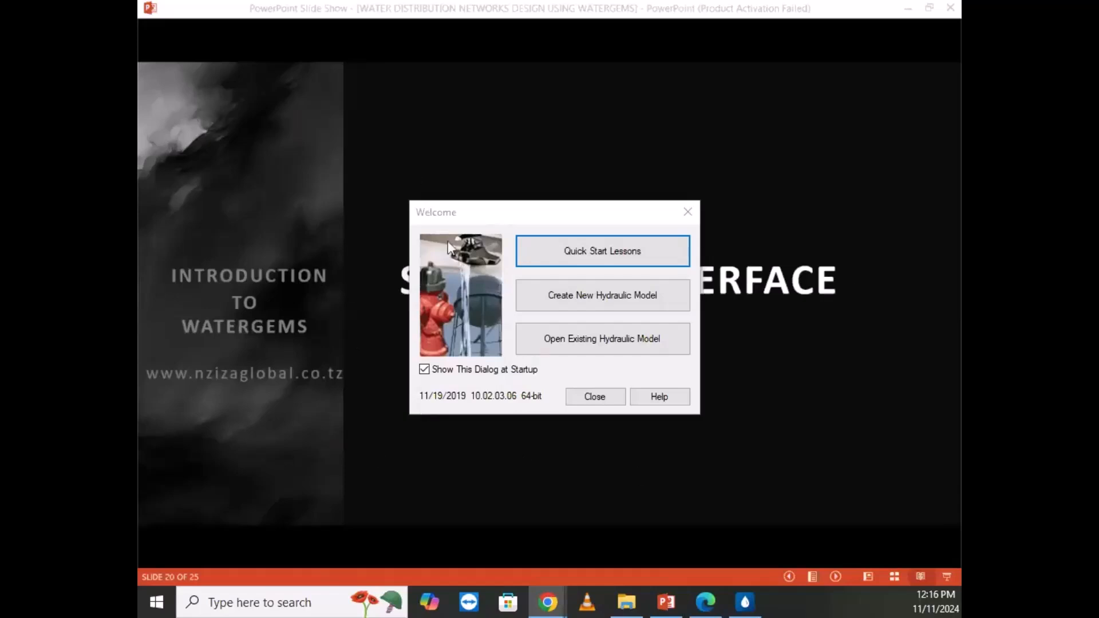
Create a new hydraulic model from the Welcome dialog.
left_click_drag(478, 208, 480, 181)
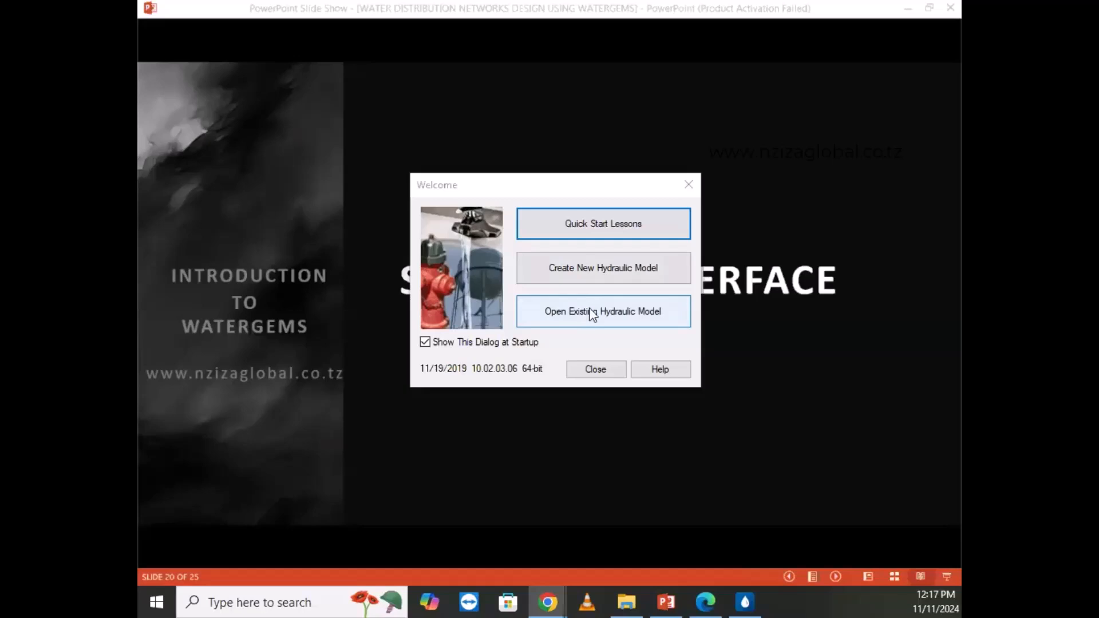
left_click(592, 269)
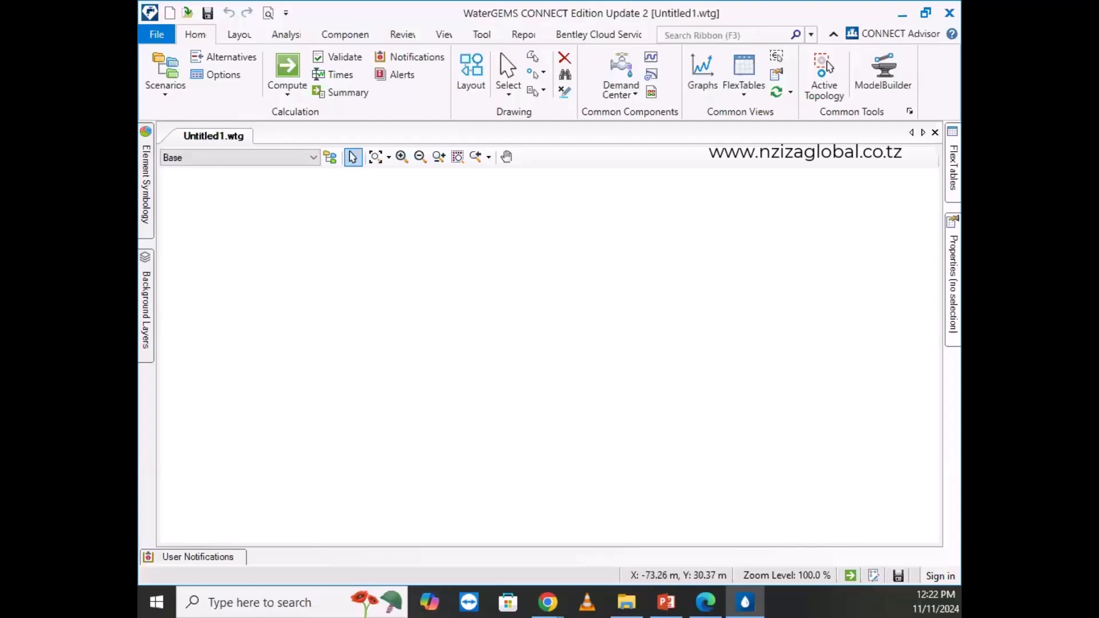
double_click(765, 15)
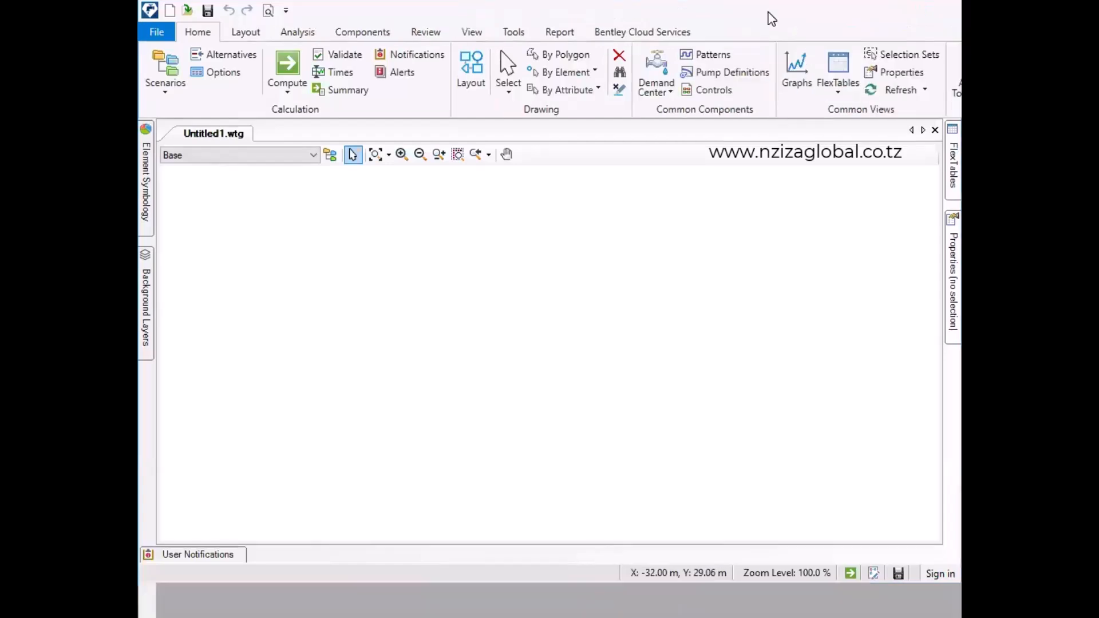
double_click(768, 11)
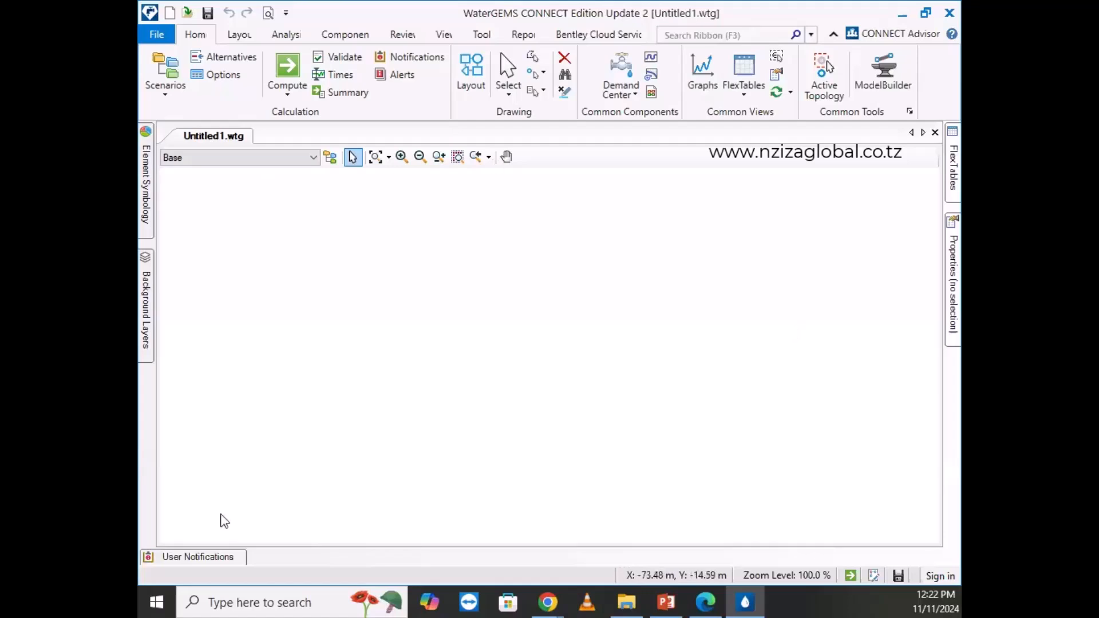
scroll(473, 345, "down", 6)
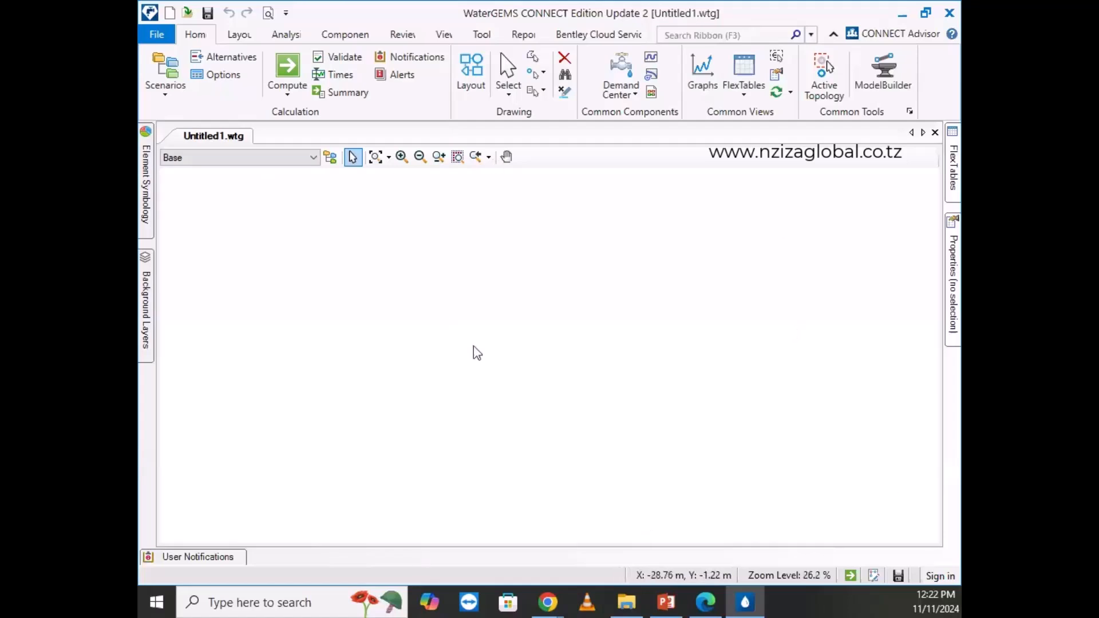
scroll(564, 419, "up", 7)
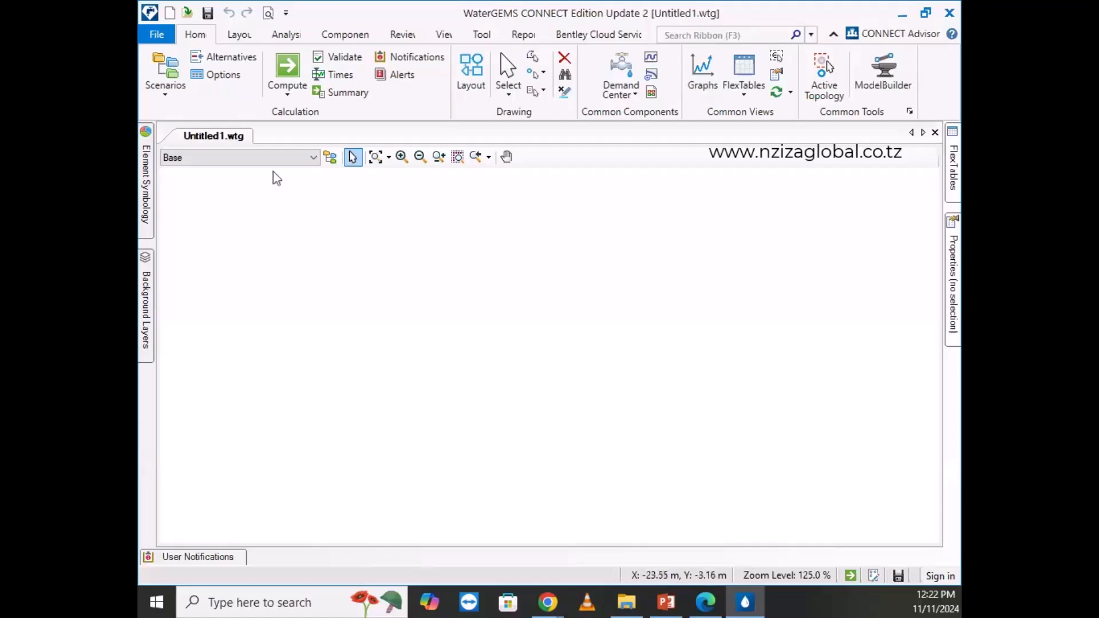
left_click(165, 40)
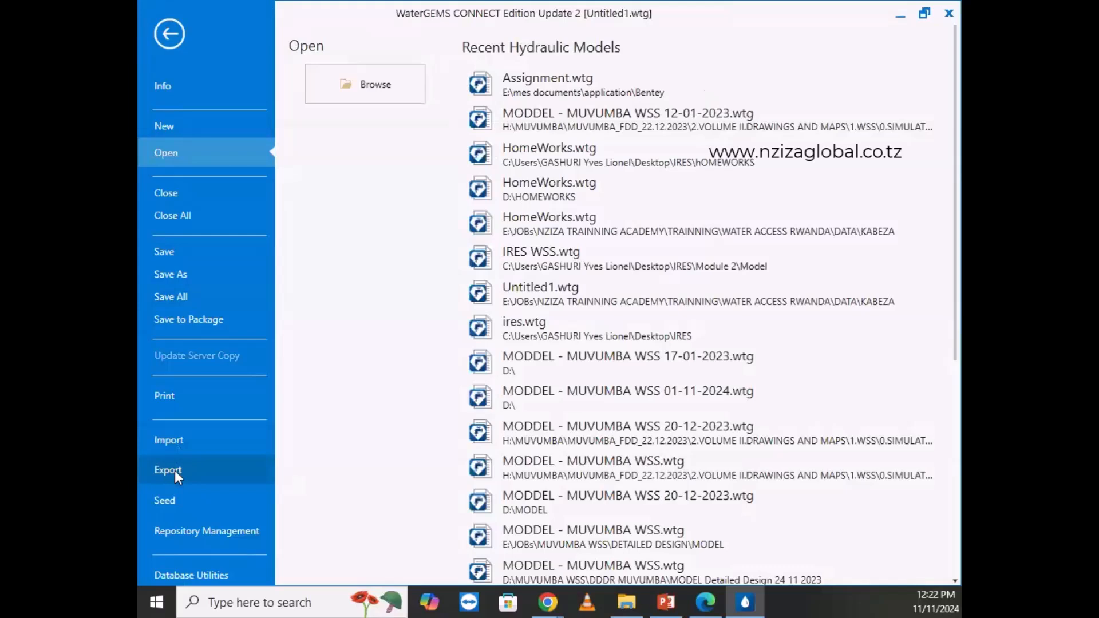
left_click(167, 39)
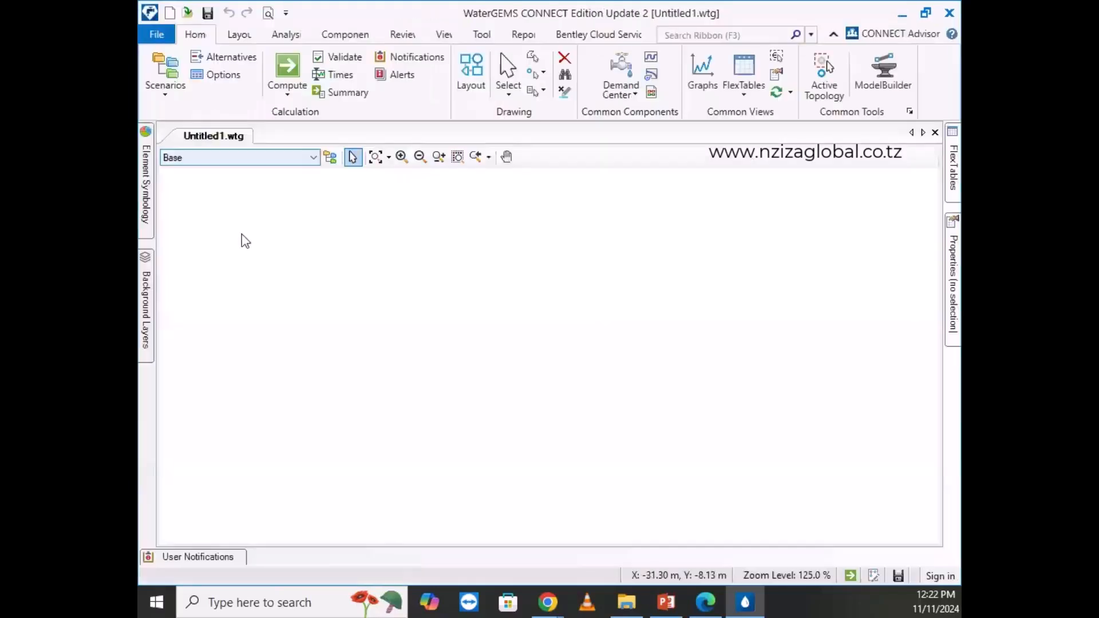
Lay out a connected pipe run through seven junctions in the empty drawing, starting with three closely spaced ones and bending into a U shape.
left_click(238, 35)
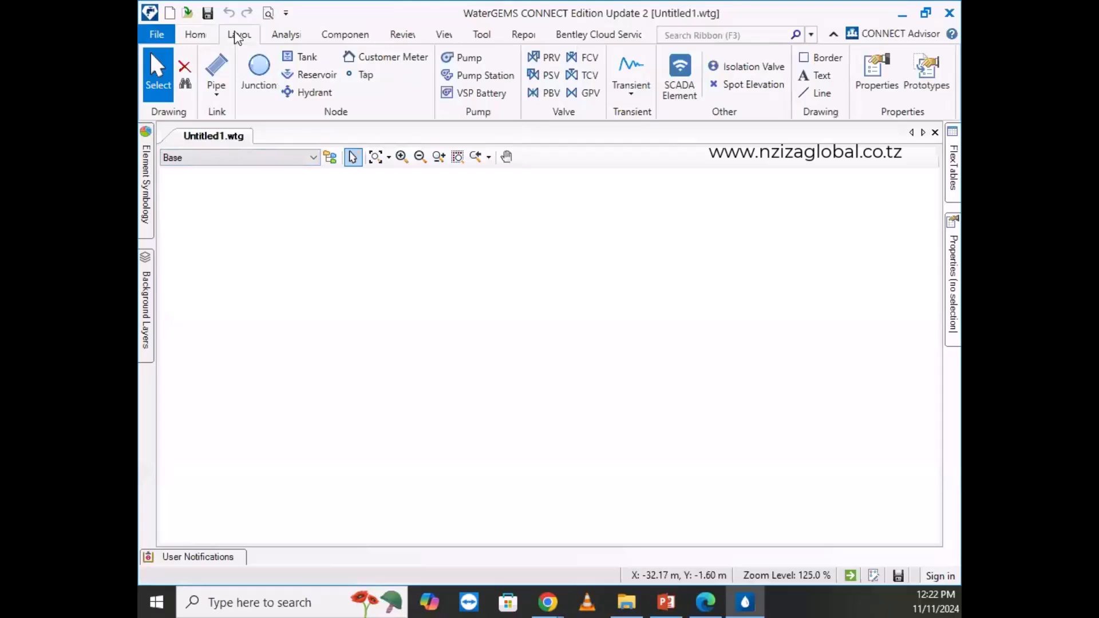
left_click(228, 69)
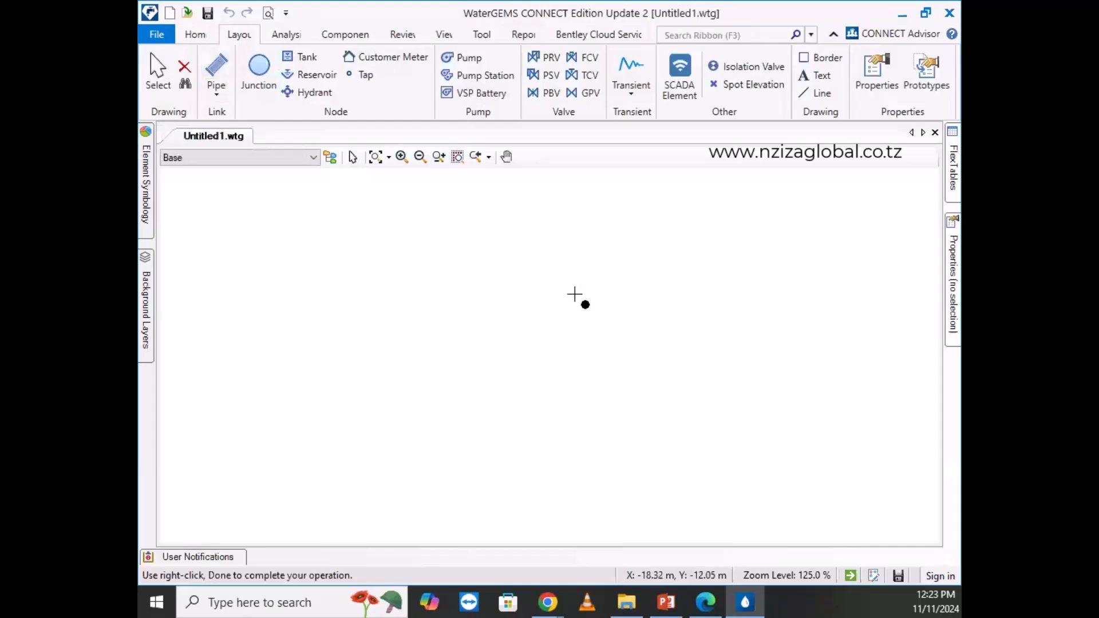
left_click(622, 272)
left_click(654, 297)
left_click(716, 439)
scroll(656, 315, "down", 10)
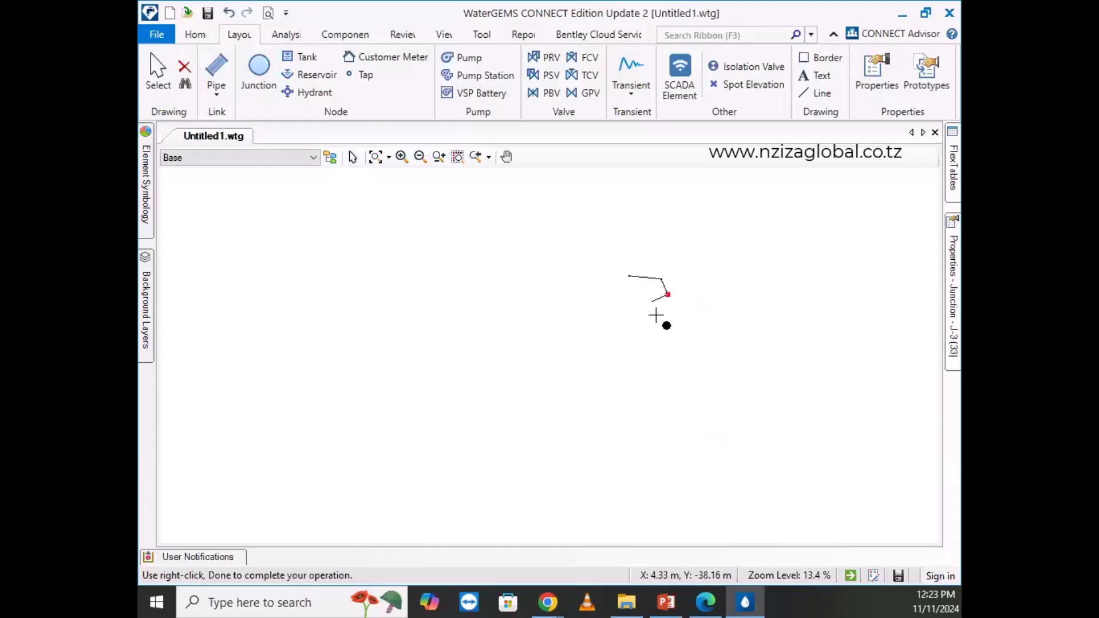
left_click(678, 374)
left_click(553, 380)
left_click(457, 393)
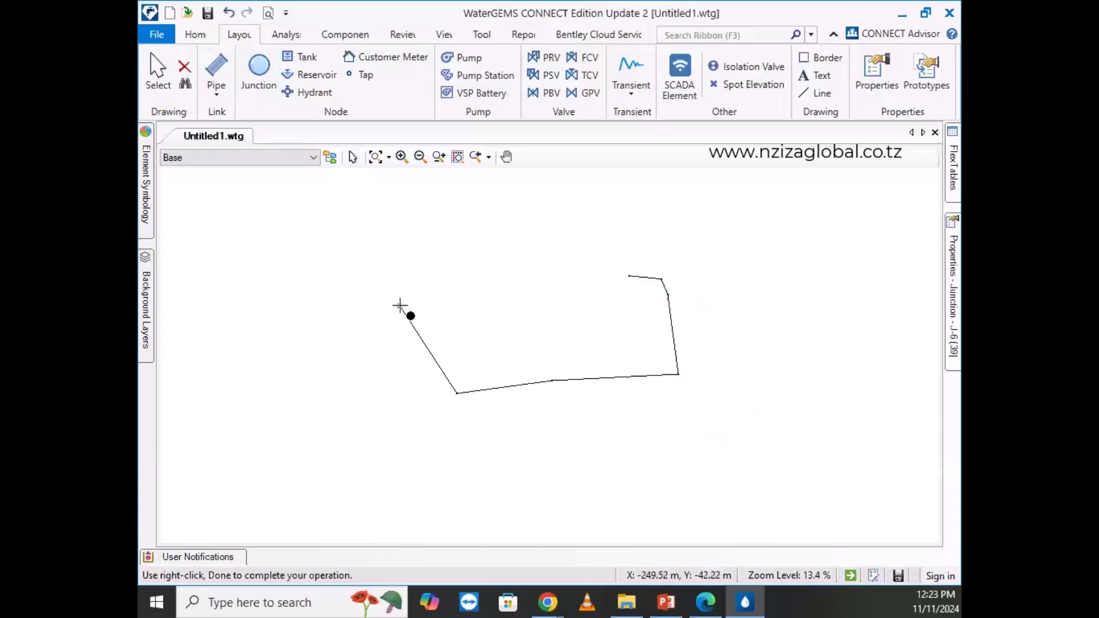
left_click(400, 305)
Extend the pipe run from J-7 through further junctions, looping around and below the first section and up along its open side.
scroll(400, 305, "up", 13)
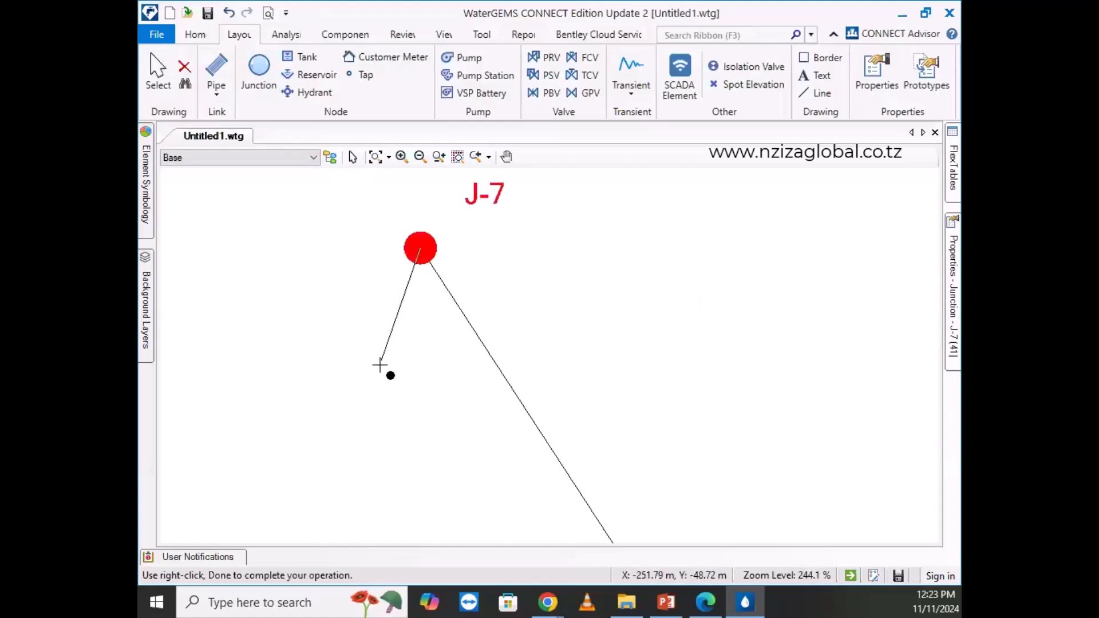
scroll(379, 365, "down", 16)
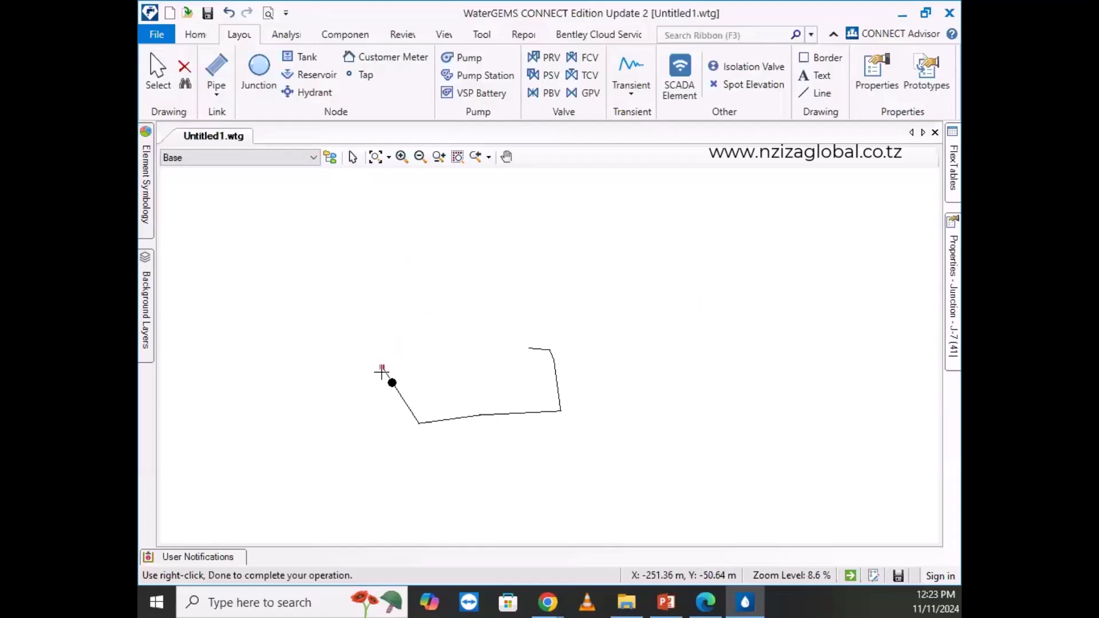
left_click(382, 369)
left_click(344, 273)
left_click(229, 306)
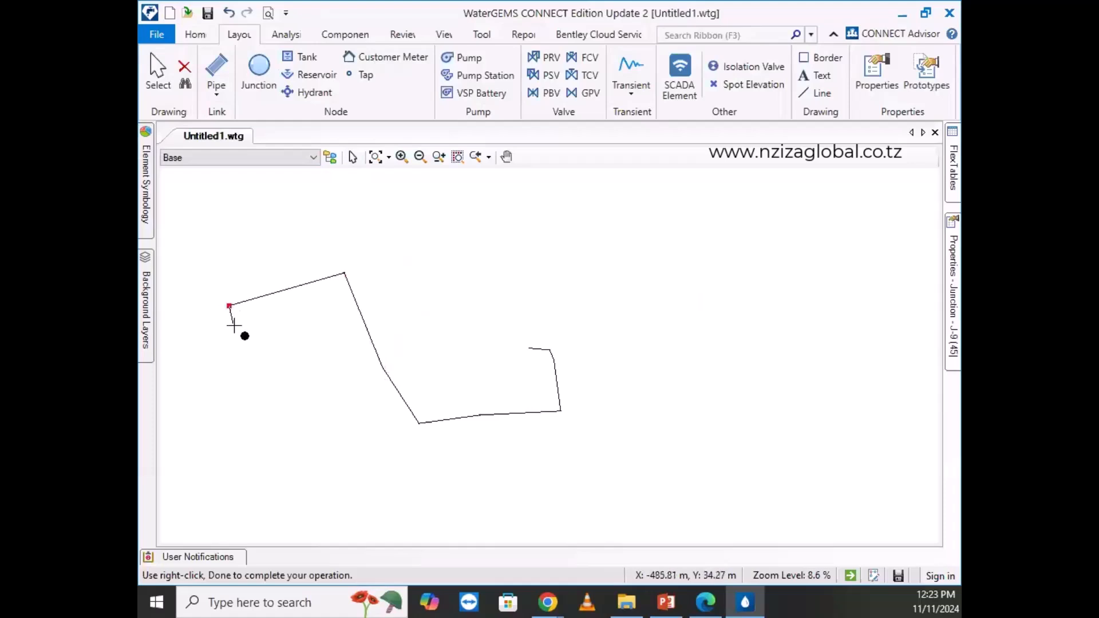
left_click(243, 435)
left_click(254, 502)
left_click(523, 507)
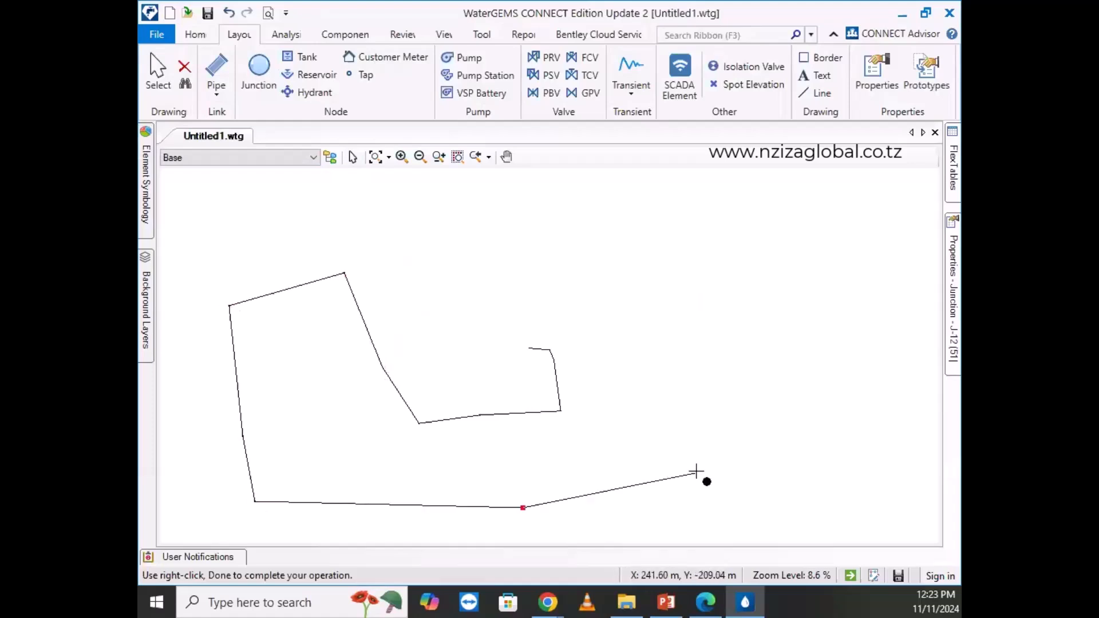
left_click(697, 473)
left_click(664, 249)
Add a final junction just above J-15, keeping Pipe as the link type, and end the pipe layout.
right_click(709, 232)
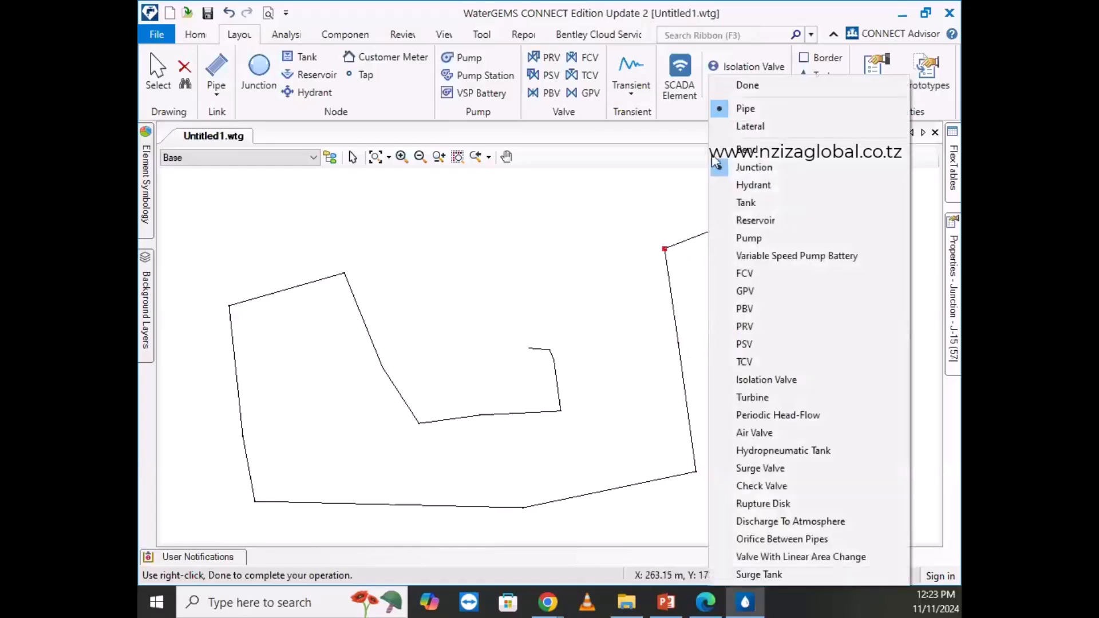
left_click(722, 108)
scroll(634, 206, "up", 15)
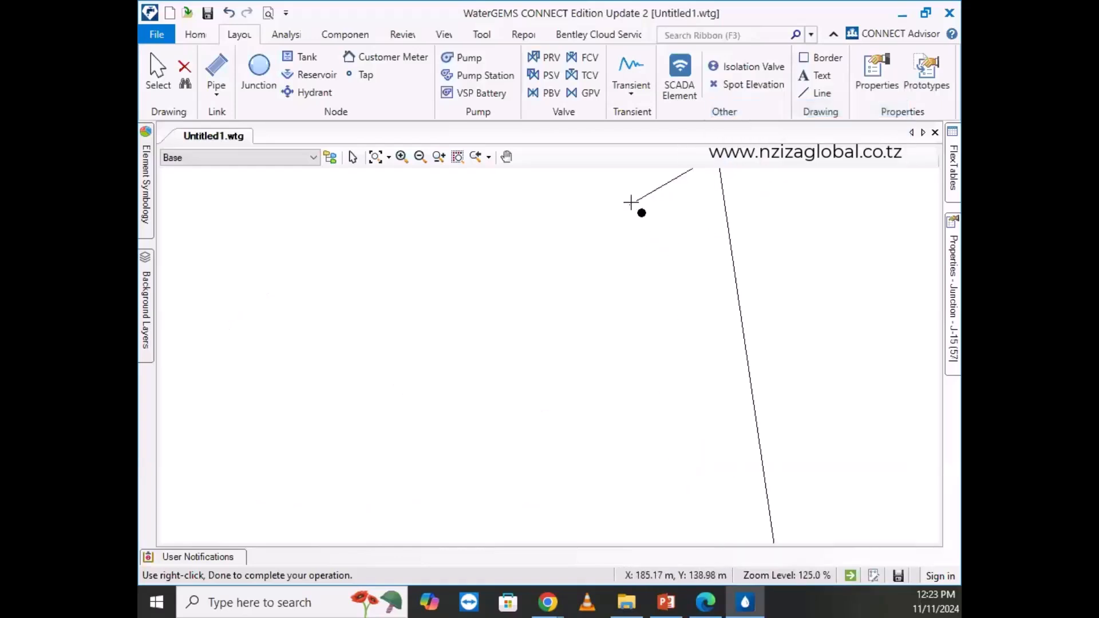
scroll(654, 356, "down", 4)
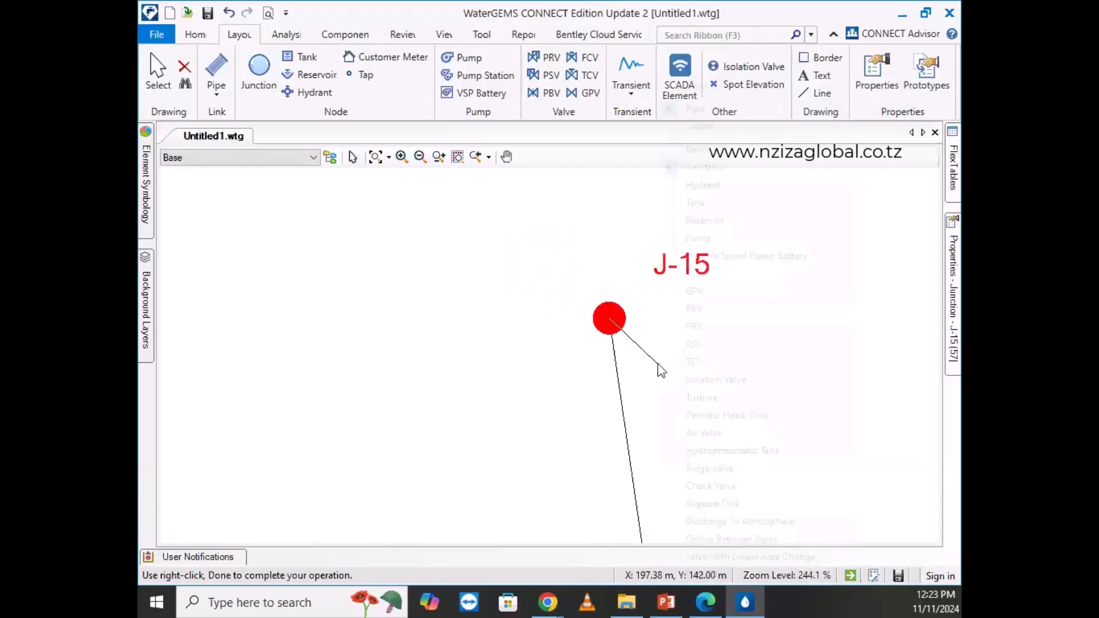
right_click(657, 363)
left_click(615, 284)
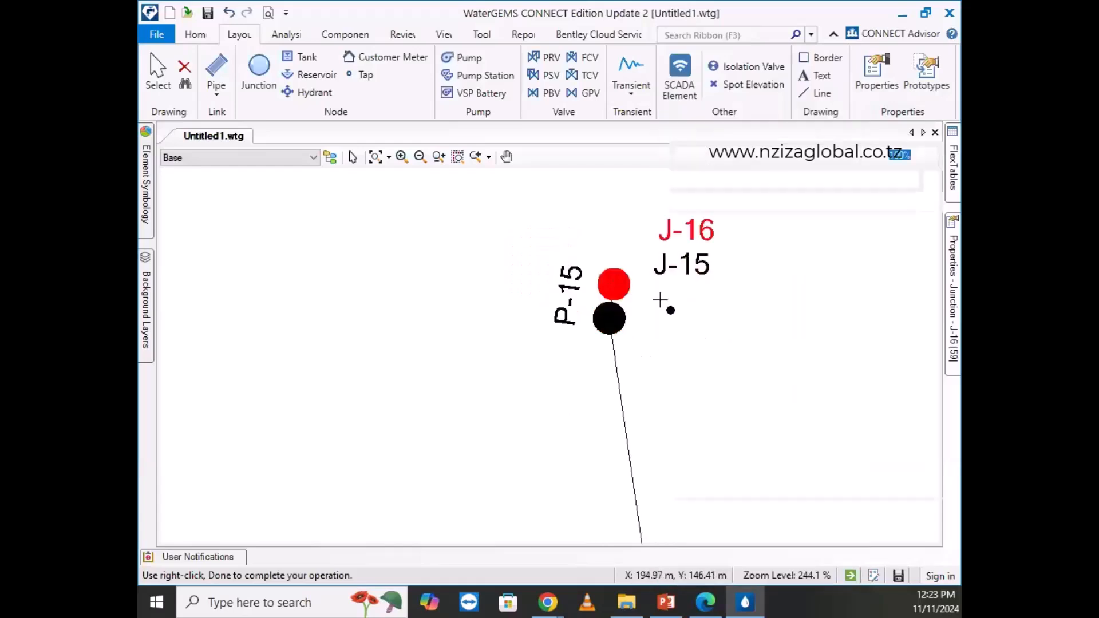
scroll(467, 311, "down", 7)
scroll(467, 310, "up", 5)
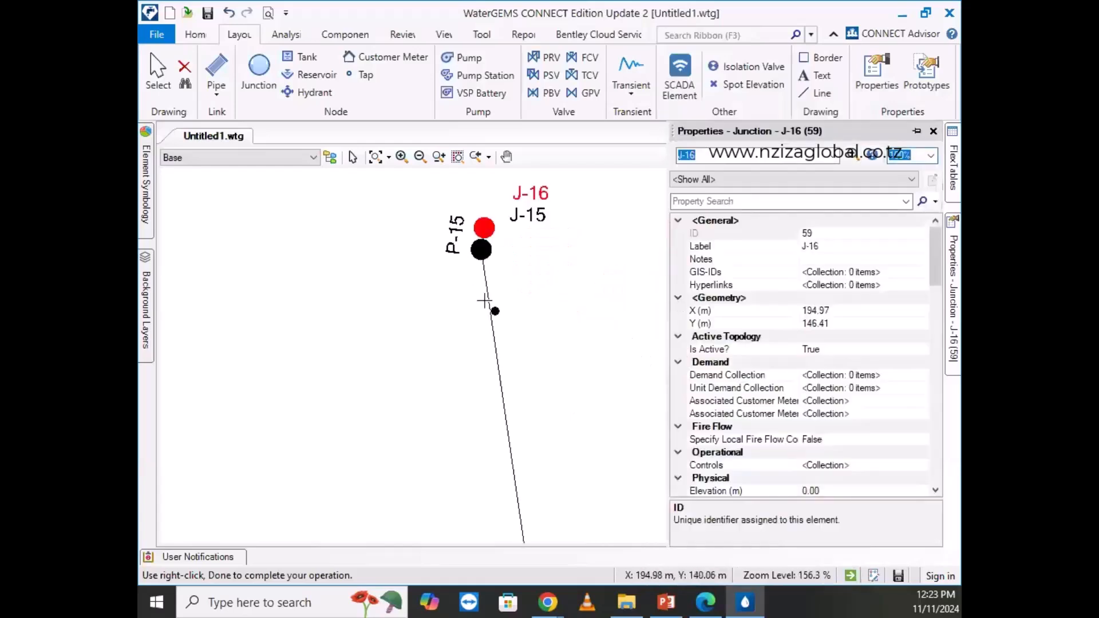
key("Escape")
Spread the two overlapping end junctions apart, moving J-16 to the east and J-15 to the west.
scroll(485, 222, "up", 5)
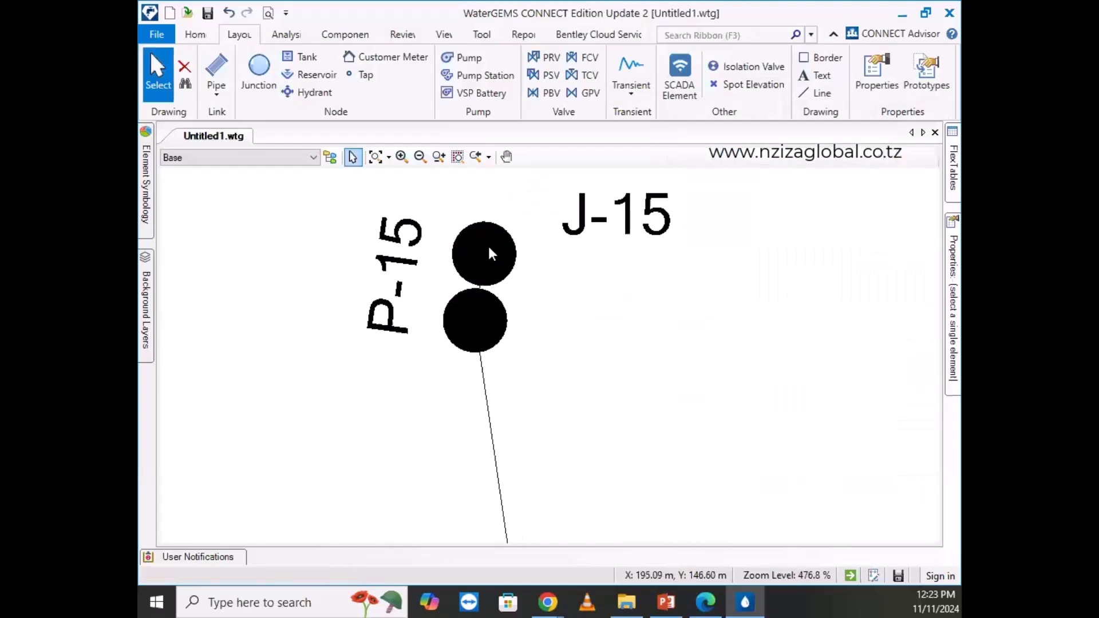
left_click(488, 245)
left_click_drag(488, 246, 724, 289)
left_click_drag(458, 331, 241, 304)
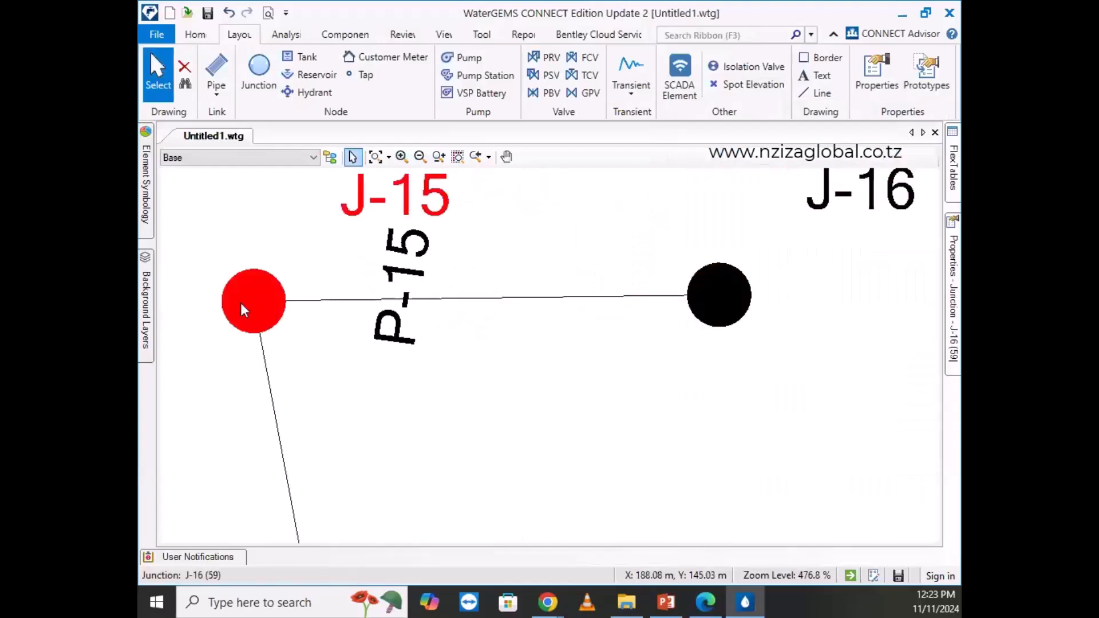
scroll(724, 361, "down", 10)
scroll(749, 318, "up", 10)
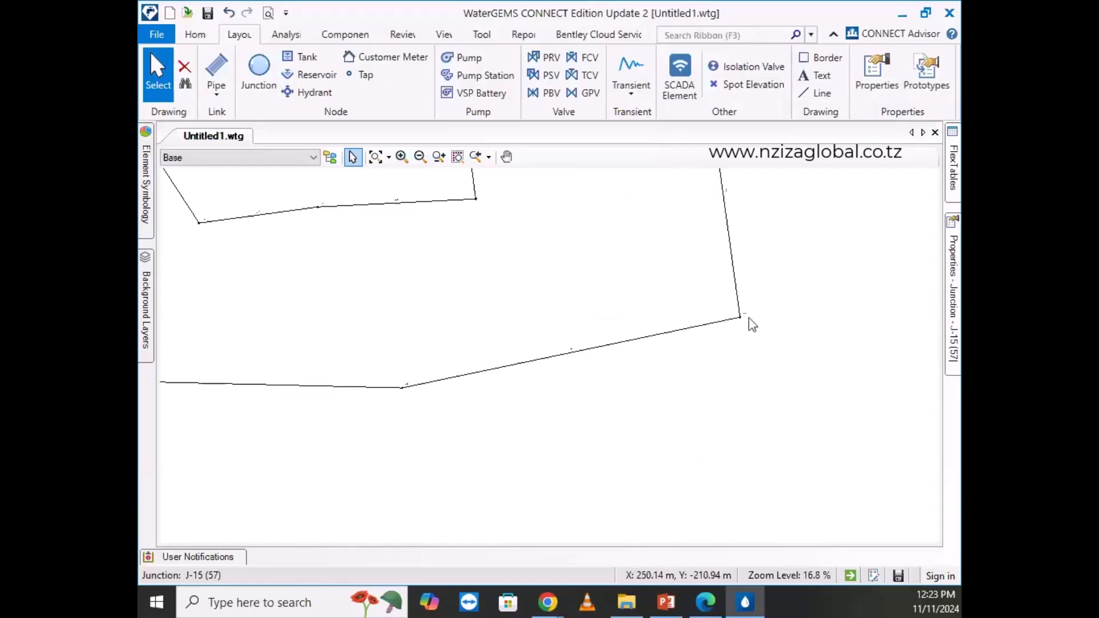
left_click(794, 450)
scroll(712, 359, "down", 10)
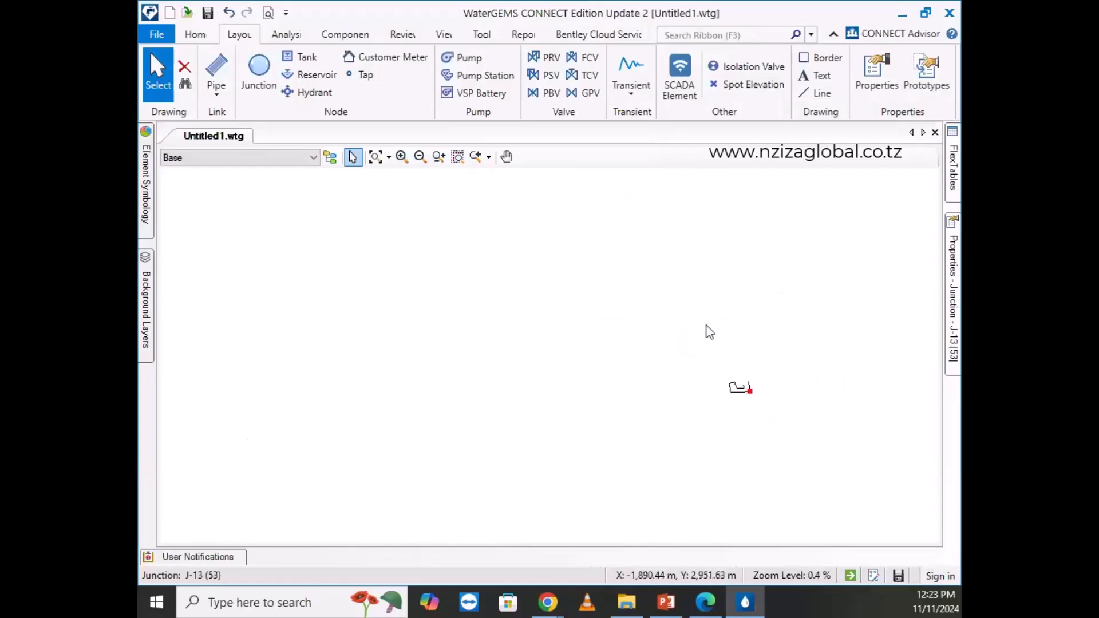
scroll(744, 383, "up", 10)
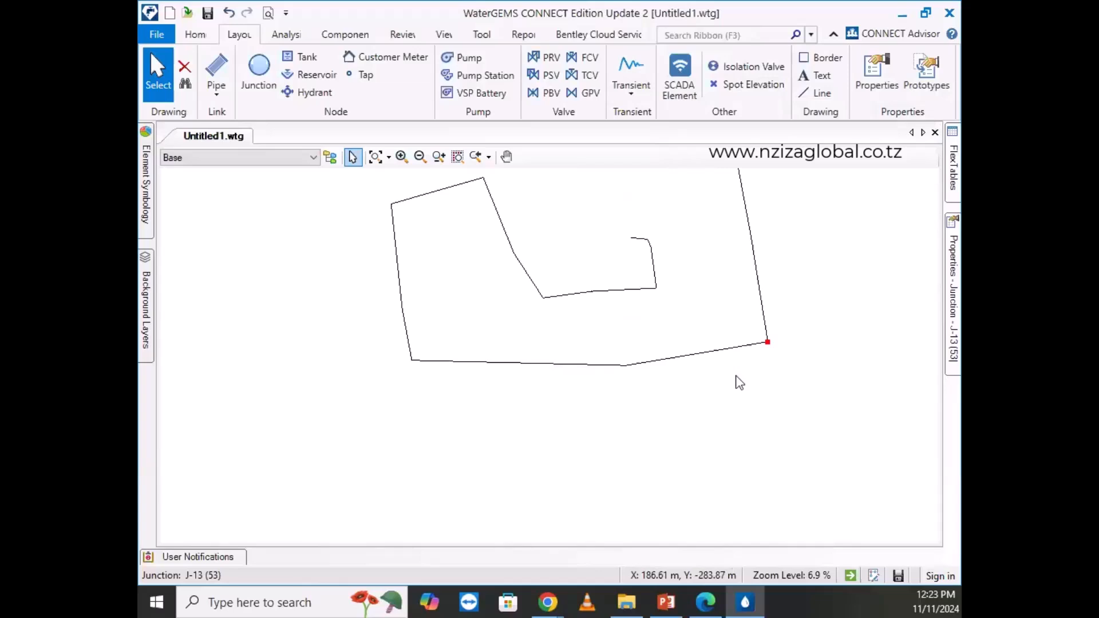
scroll(743, 385, "down", 3)
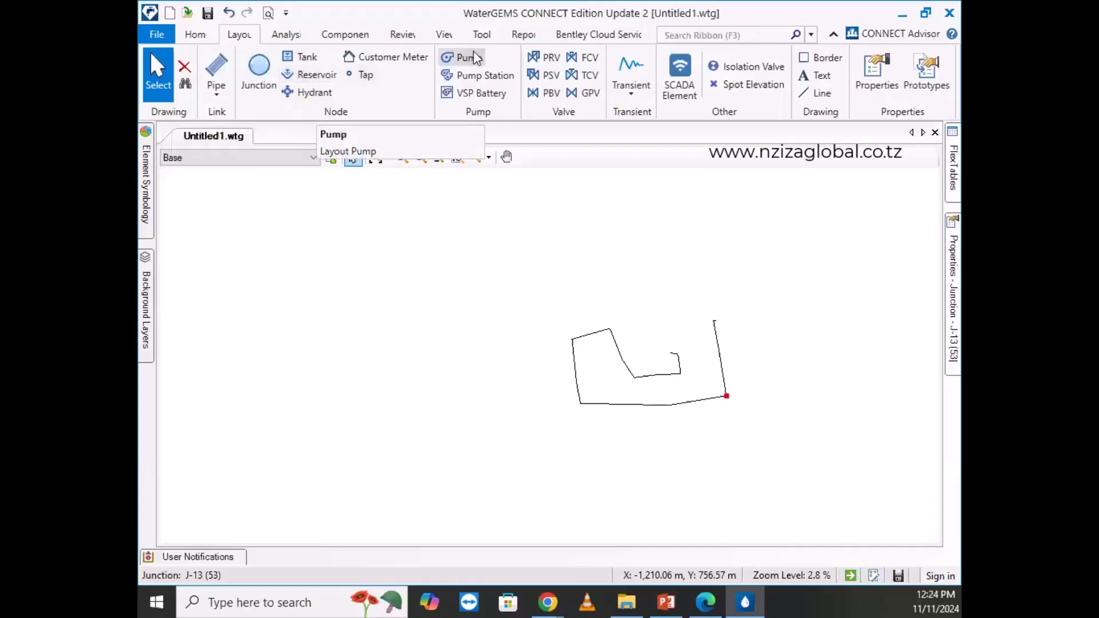
Morph junction J-8 at the upper corner of the network into a tank.
left_click(293, 60)
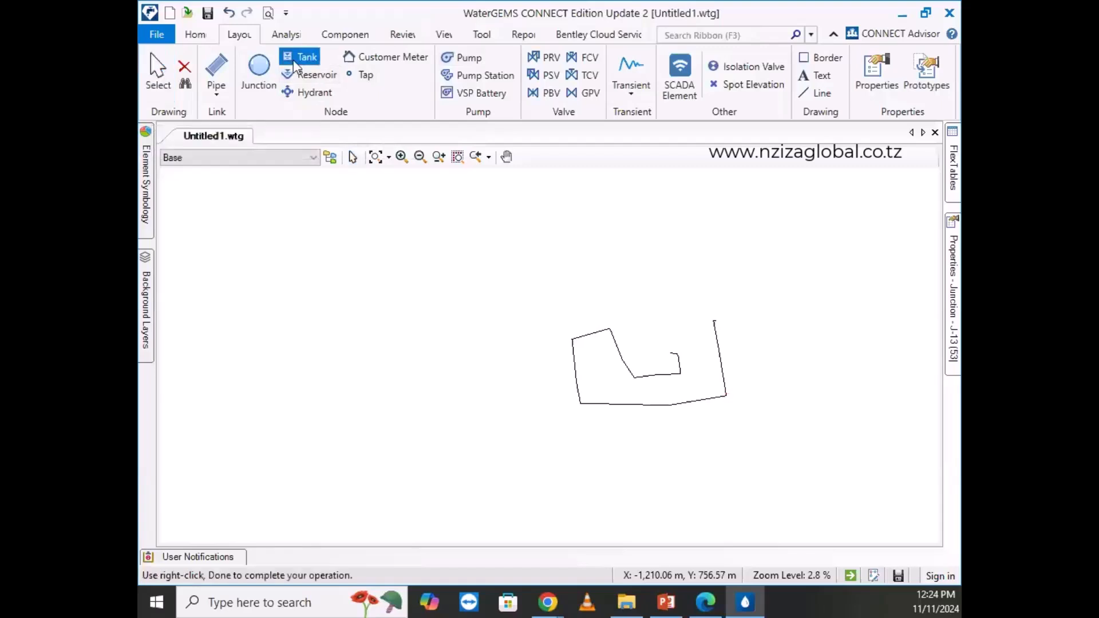
scroll(633, 368, "up", 10)
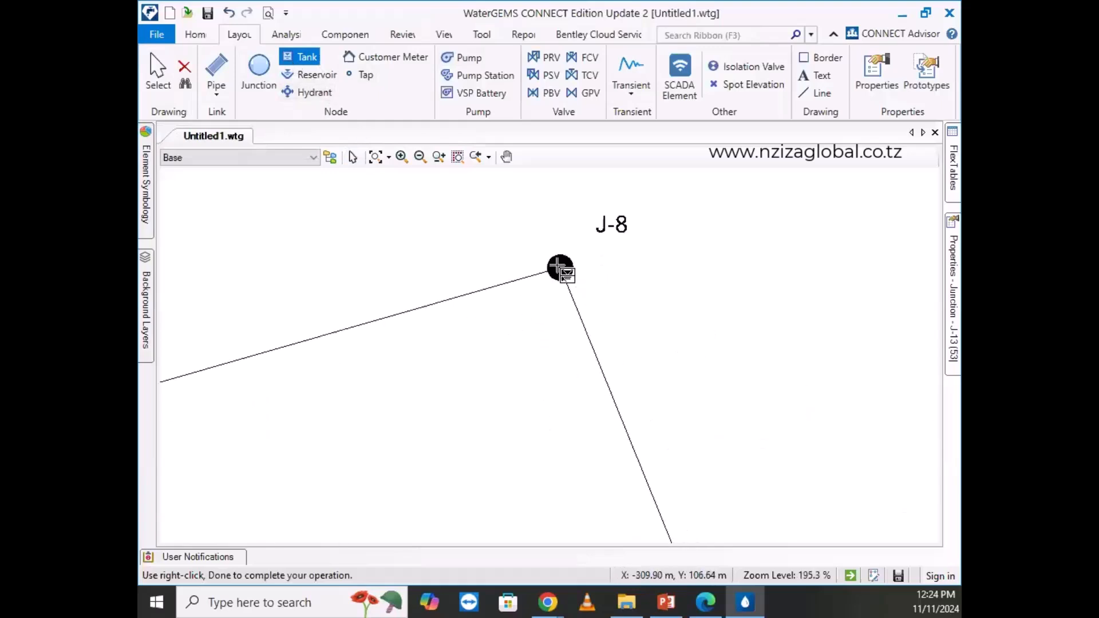
scroll(559, 267, "up", 1)
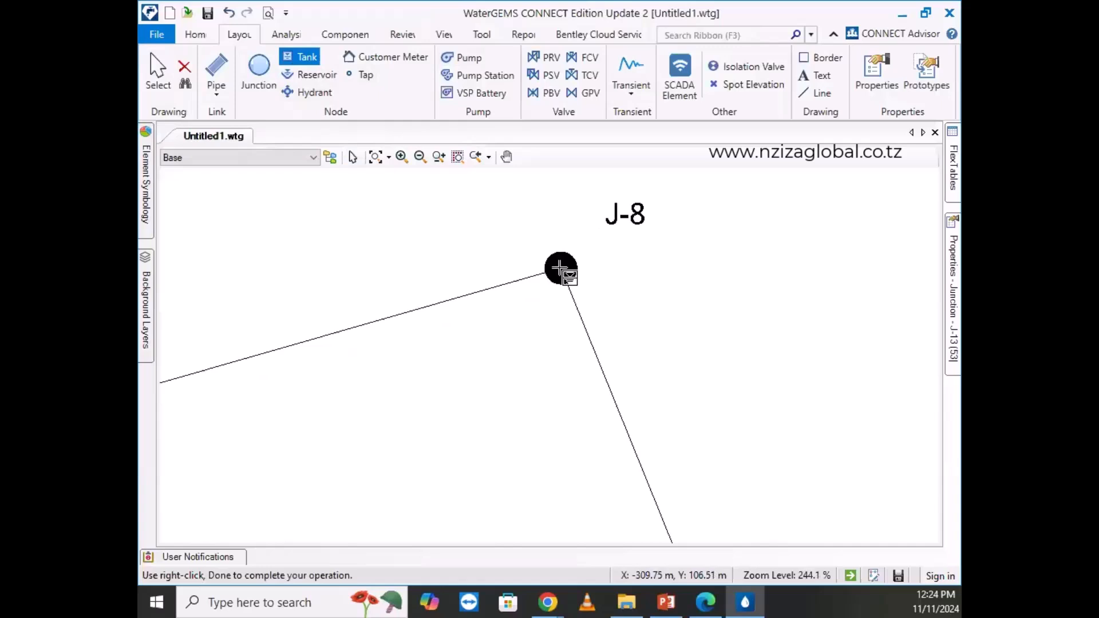
left_click(558, 266)
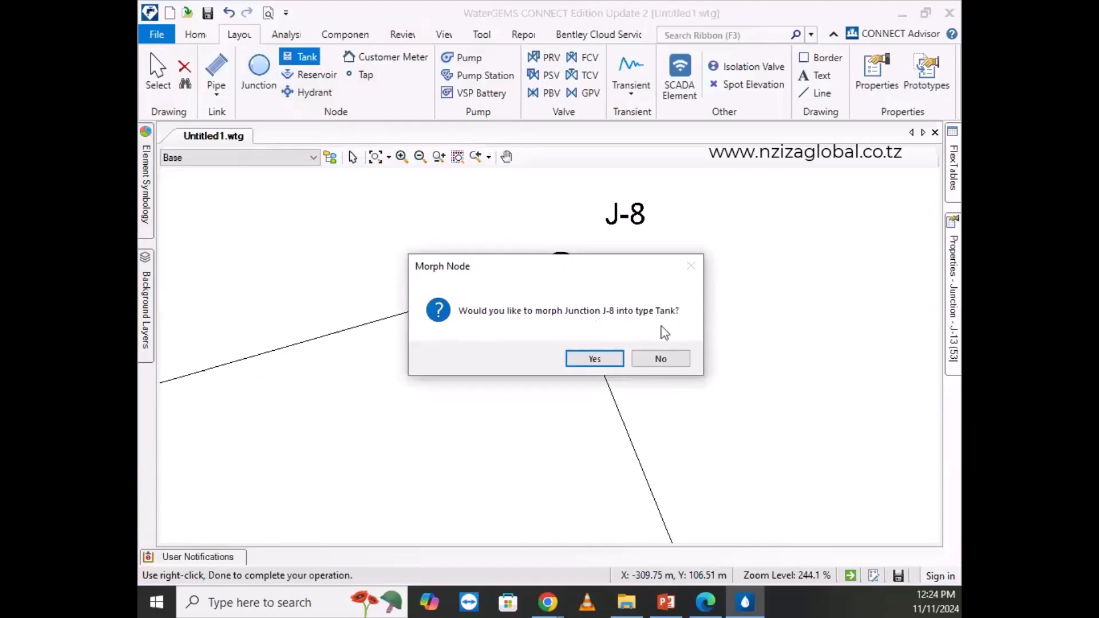
left_click(594, 358)
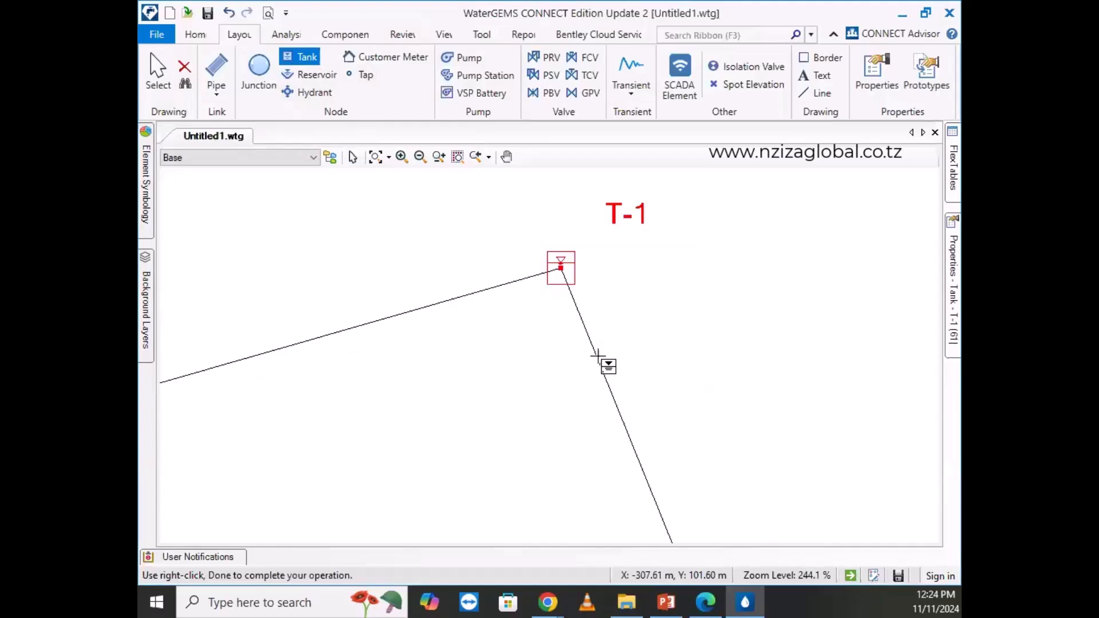
scroll(598, 356, "down", 5)
left_click_drag(639, 339, 706, 329)
scroll(707, 329, "down", 1)
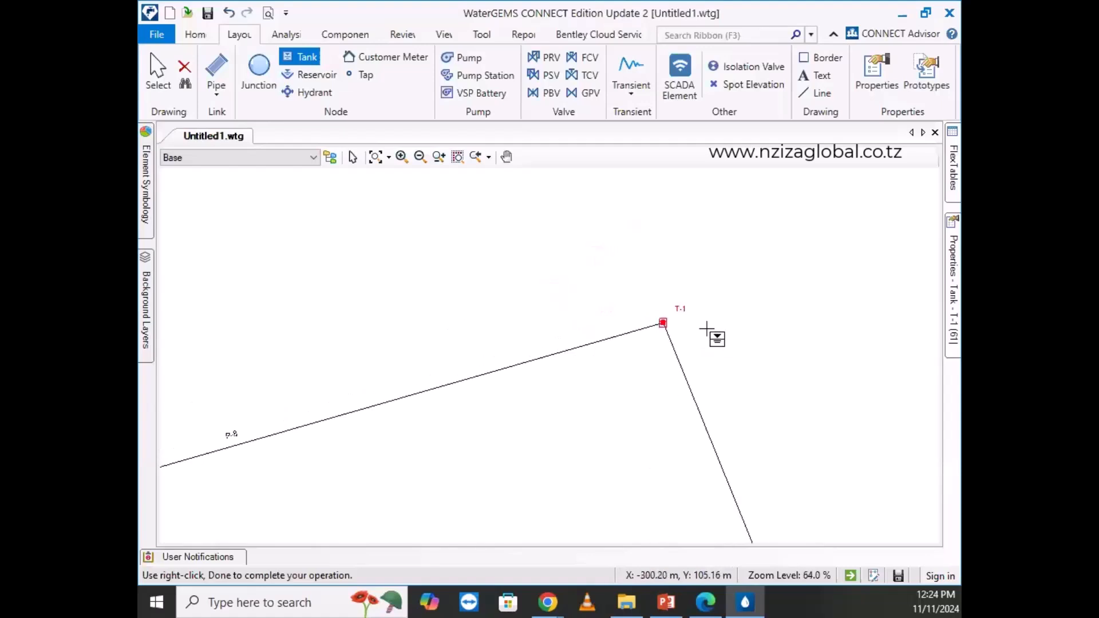
scroll(687, 326, "up", 6)
scroll(611, 312, "up", 4)
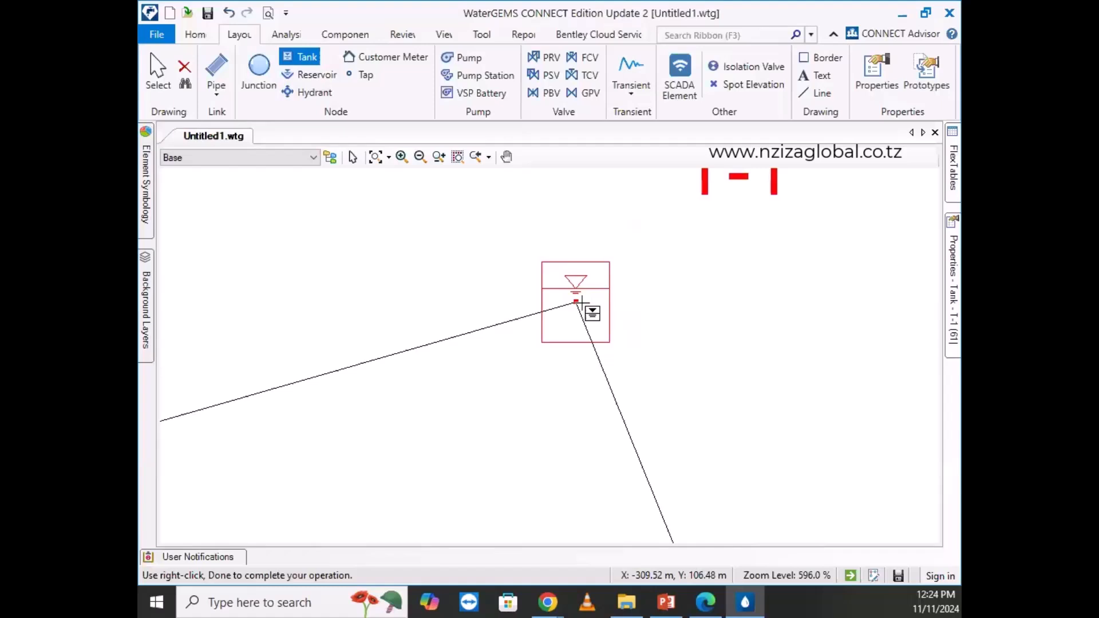
scroll(581, 302, "down", 10)
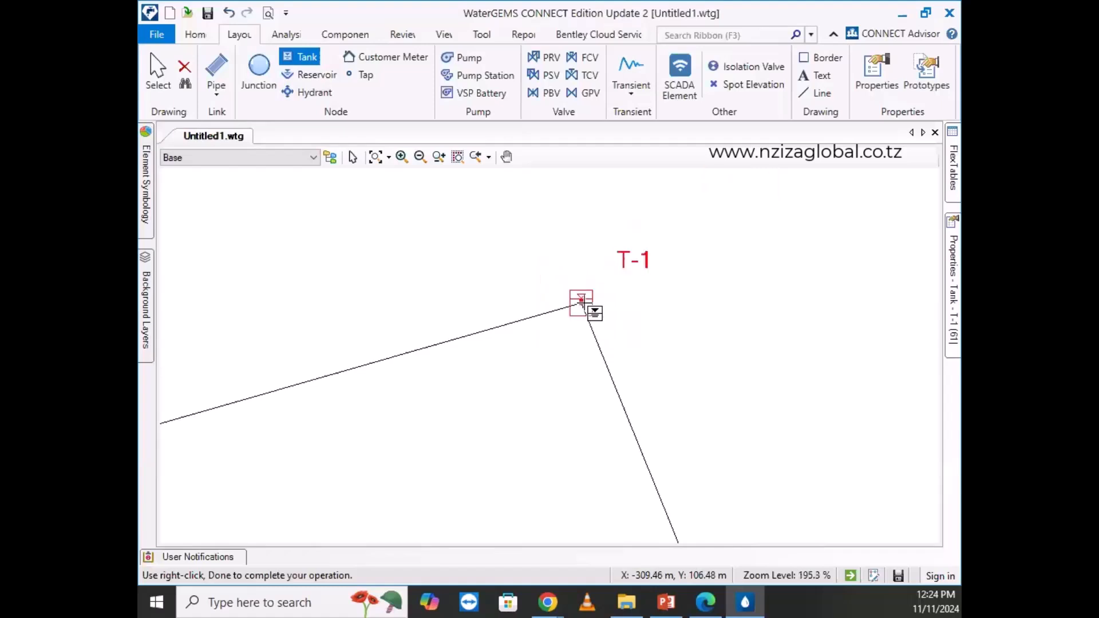
Insert a tank partway along pipe P-8, splitting the pipe at that point, and end the tank placement.
scroll(645, 319, "up", 7)
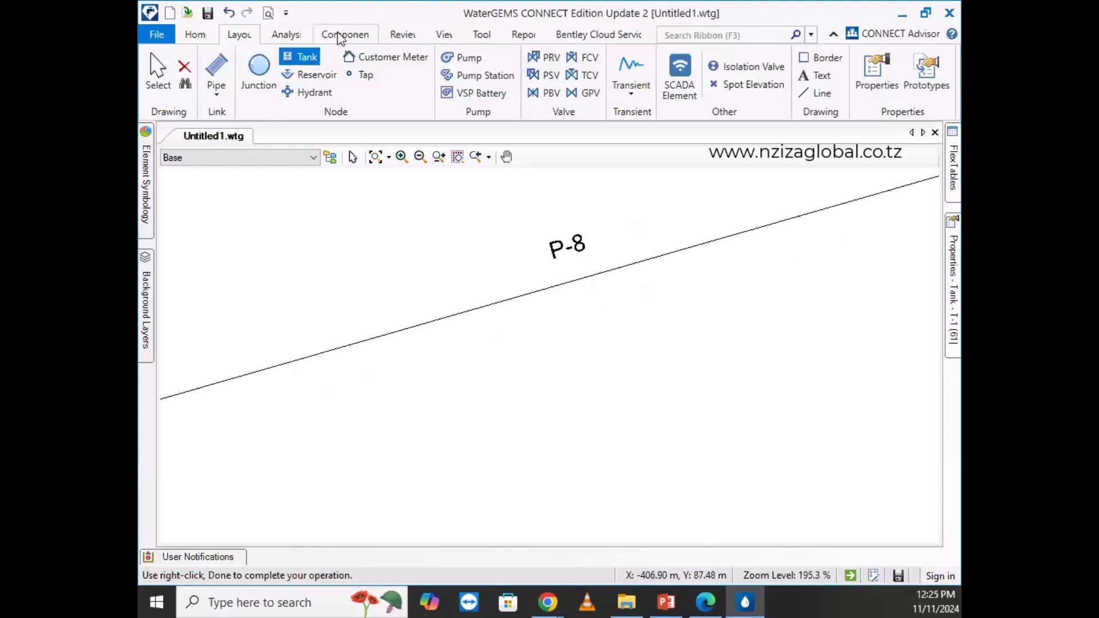
left_click(572, 281)
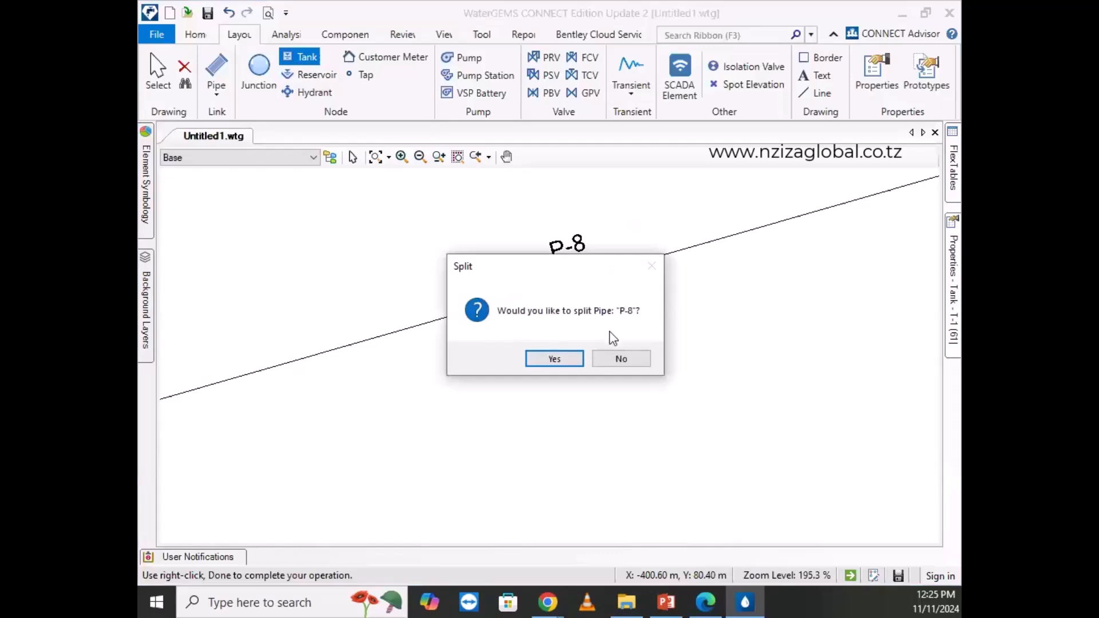
left_click(553, 359)
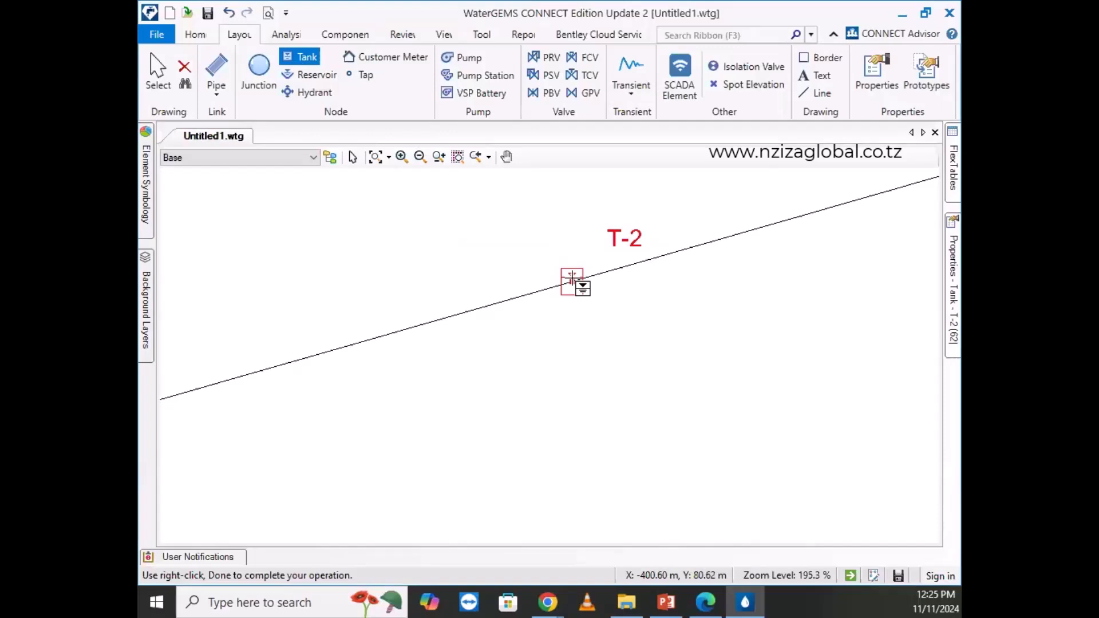
key("Escape")
key("Escape")
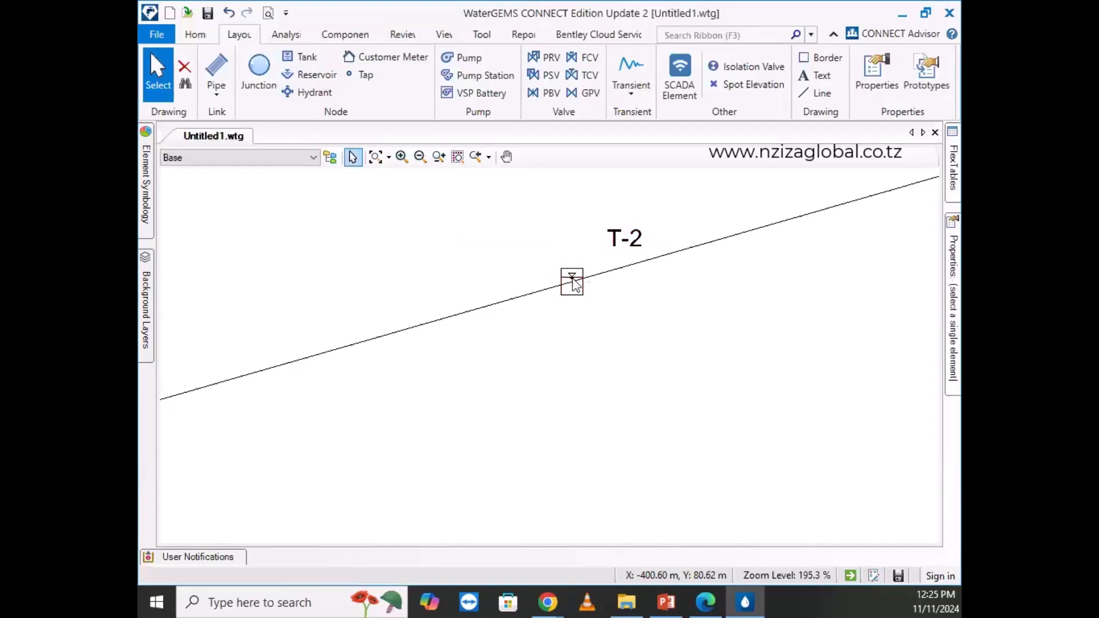
scroll(610, 369, "down", 5)
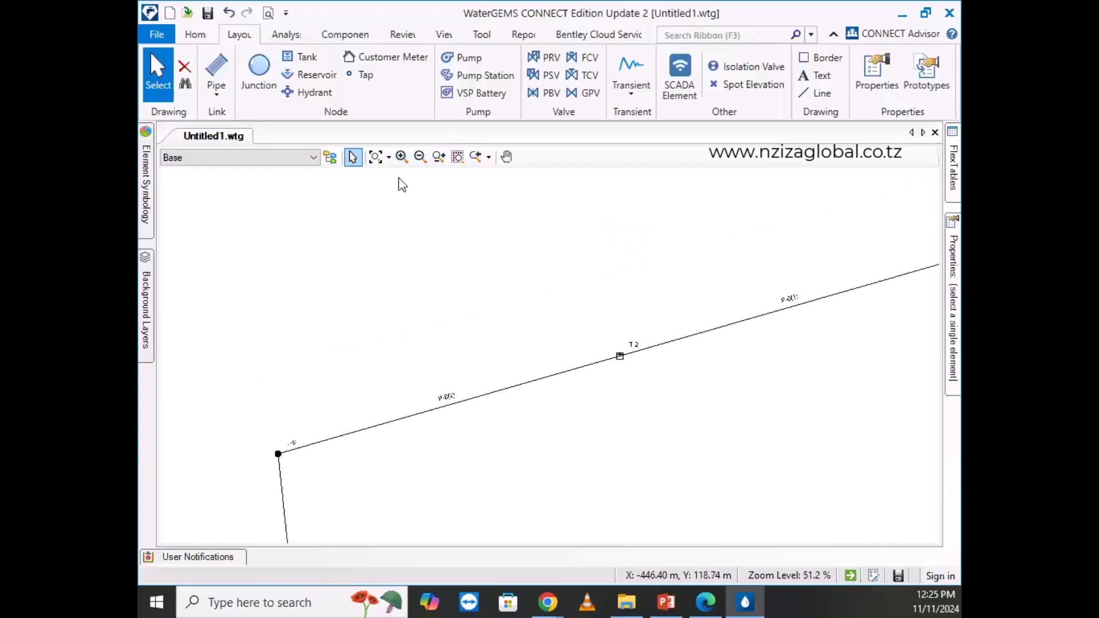
left_click(296, 77)
scroll(385, 330, "up", 1)
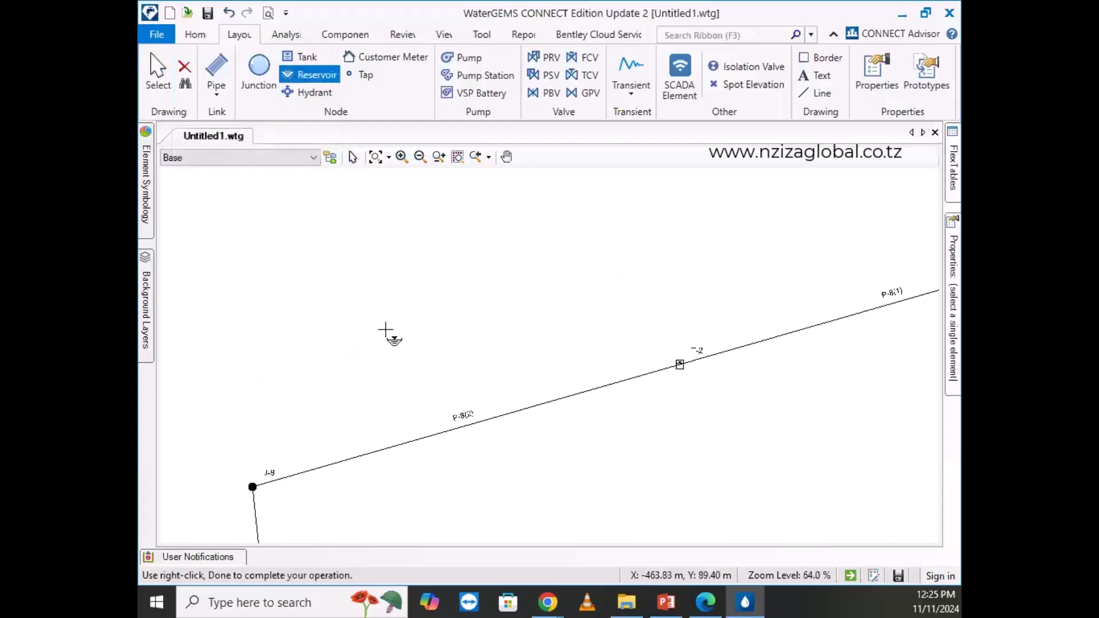
scroll(384, 331, "down", 4)
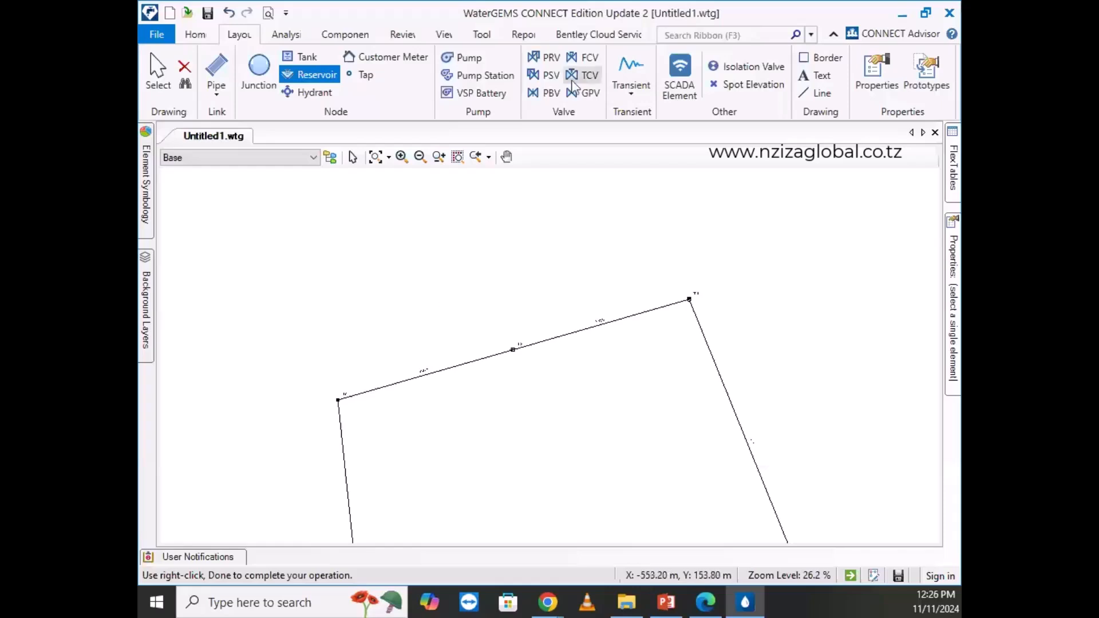
scroll(674, 261, "up", 2)
right_click(579, 255)
left_click(616, 262)
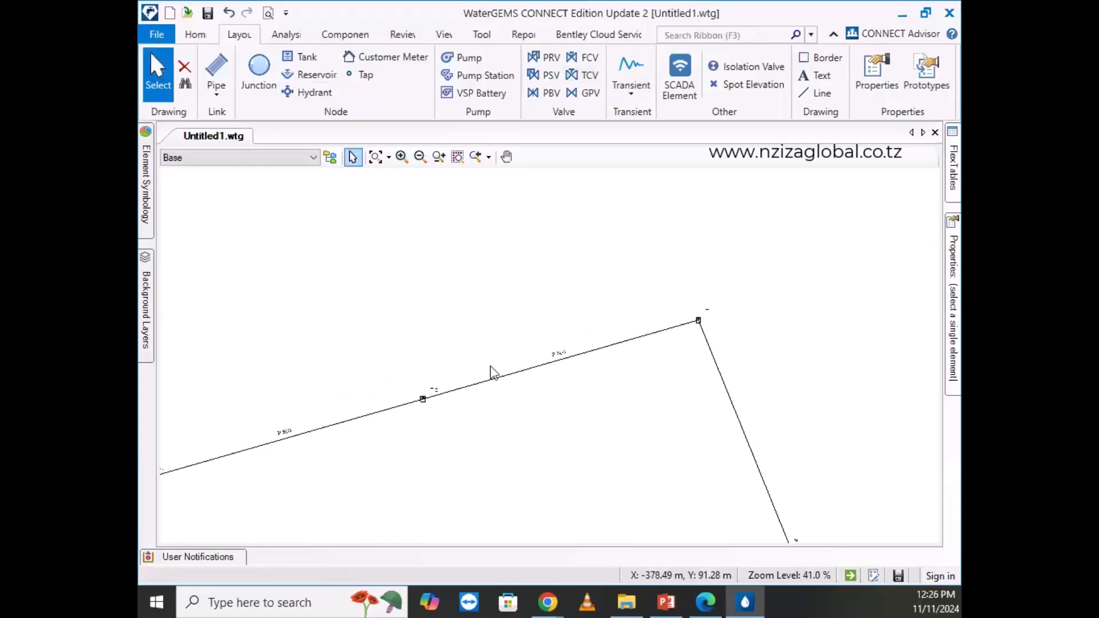
Morph junction J-9 at the western upper corner of the network into a reservoir and finish the placement.
scroll(433, 375, "up", 2)
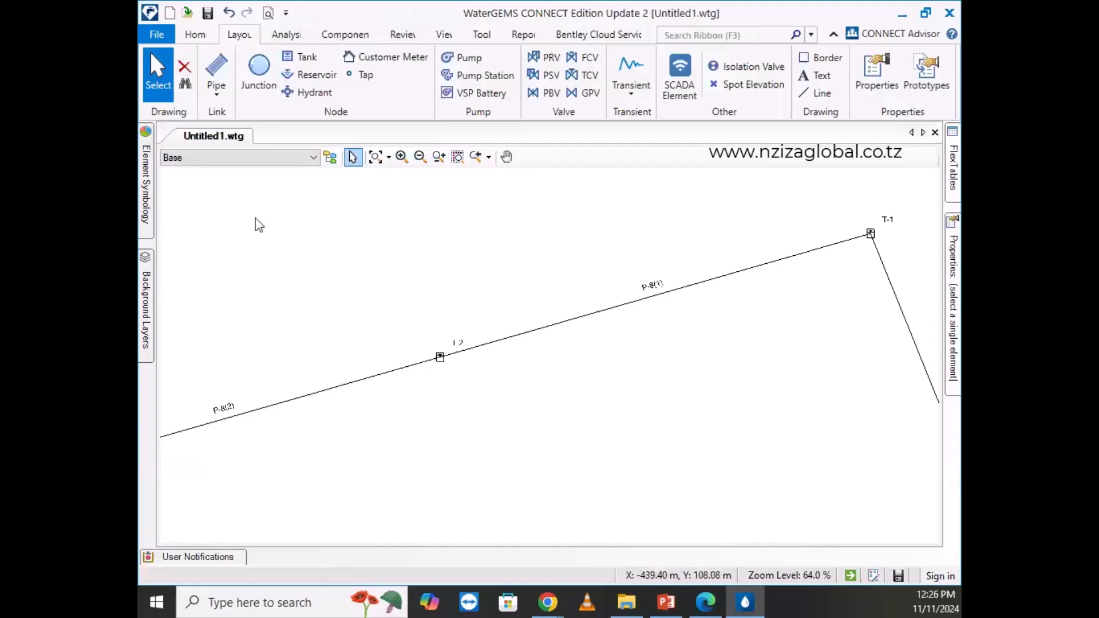
left_click(309, 75)
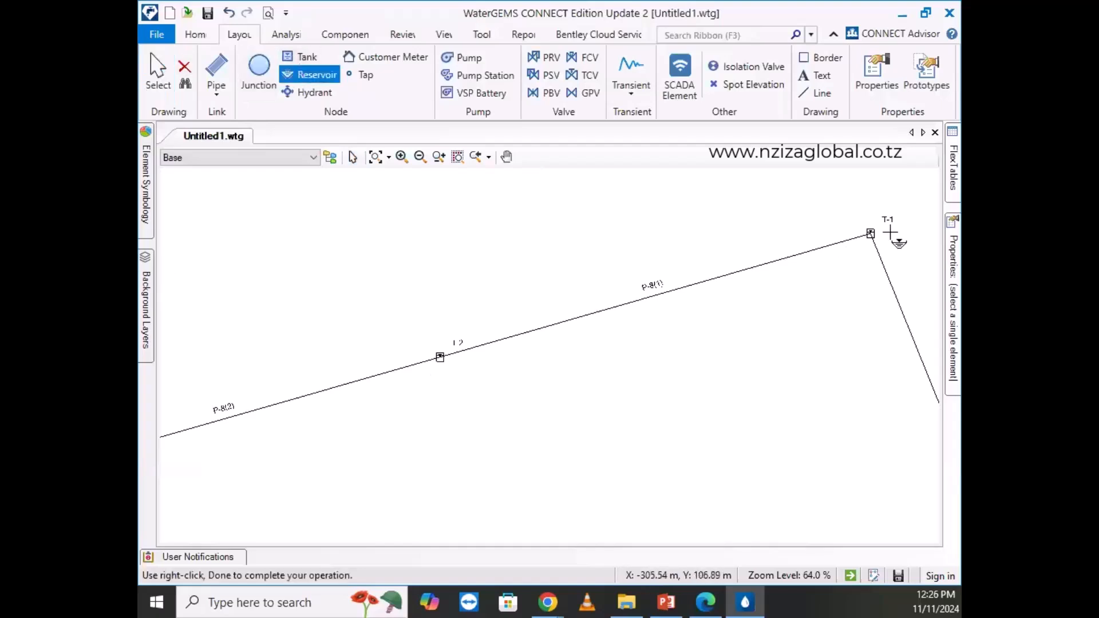
scroll(670, 255, "down", 5)
scroll(453, 326, "up", 11)
scroll(483, 328, "up", 4)
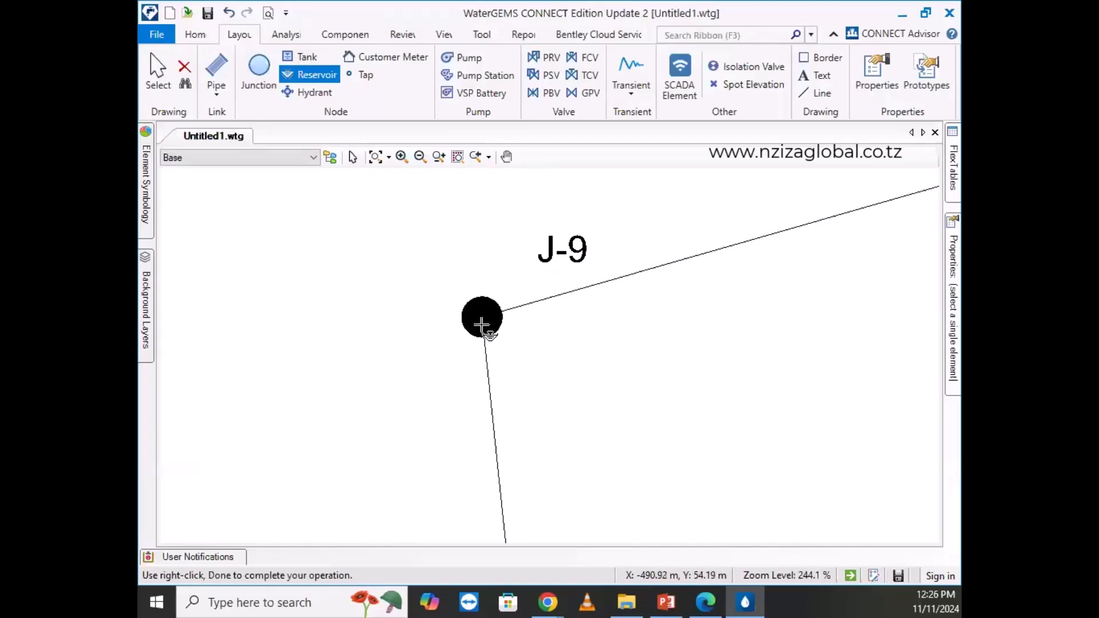
left_click(482, 326)
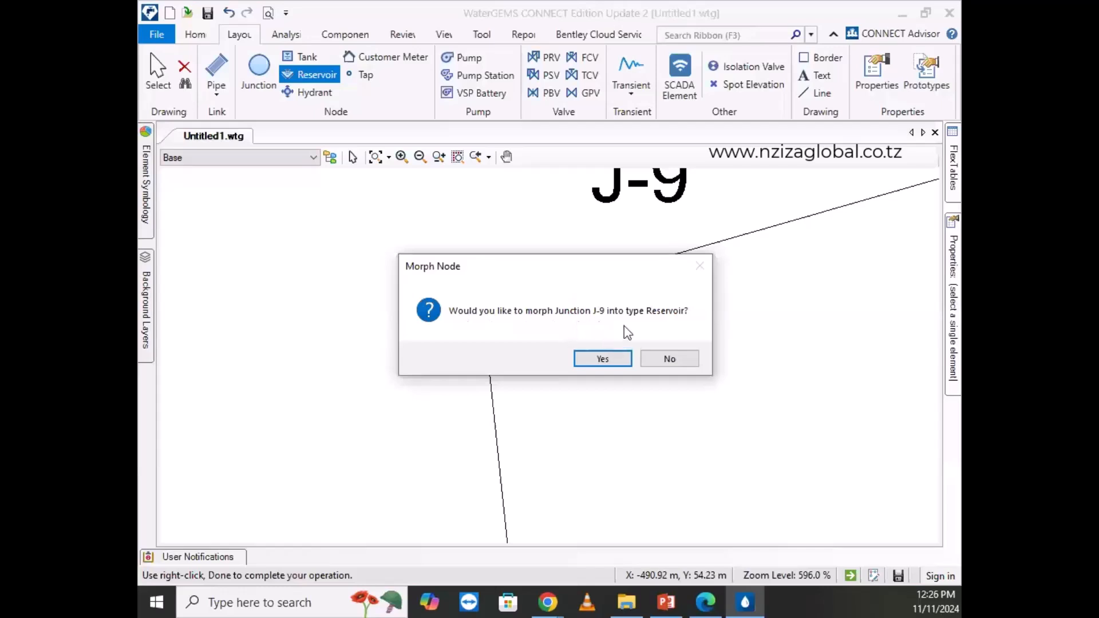
left_click(602, 358)
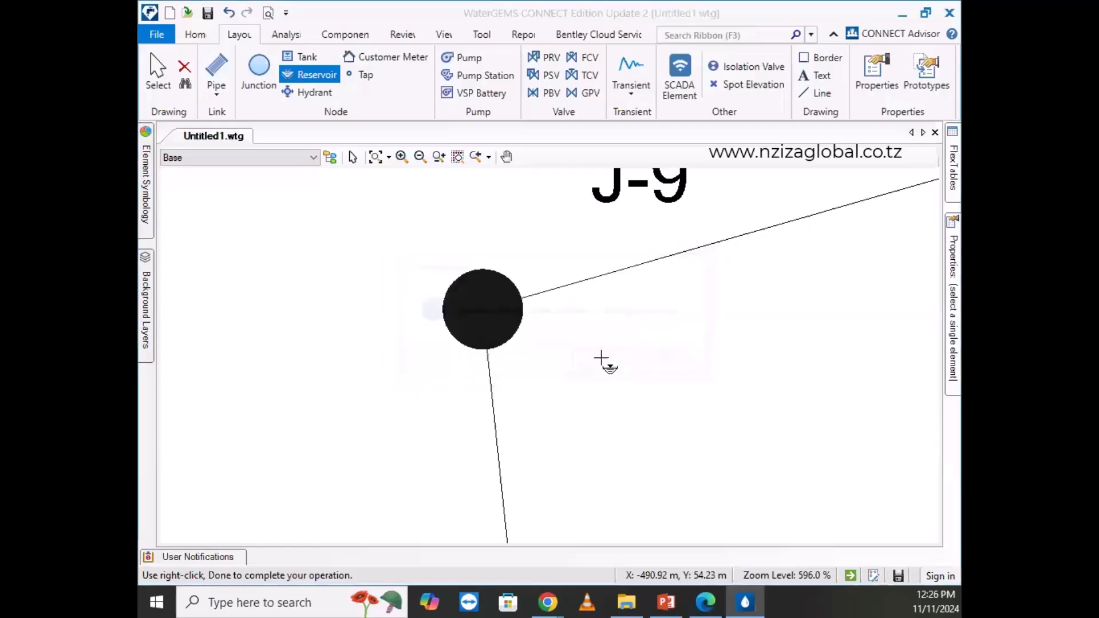
right_click(479, 315)
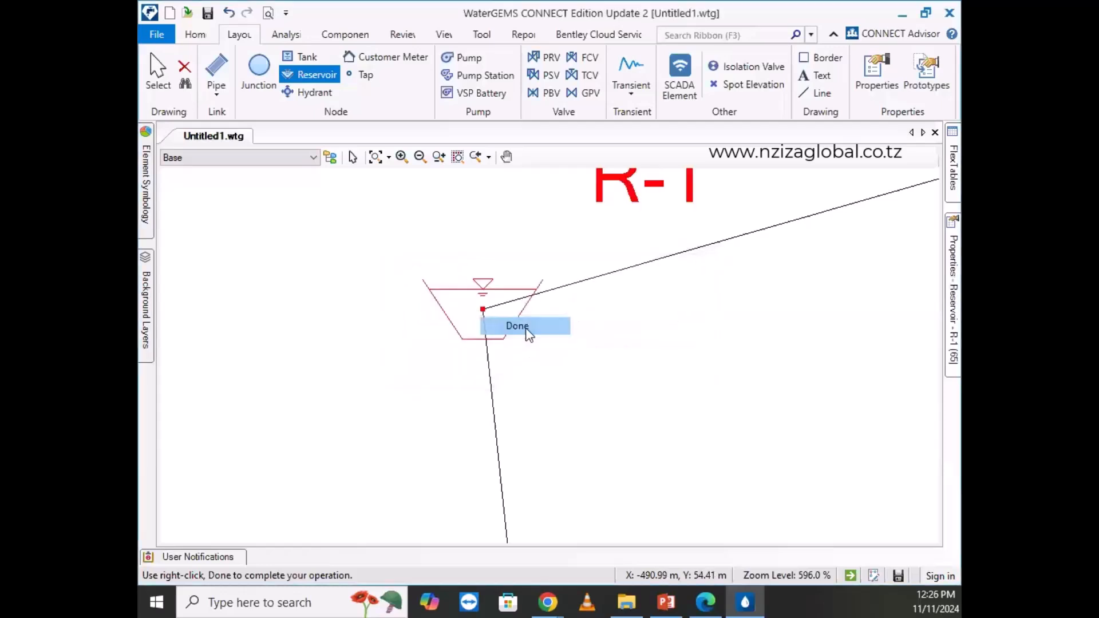
Open the properties of reservoir R-1 and inspect its physical elevation.
left_click(487, 319)
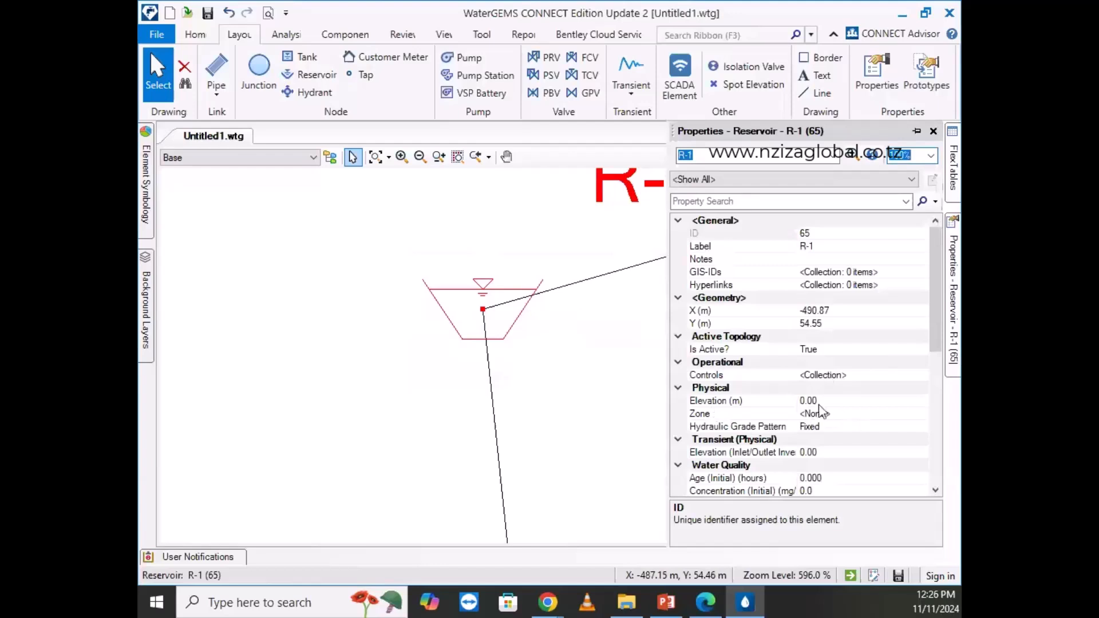
left_click(822, 403)
left_click_drag(822, 402, 796, 402)
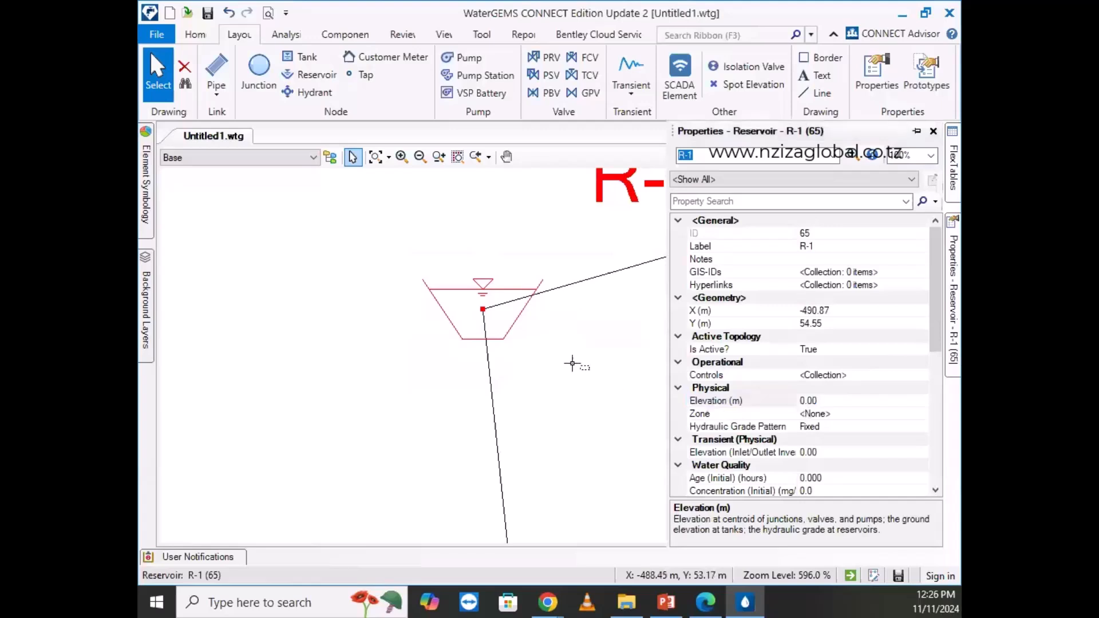
Open the properties of tank T-2 and review its demand, operating range and physical attributes.
scroll(551, 360, "down", 4)
scroll(551, 360, "down", 5)
scroll(721, 295, "up", 5)
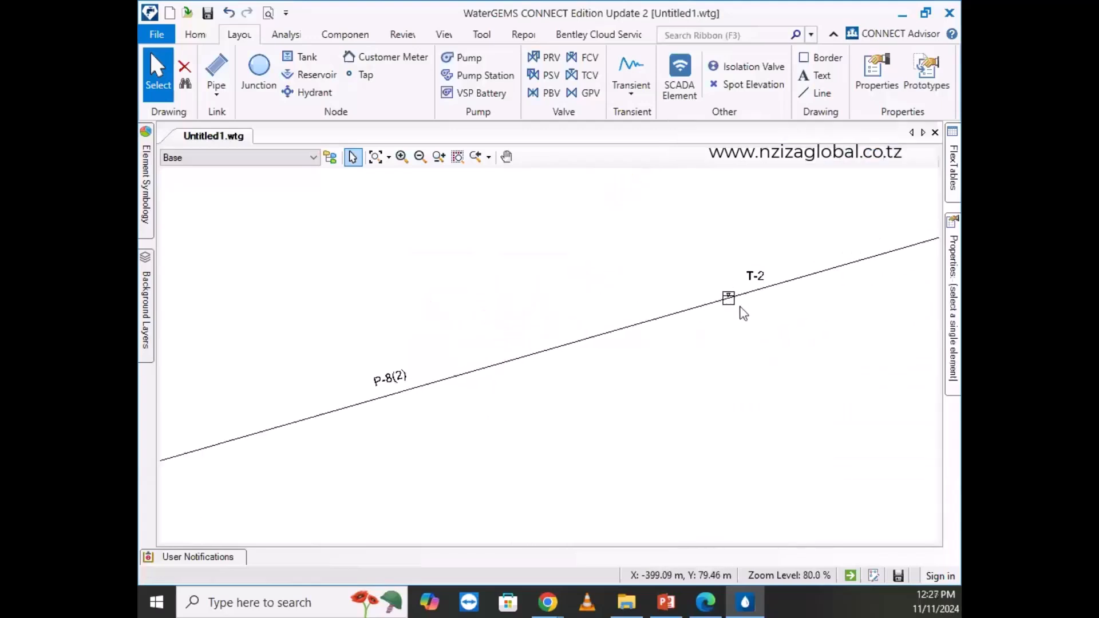
double_click(702, 297)
scroll(797, 437, "down", 1)
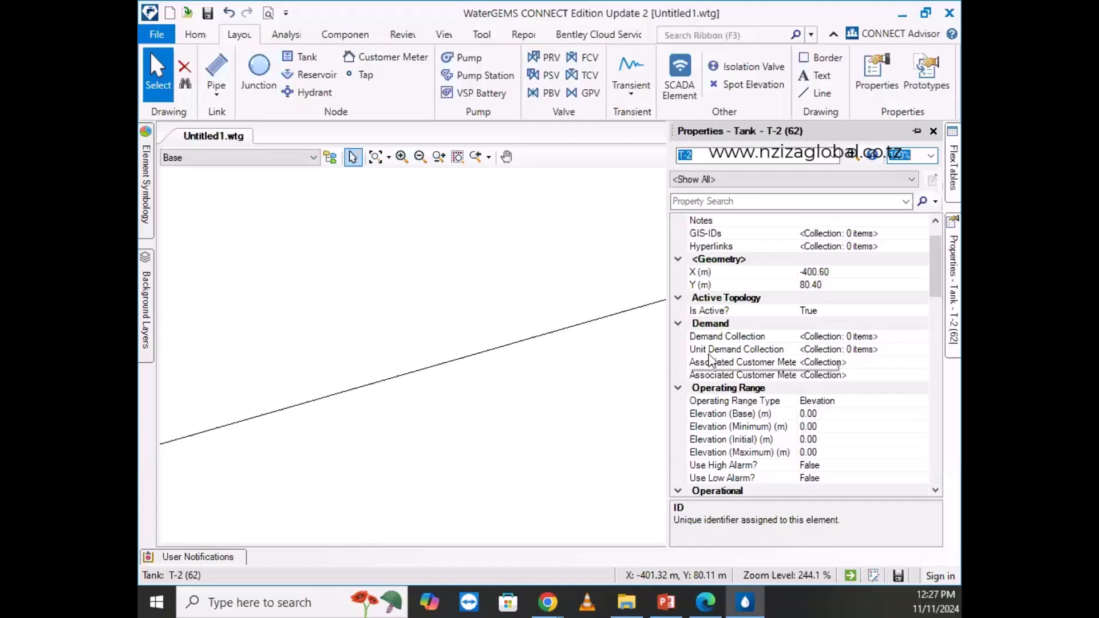
scroll(757, 433, "down", 2)
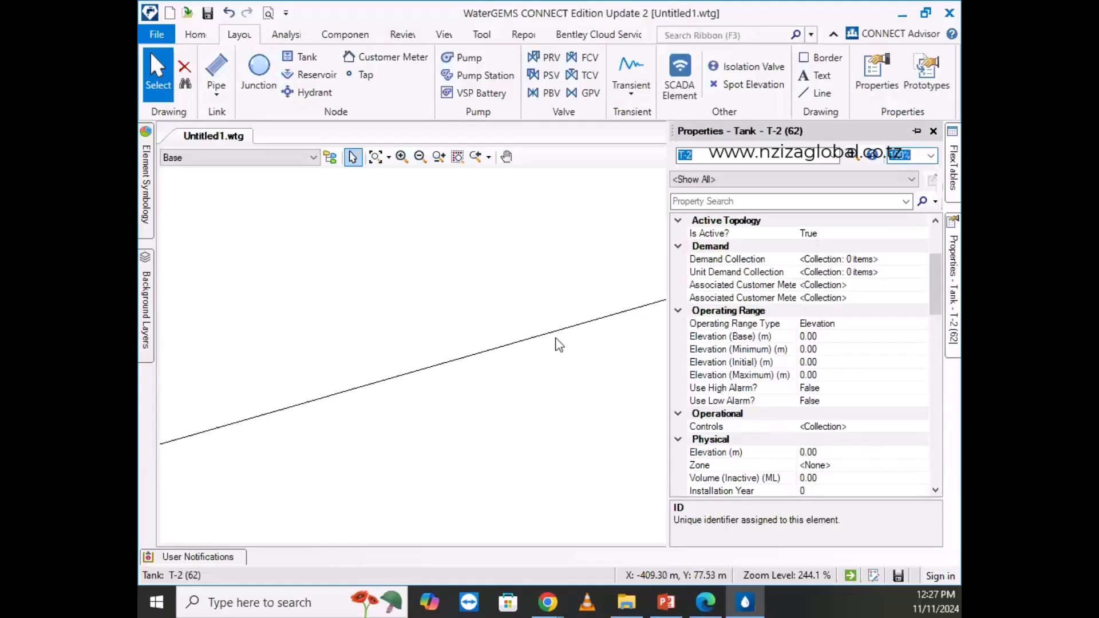
left_click(552, 386)
Morph junction J-5, between J-6 and the inner loop's lower corner, into a pump and finish the placement.
scroll(618, 363, "down", 12)
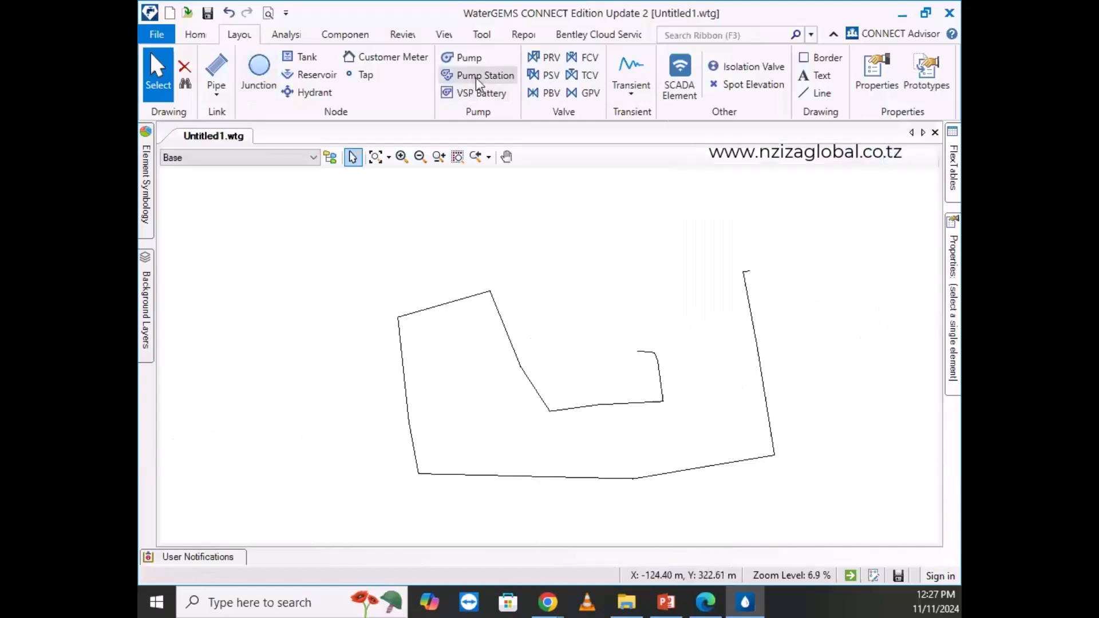
scroll(615, 406, "up", 1)
scroll(614, 406, "up", 7)
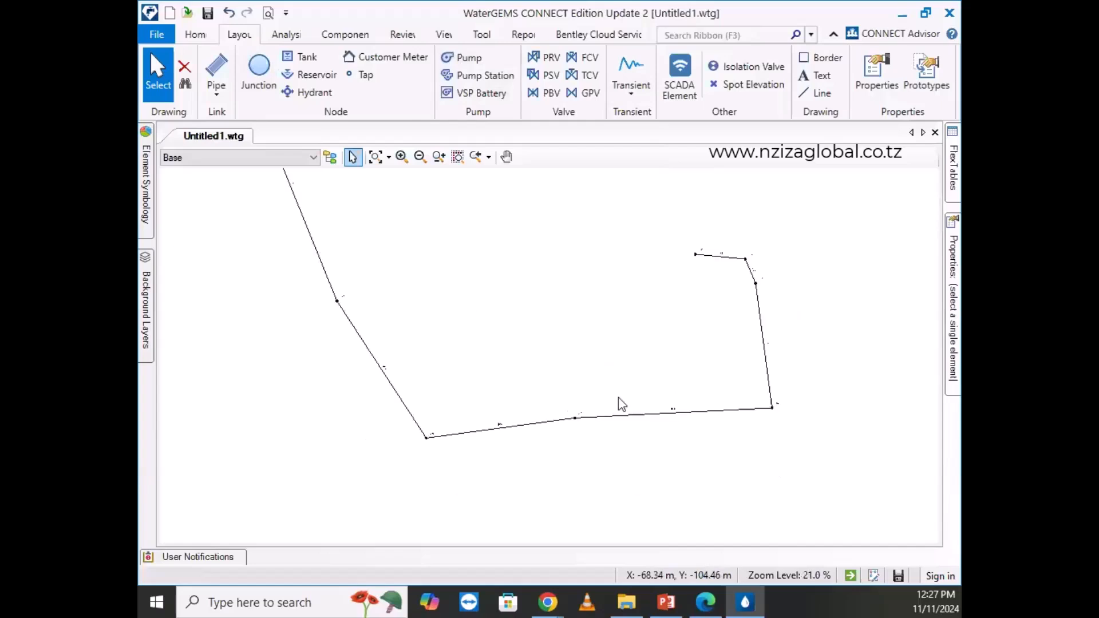
left_click(465, 57)
scroll(659, 446, "up", 2)
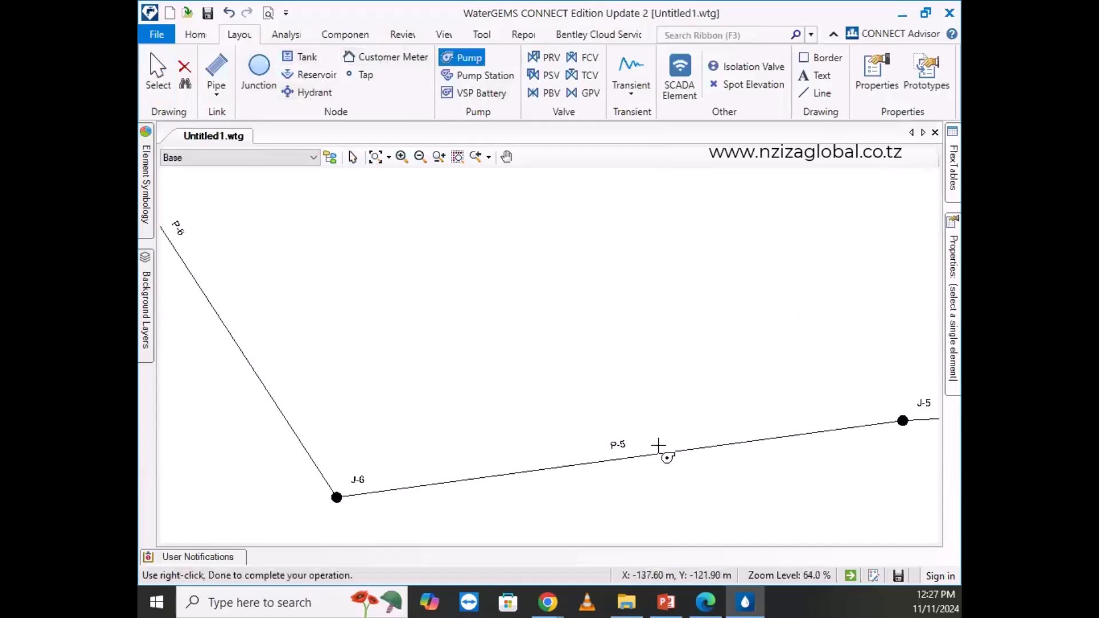
scroll(658, 446, "up", 2)
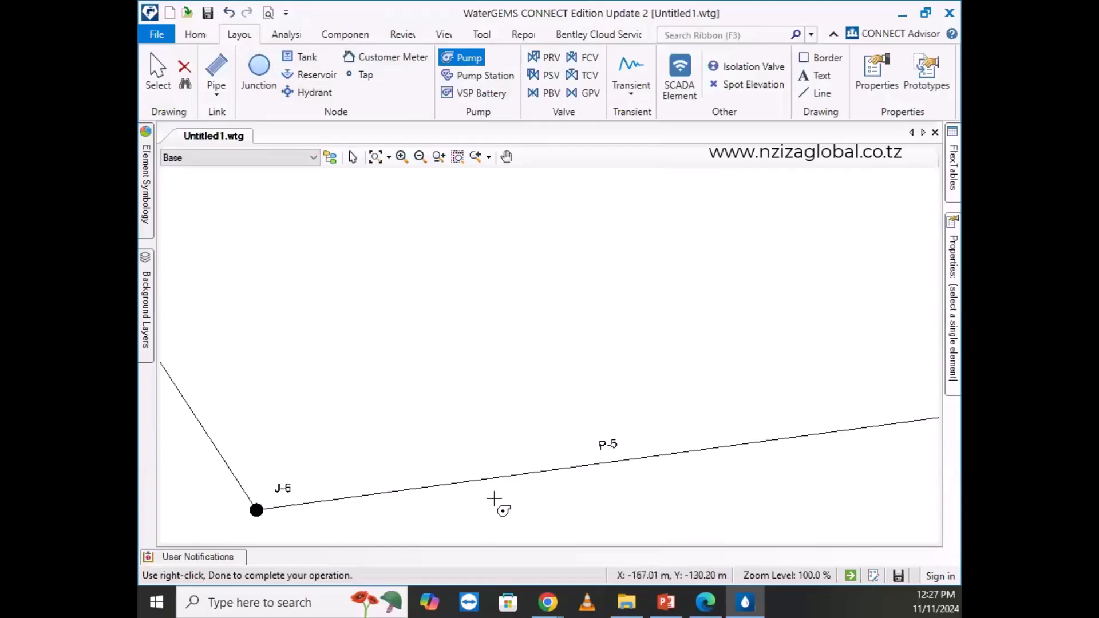
scroll(801, 423, "down", 7)
scroll(767, 431, "up", 6)
scroll(699, 442, "up", 3)
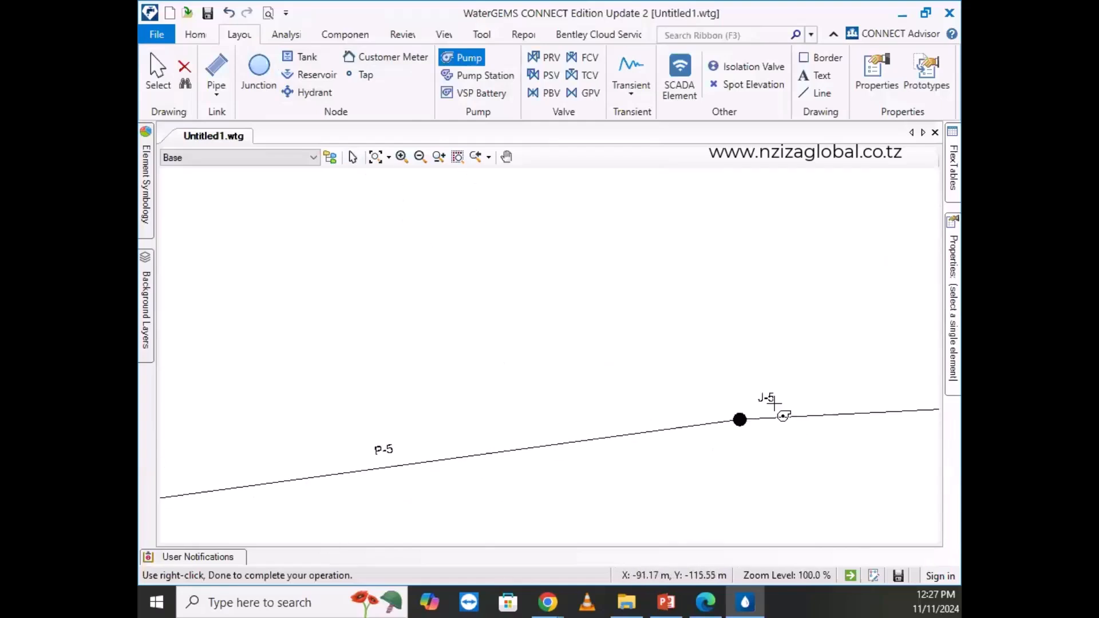
left_click(722, 428)
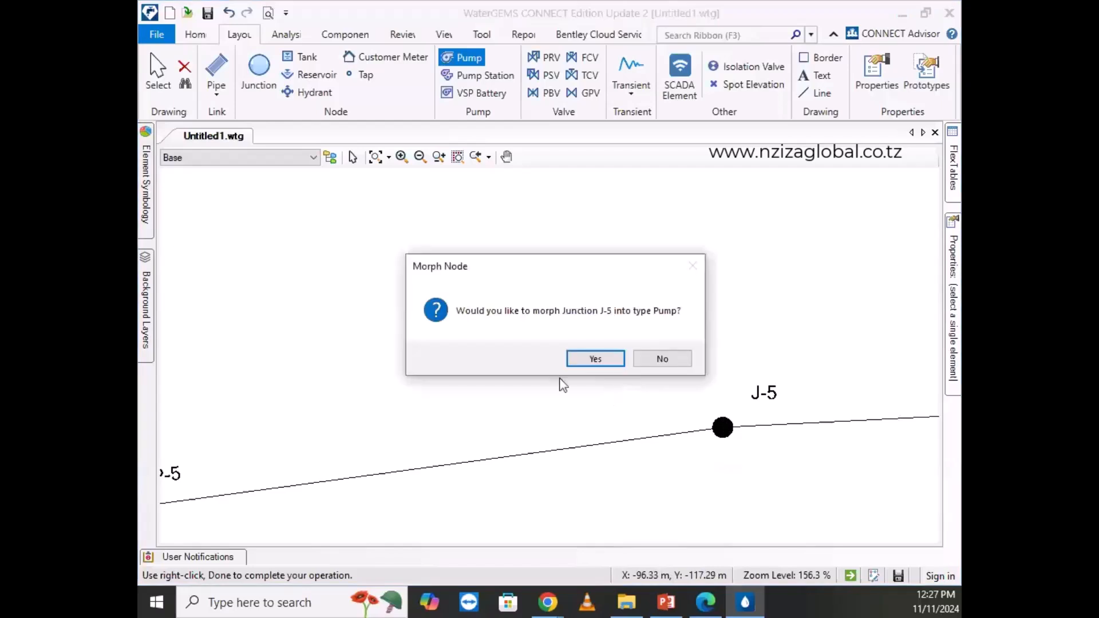
left_click(592, 359)
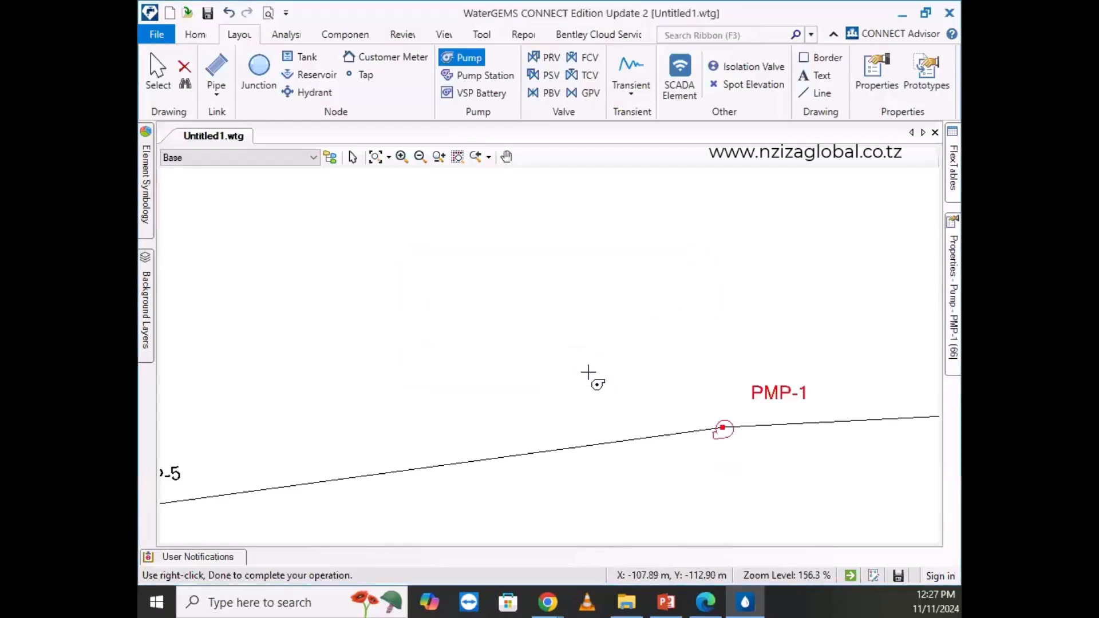
right_click(588, 372)
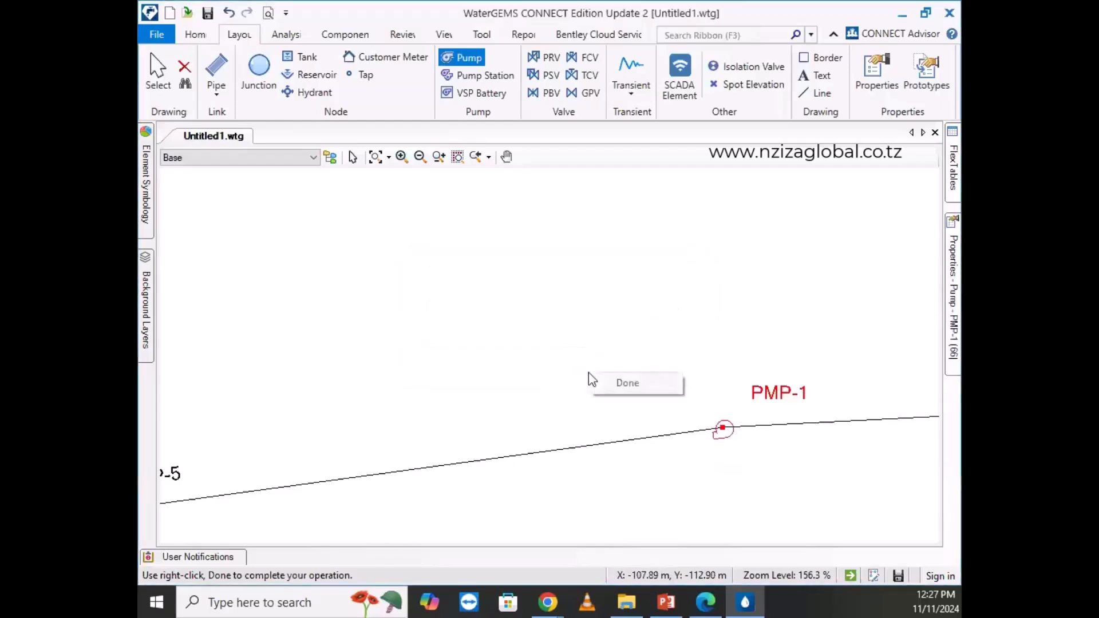
left_click(630, 383)
Select all elements of the network with a selection window, and clear the selection.
scroll(619, 379, "down", 10)
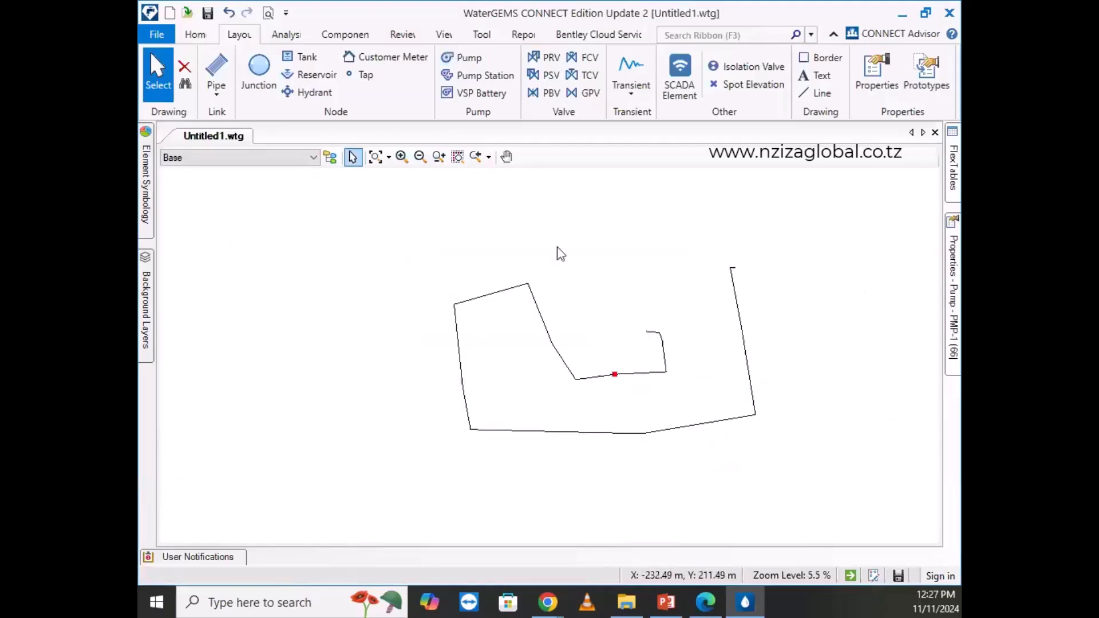
scroll(557, 252, "down", 2)
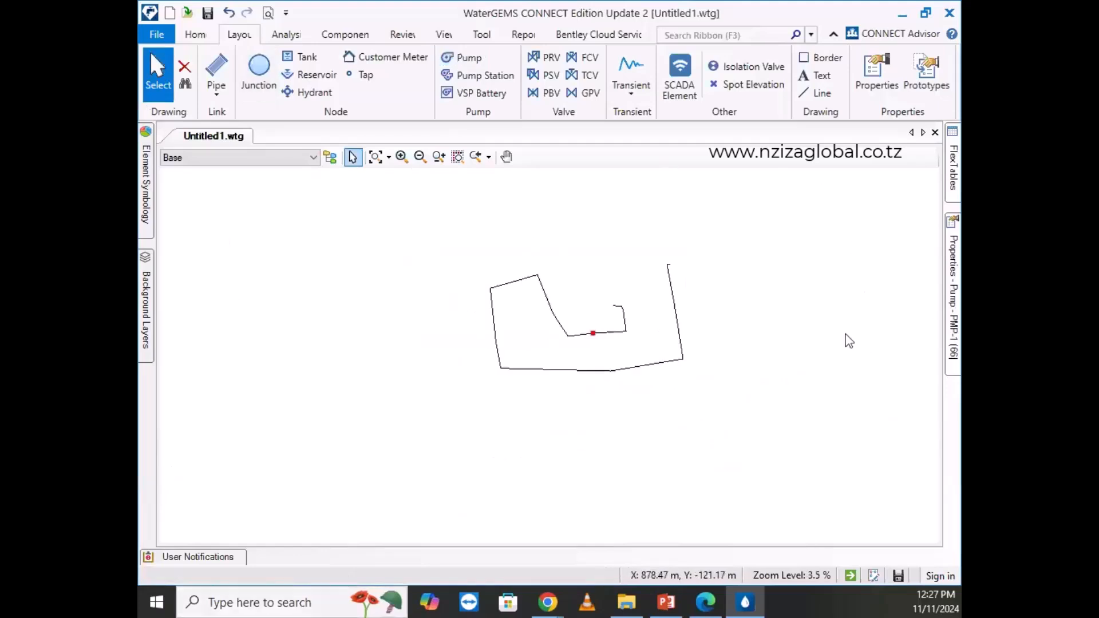
left_click_drag(736, 434, 400, 245)
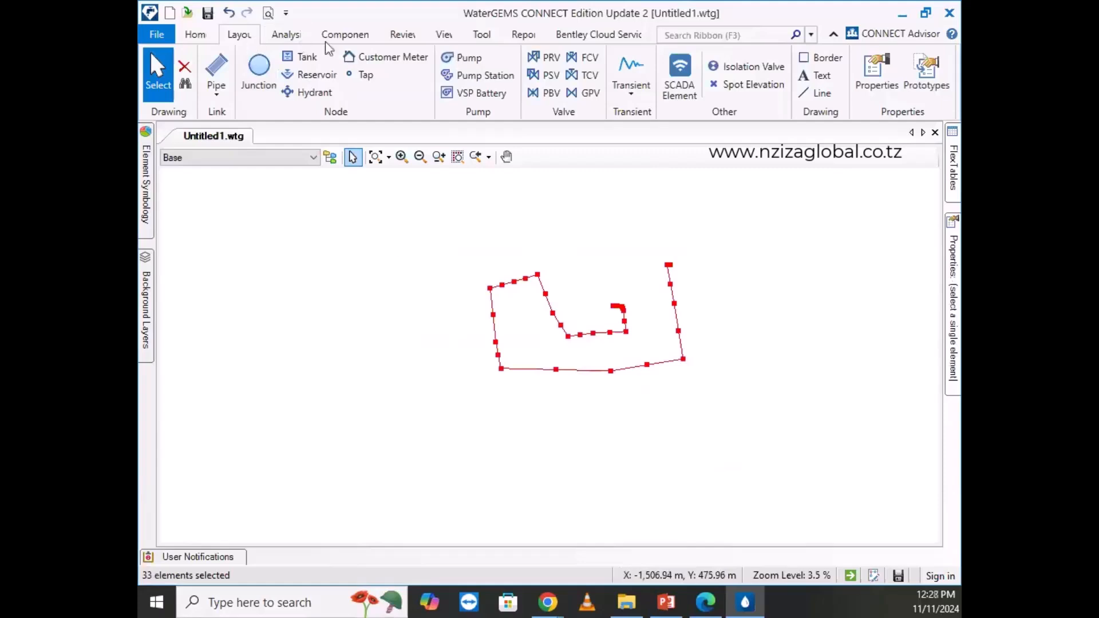
left_click(286, 35)
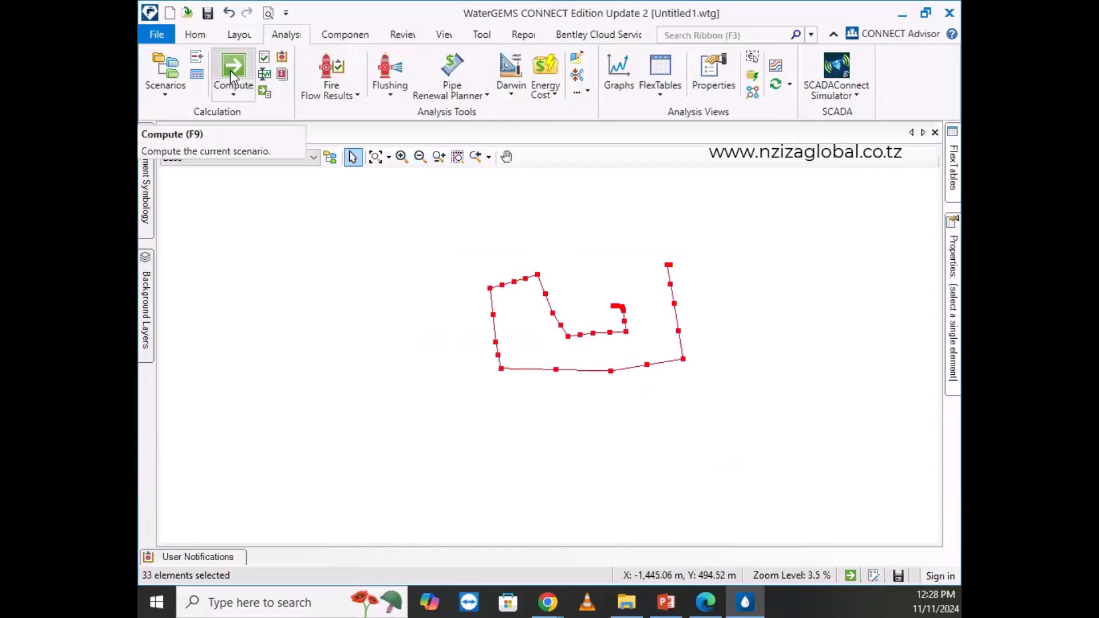
key("Escape")
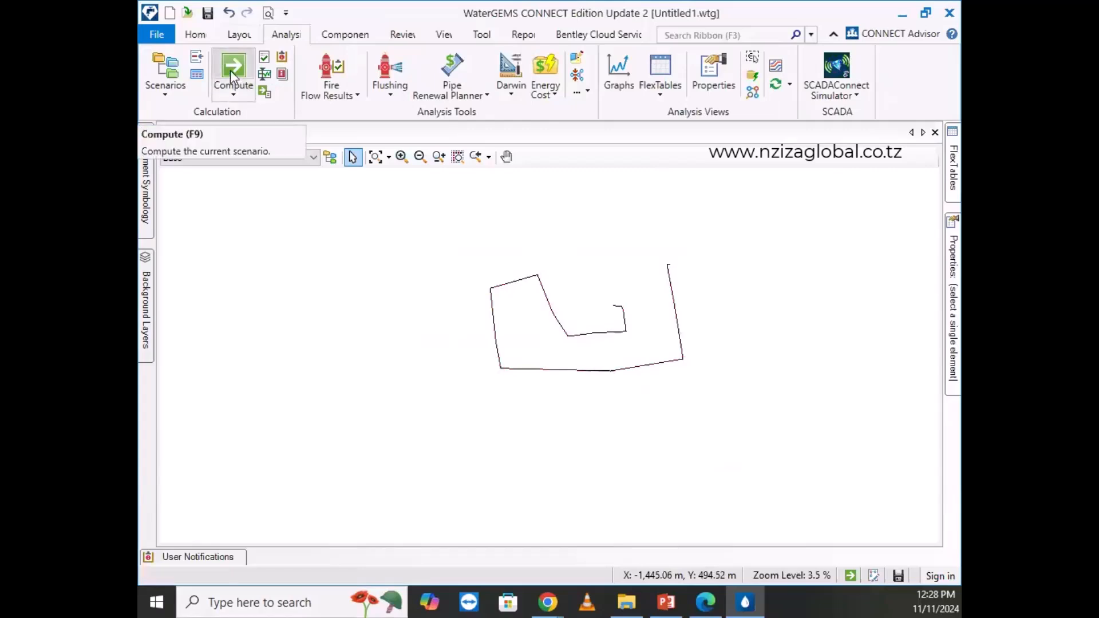
left_click(195, 35)
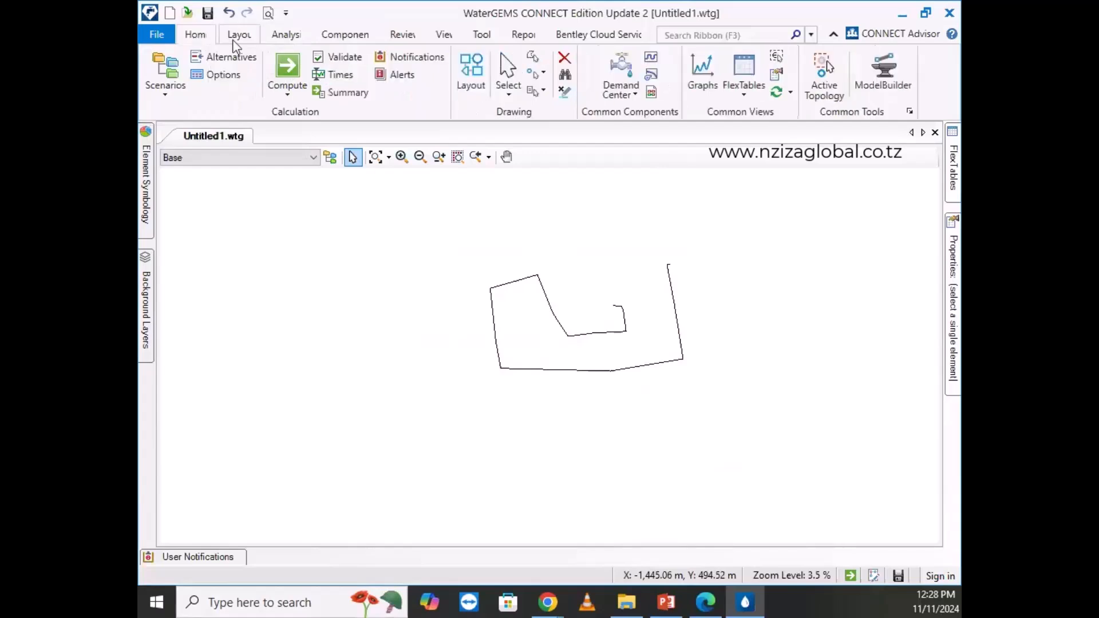
left_click(281, 37)
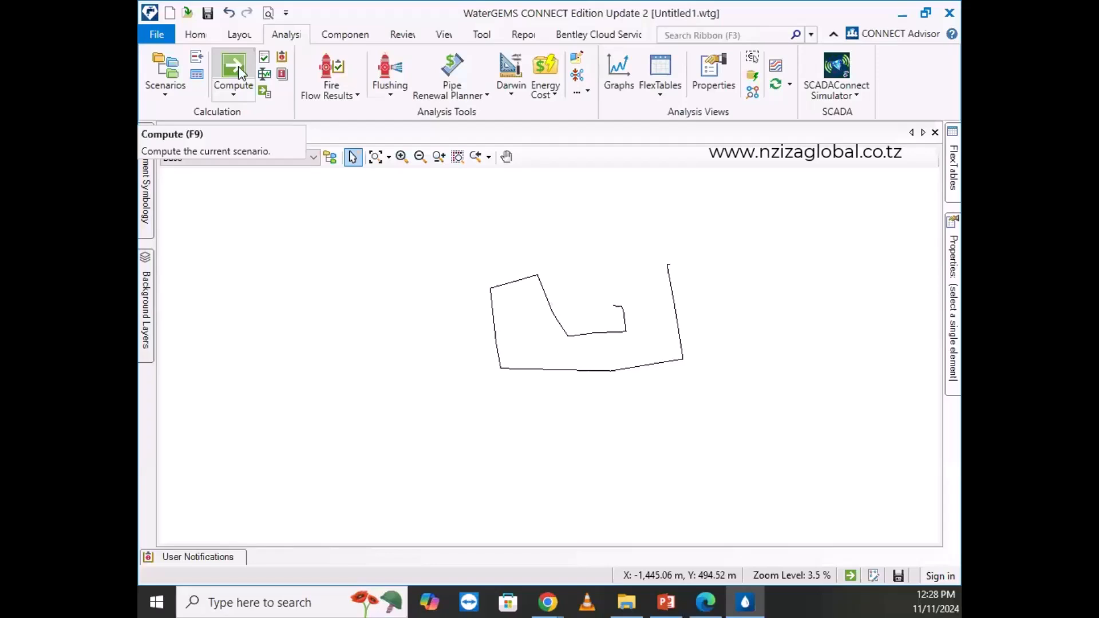
left_click(194, 35)
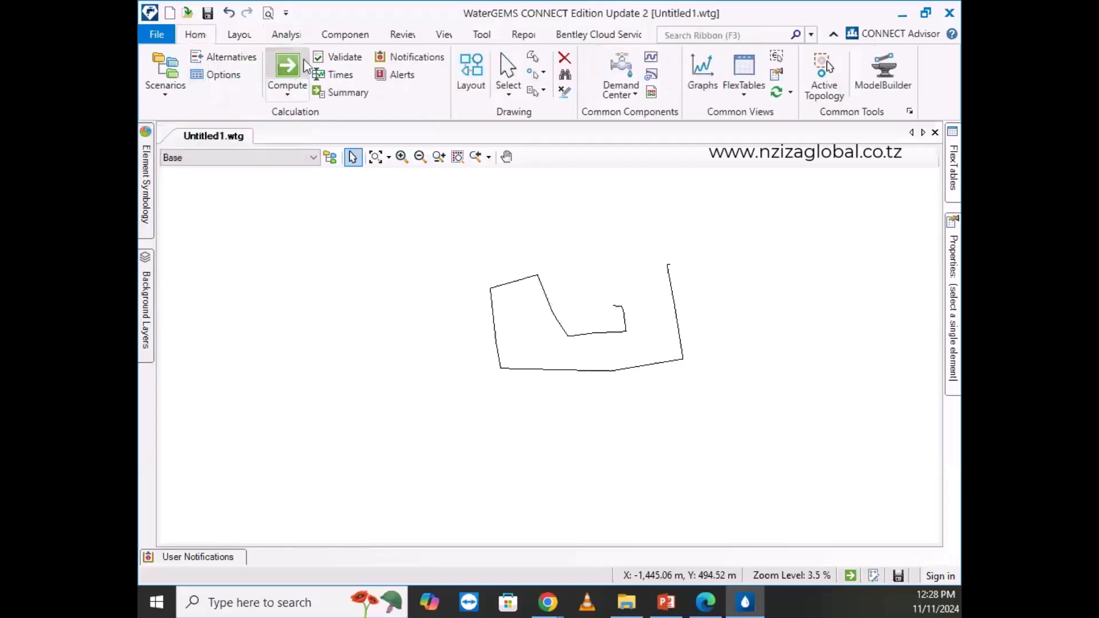
Validate the network, dismiss the engine message and look through the list of user notifications.
left_click(341, 67)
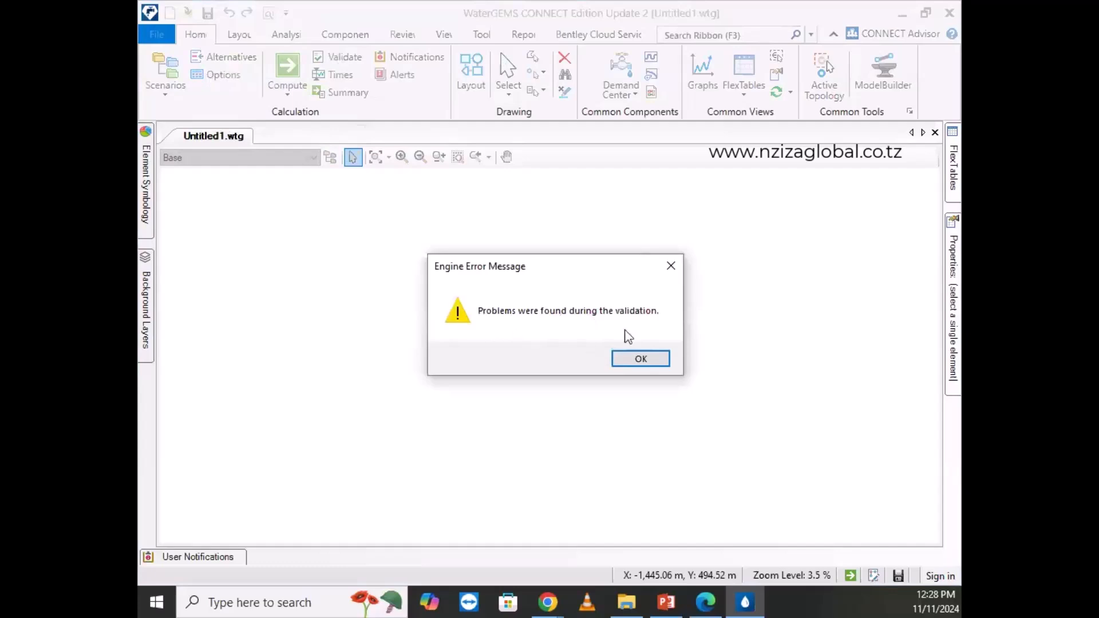
left_click(640, 359)
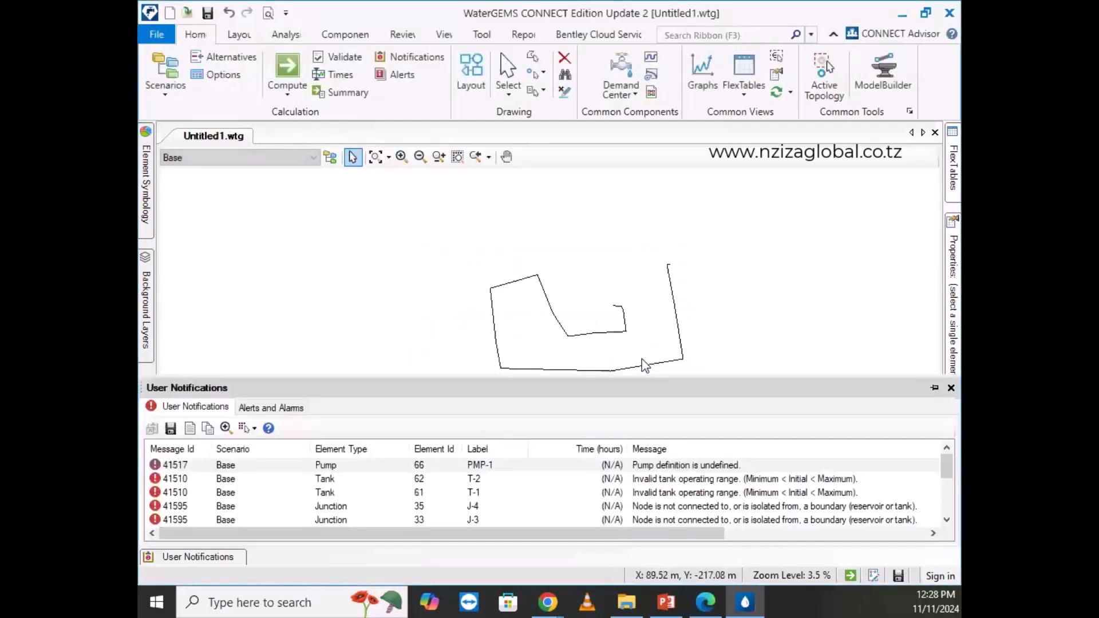
scroll(306, 514, "down", 3)
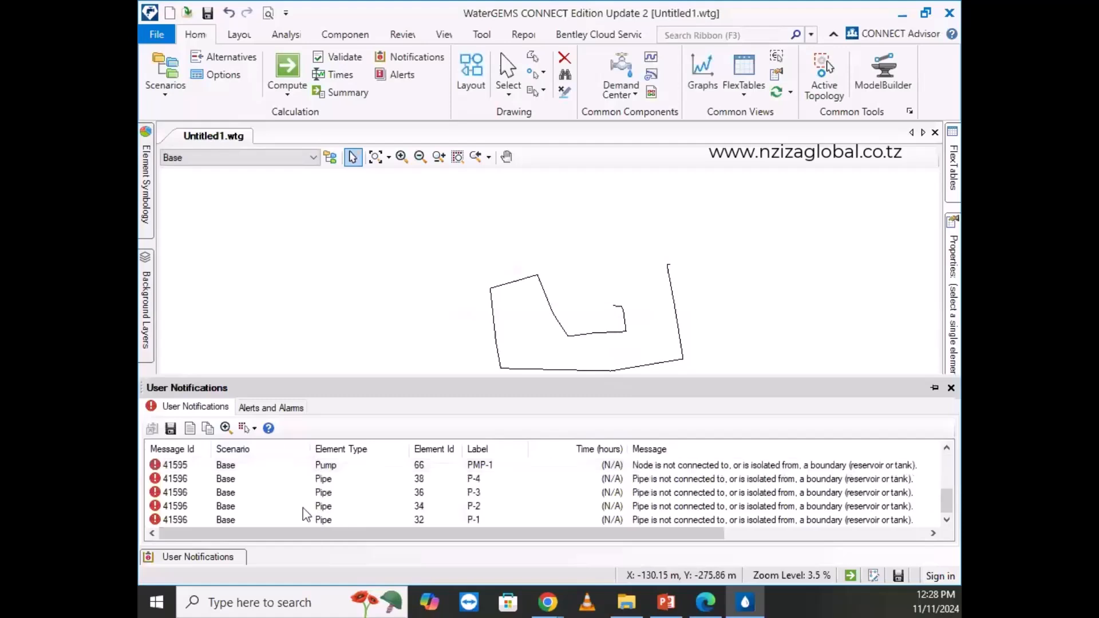
scroll(305, 513, "up", 3)
scroll(306, 514, "down", 3)
scroll(305, 513, "up", 3)
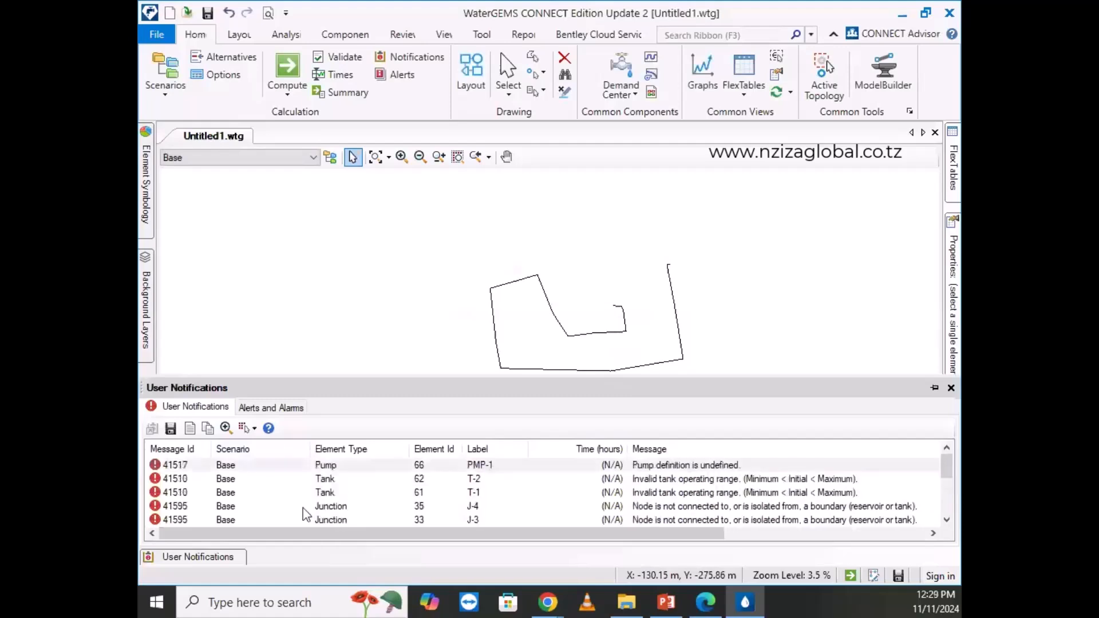
Examine the individual notifications for the pump, tank T-2, junction J-2 and the pipes.
left_click(671, 469)
left_click(673, 479)
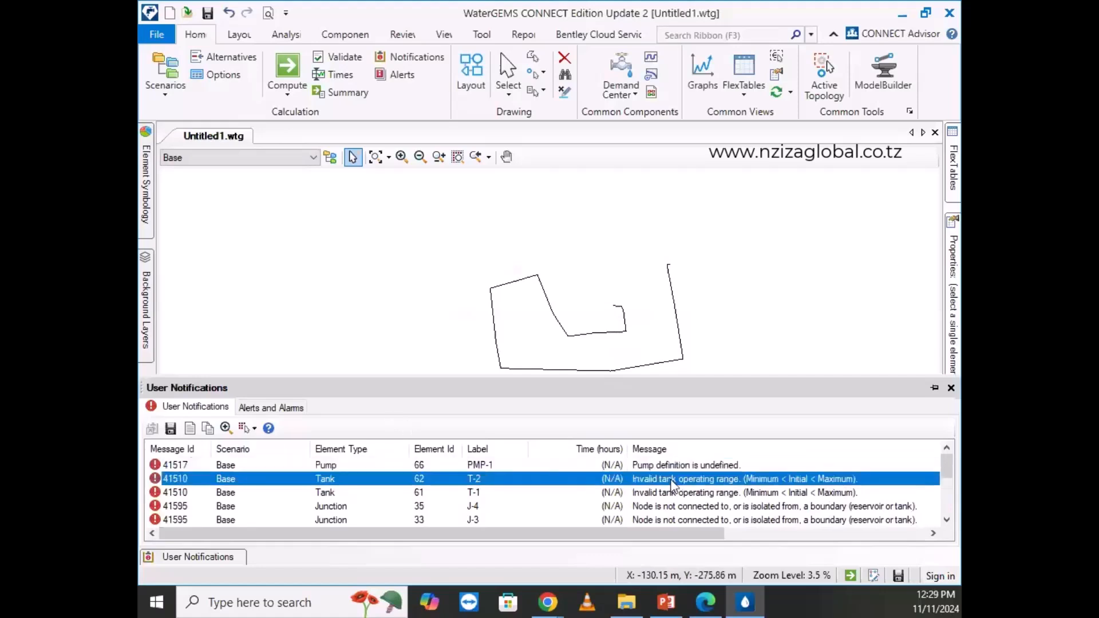
scroll(673, 483, "down", 2)
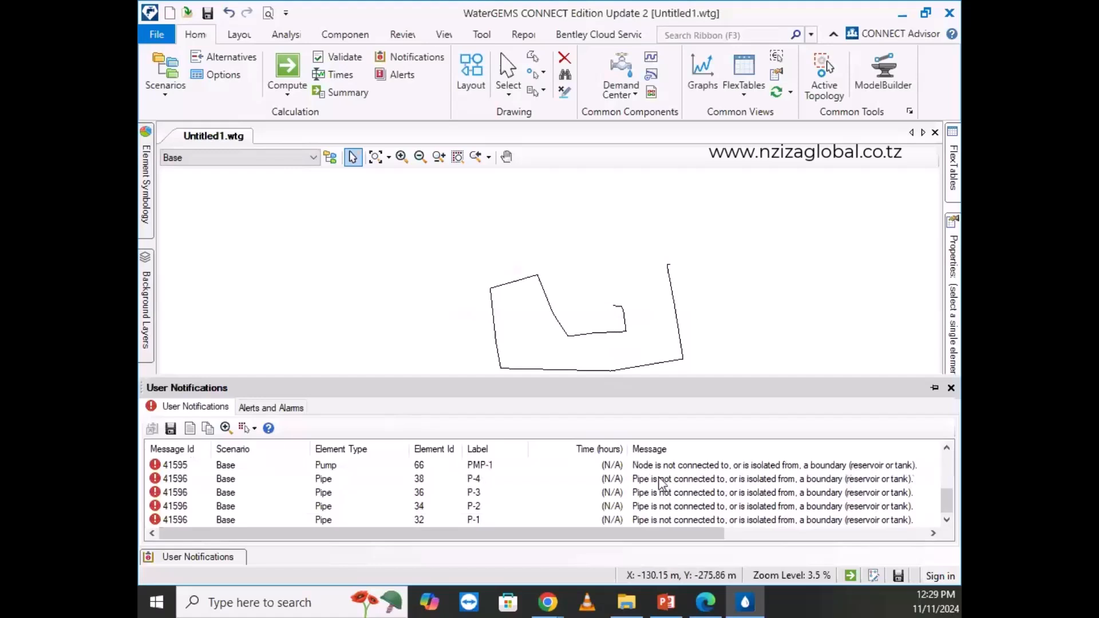
scroll(659, 482, "up", 1)
left_click(641, 480)
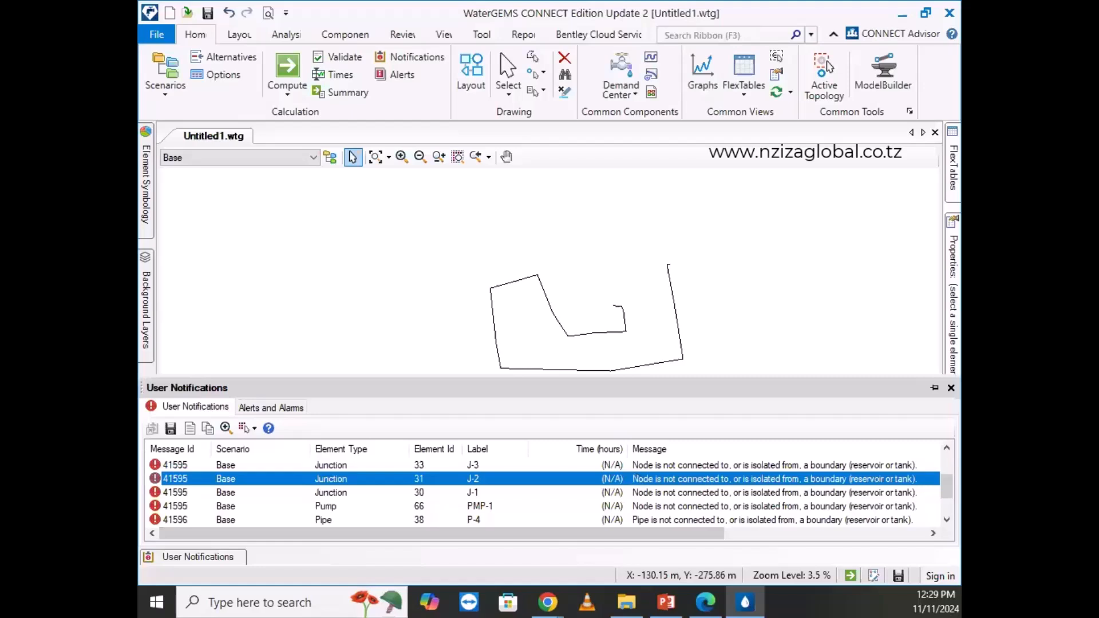
key("alt+Tab")
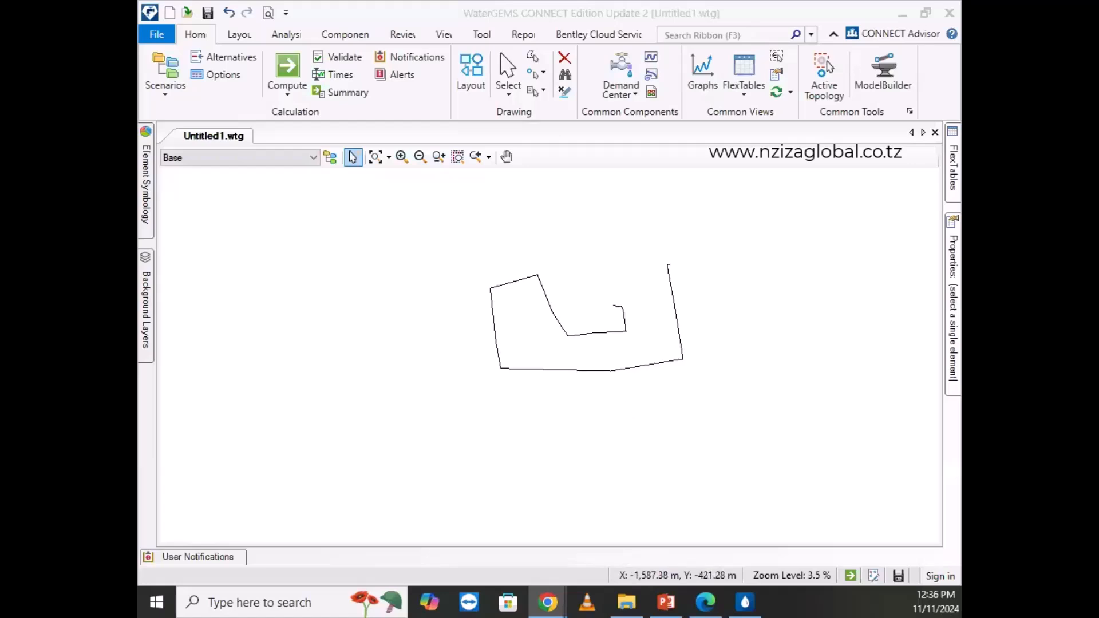
Delete all elements of the existing network and place a new reservoir in the empty drawing.
left_click_drag(729, 410, 392, 186)
key("Delete")
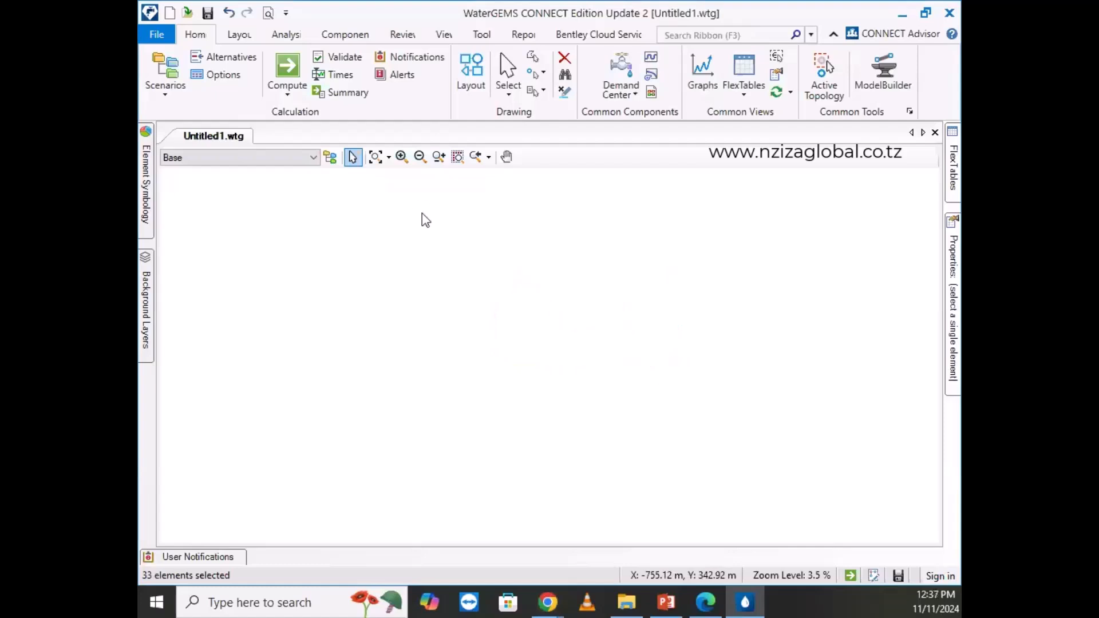
left_click(239, 36)
left_click(312, 74)
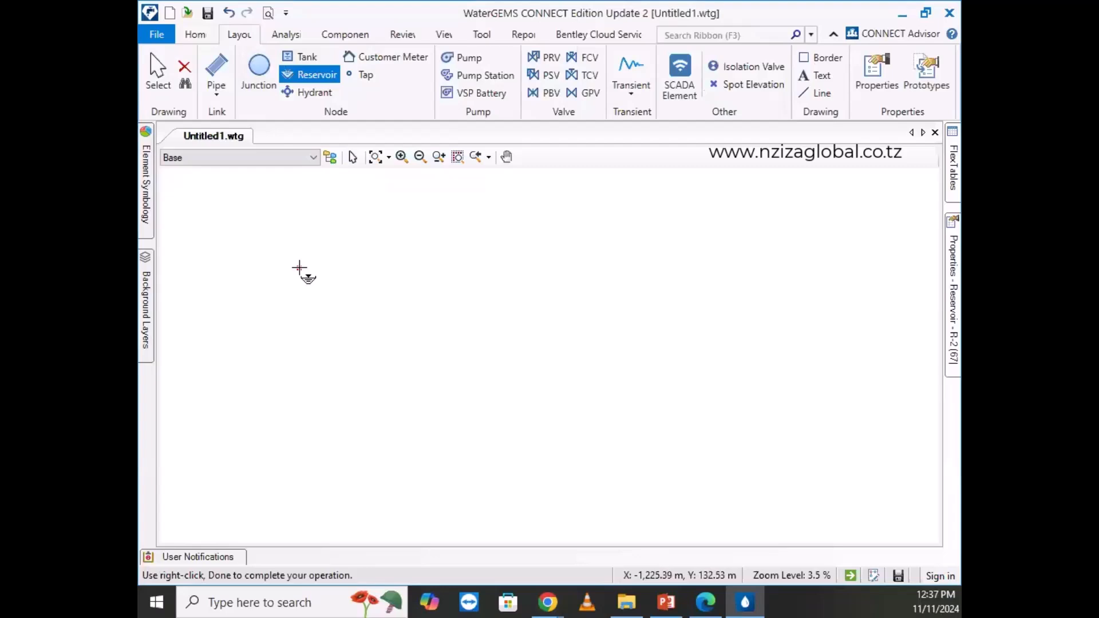
scroll(335, 237, "up", 3)
scroll(206, 319, "up", 5)
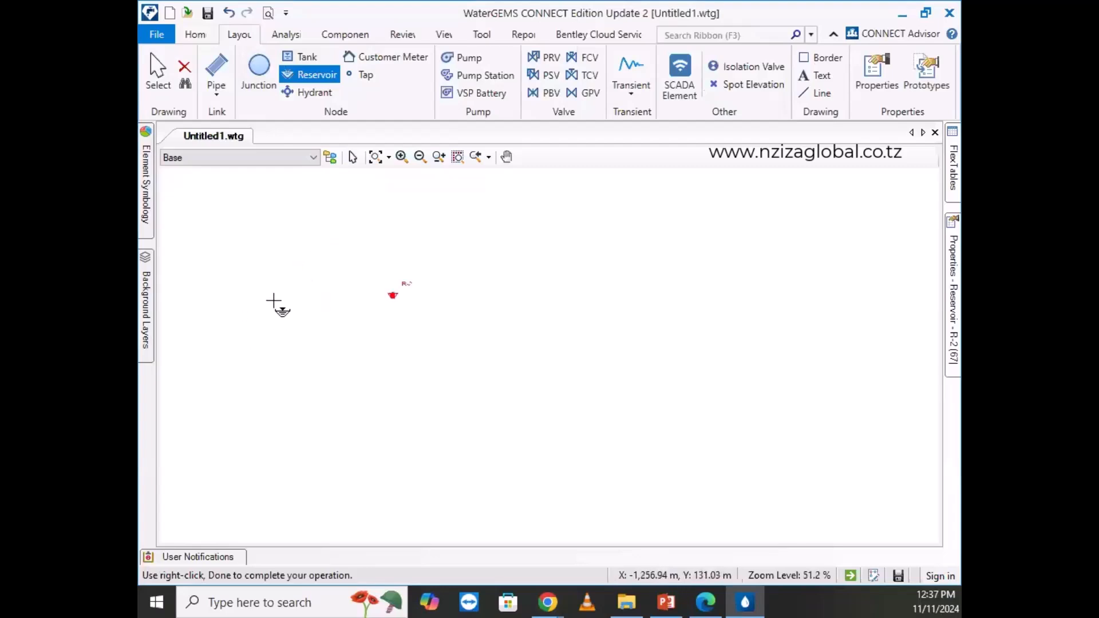
scroll(449, 255, "up", 5)
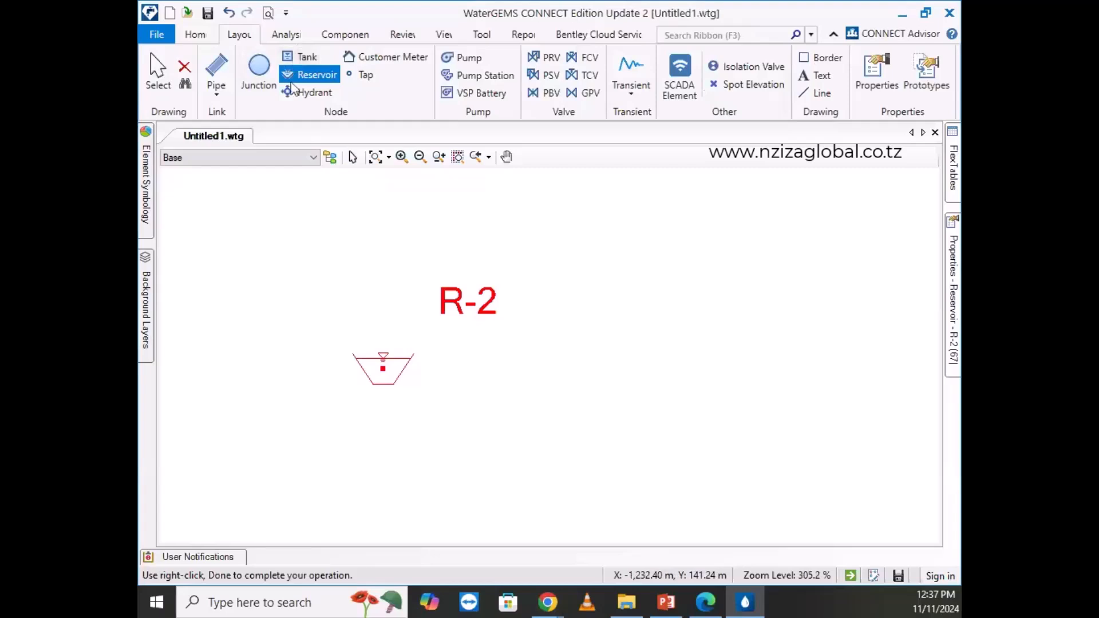
Place two junctions to the right of reservoir R-2, one slightly above its level and one below it.
left_click(263, 71)
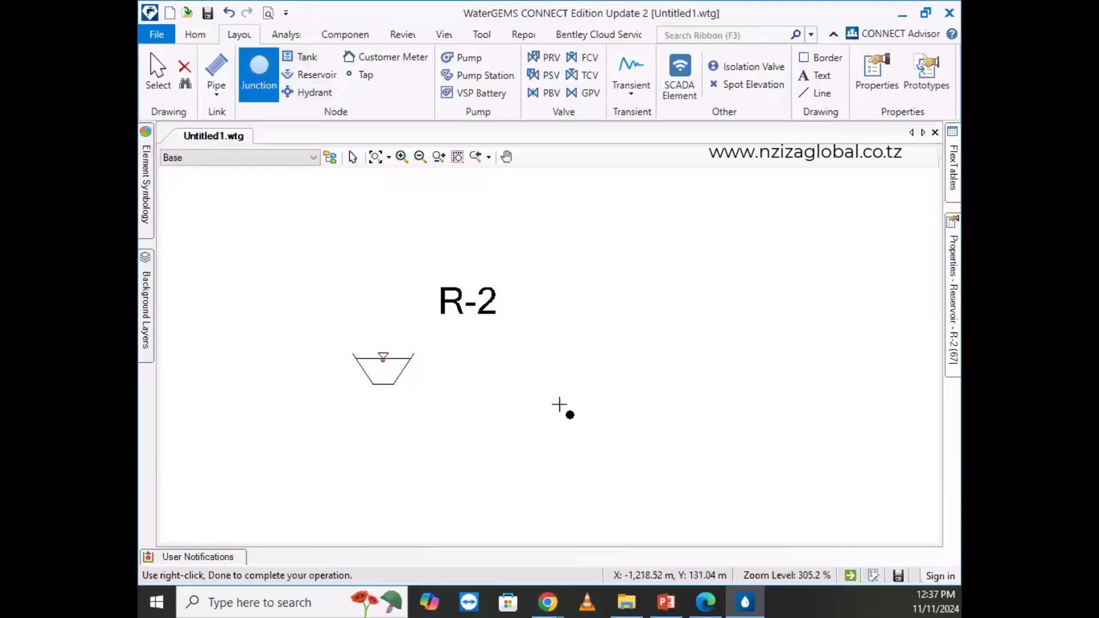
left_click(741, 278)
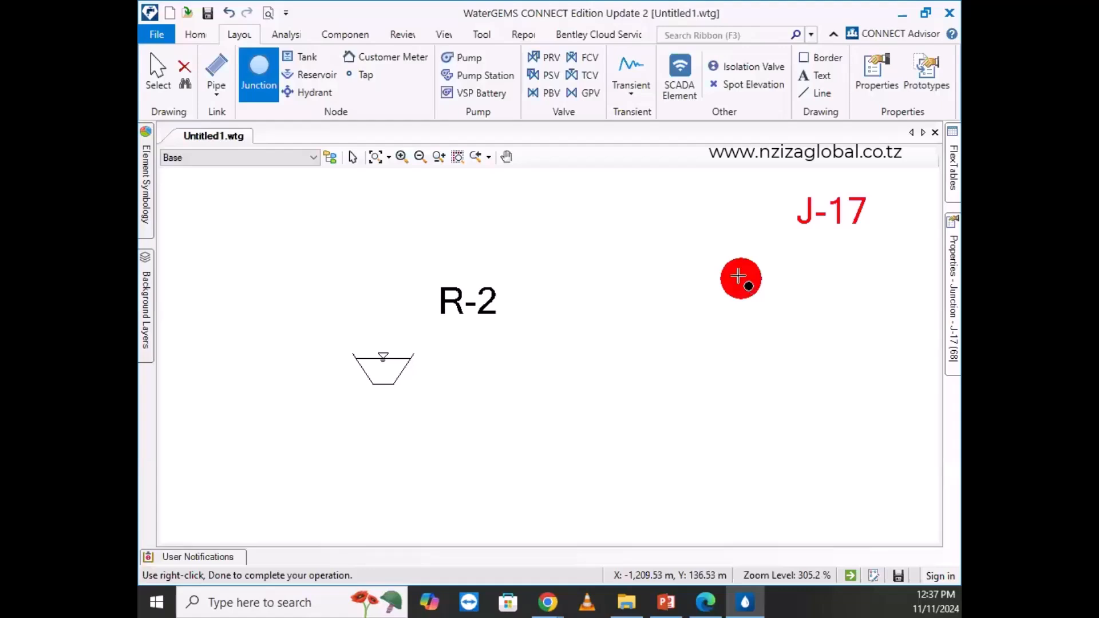
scroll(498, 339, "down", 4)
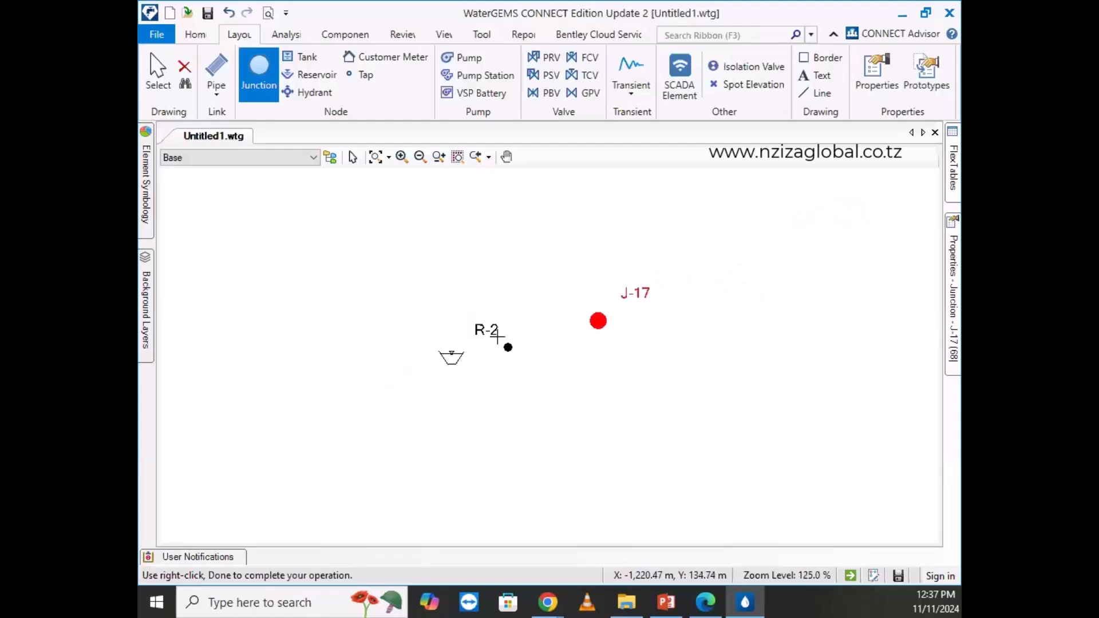
left_click(621, 478)
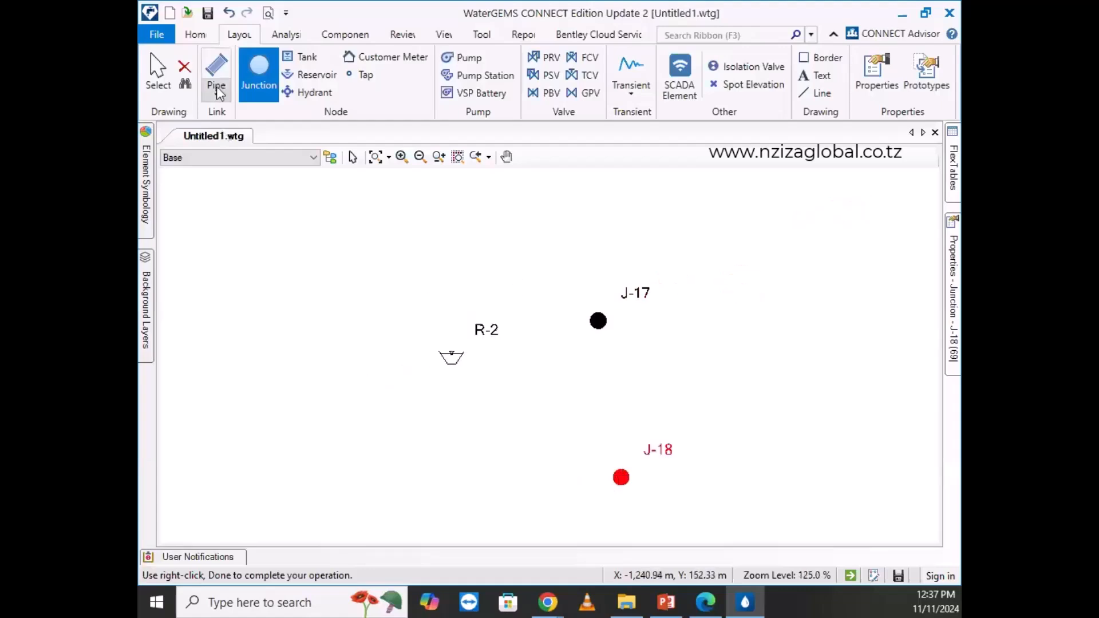
Lay out a pipe from reservoir R-2 to the upper junction J-17 and end the pipe run.
scroll(435, 332, "up", 2)
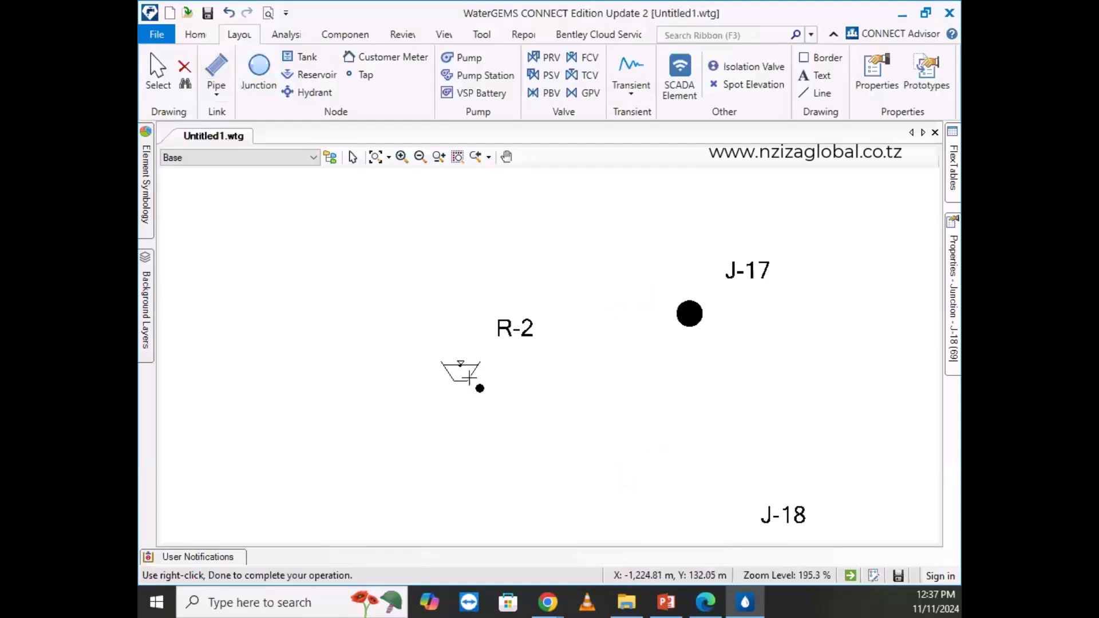
left_click(465, 377)
left_click(689, 316)
scroll(532, 232, "down", 2)
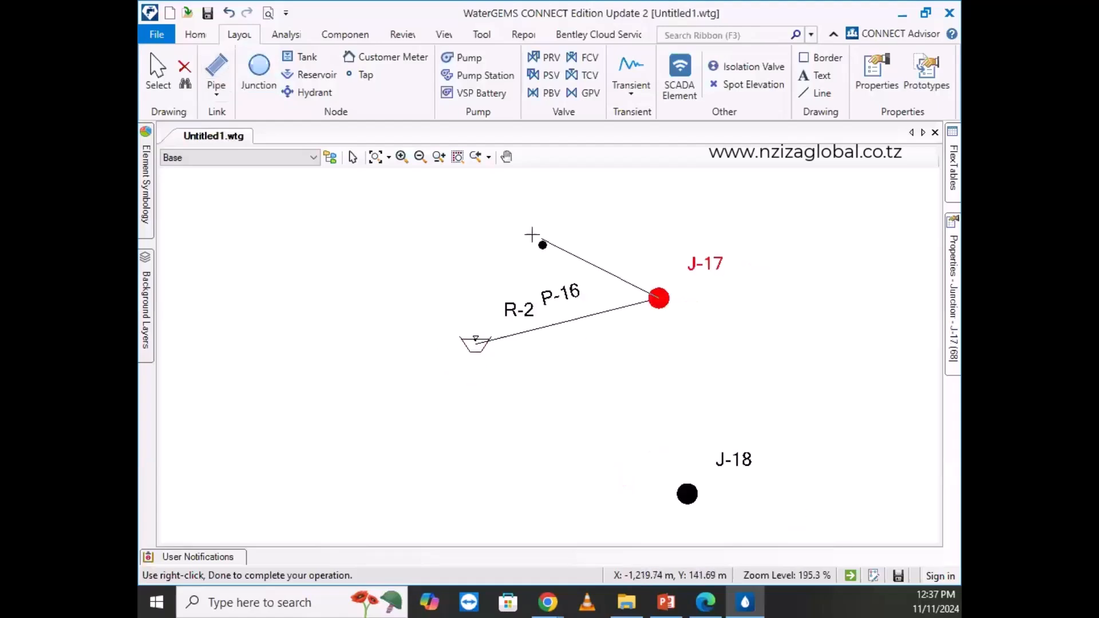
right_click(608, 280)
left_click(640, 110)
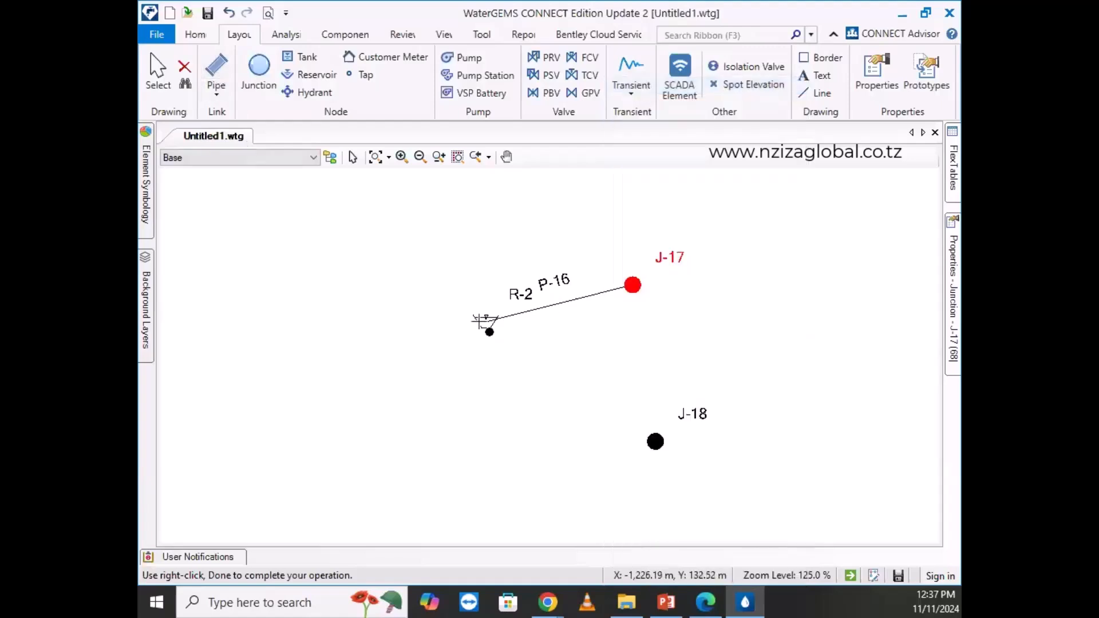
Lay out a second pipe from reservoir R-2 to the lower junction J-18, finish the layout and clear the selection.
left_click(487, 322)
left_click(656, 441)
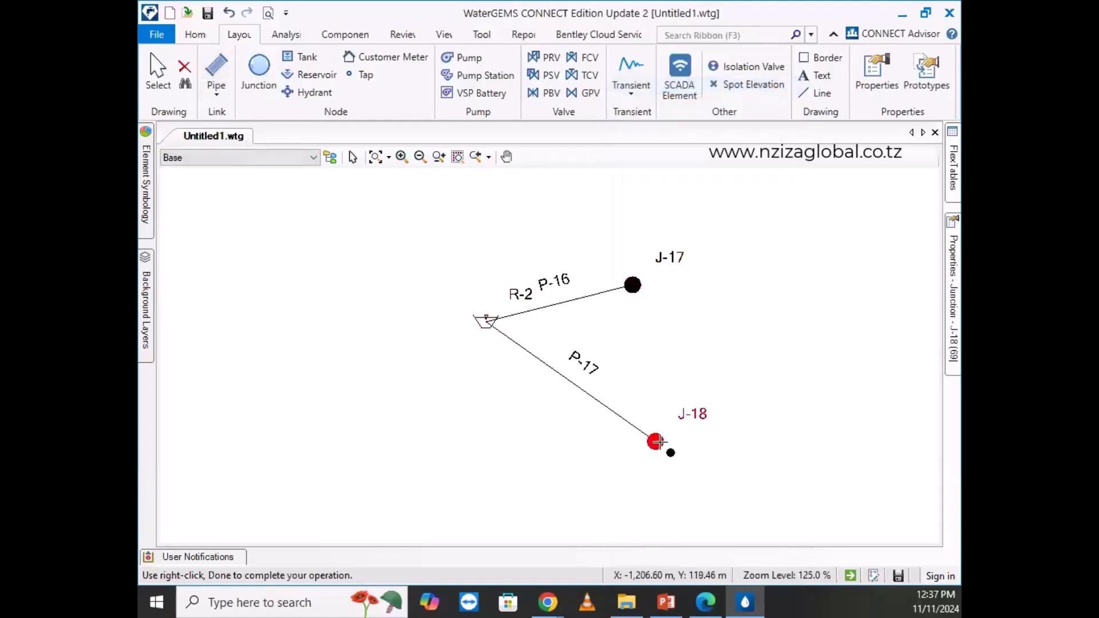
right_click(660, 441)
left_click(703, 88)
scroll(652, 315, "up", 4)
scroll(572, 314, "down", 3)
right_click(564, 315)
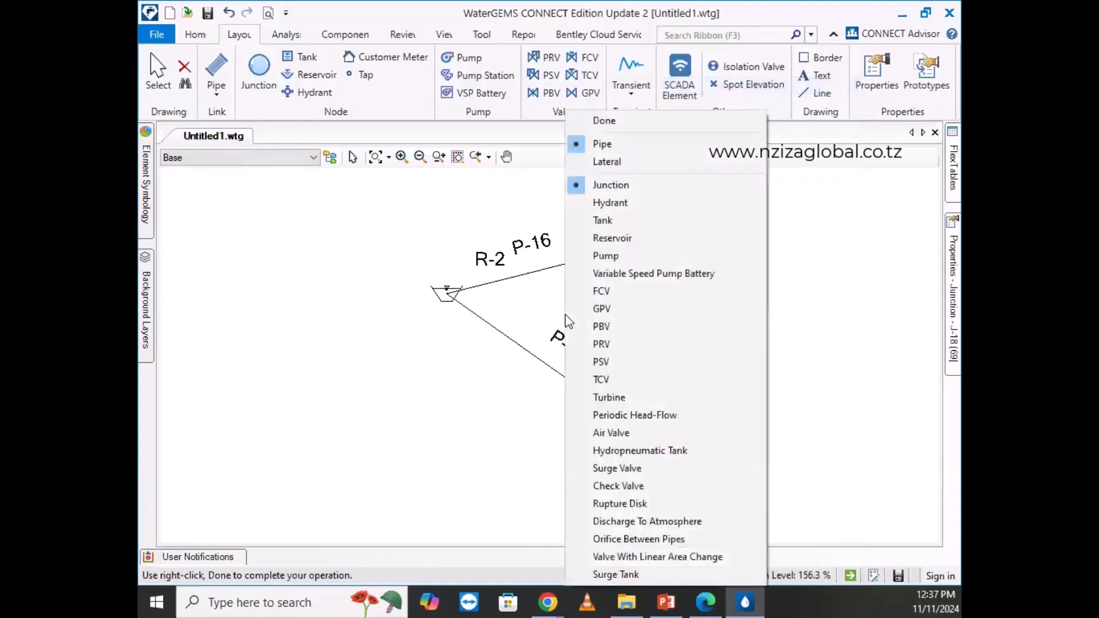
left_click(602, 116)
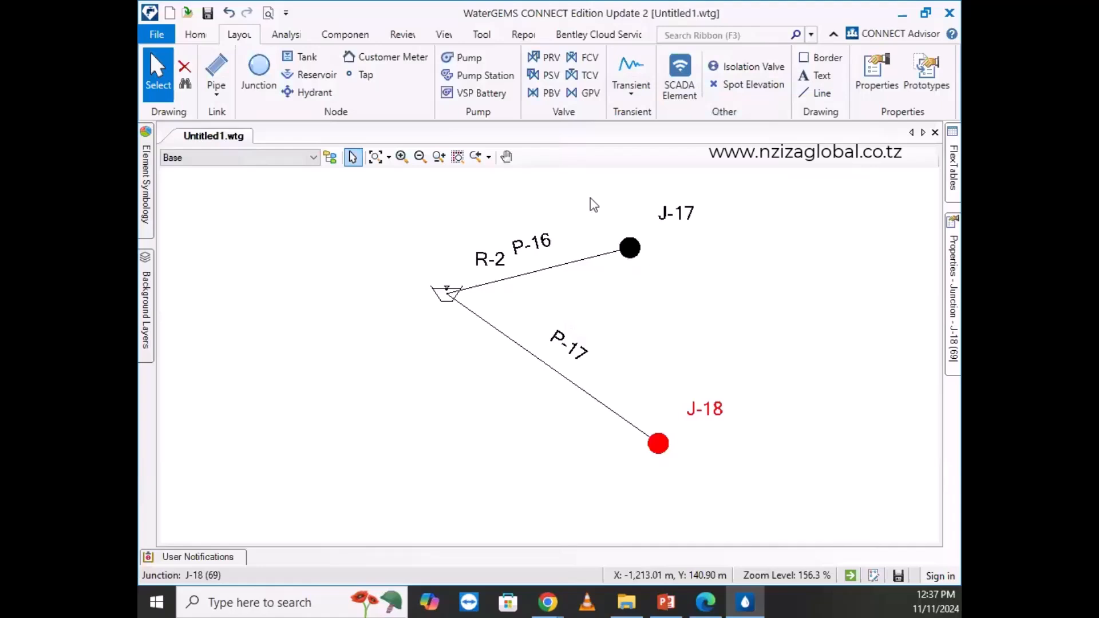
left_click(595, 229)
scroll(580, 359, "down", 2)
scroll(644, 365, "up", 2)
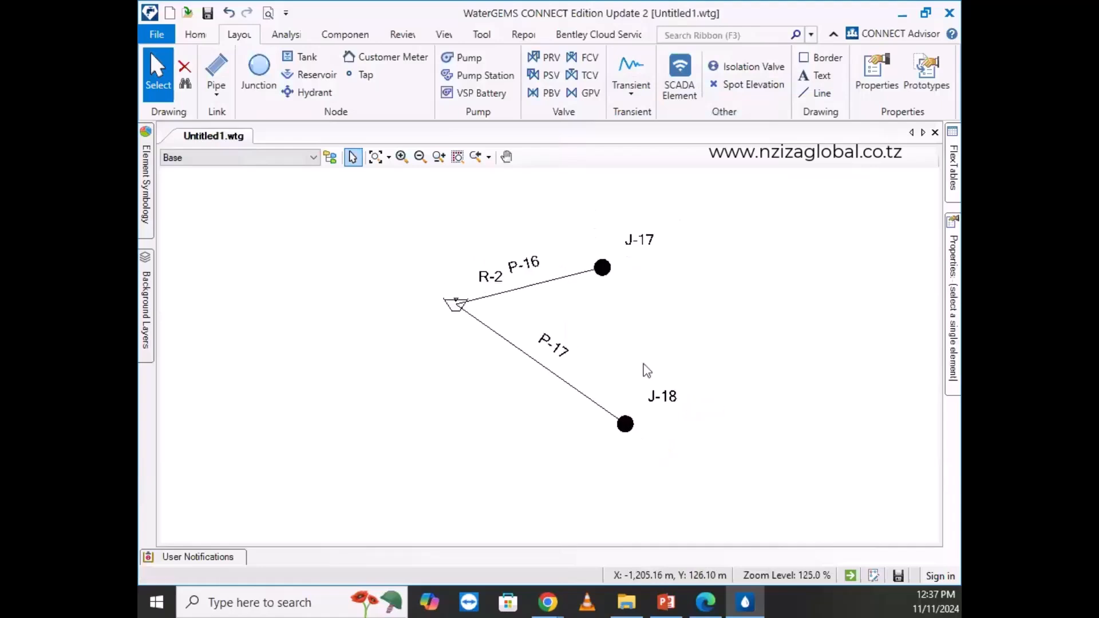
Validate the new reservoir-and-two-junction network and dismiss the validation message.
left_click(279, 40)
left_click(201, 40)
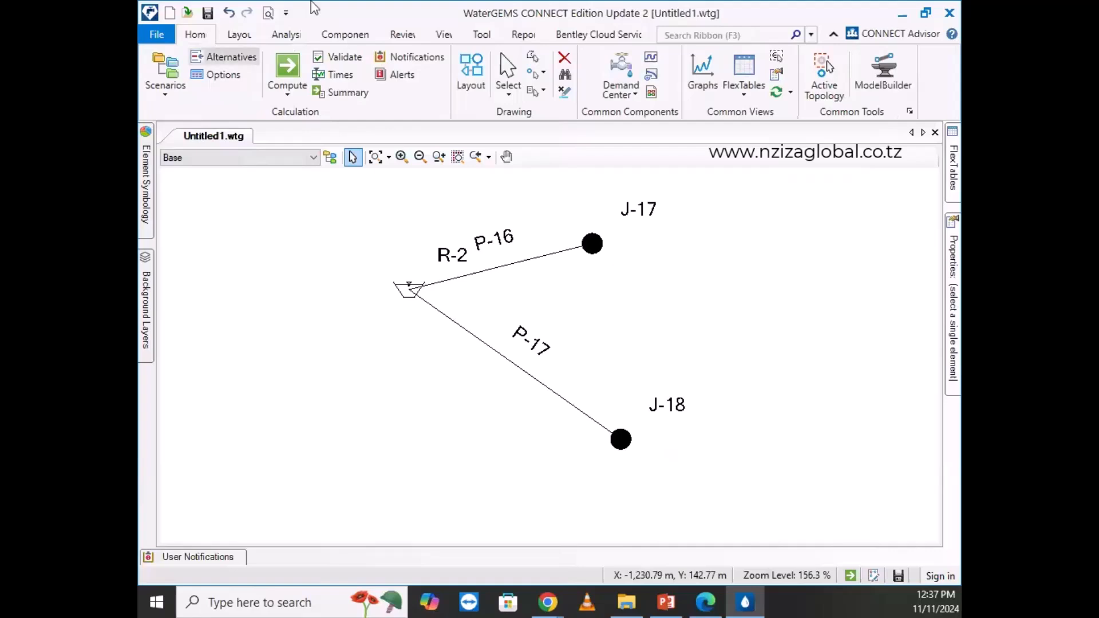
left_click(339, 57)
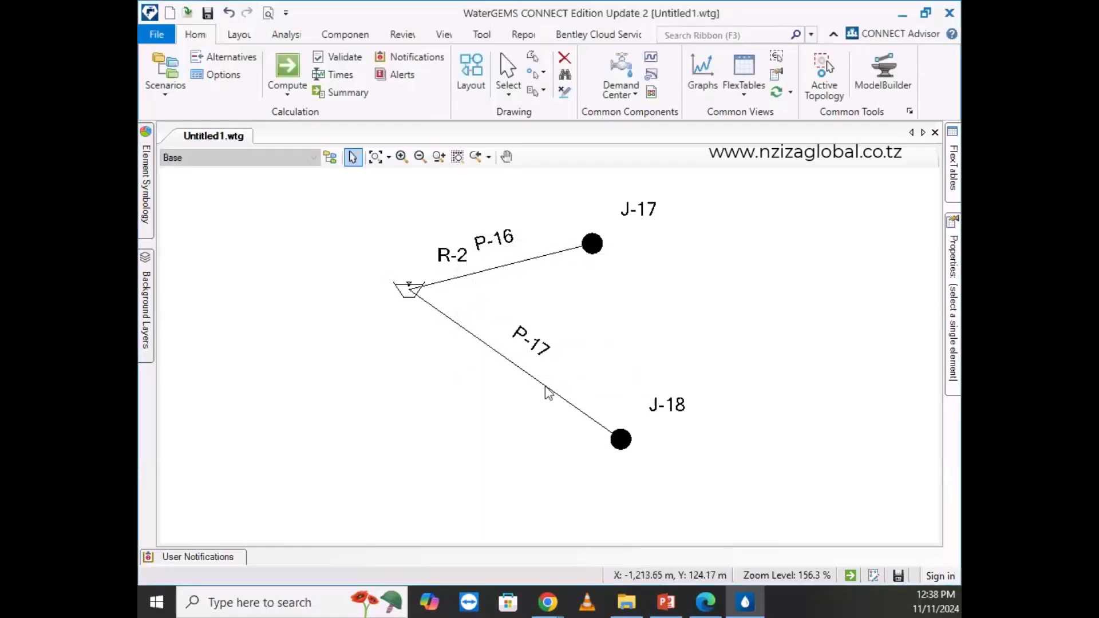
left_click(585, 360)
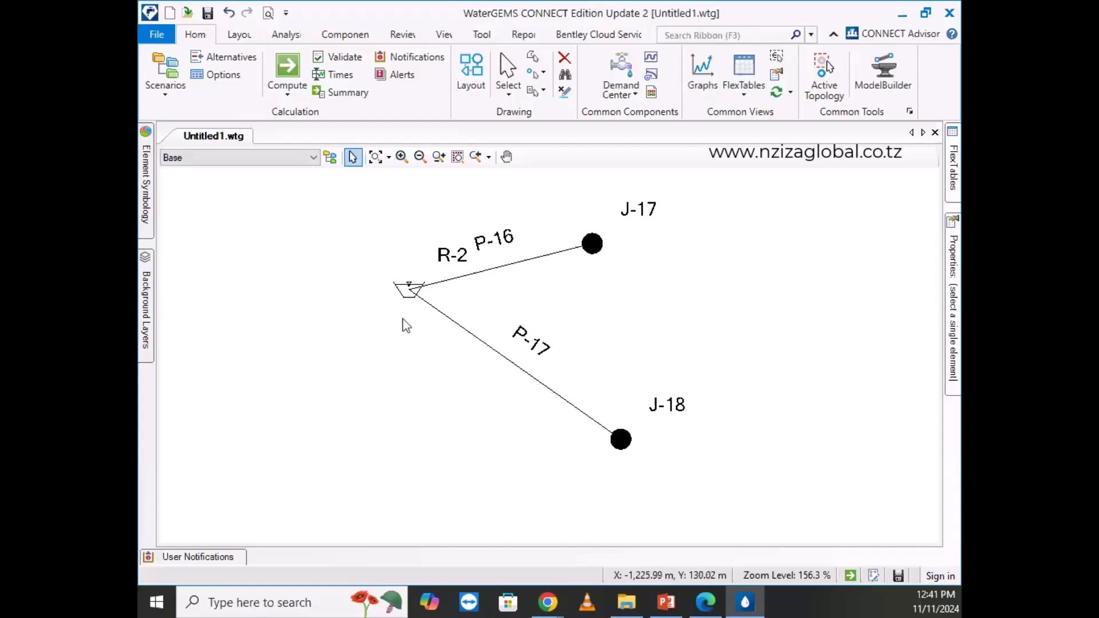
Compute the Base scenario, then review and close its calculation summary.
left_click(456, 282)
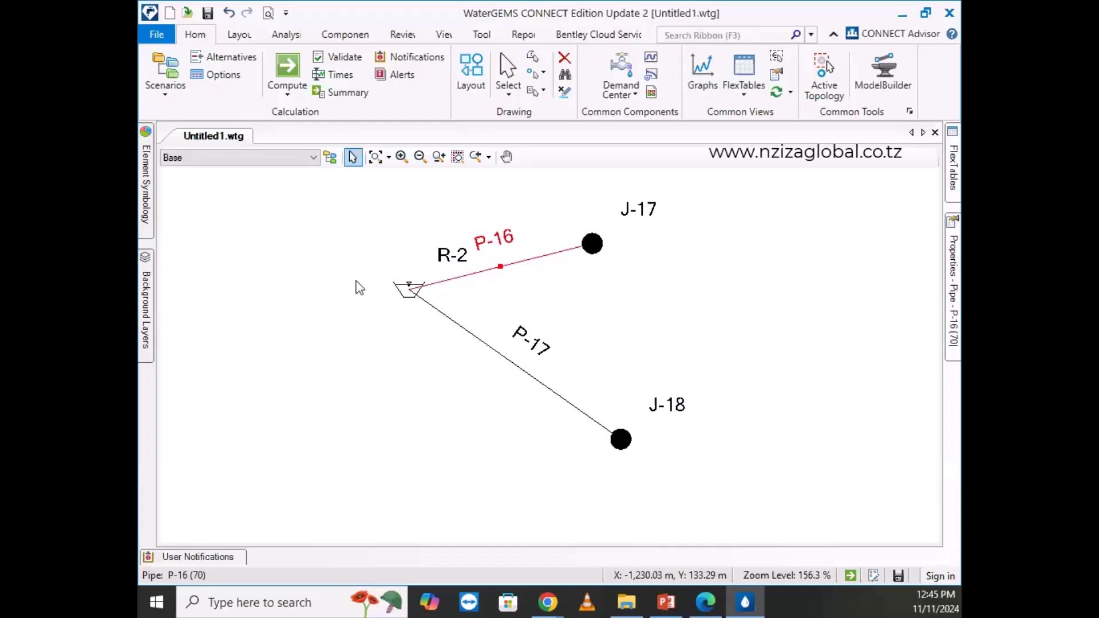
left_click(291, 68)
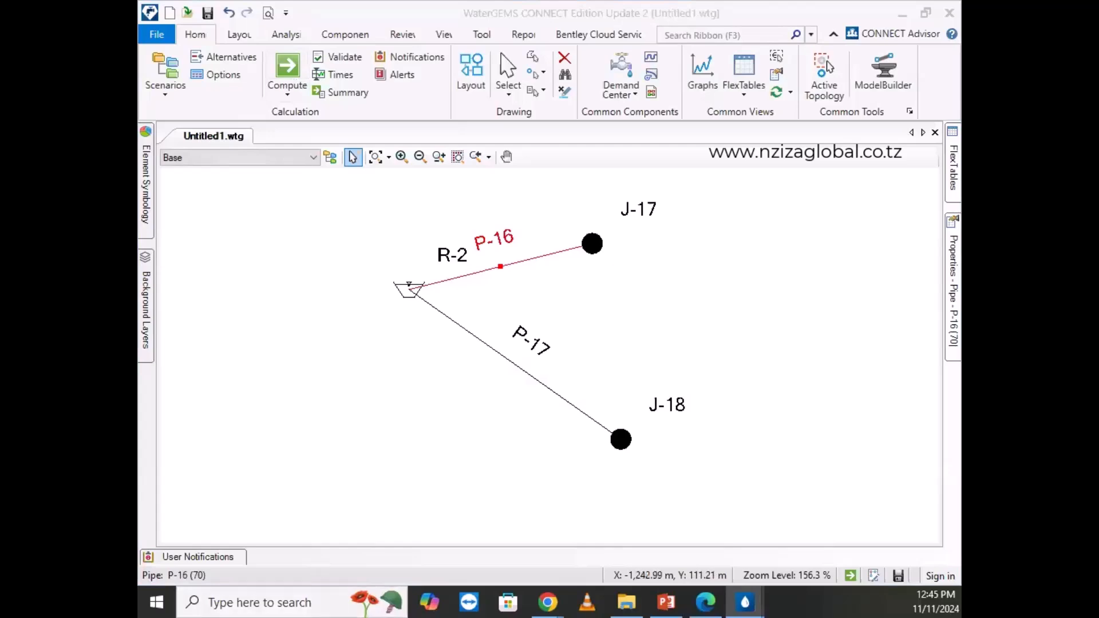
left_click_drag(557, 278, 469, 171)
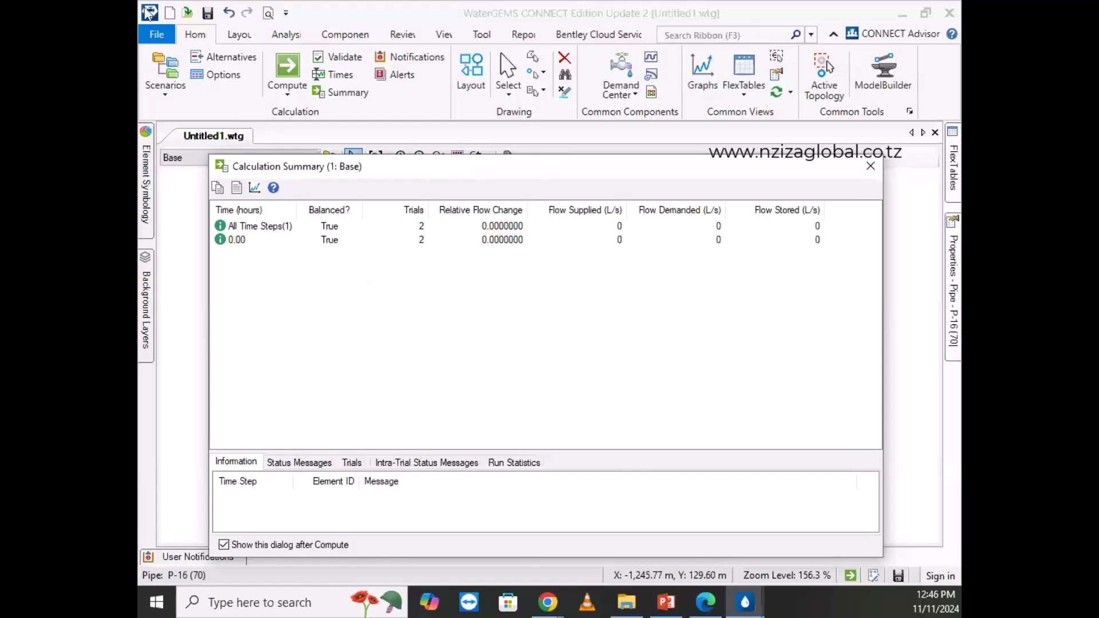
left_click(279, 35)
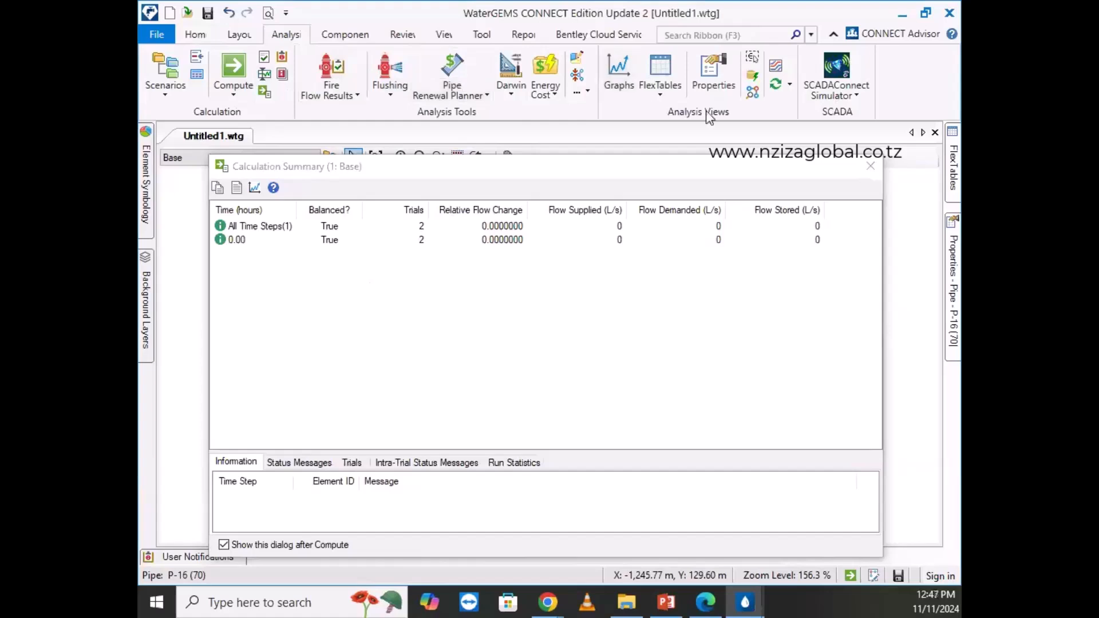
left_click(753, 67)
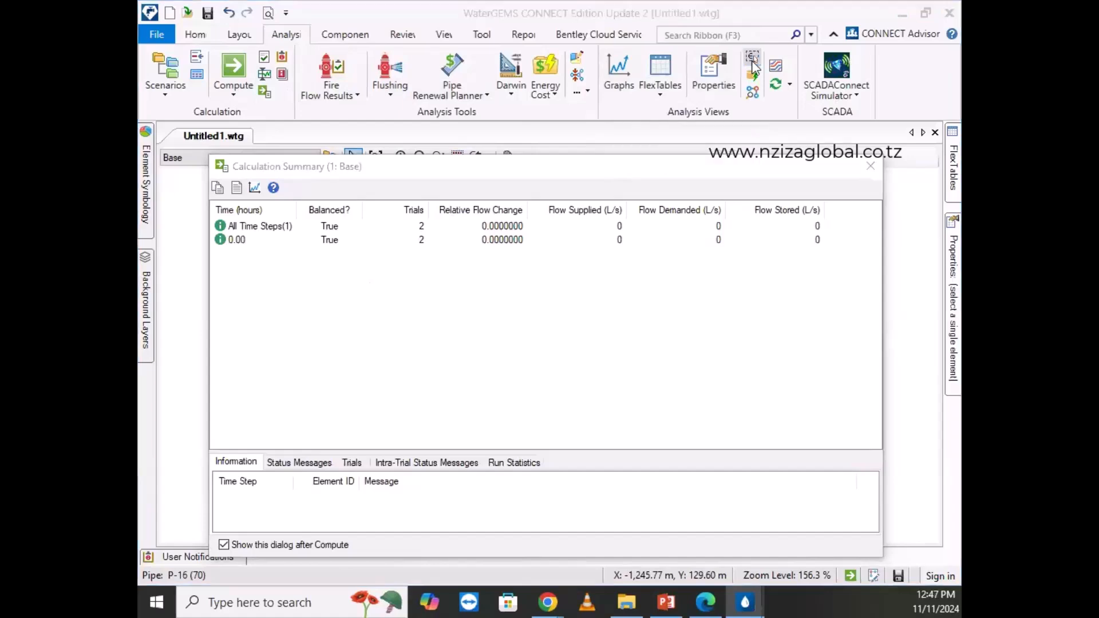
left_click(869, 166)
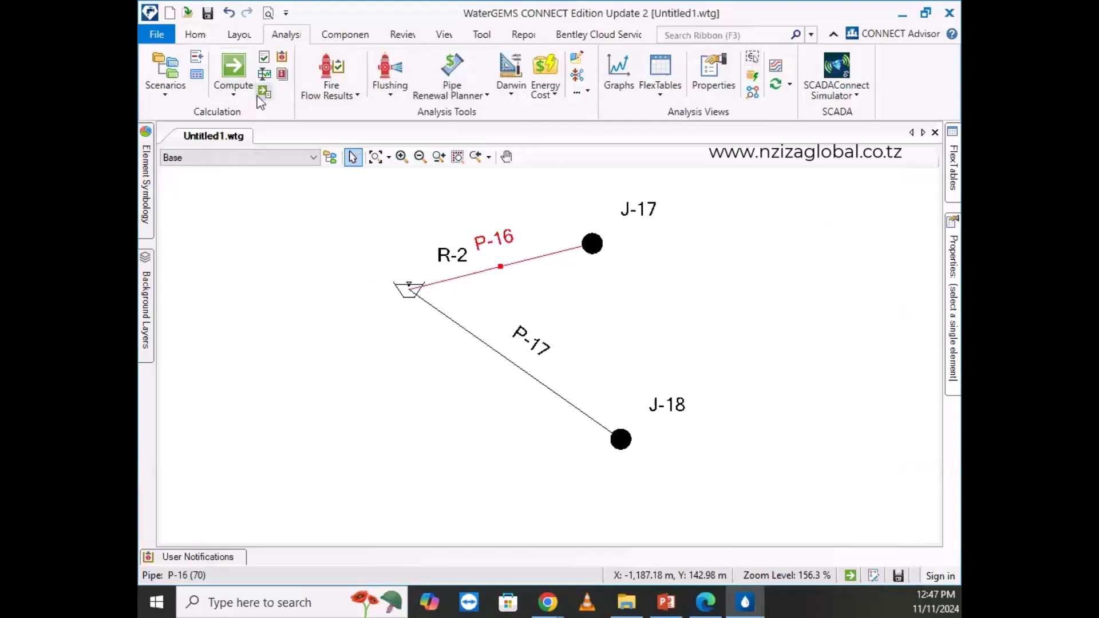
left_click(245, 37)
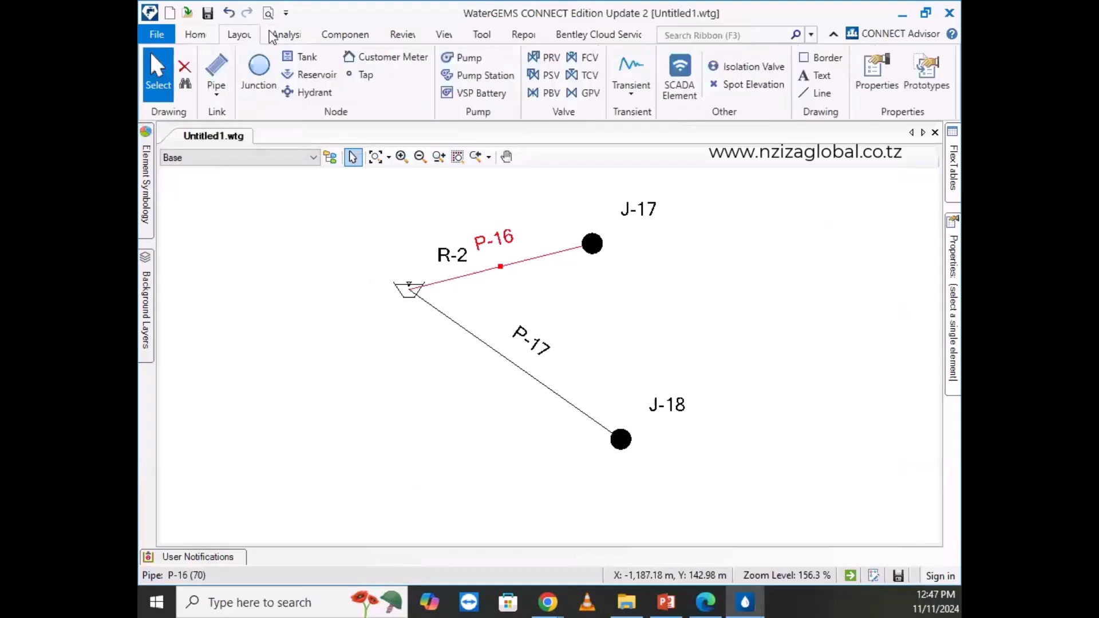
left_click(329, 37)
left_click(406, 37)
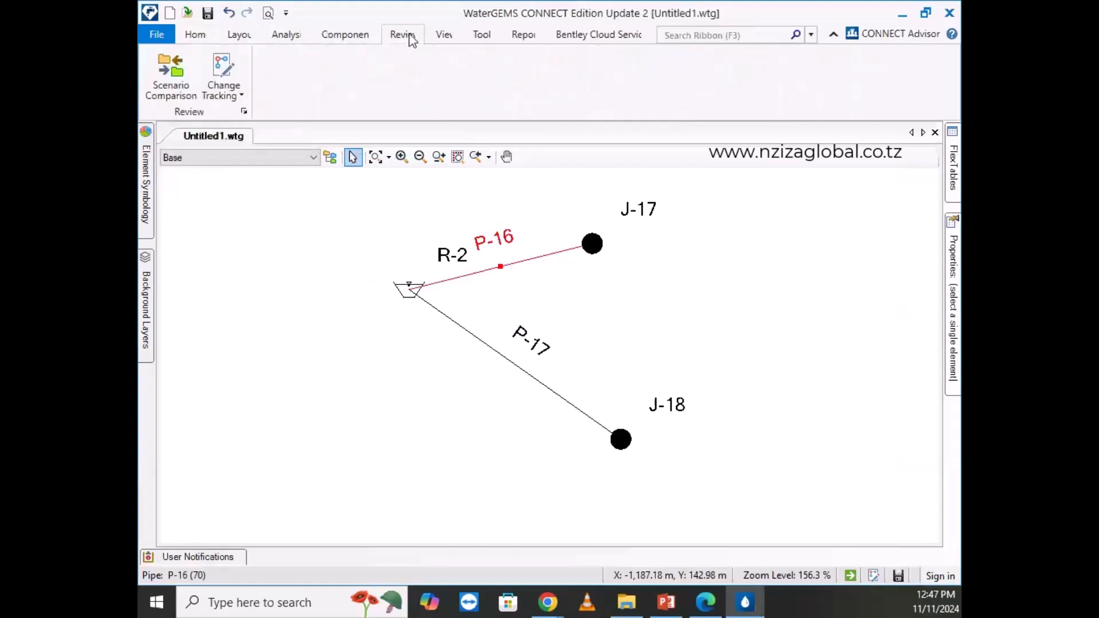
left_click(443, 37)
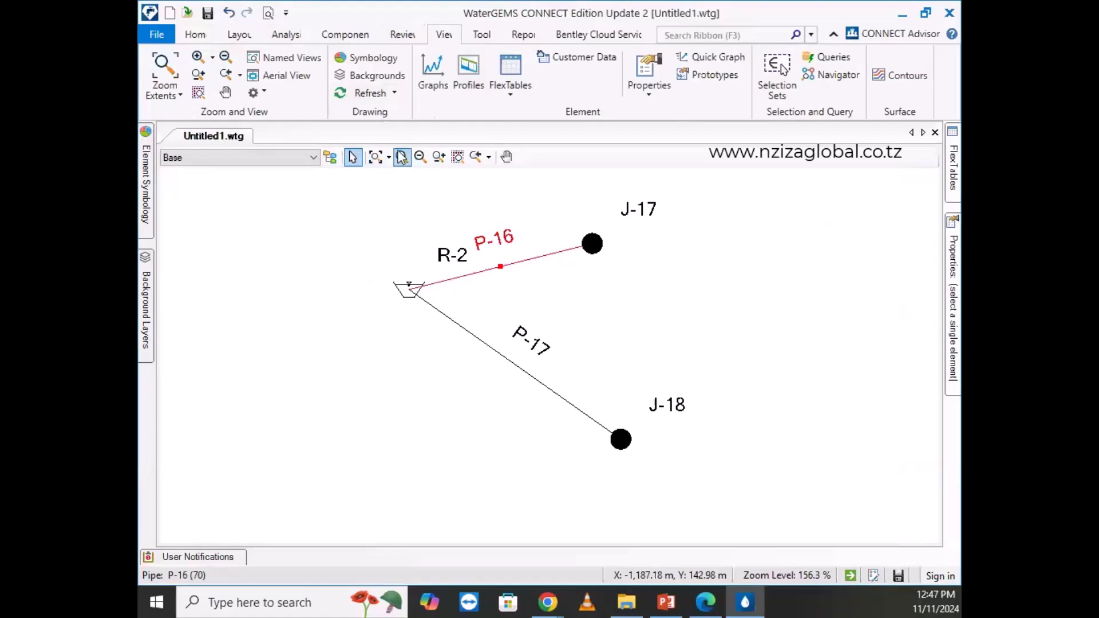
Select reservoir R-2, clear the selection, and select junction J-17 in the drawing.
left_click(416, 305)
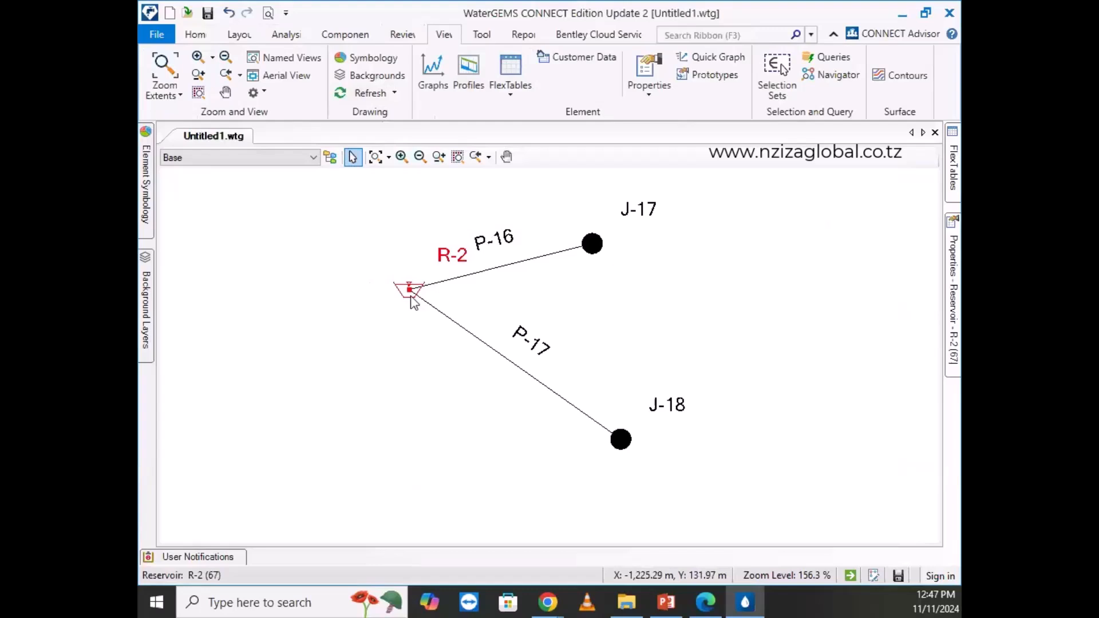
left_click_drag(495, 273, 471, 337)
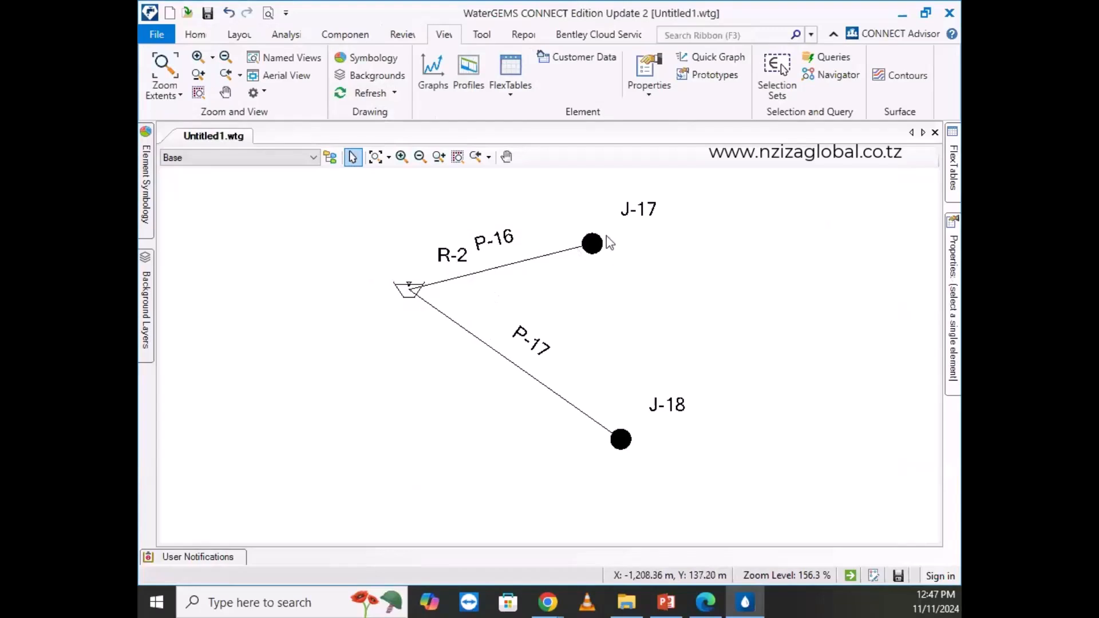
left_click(592, 245)
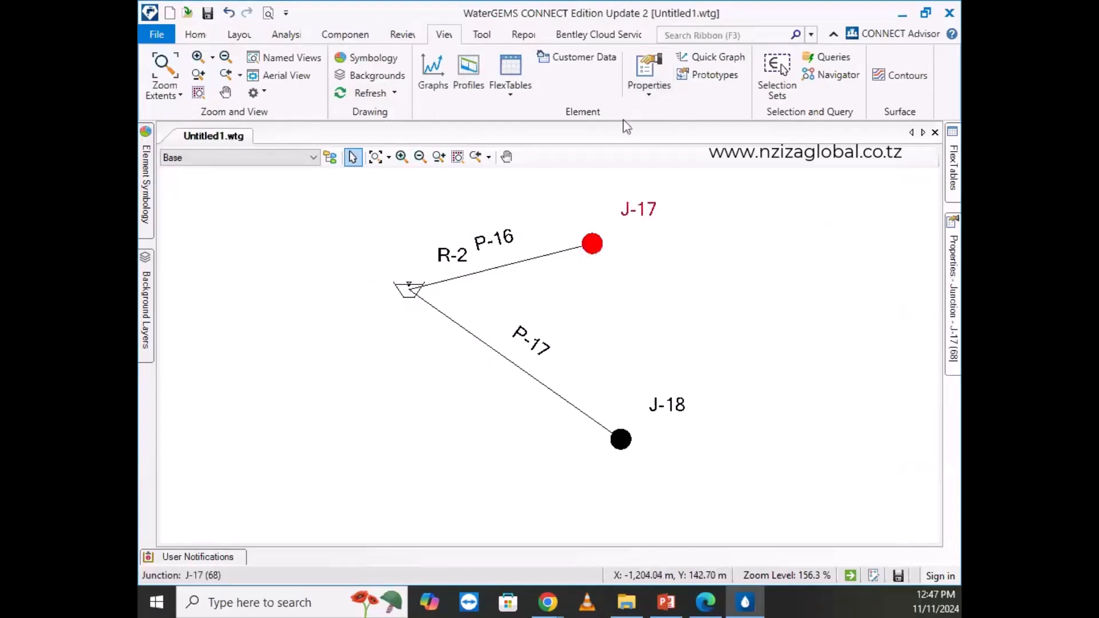
Open the FlexTables manager and float it as a separate window over the drawing.
left_click(510, 72)
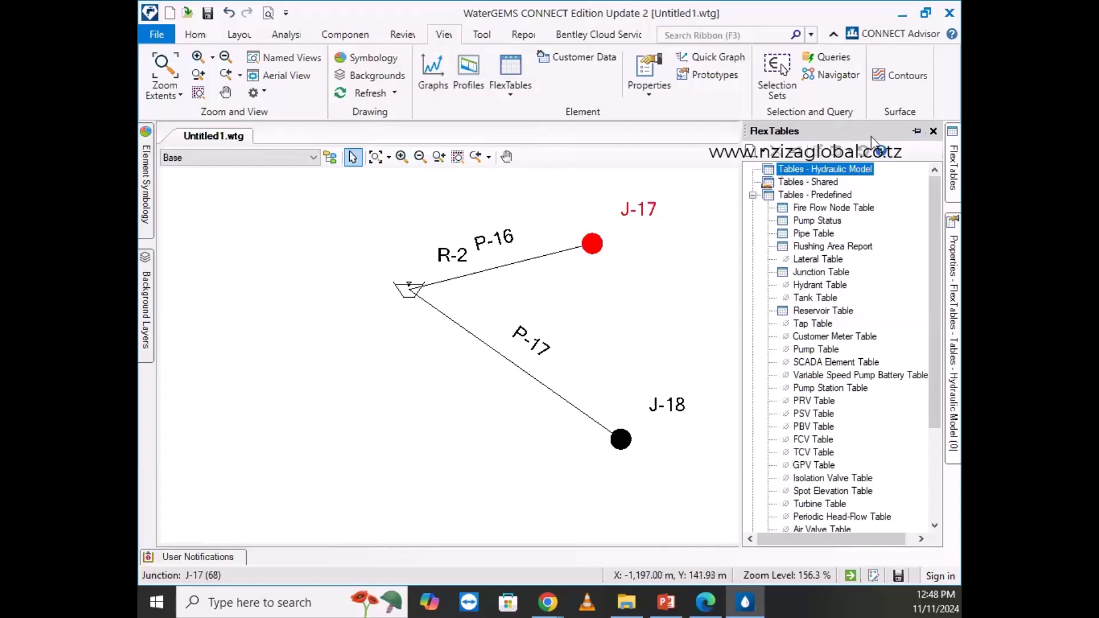
left_click(916, 131)
left_click_drag(886, 132, 664, 181)
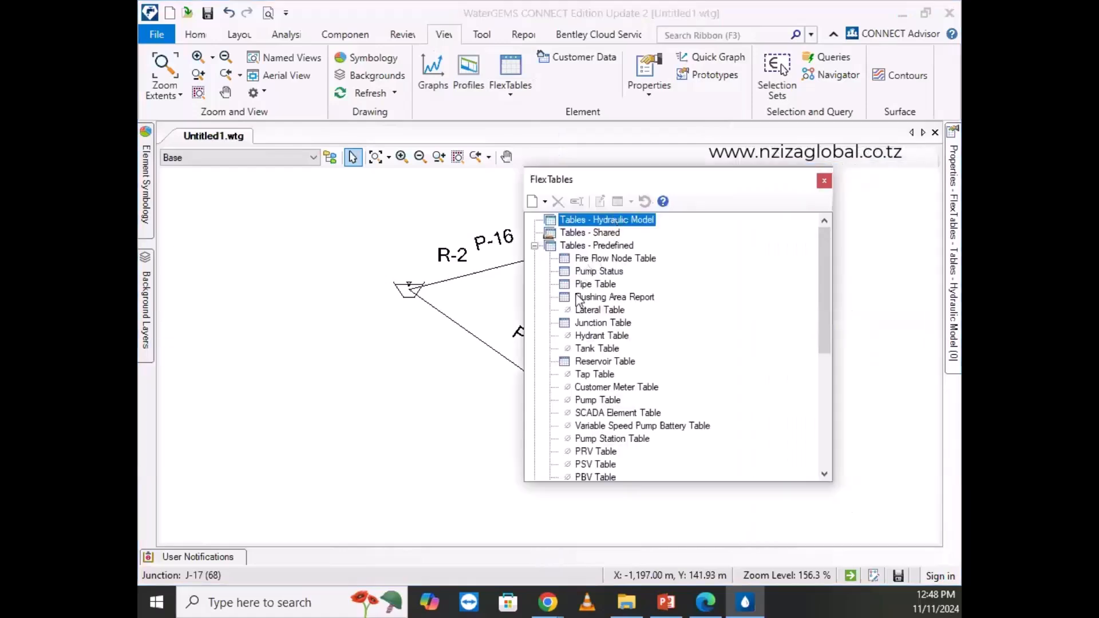
Look through the predefined FlexTables, including the Fire Flow Node, Pump Status, Pipe, Junction and Reservoir tables.
left_click(584, 259)
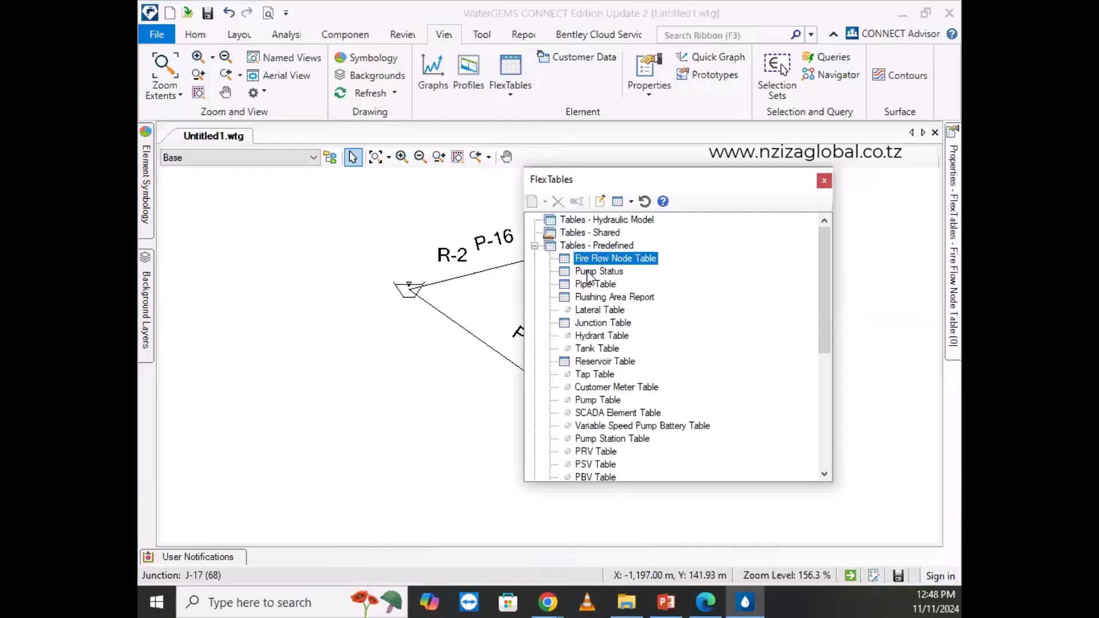
left_click(590, 272)
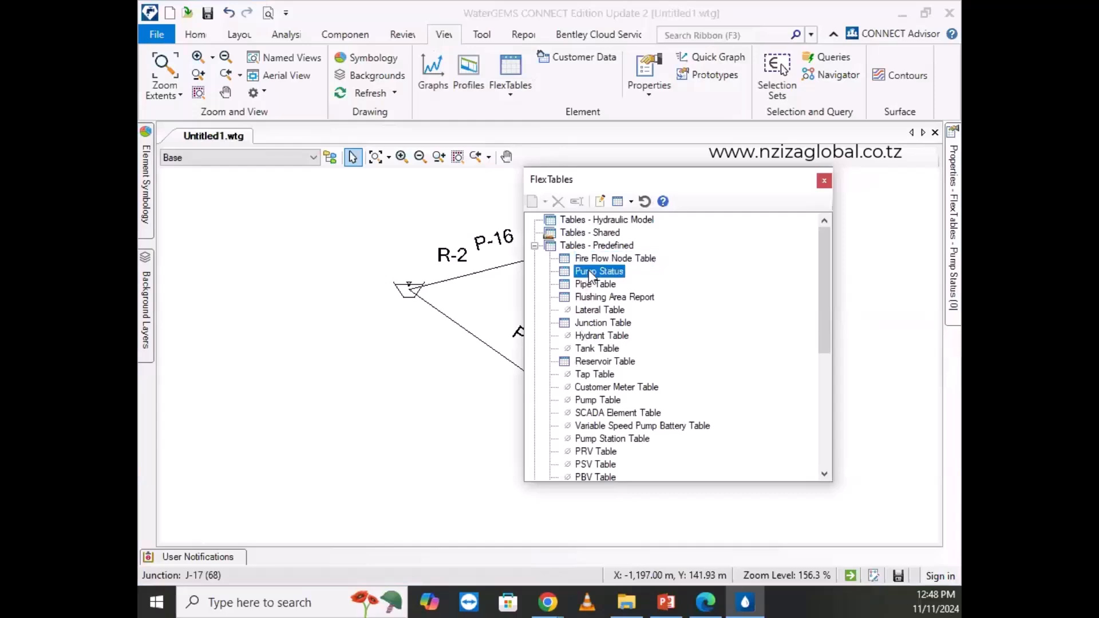
left_click(593, 285)
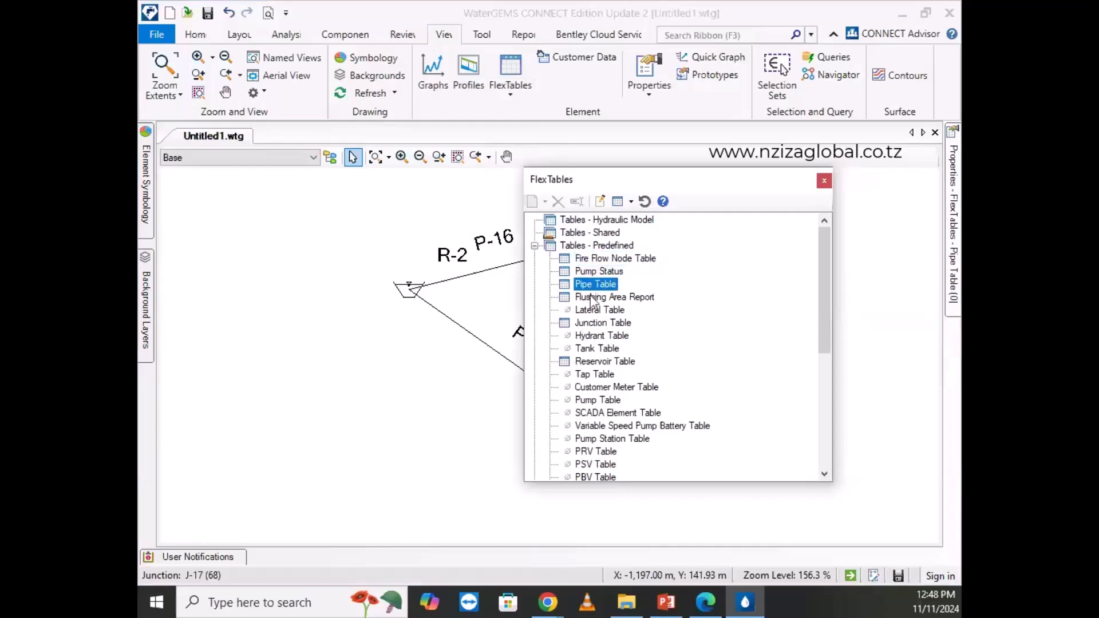
left_click(587, 329)
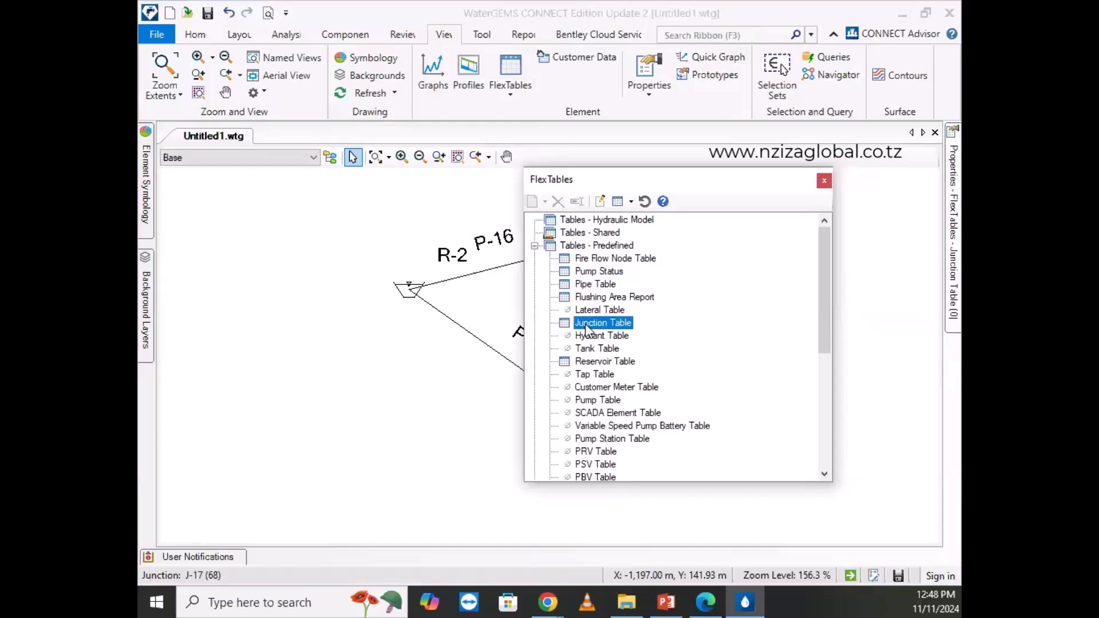
left_click(593, 364)
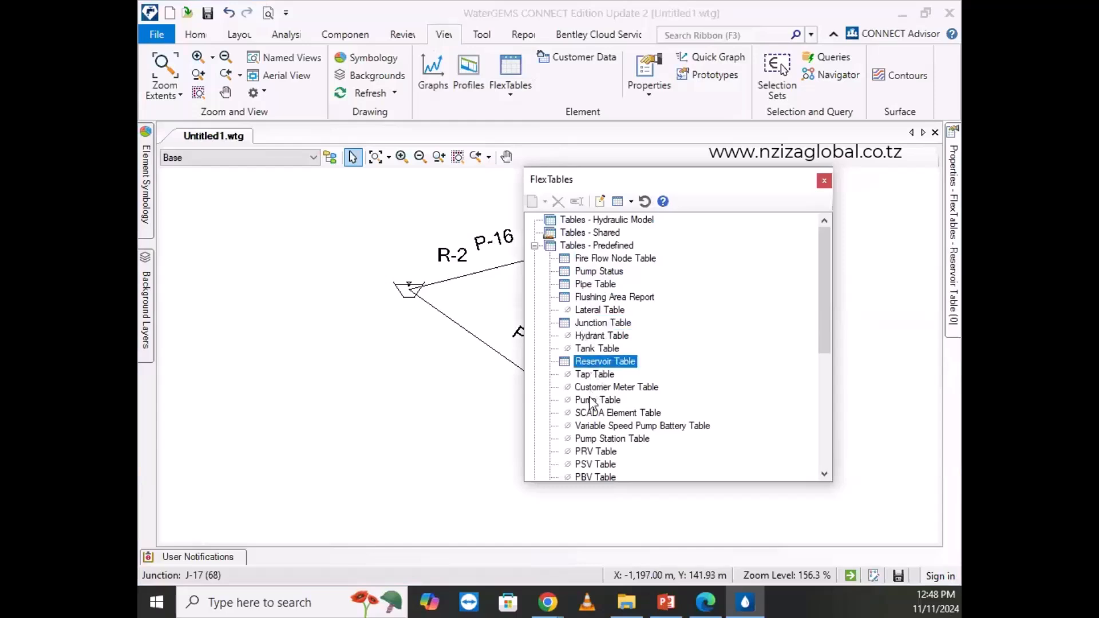
scroll(591, 403, "down", 6)
scroll(587, 435, "up", 6)
Open the predefined Reservoir Table, review the elevation and coordinates of reservoir R-2, and close the table.
double_click(587, 364)
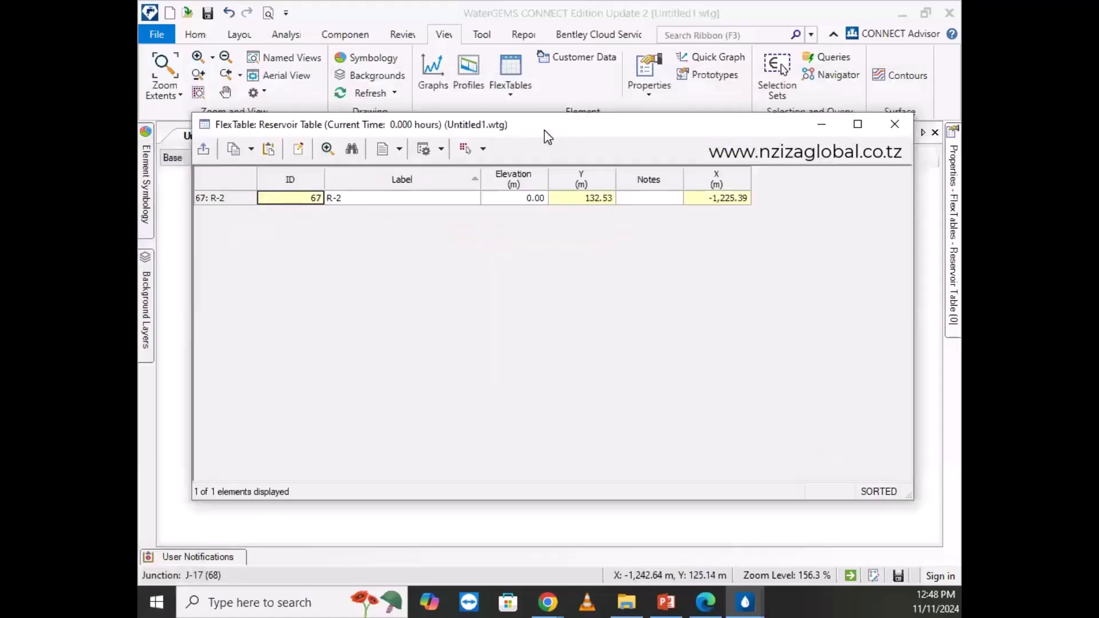
left_click(895, 129)
double_click(595, 363)
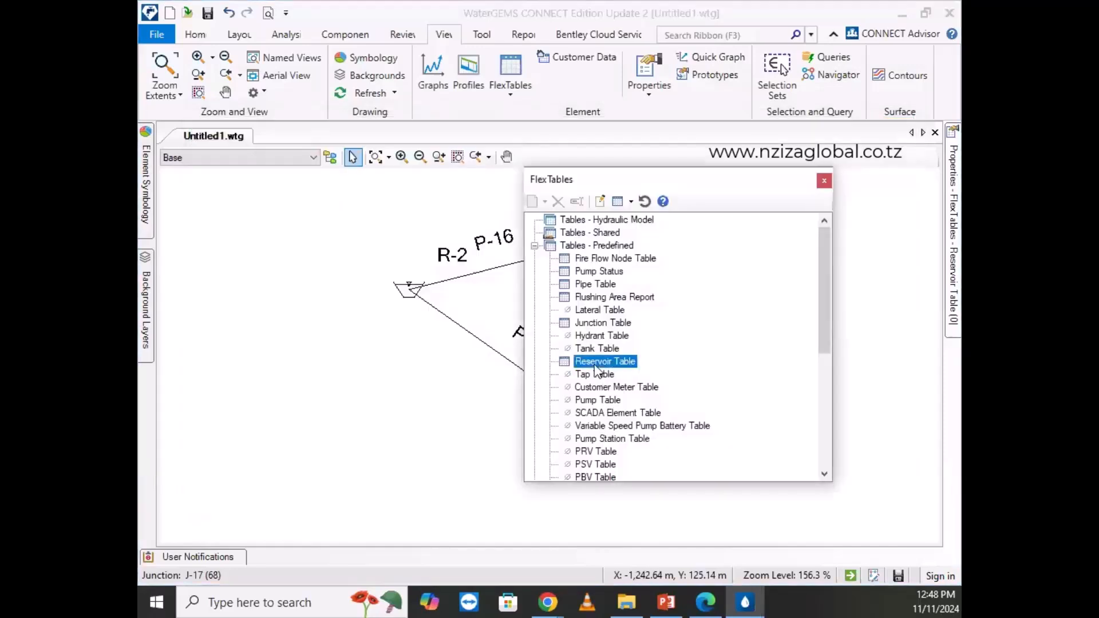
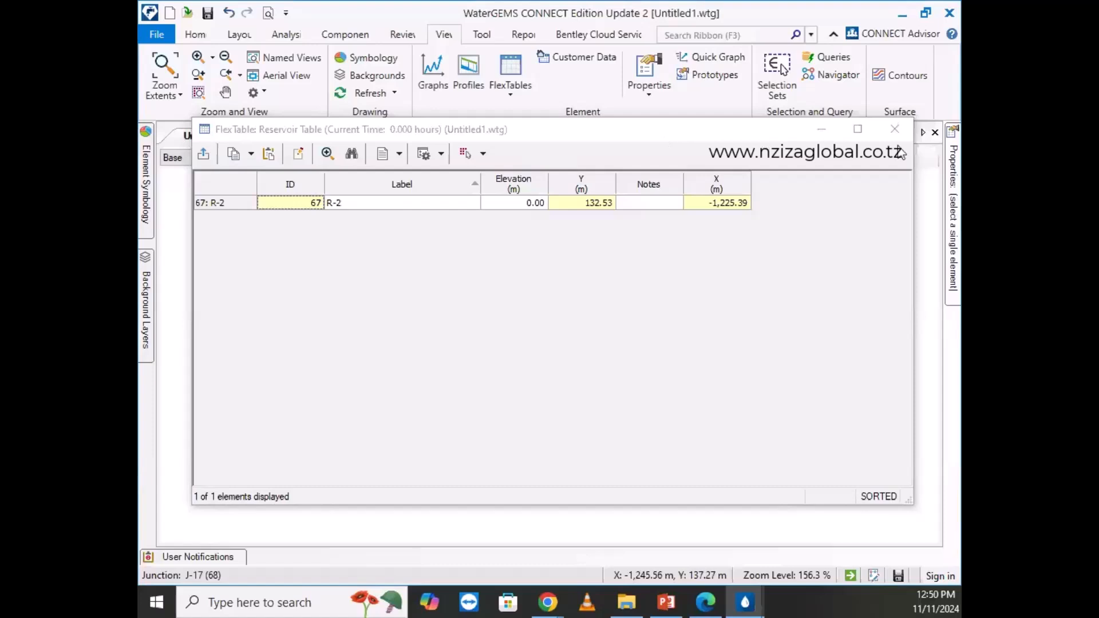
left_click(895, 129)
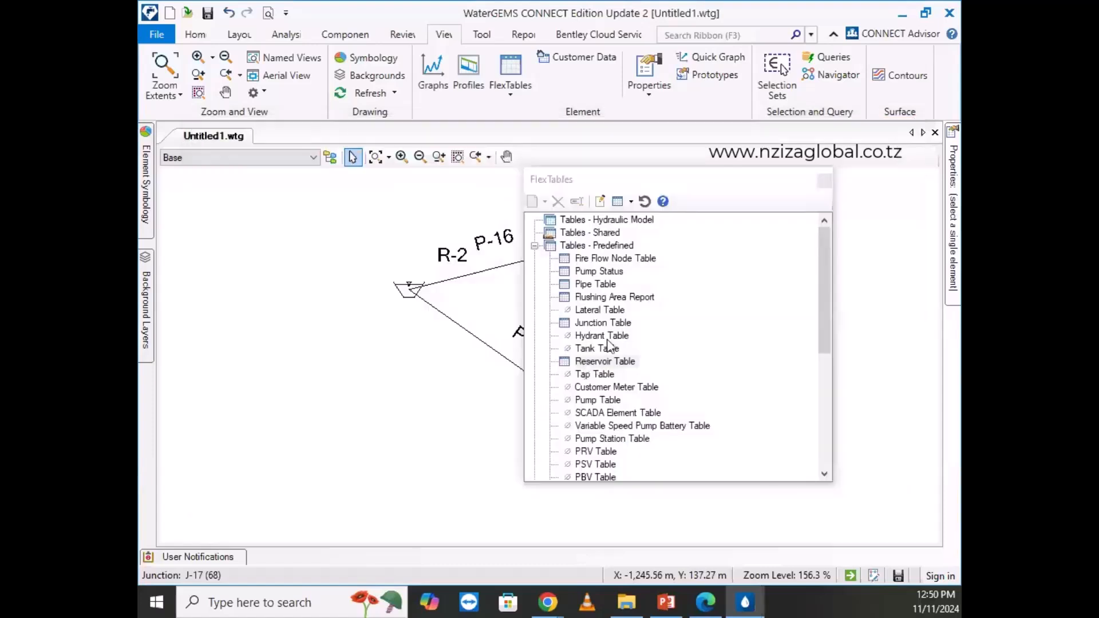
Open the Junction Table, review the elevation, hydraulic grade and pressure of J-17 and J-18, and close the table.
left_click(567, 323)
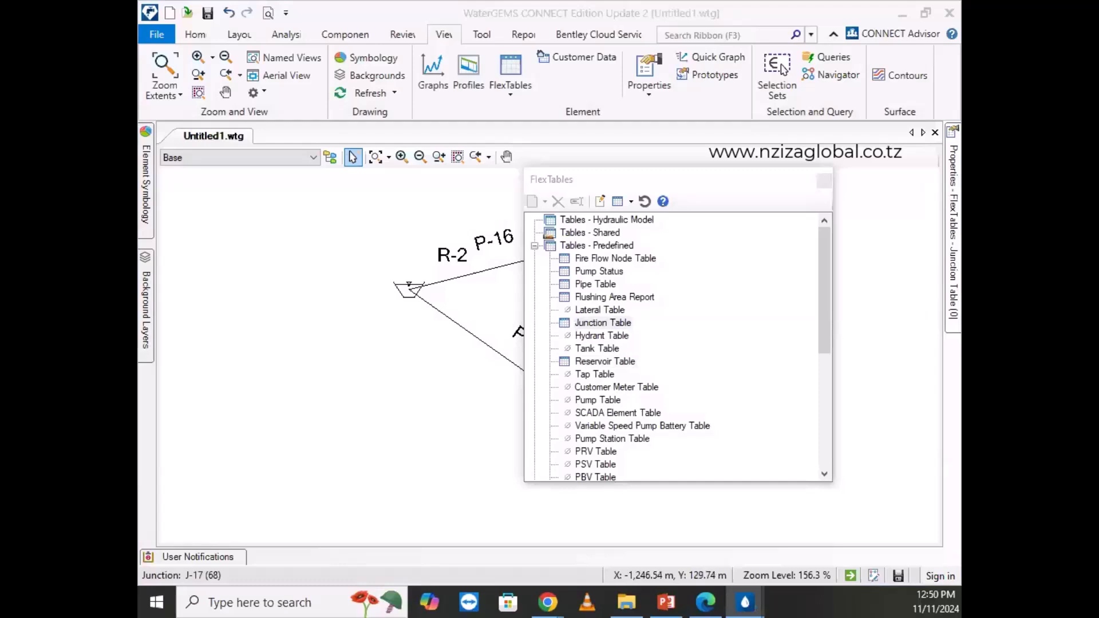
mouse_move(138, 383)
left_mouse_down()
mouse_move(195, 304)
mouse_move(384, 274)
mouse_move(138, 417)
mouse_move(138, 488)
mouse_move(637, 183)
mouse_move(561, 121)
left_mouse_up()
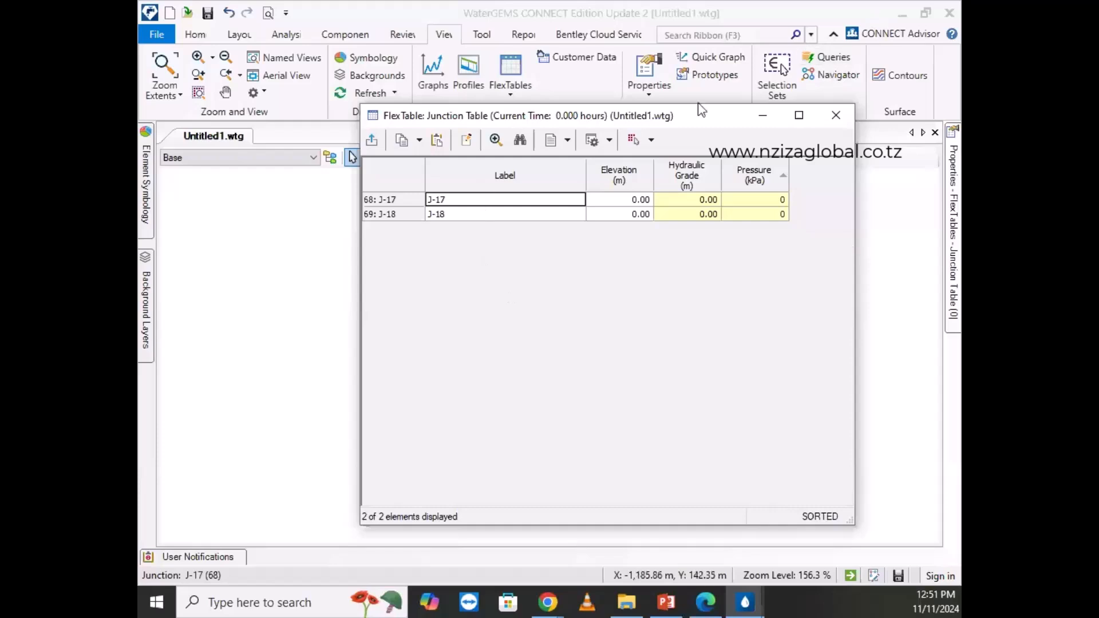
left_click(837, 116)
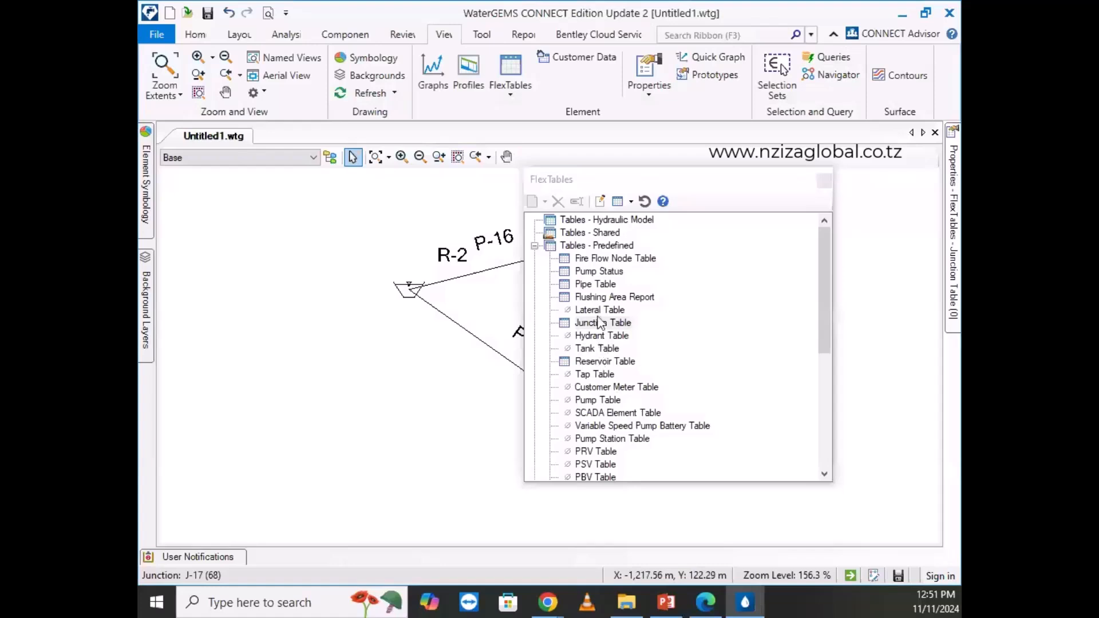
Open the predefined Pipe Table, examine the start and stop nodes of pipe P-16, and select its row.
double_click(592, 285)
left_click(591, 285)
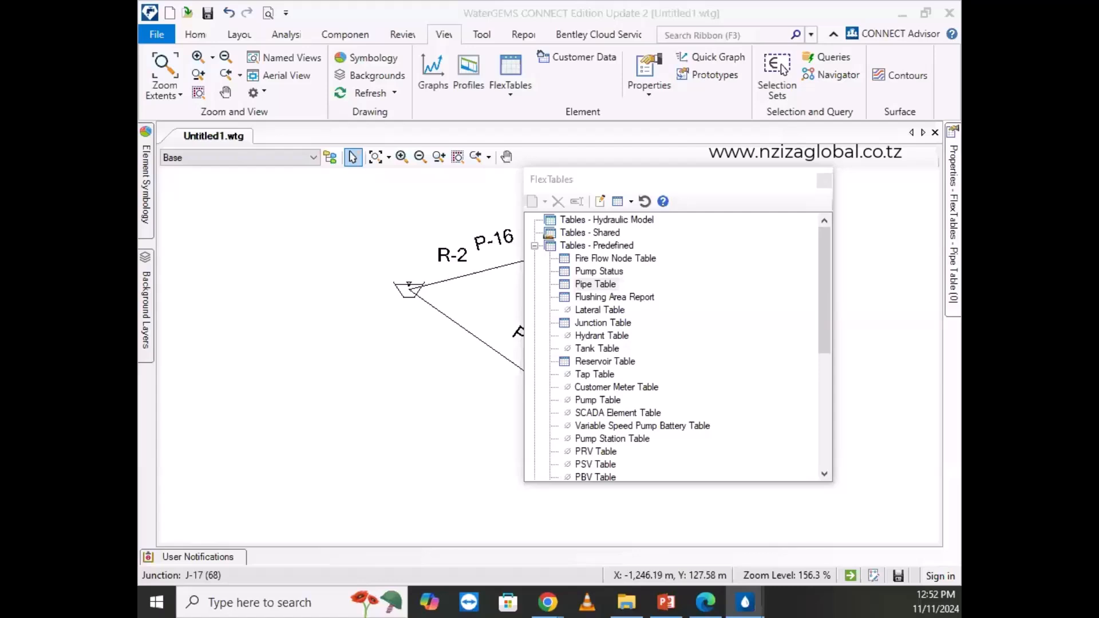
left_click_drag(137, 306, 435, 311)
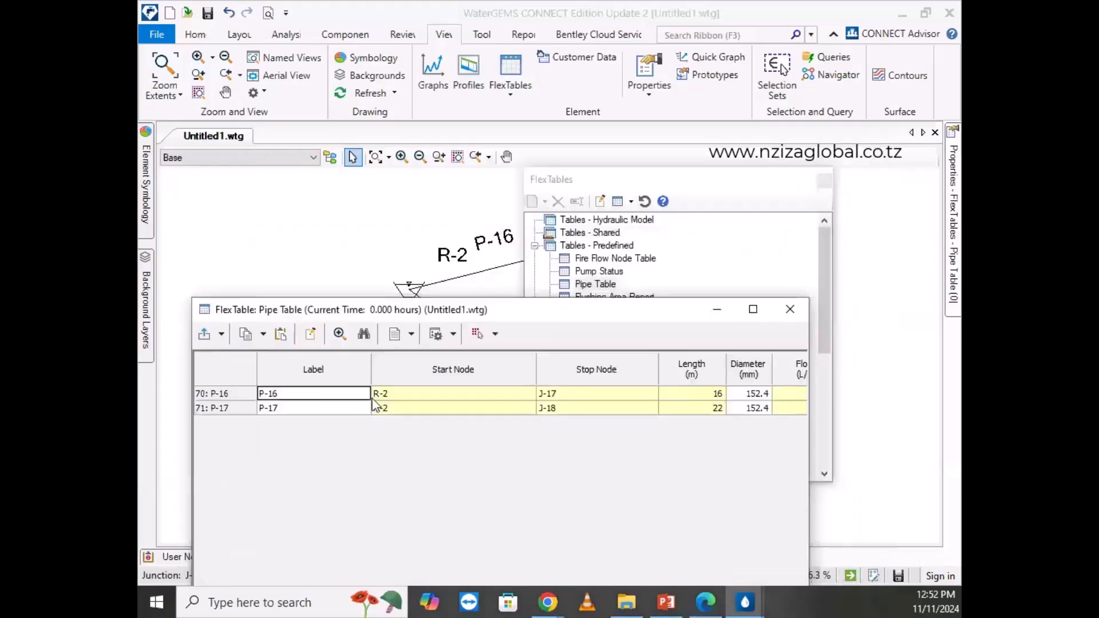
left_click(379, 395)
left_click(577, 395)
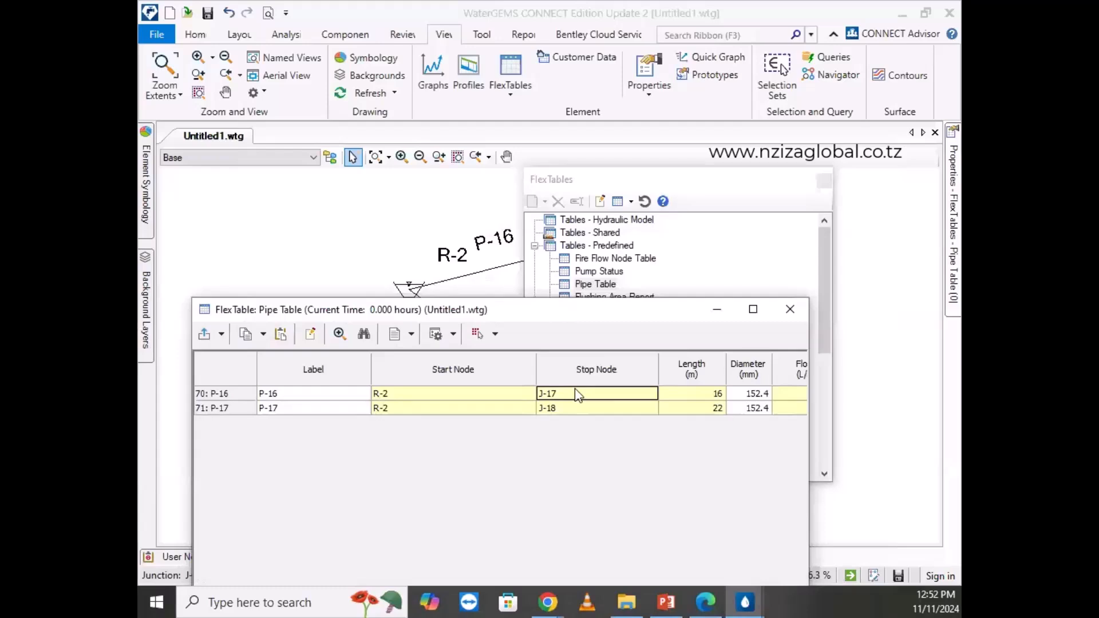
left_click(210, 396)
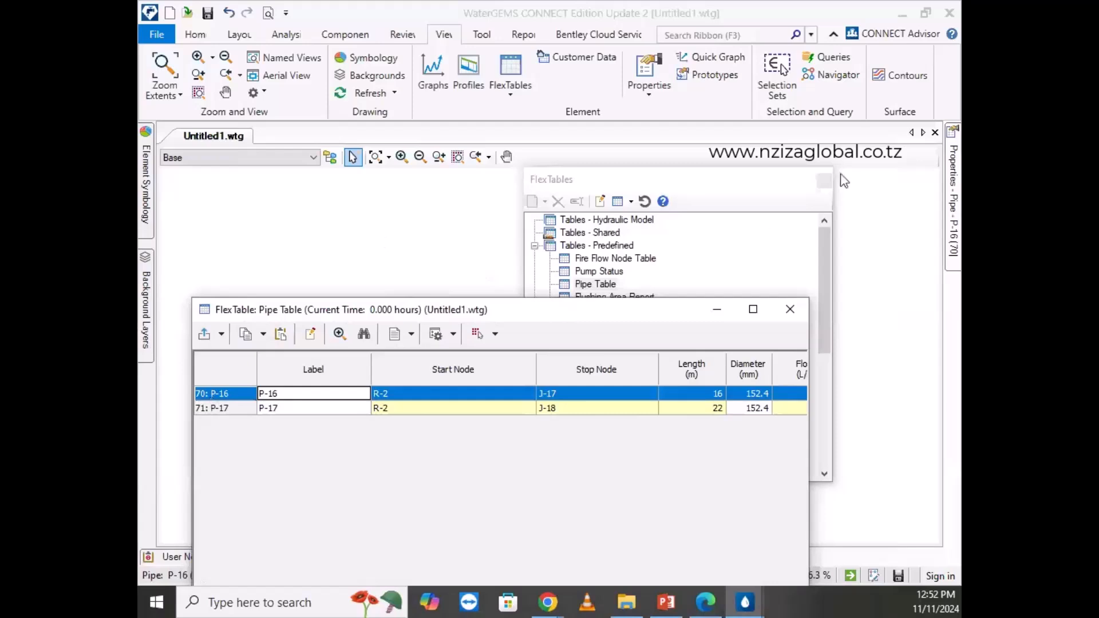
Close the FlexTables manager and locate pipe P-16 in the drawing from its Pipe Table row.
left_click(824, 181)
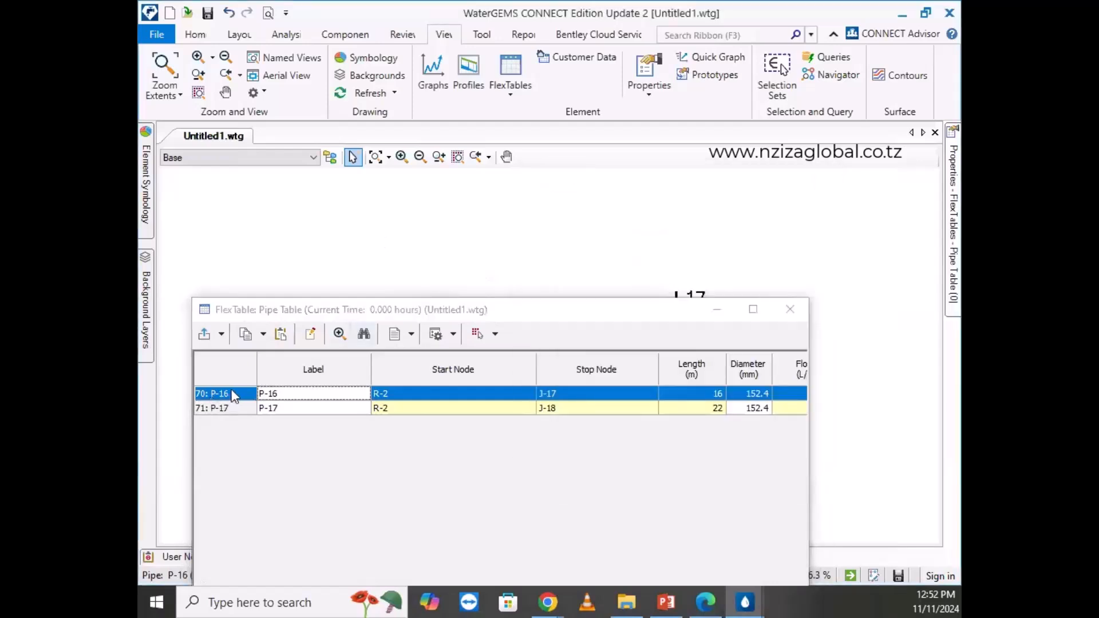
left_click(231, 398)
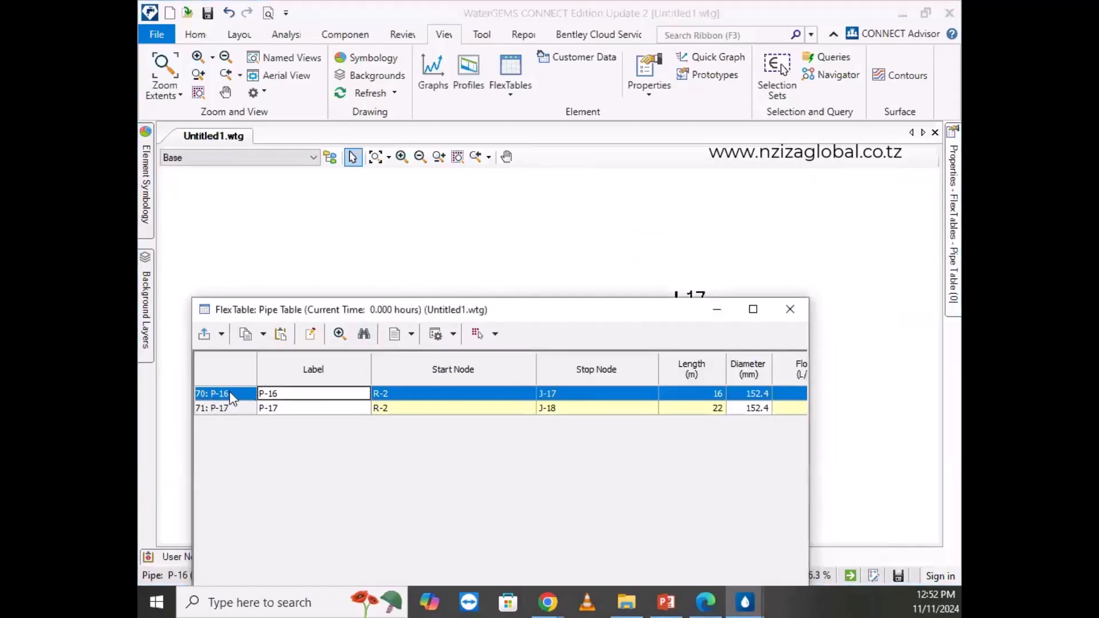
scroll(670, 229, "down", 4)
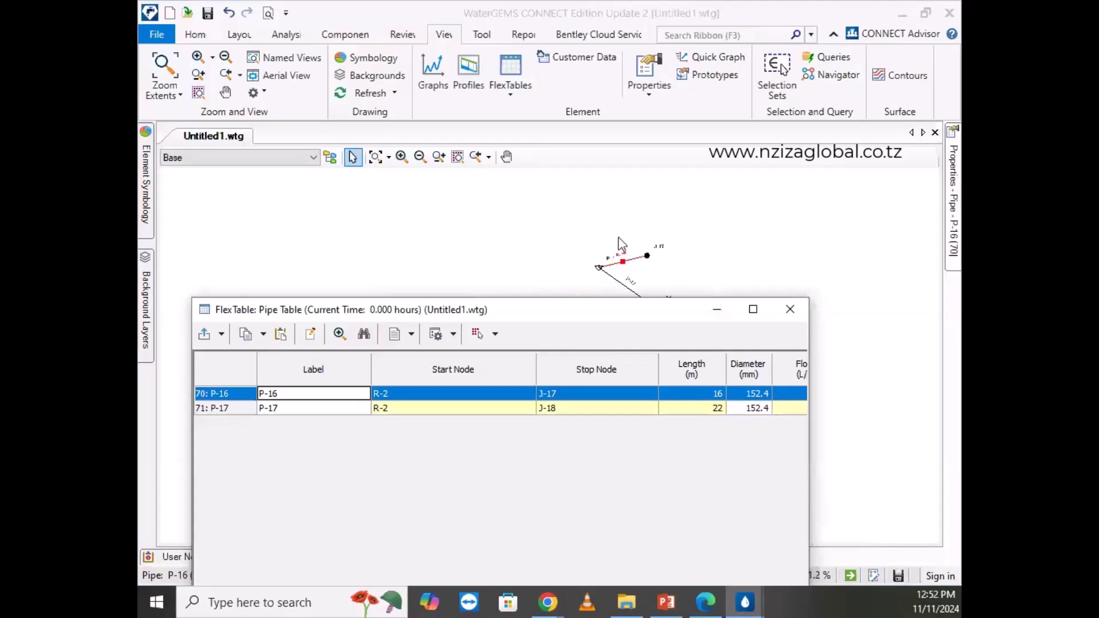
scroll(630, 274, "up", 4)
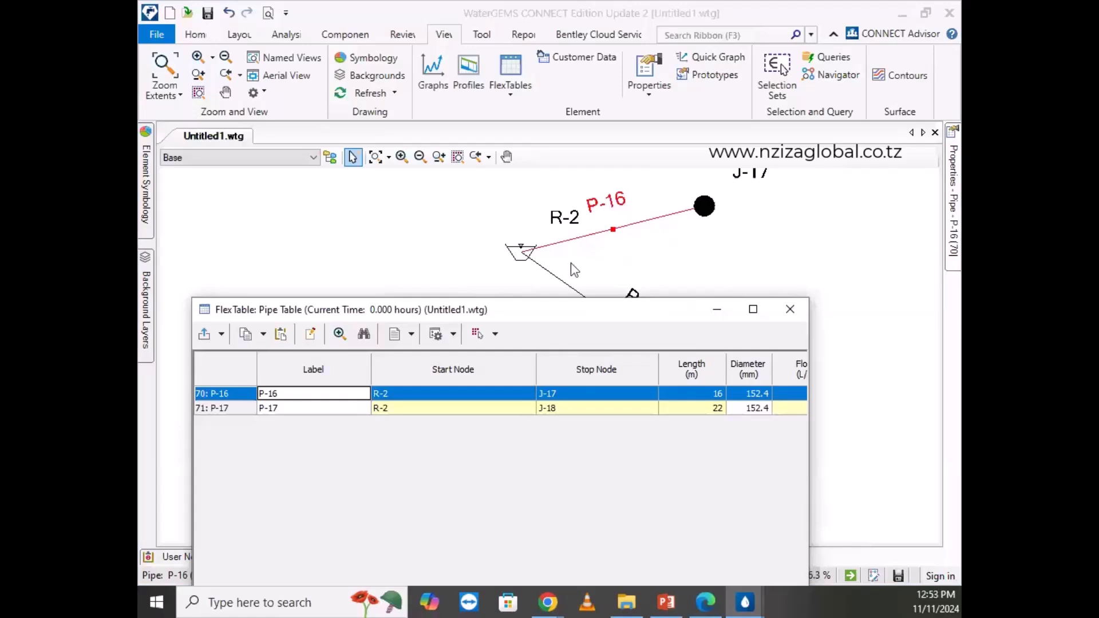
Reposition the Pipe Table over the drawing and bring its diameter, flow and velocity columns into view.
left_click(401, 395)
left_click_drag(362, 316, 343, 193)
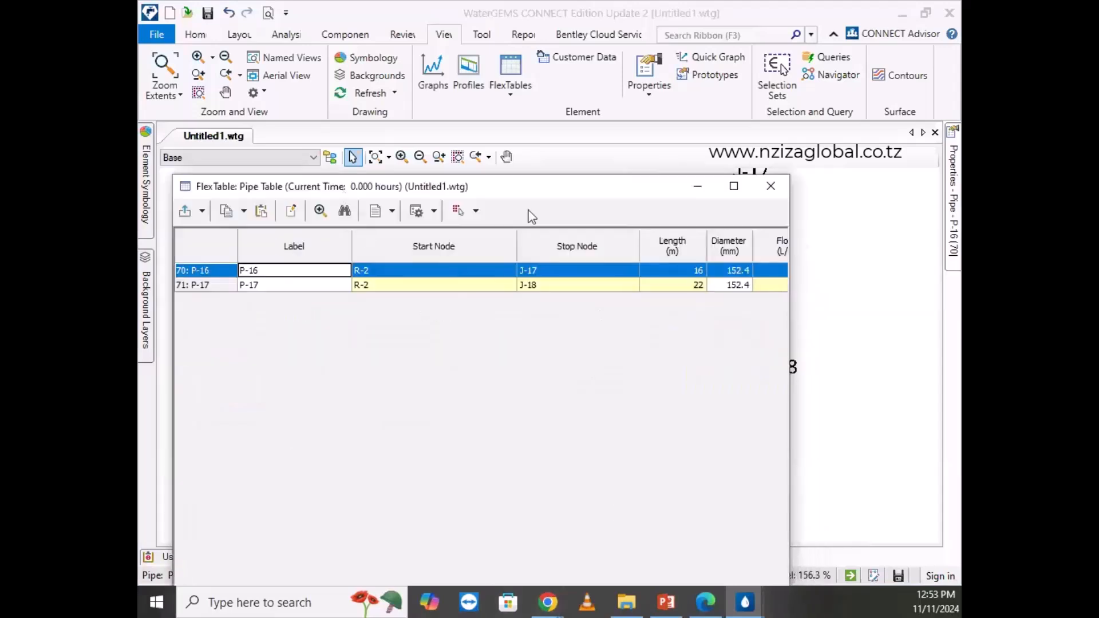
left_click_drag(592, 176, 547, 194)
left_click_drag(458, 470, 540, 469)
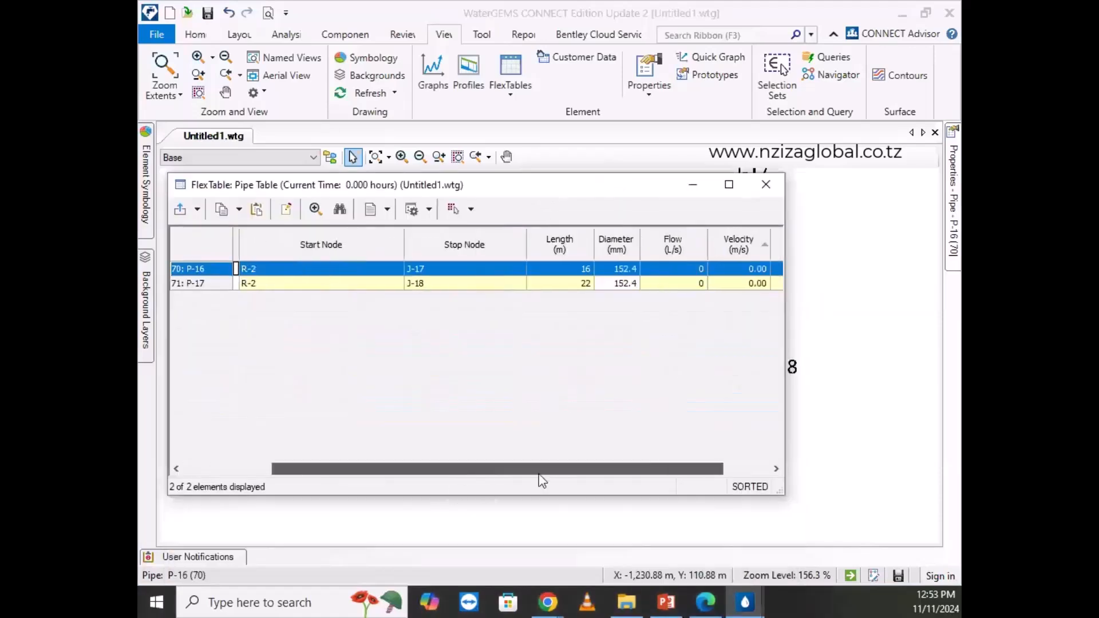
Review the diameter, flow, velocity and headloss gradient of pipes P-16 and P-17, and close the Pipe Table.
left_click(607, 271)
double_click(597, 287)
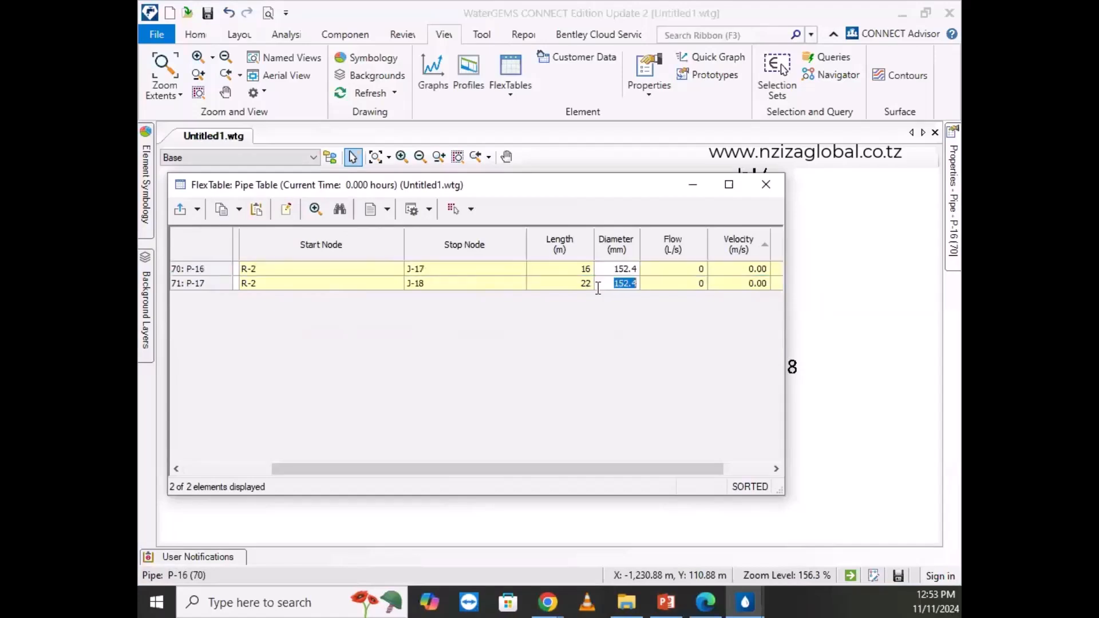
left_click(601, 271)
left_click(603, 286)
left_click(678, 287)
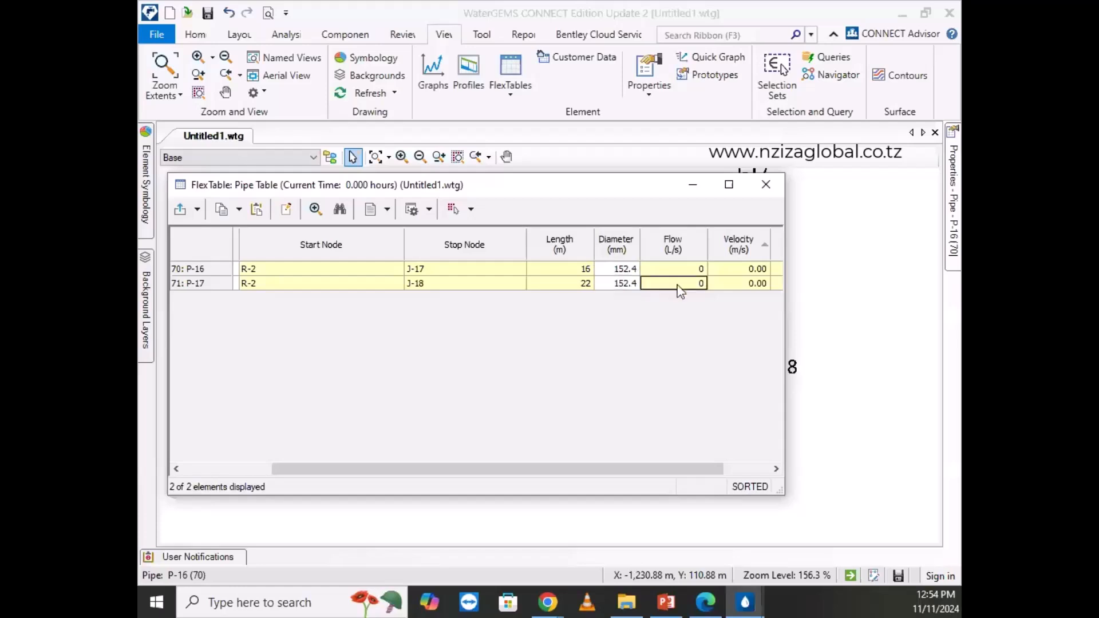
left_click(618, 270)
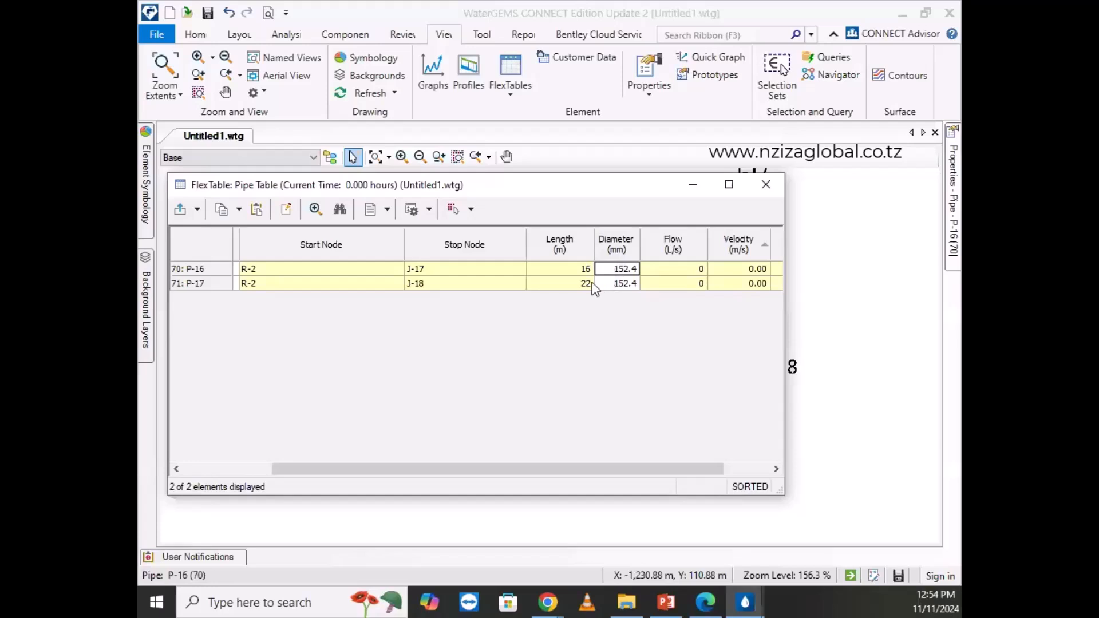
left_click_drag(542, 471, 595, 469)
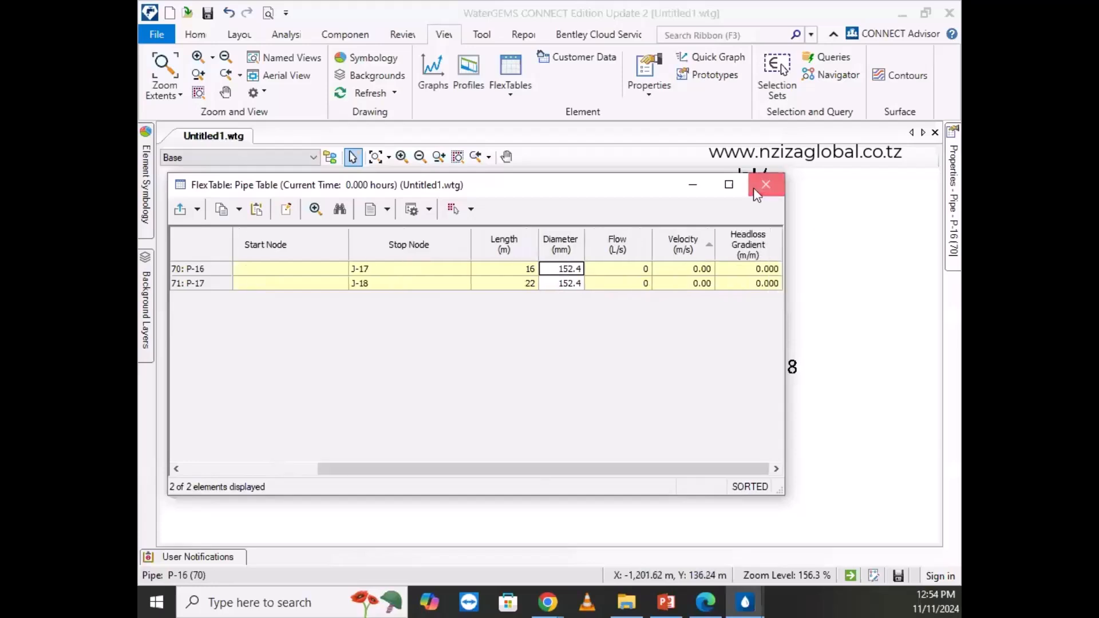
left_click(765, 185)
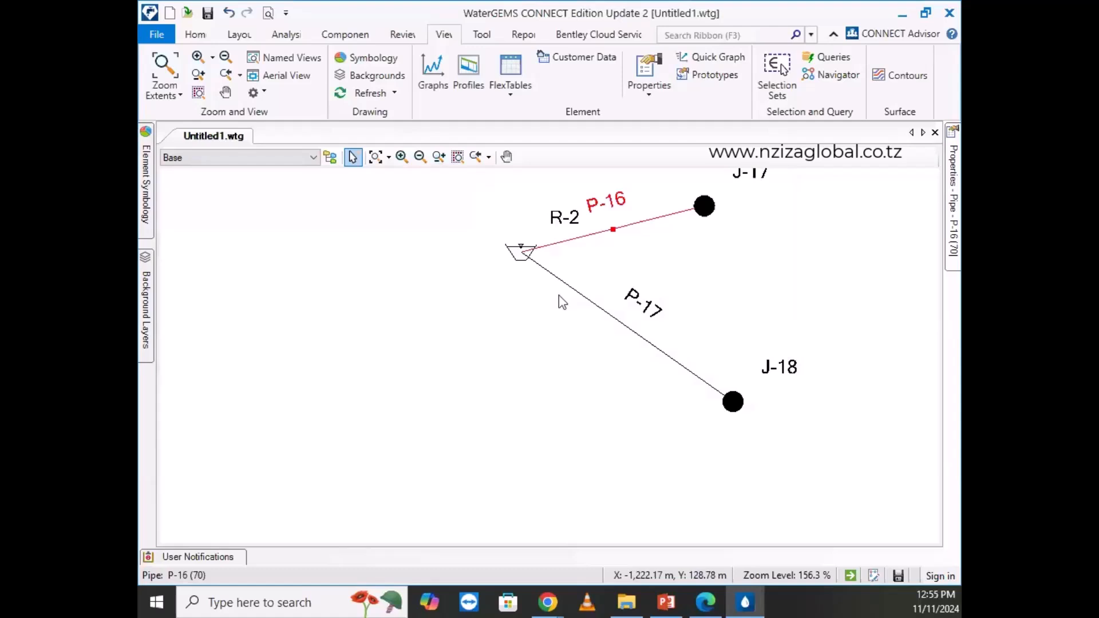
scroll(455, 244, "down", 5)
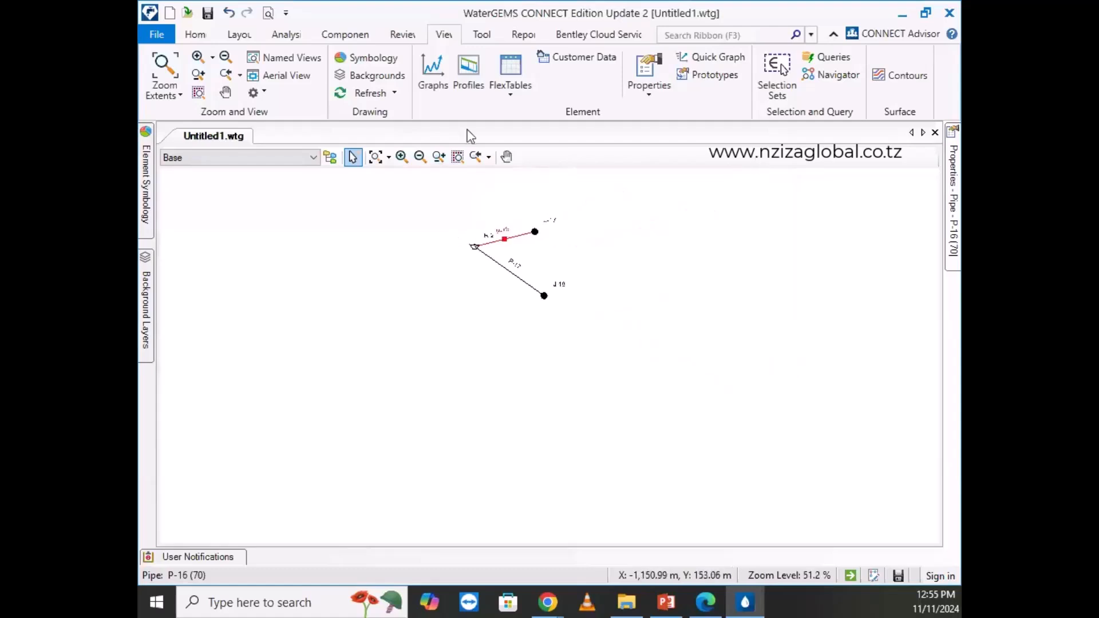
left_click(289, 36)
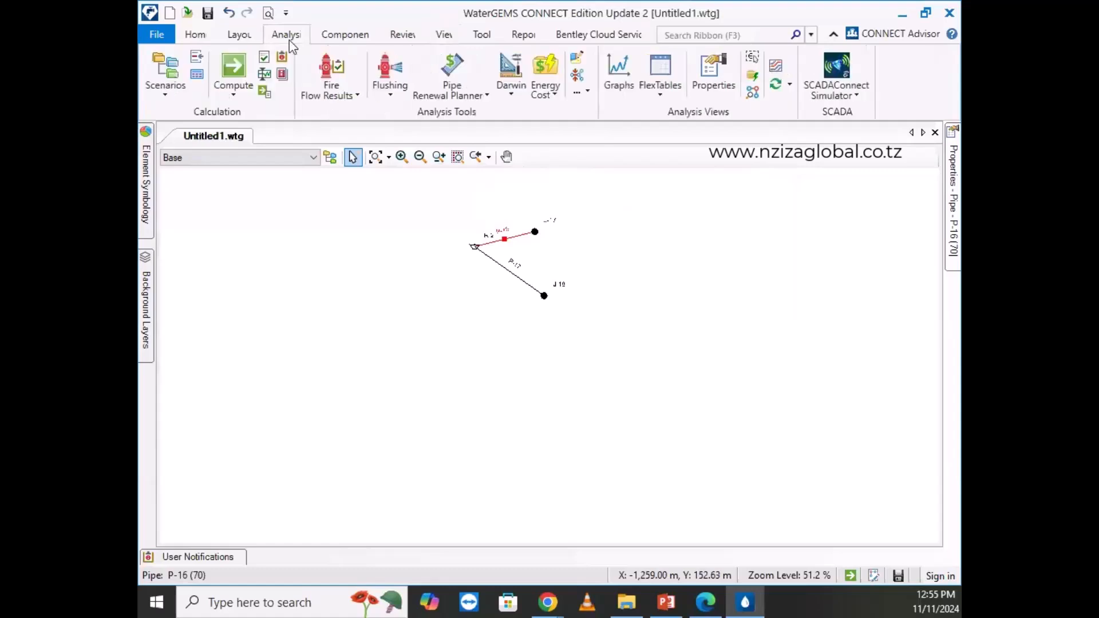
left_click(350, 36)
left_click(443, 36)
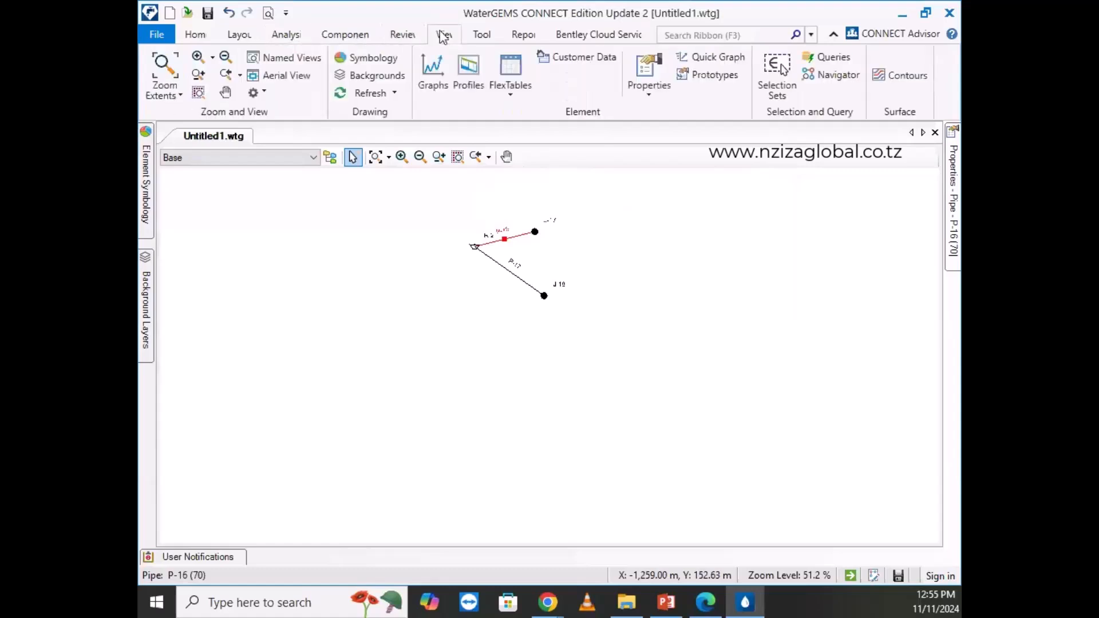
left_click(494, 38)
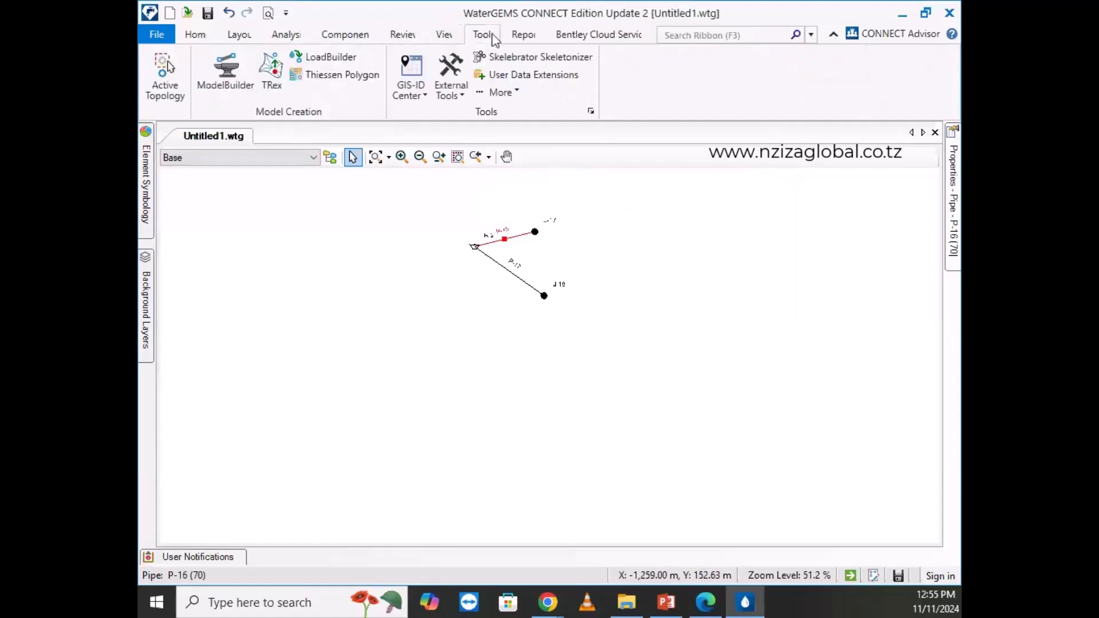
left_click(523, 36)
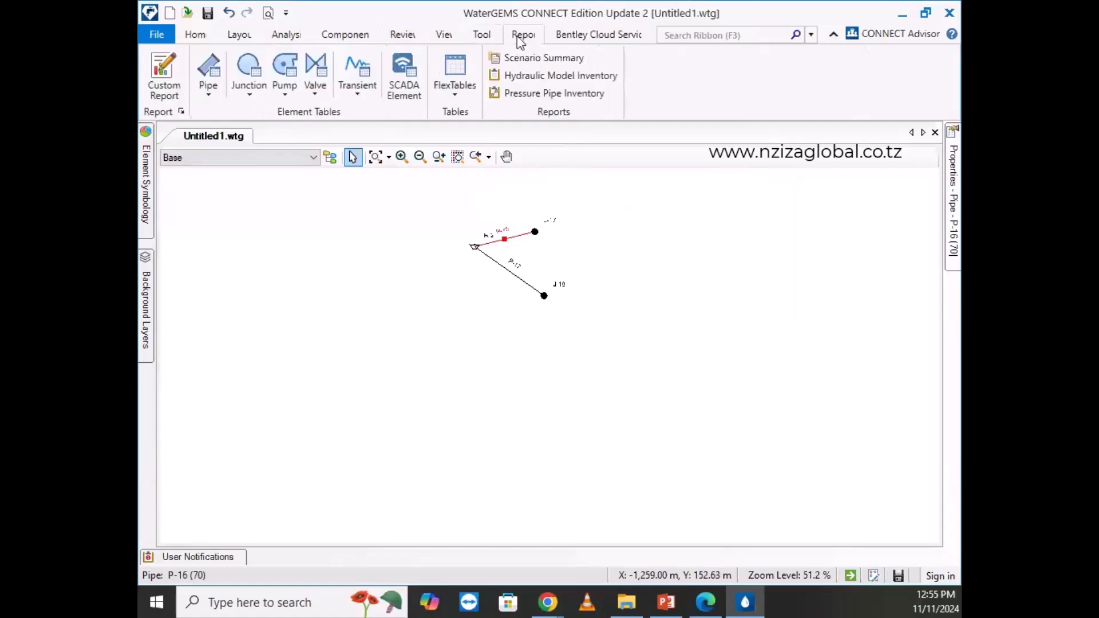
left_click(192, 38)
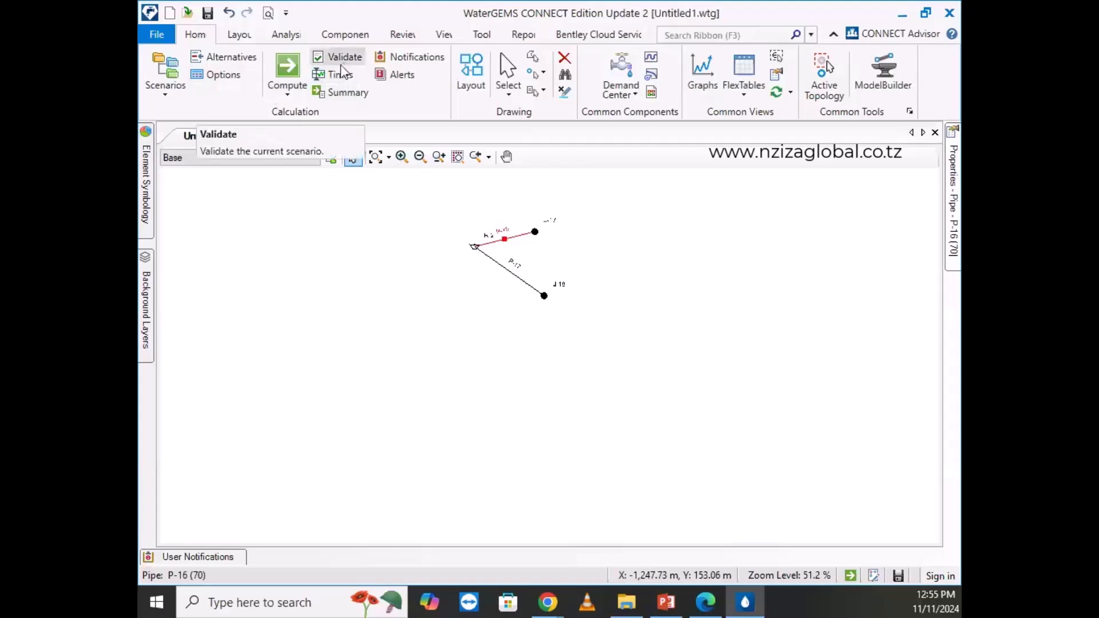
left_click(238, 34)
left_click_drag(606, 293, 627, 310)
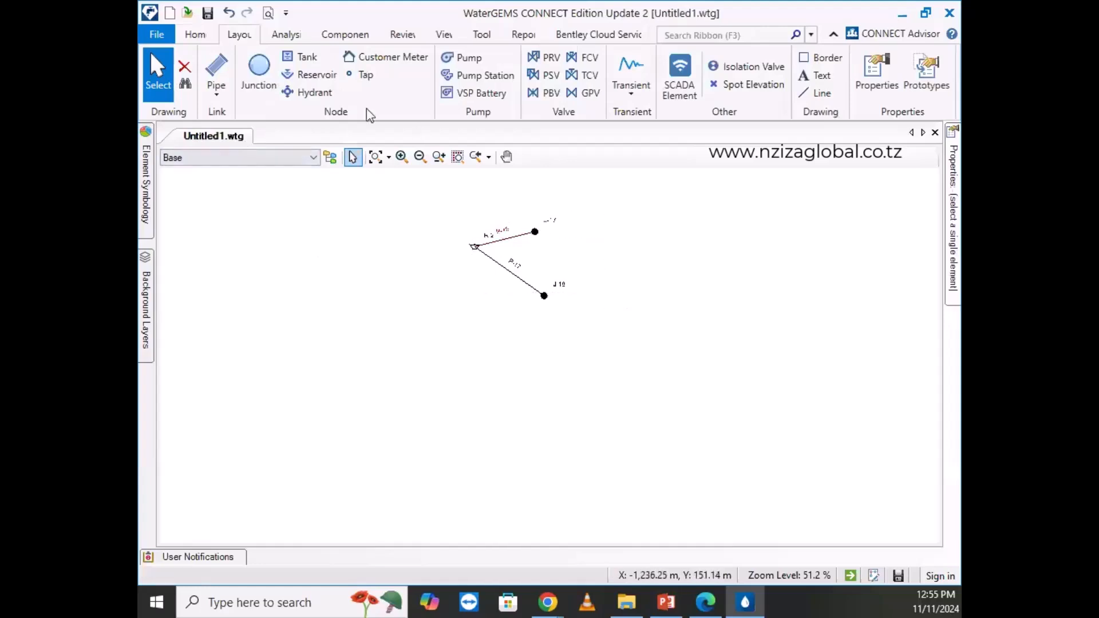
left_click(333, 37)
left_click(283, 36)
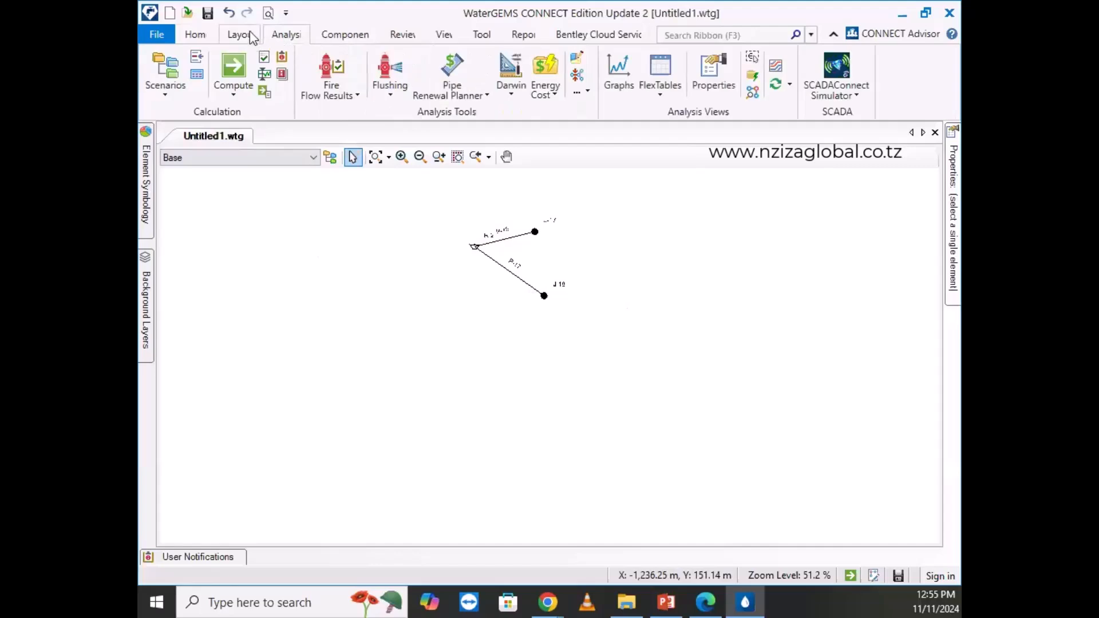
left_click(251, 36)
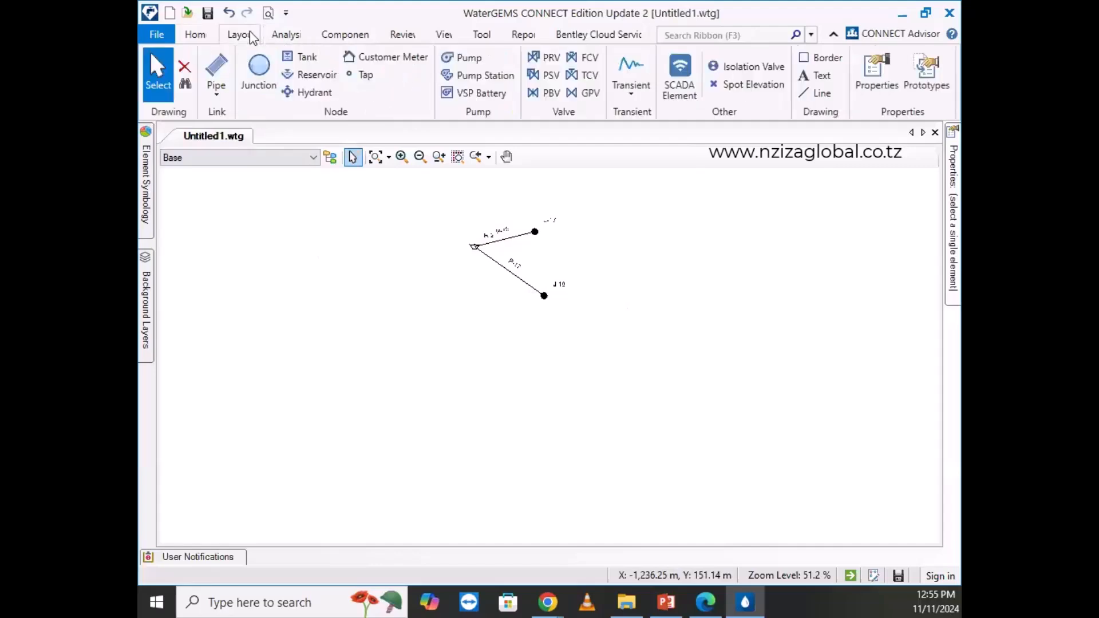
left_click(195, 35)
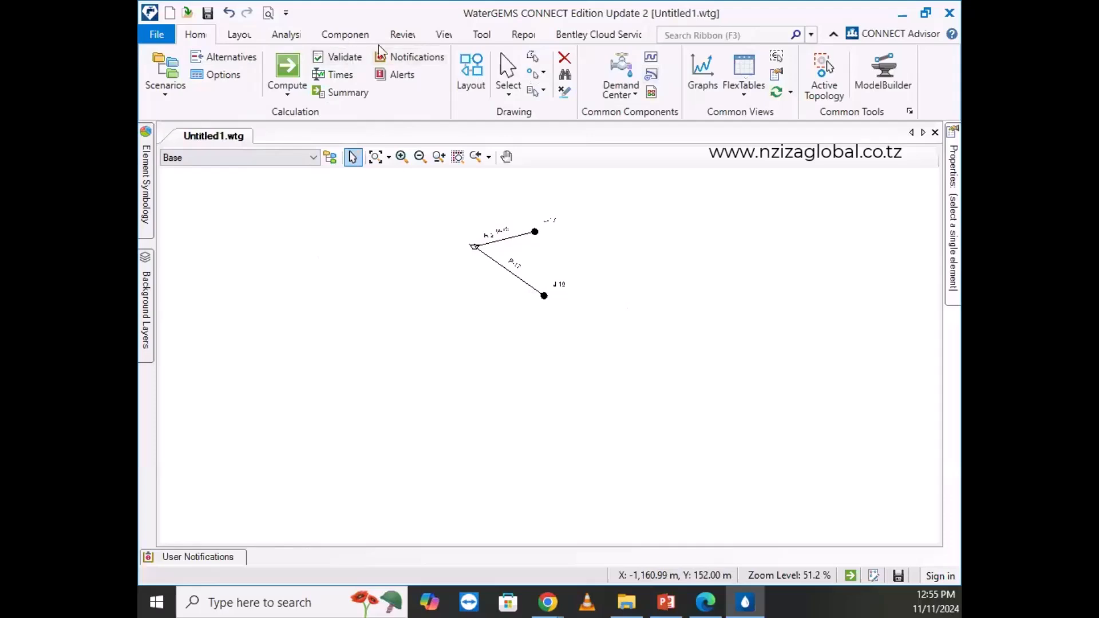
left_click(289, 36)
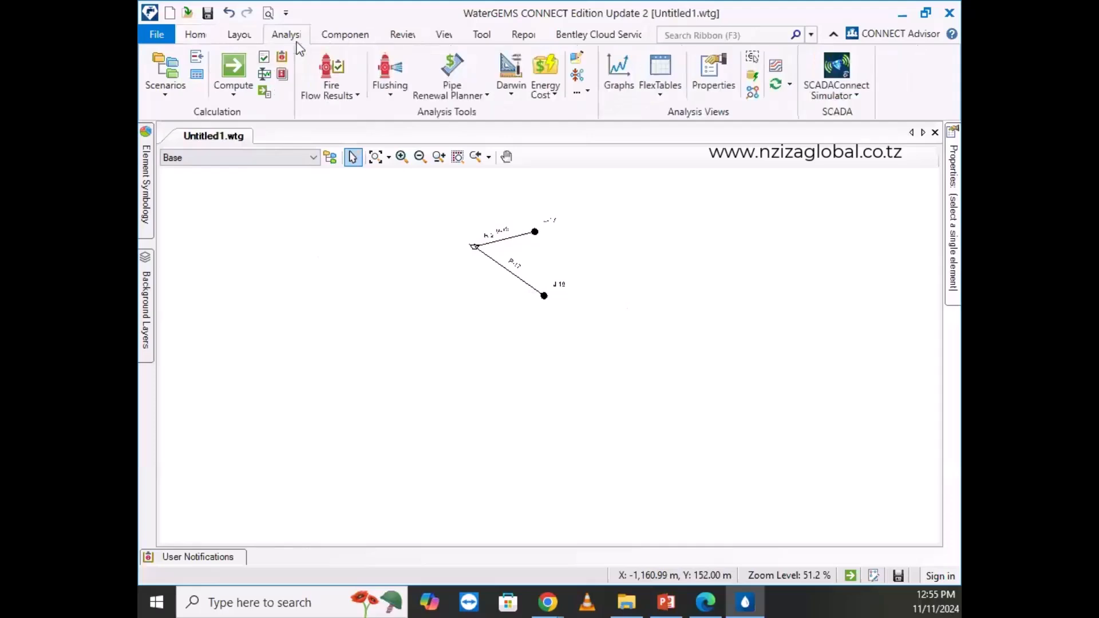
left_click(188, 38)
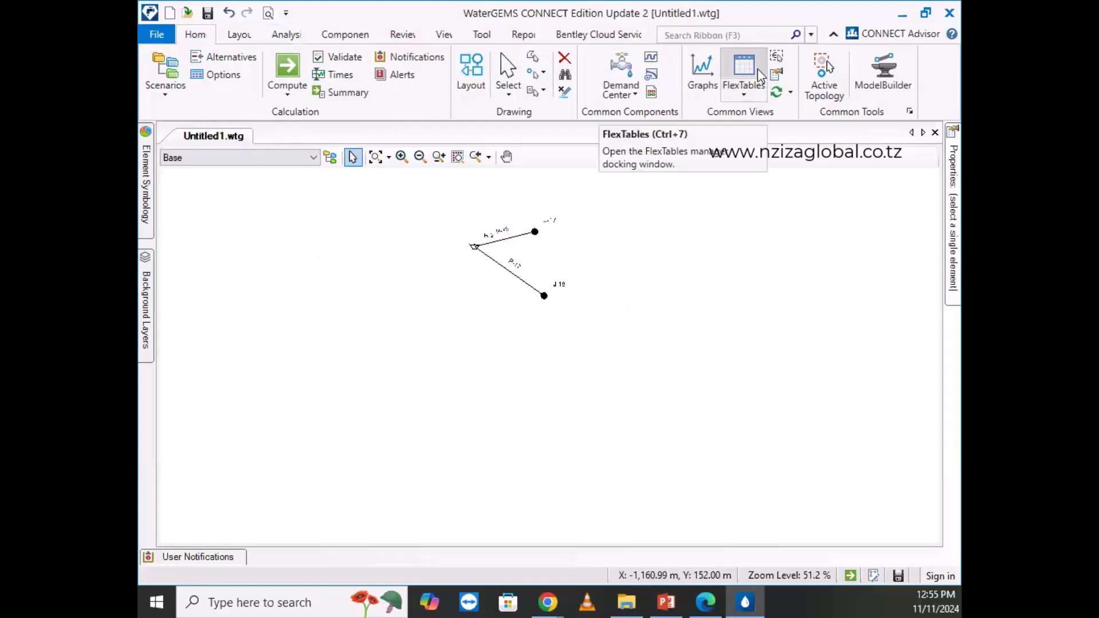
left_click(635, 89)
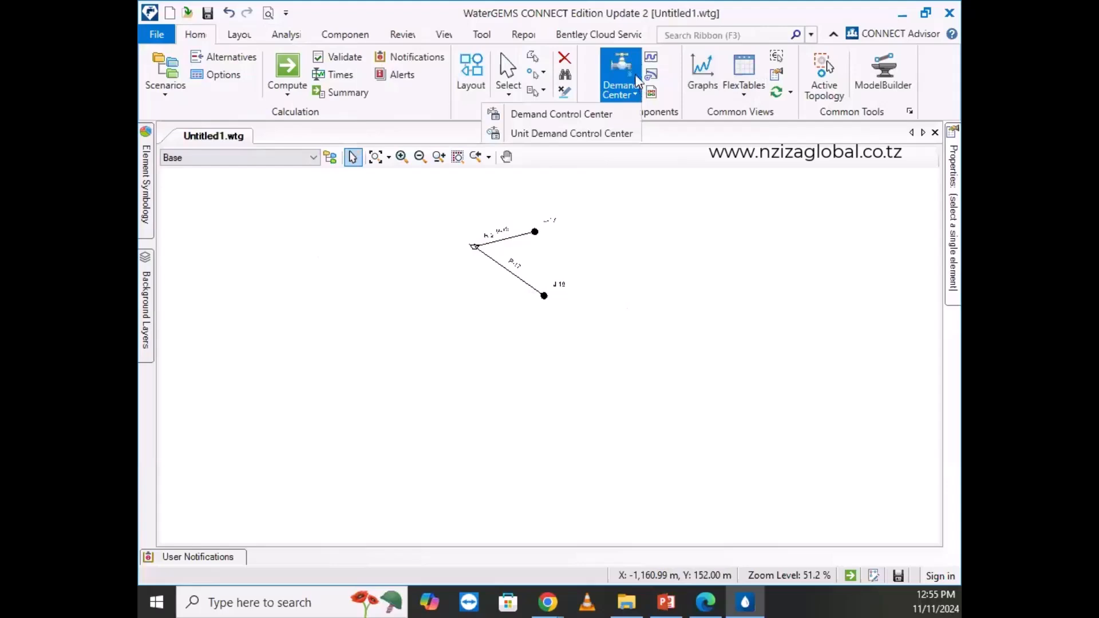
left_click(712, 166)
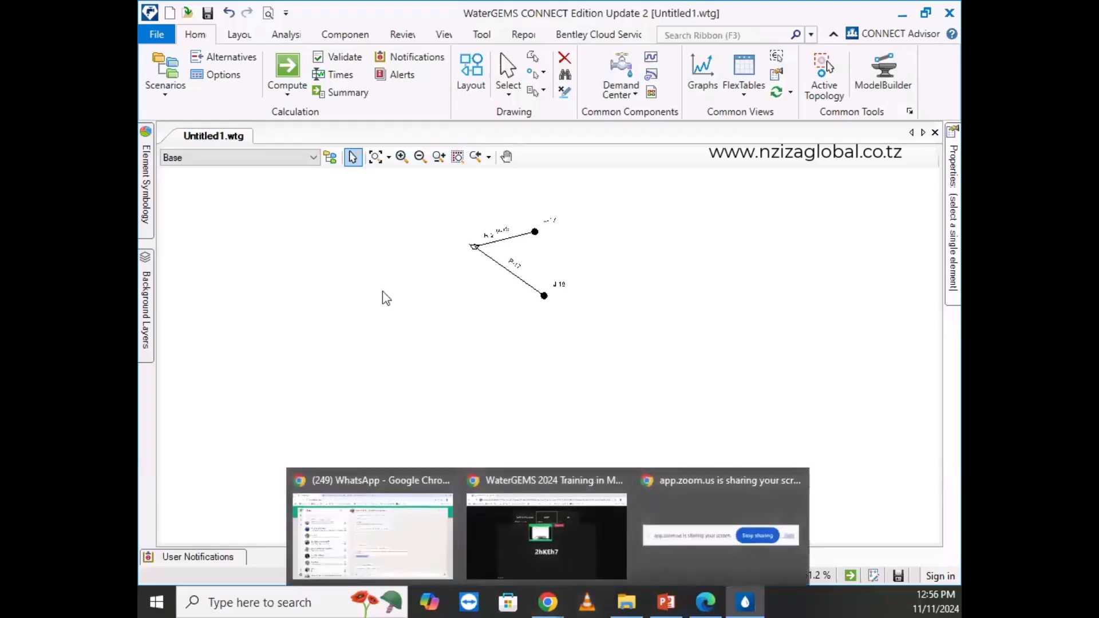
Recompute the Base scenario, review its Calculation Summary, and close the summary.
left_click(356, 91)
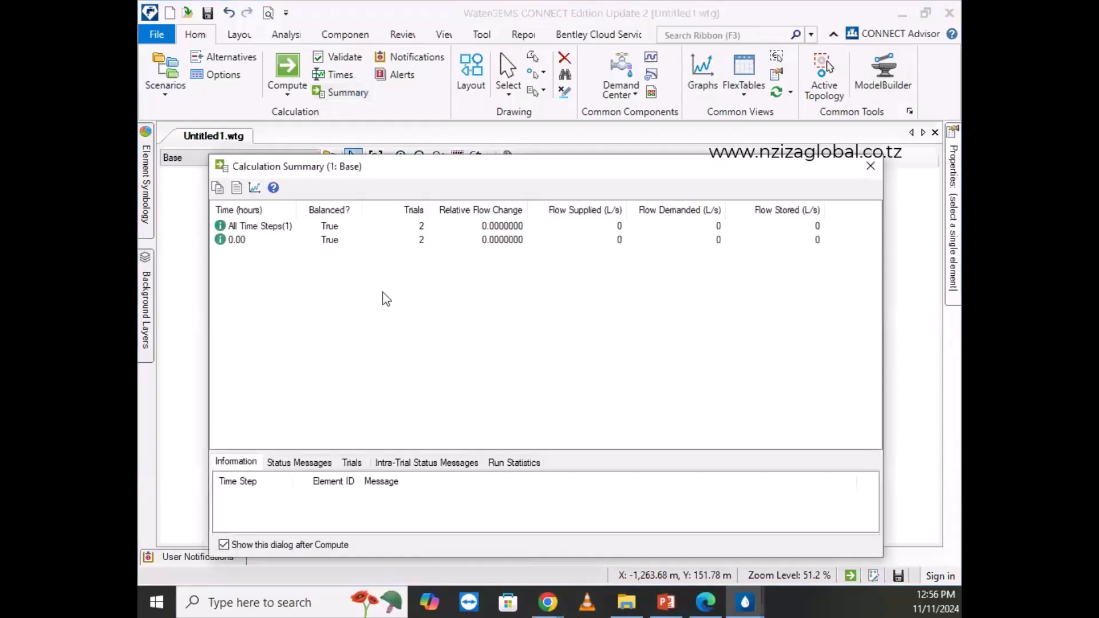
left_click(870, 166)
left_click(287, 86)
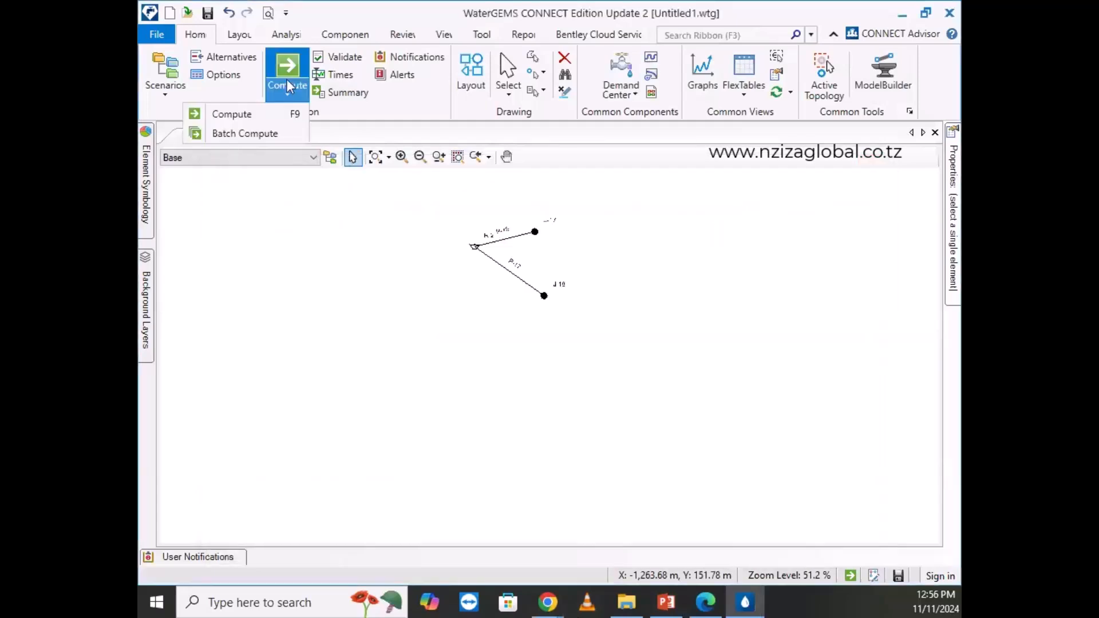
left_click(216, 115)
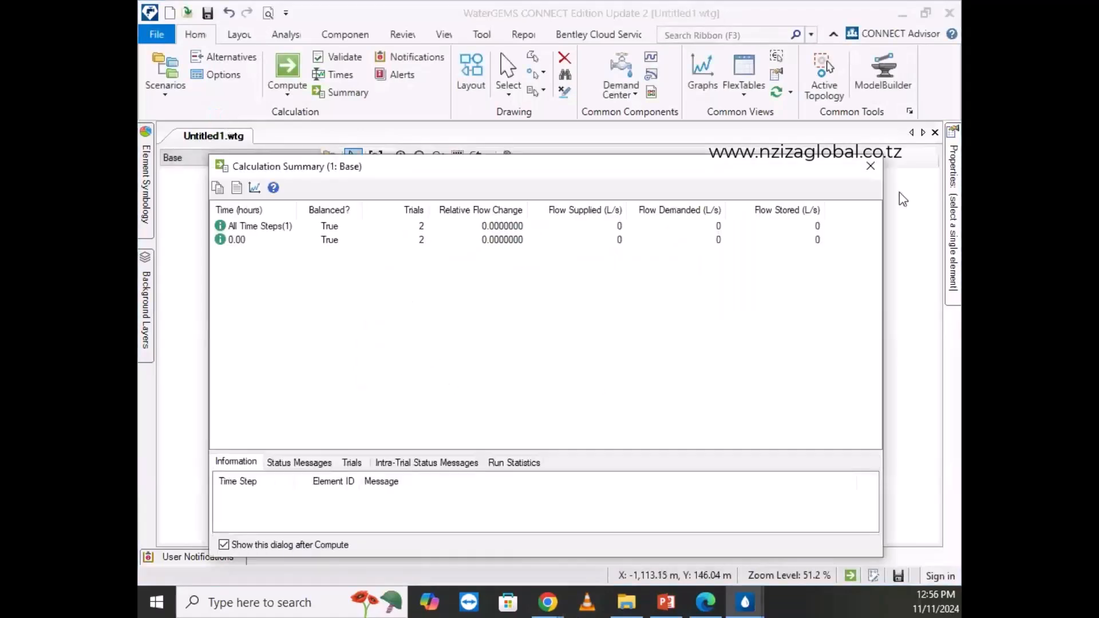
left_click(870, 166)
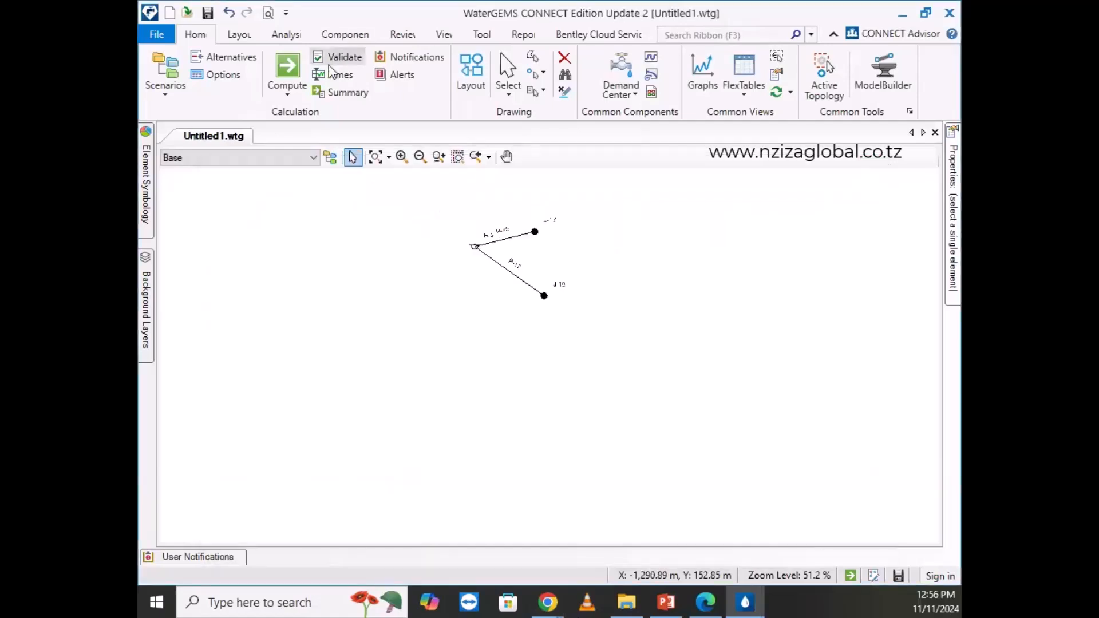
left_click(336, 91)
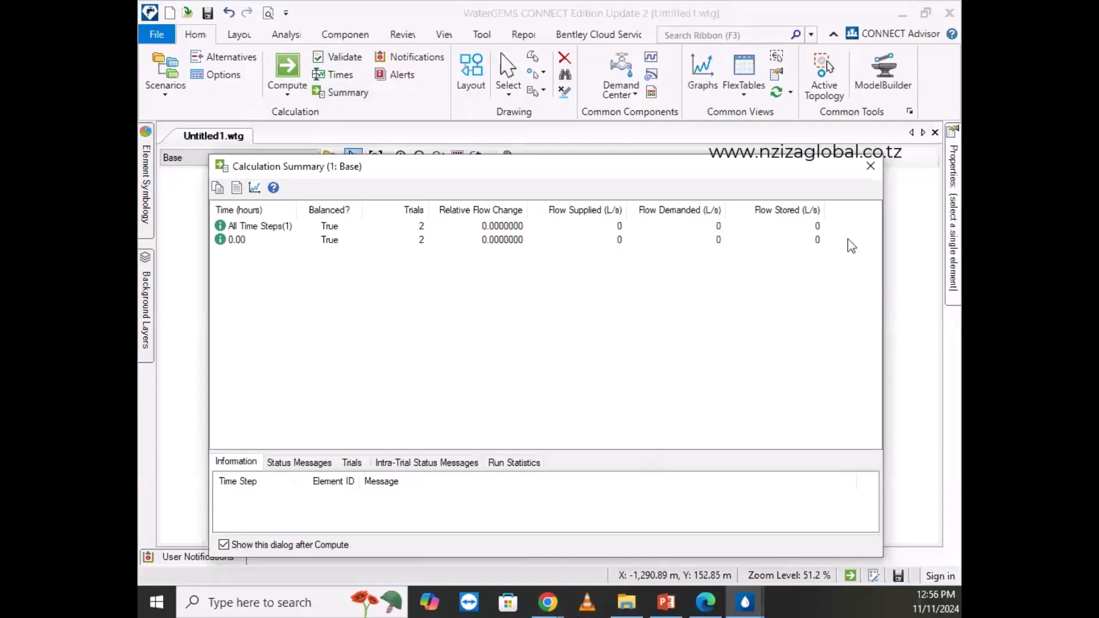
left_click(871, 165)
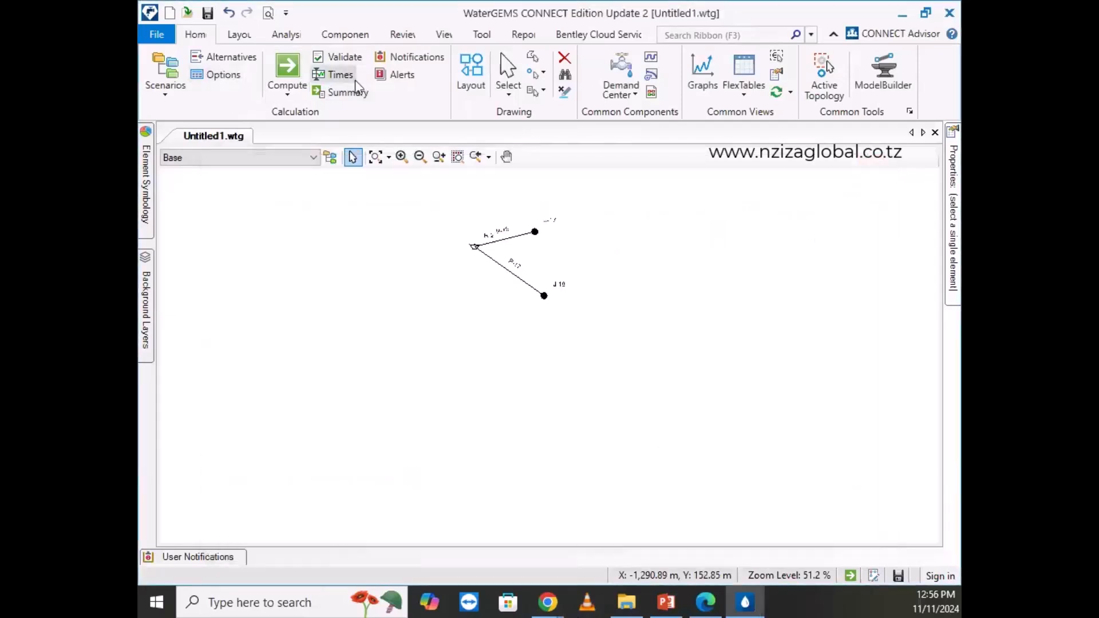
Open the calculation times browser, bring it into view over the drawing, and close it.
left_click(353, 77)
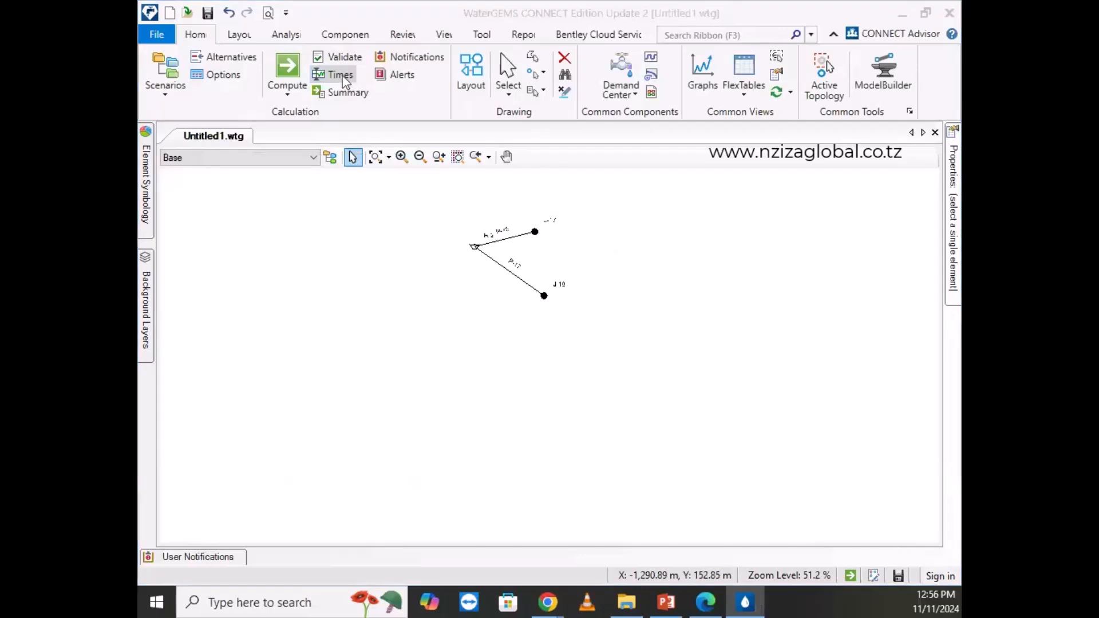
left_click(343, 76)
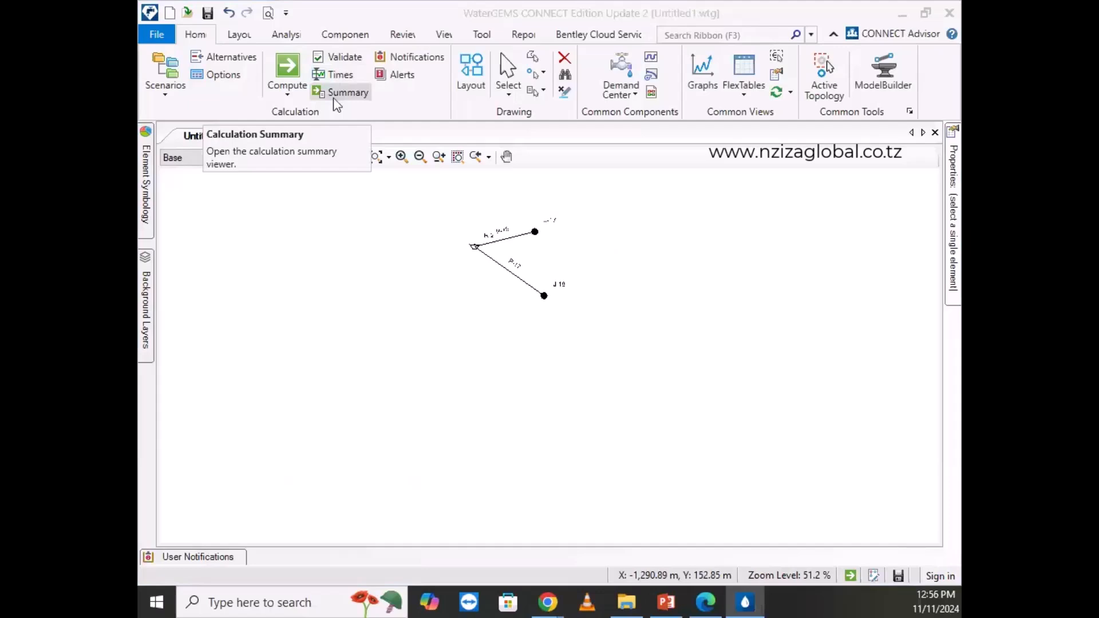
left_click(341, 92)
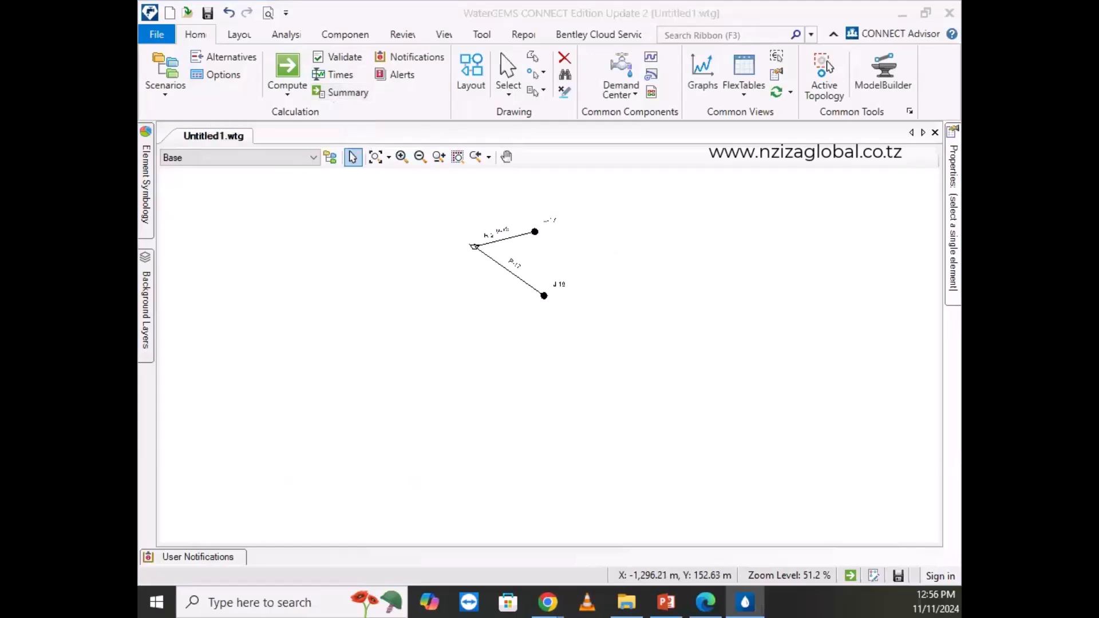
mouse_move(351, 114)
left_mouse_down()
mouse_move(351, 139)
mouse_move(241, 114)
mouse_move(230, 141)
mouse_move(230, 115)
left_mouse_up()
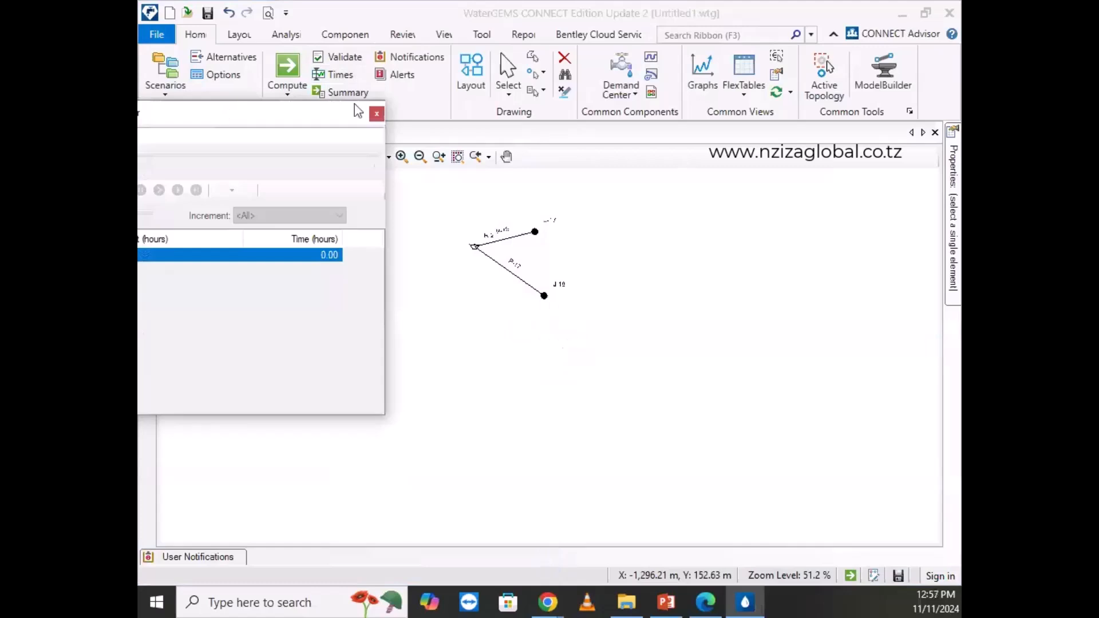
left_click(376, 114)
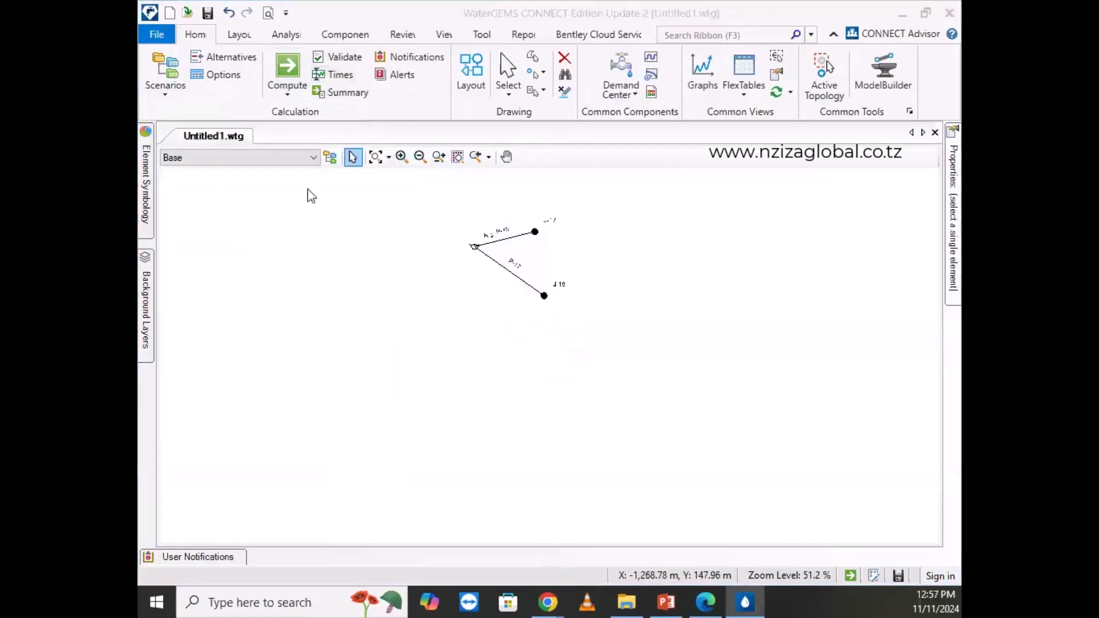
Examine the flow supplied, demanded and stored in the Calculation Summary, and close it.
left_click(331, 76)
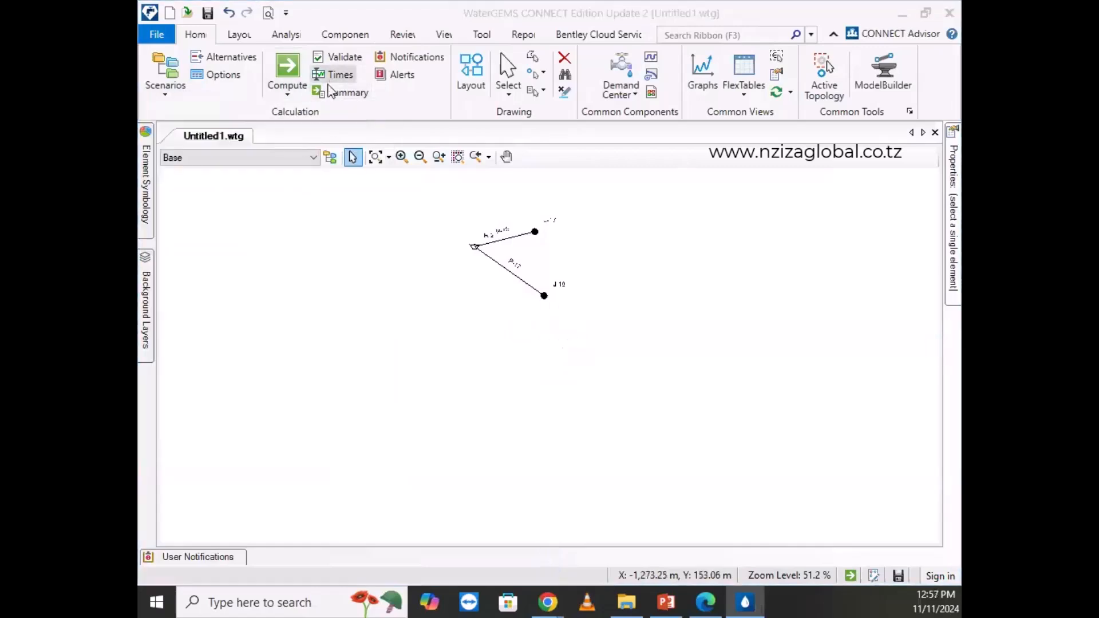
left_click(332, 93)
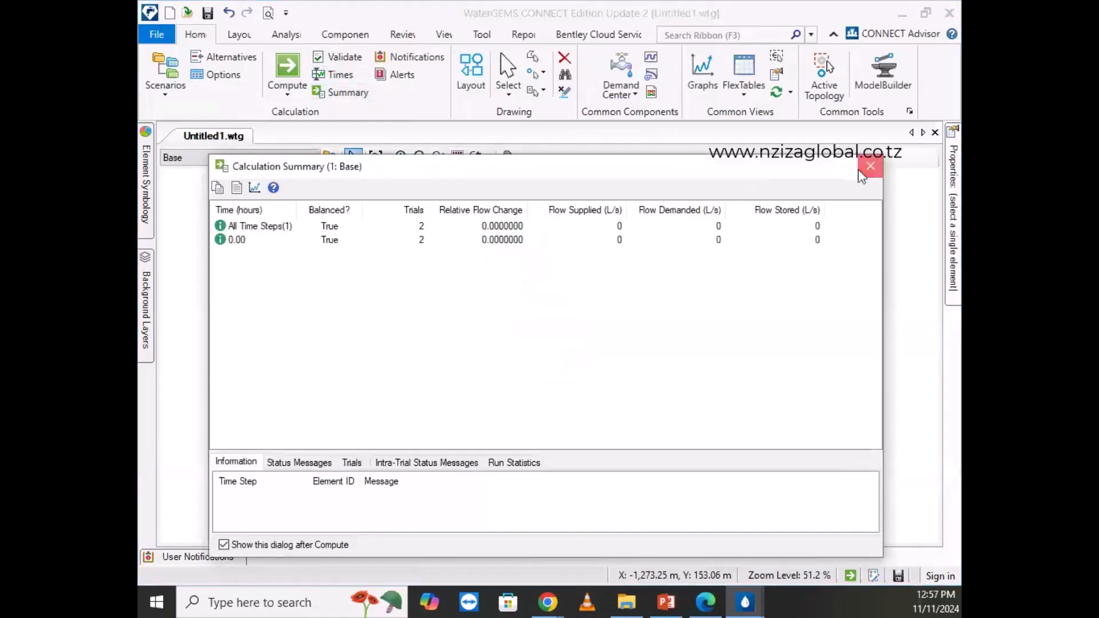
left_click(870, 166)
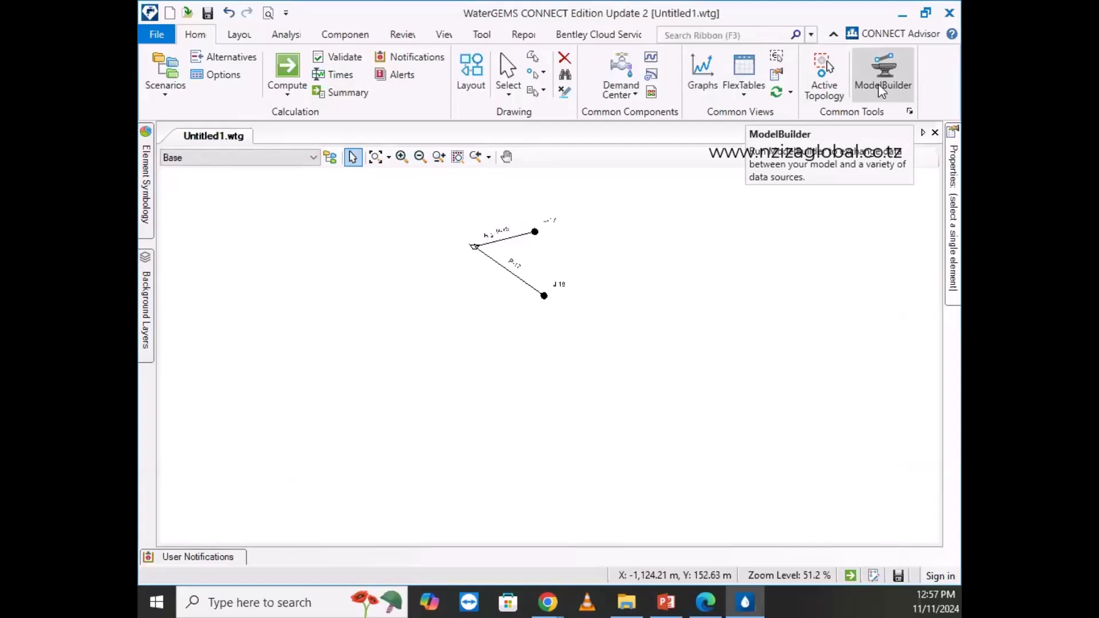
Open ModelBuilder, look through its saved Esri Shapefiles connections, and close it without creating a new connection.
left_click(880, 86)
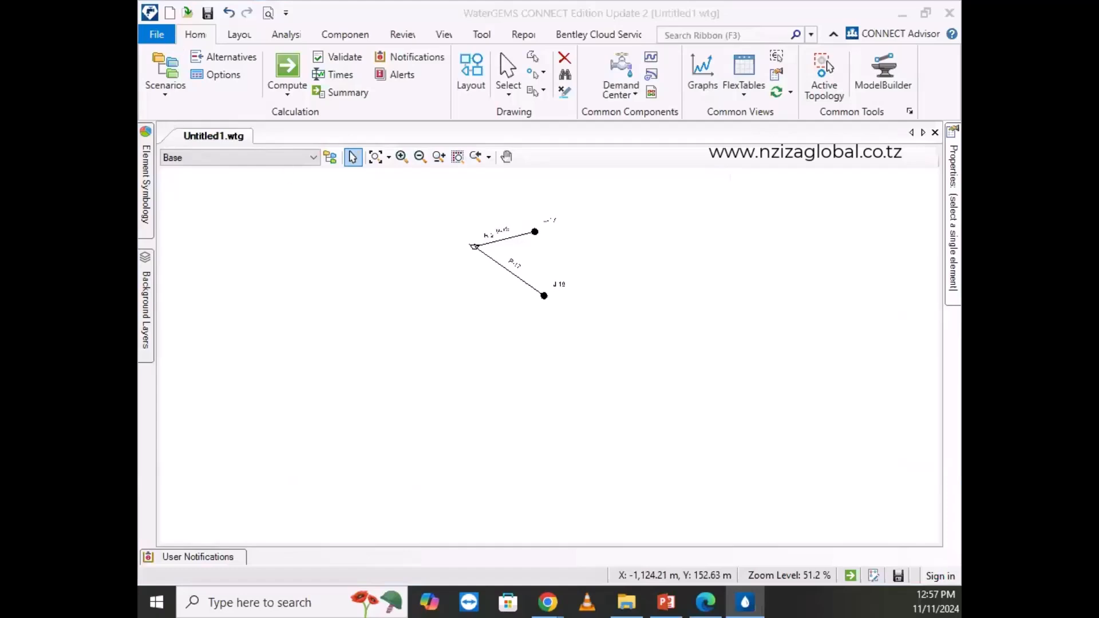
left_click_drag(0, 215, 452, 187)
left_click(286, 307)
scroll(282, 417, "down", 2)
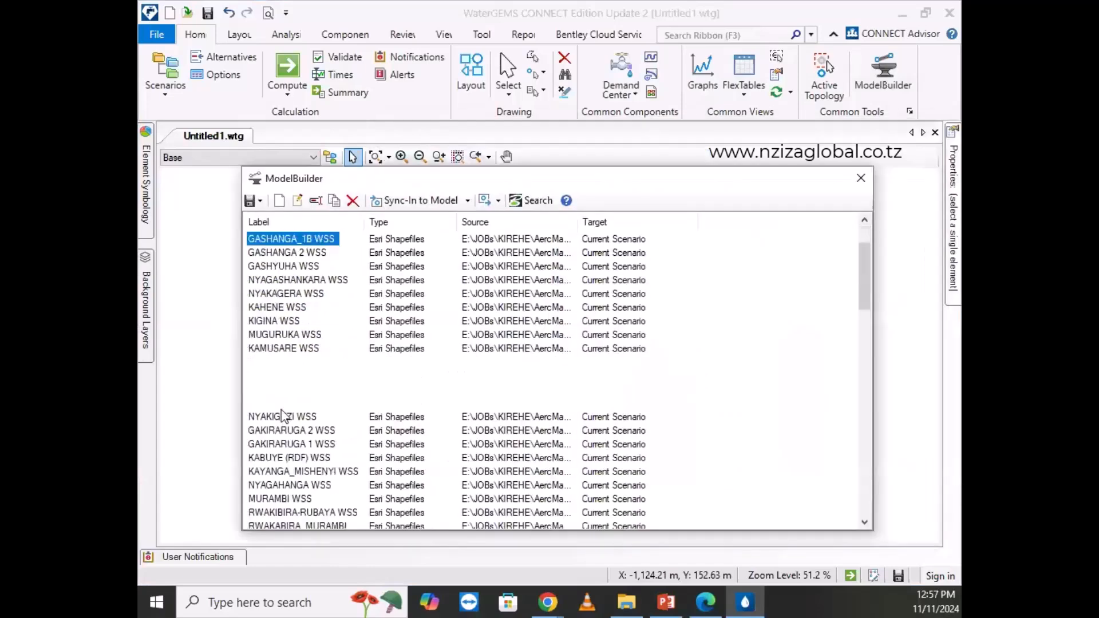
scroll(283, 416, "up", 2)
left_click(278, 200)
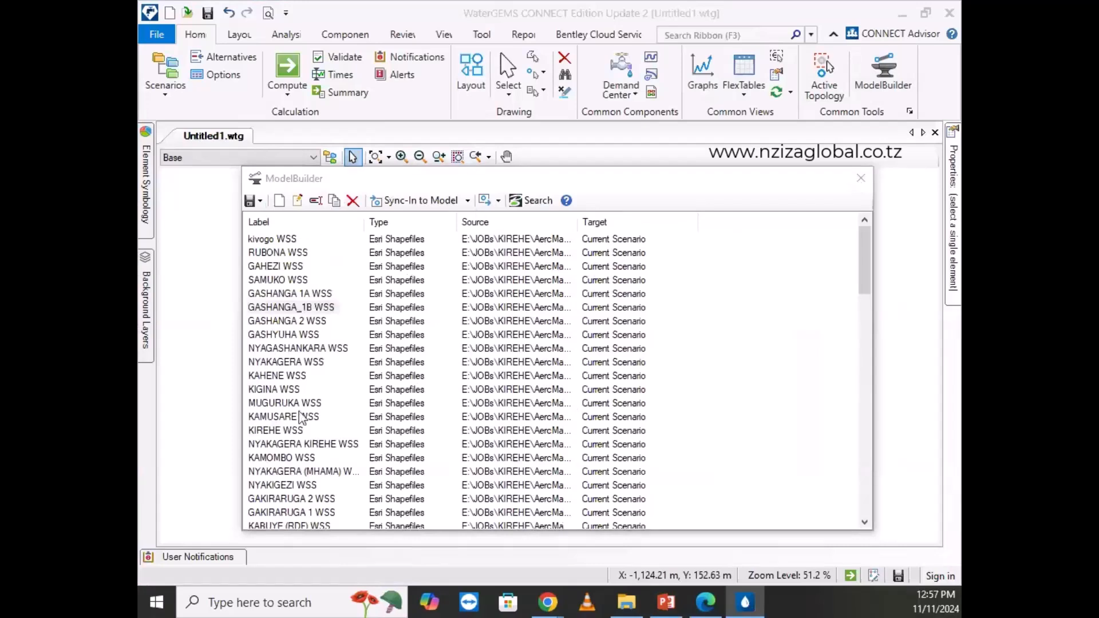
left_click(799, 119)
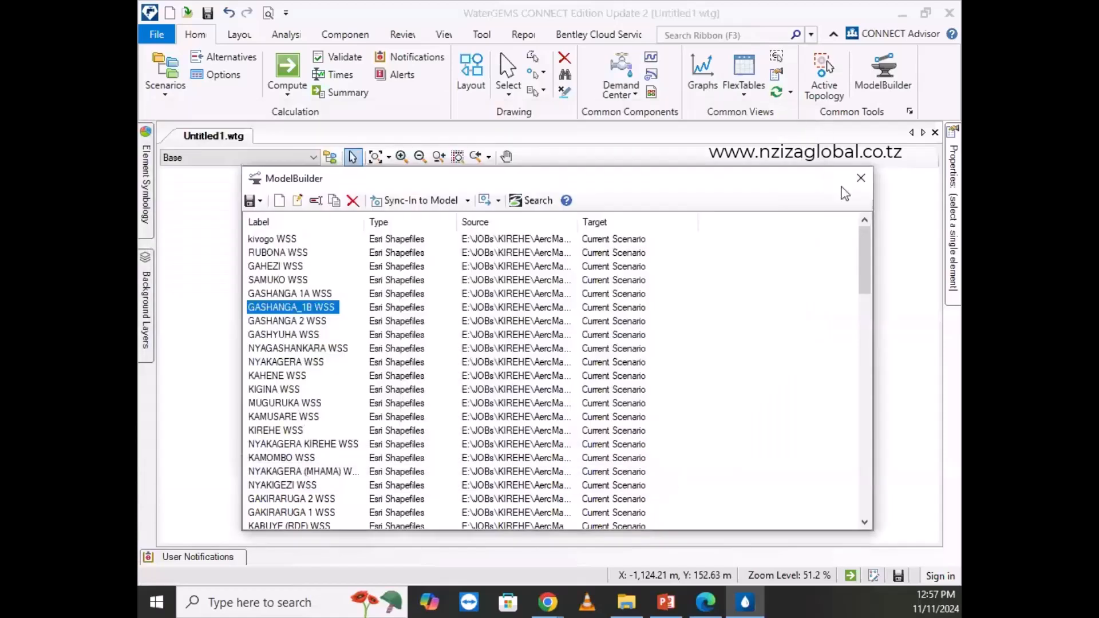
left_click(861, 180)
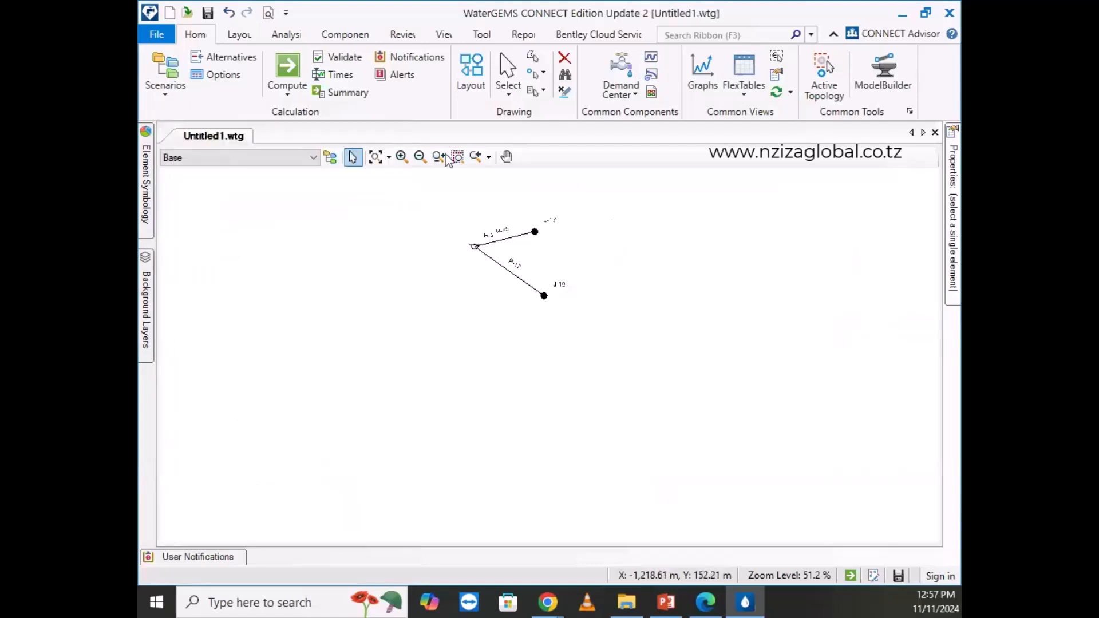
Open Element Symbology as a floating window over the drawing and expand the Pipe entry to show its label and symbology properties.
left_click(489, 38)
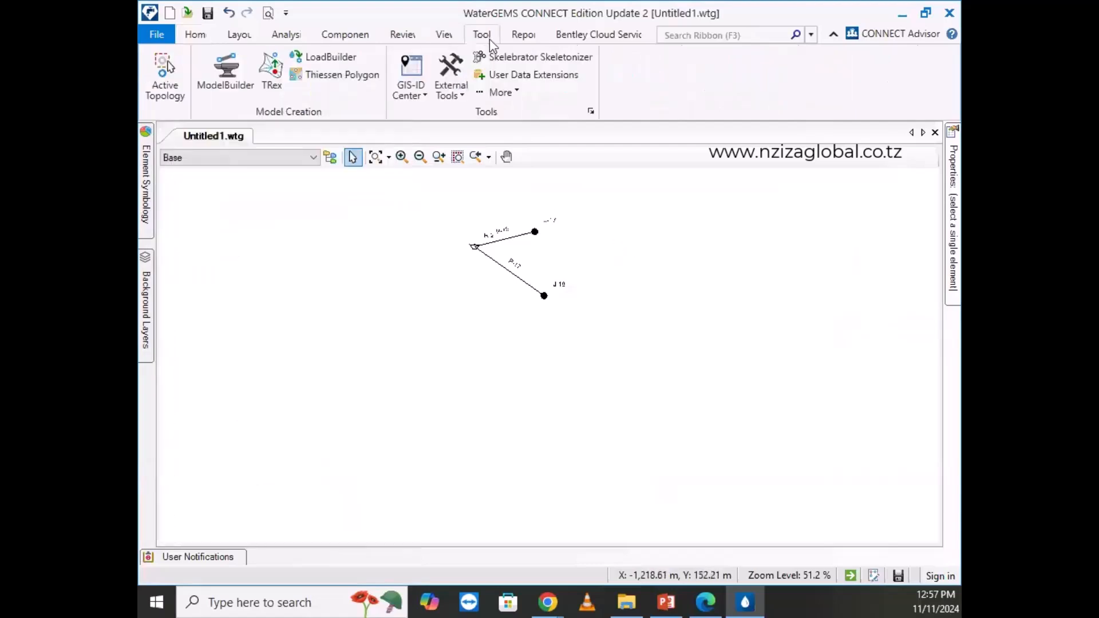
left_click(451, 38)
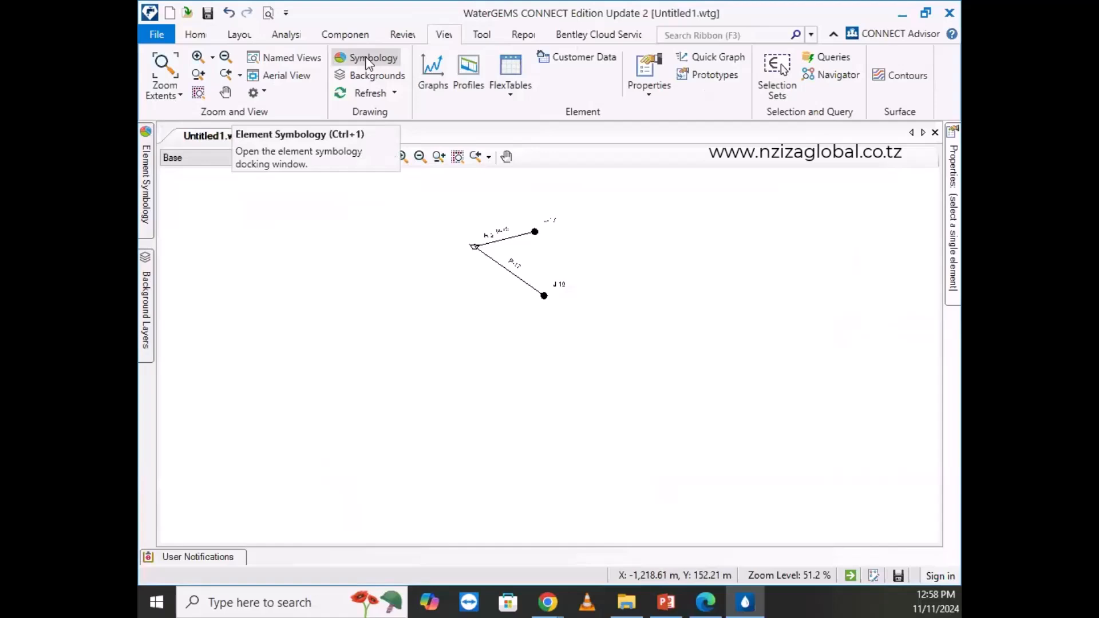
left_click(369, 60)
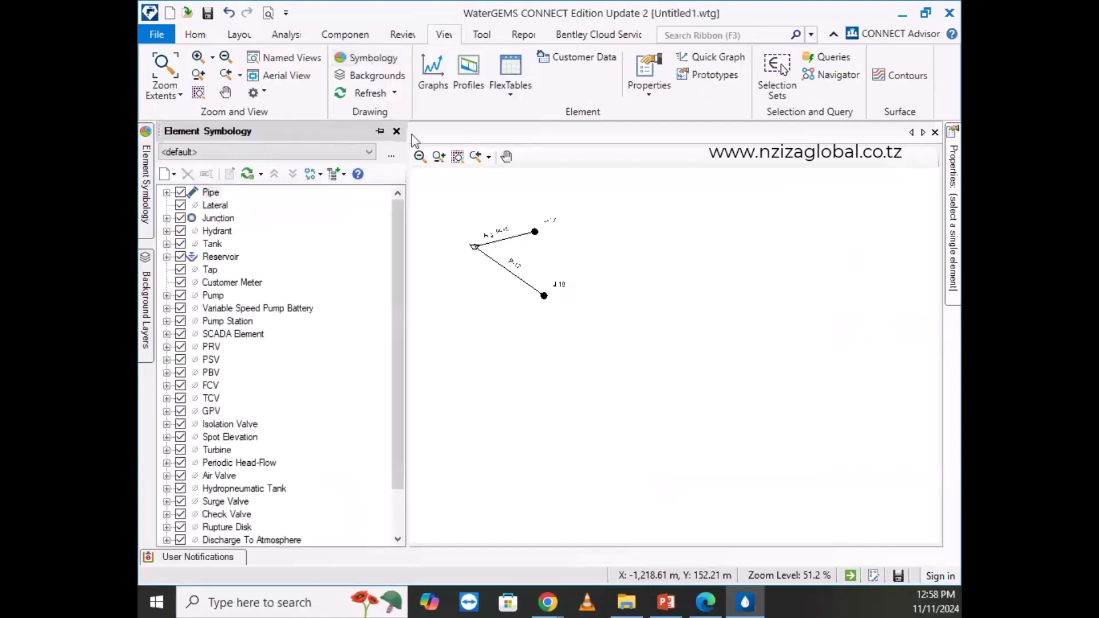
left_click(380, 131)
left_click_drag(241, 137, 518, 236)
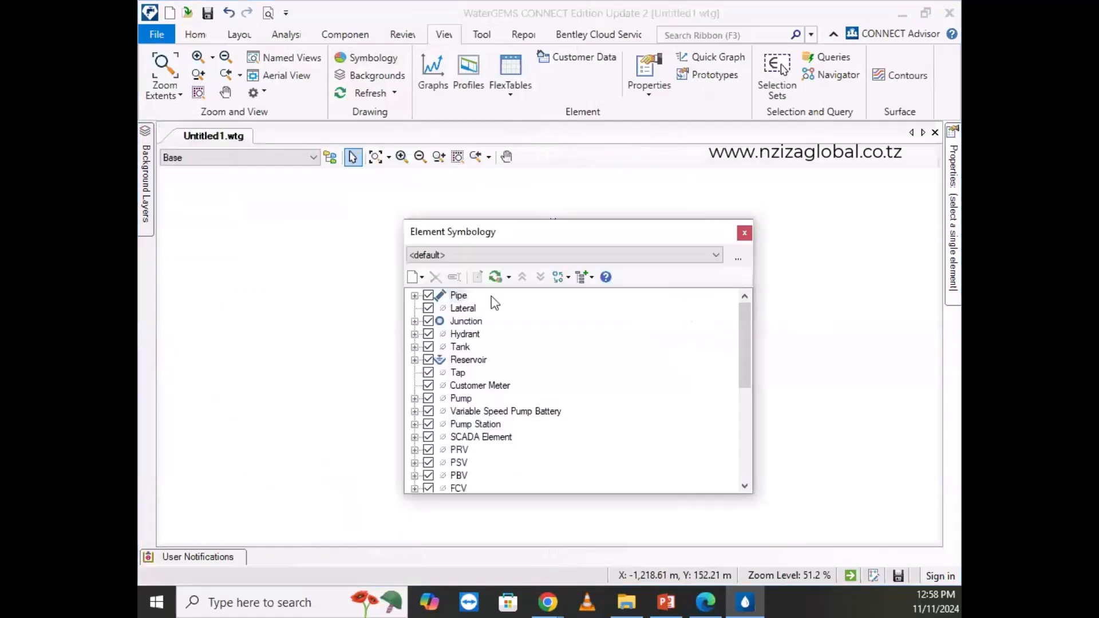
double_click(447, 297)
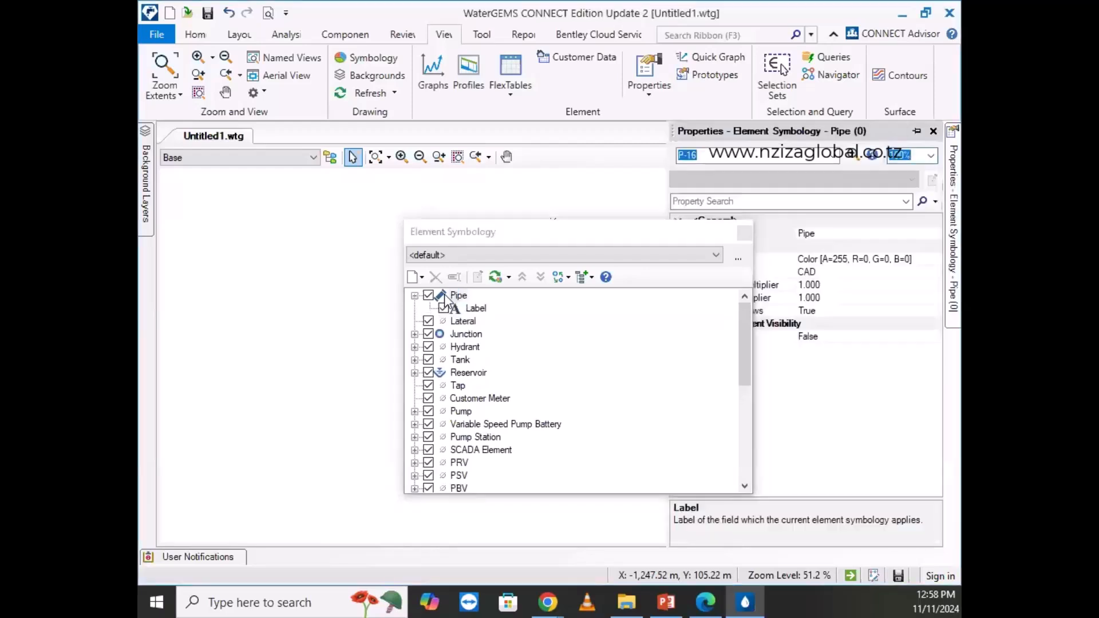
Reposition the Element Symbology window over the drawing and view the editing options available for the Pipe label.
left_click_drag(581, 231, 391, 205)
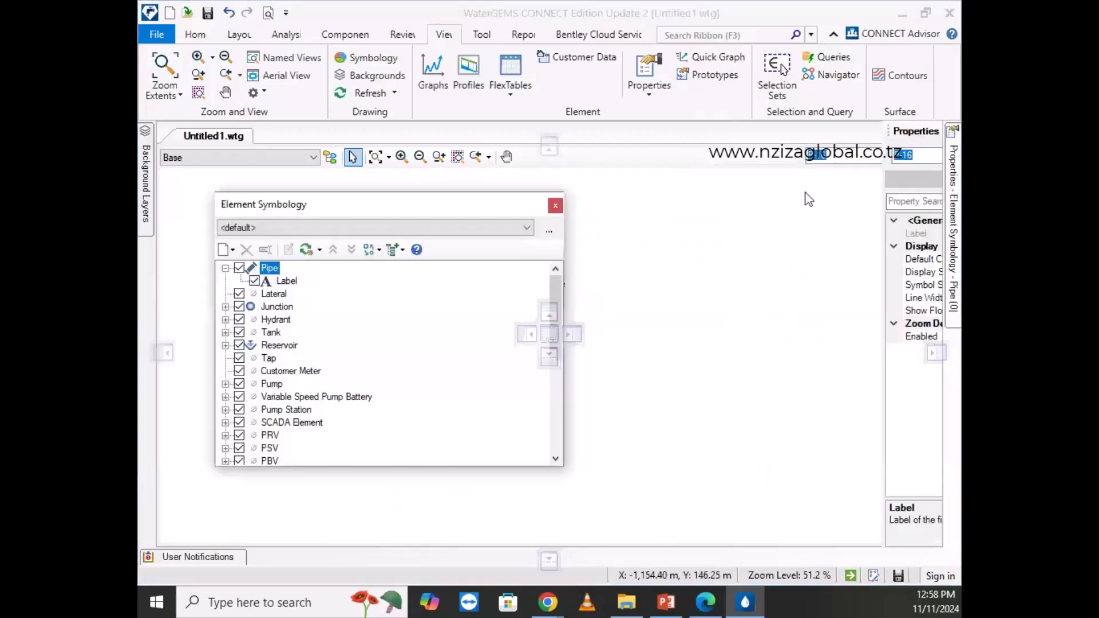
left_click(285, 282)
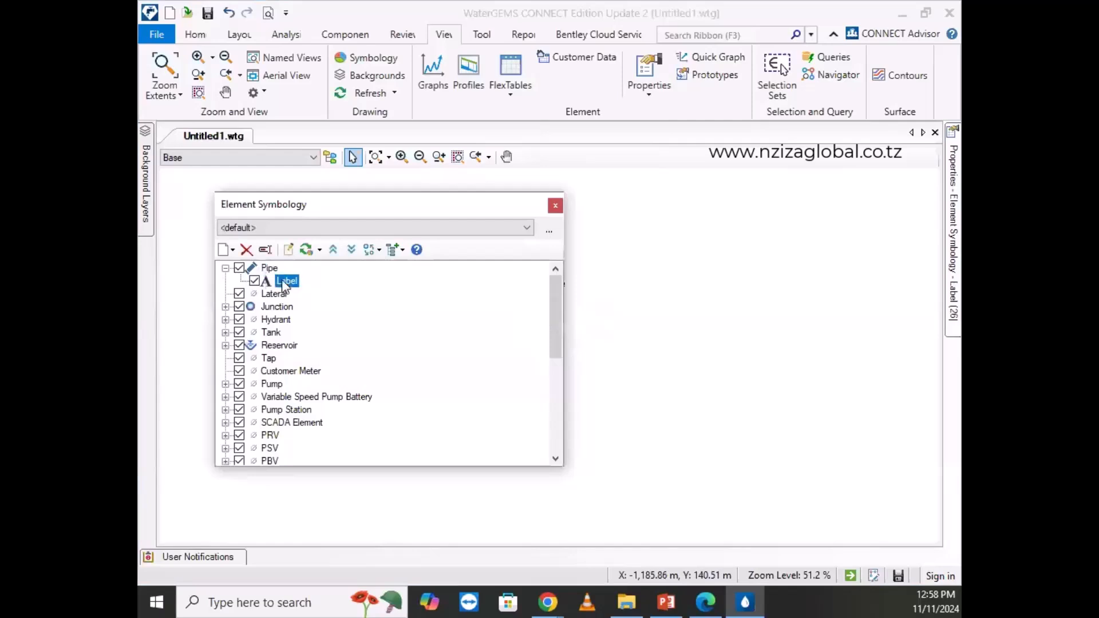
right_click(284, 286)
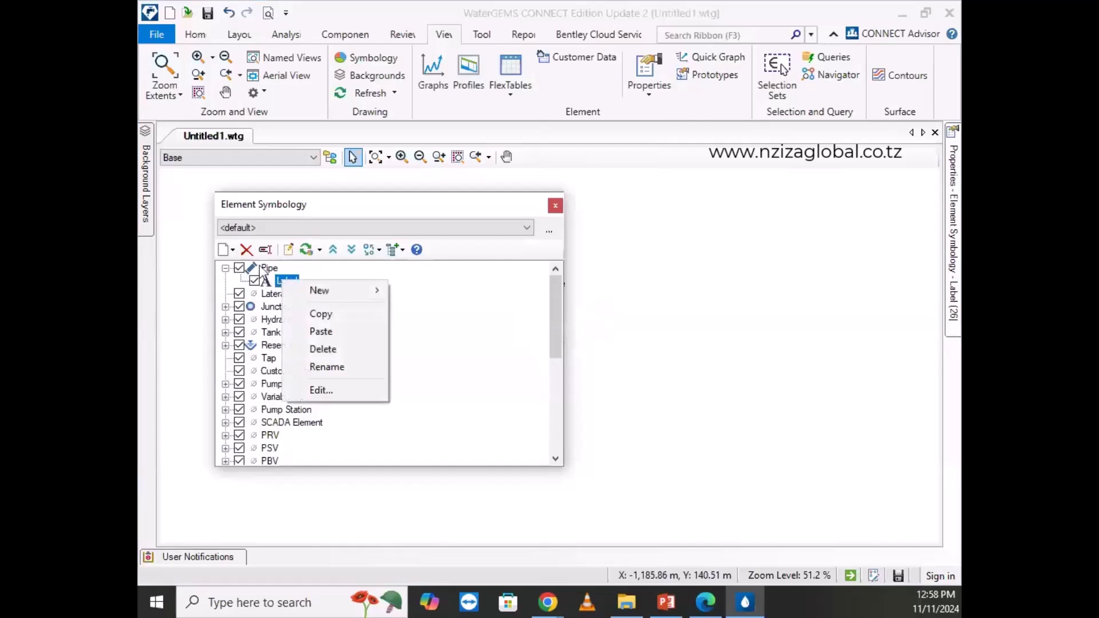
left_click(265, 269)
Expand the Junction entry in Element Symbology and view the kinds of new symbology it offers.
left_click(277, 308)
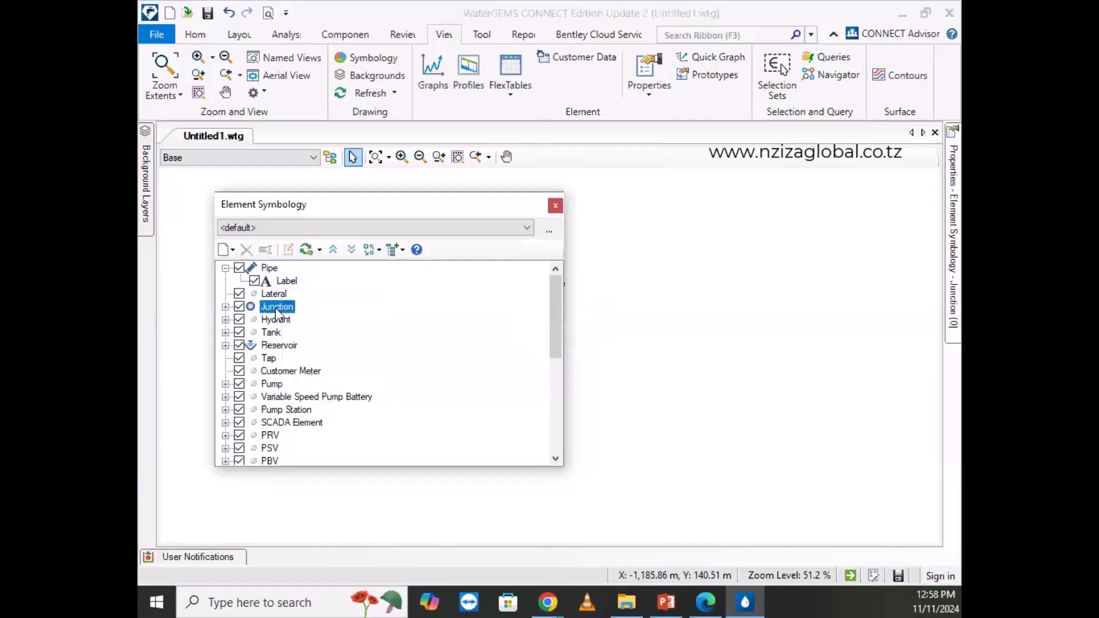
double_click(277, 309)
left_click(281, 320)
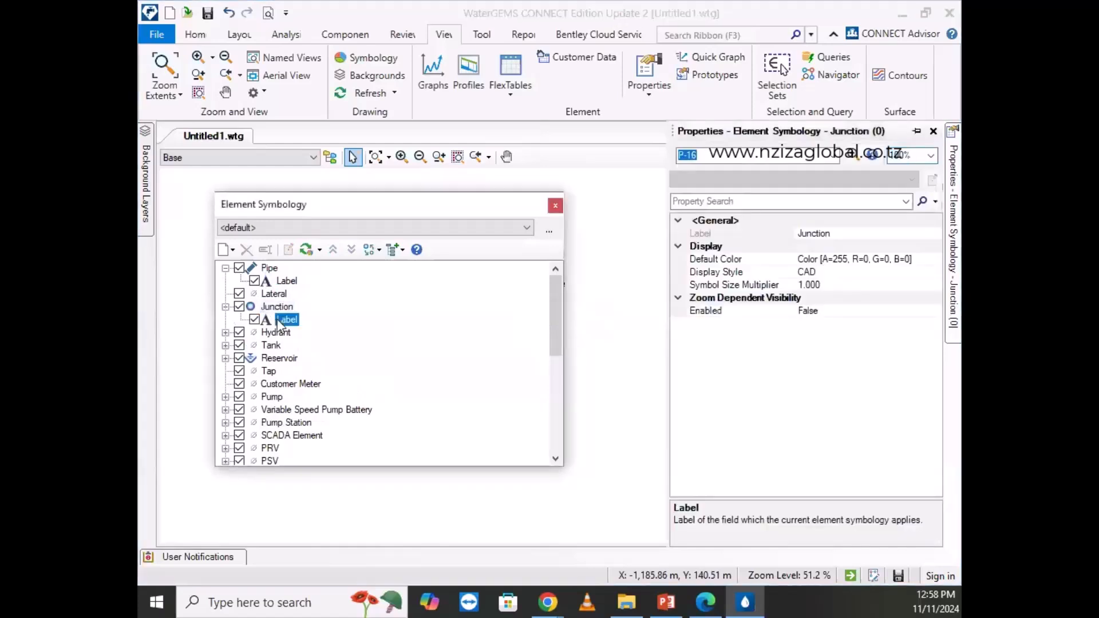
left_click(277, 308)
right_click(278, 308)
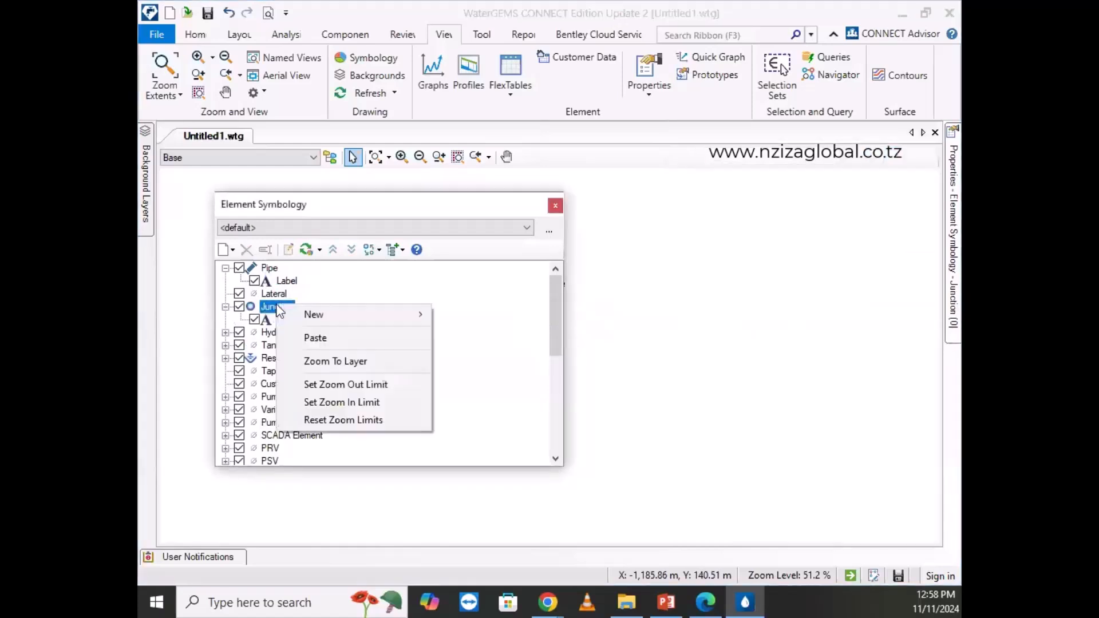
mouse_move(297, 313)
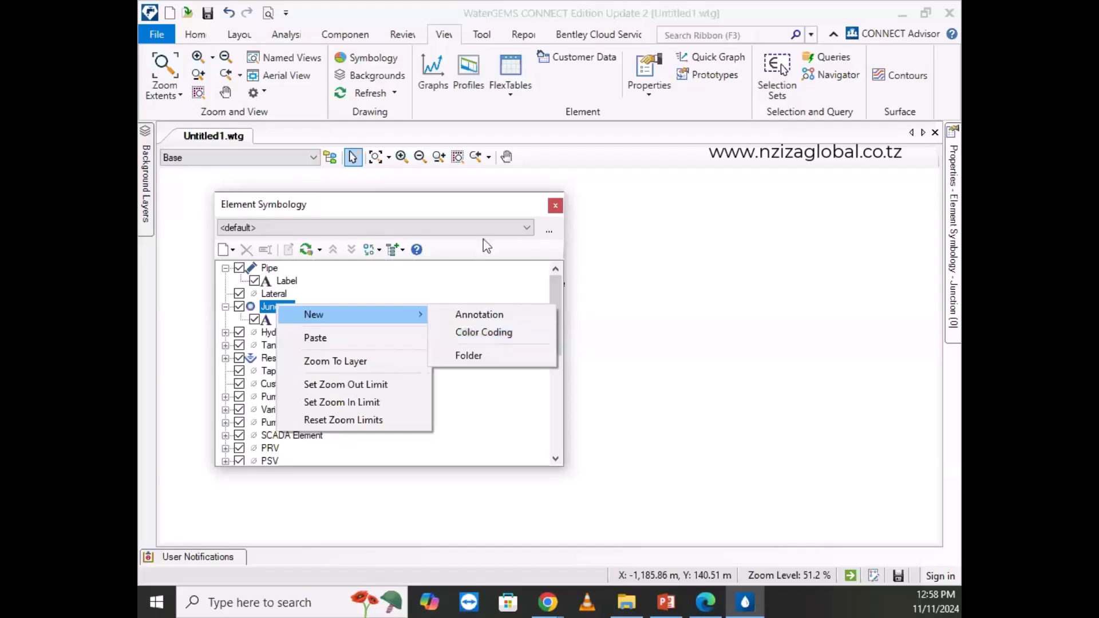
Move Element Symbology clear of the network, expand the Reservoir entry, and switch the reservoir's label off and back on.
left_click_drag(489, 205, 822, 236)
scroll(486, 265, "up", 5)
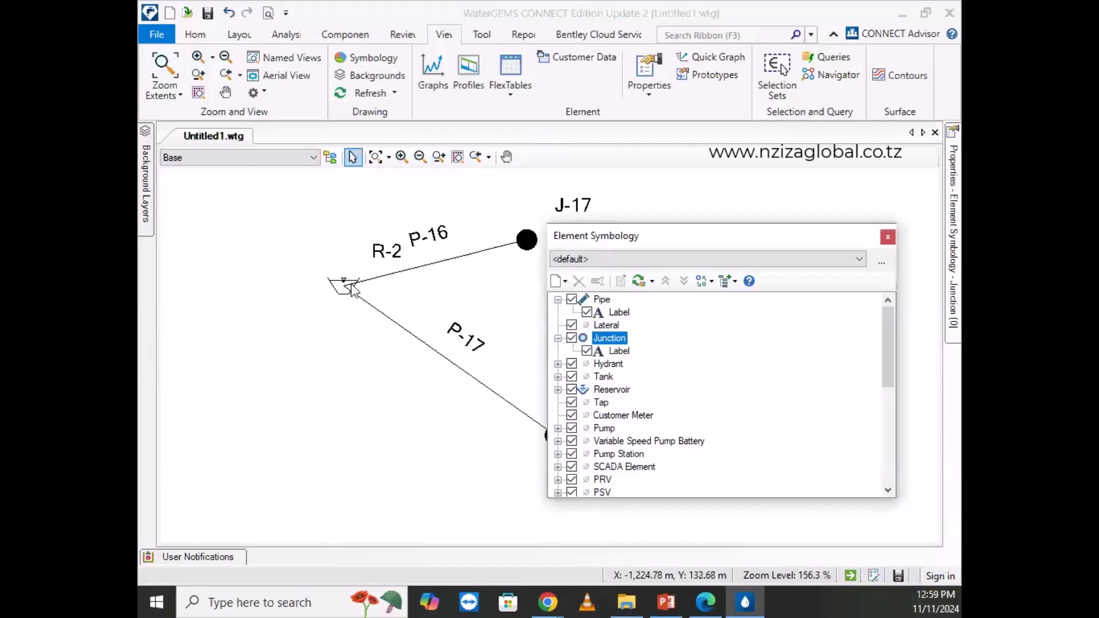
left_click(351, 289)
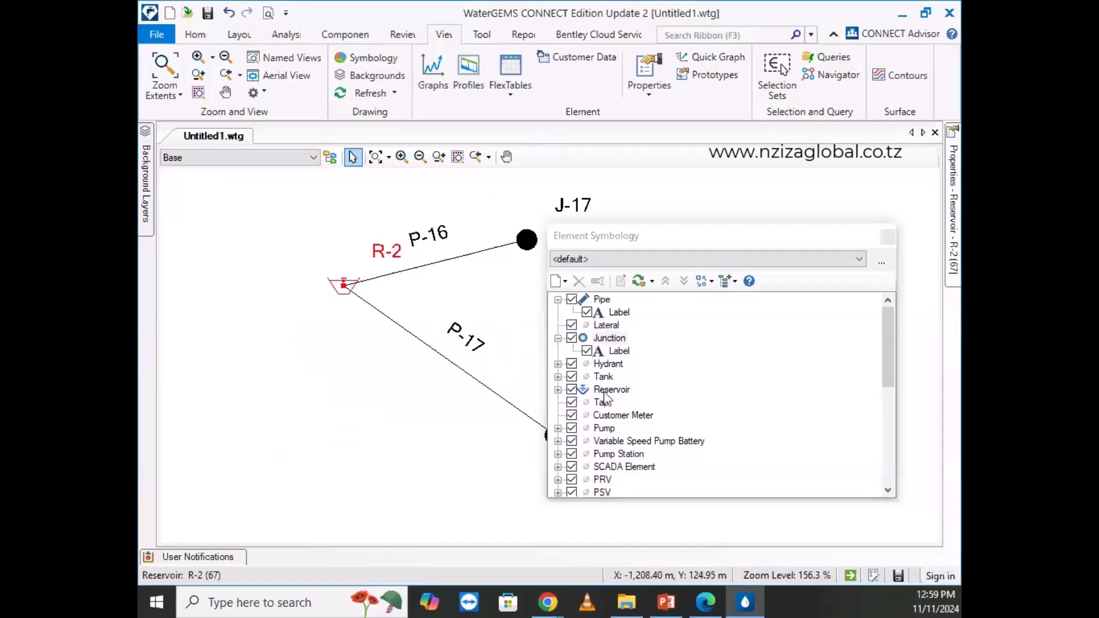
double_click(608, 393)
left_click(587, 402)
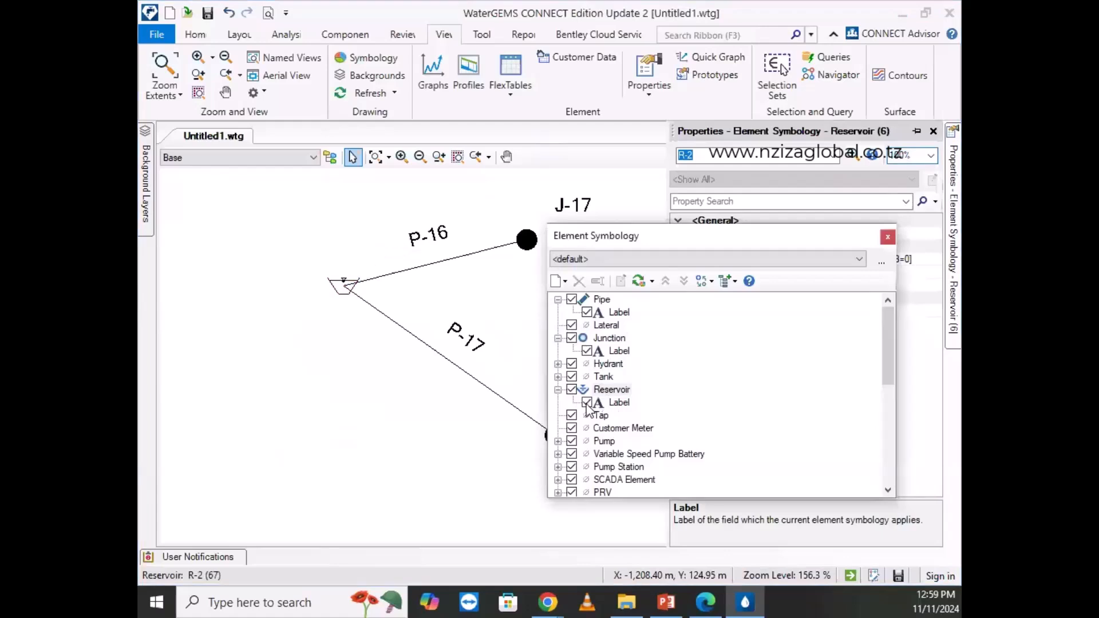
left_click(587, 402)
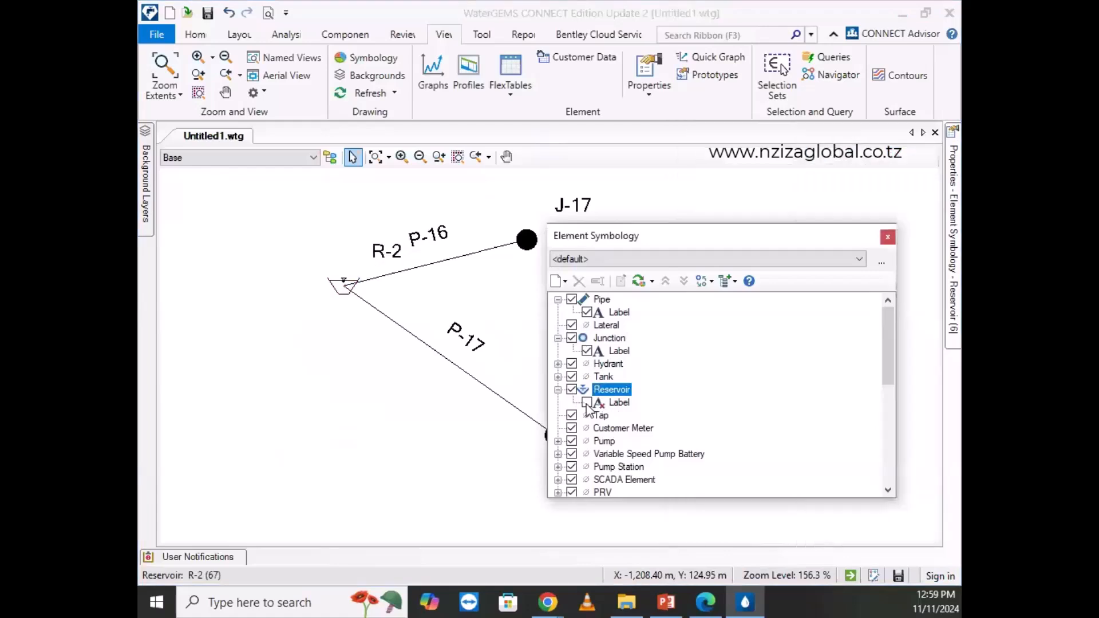
left_click(587, 402)
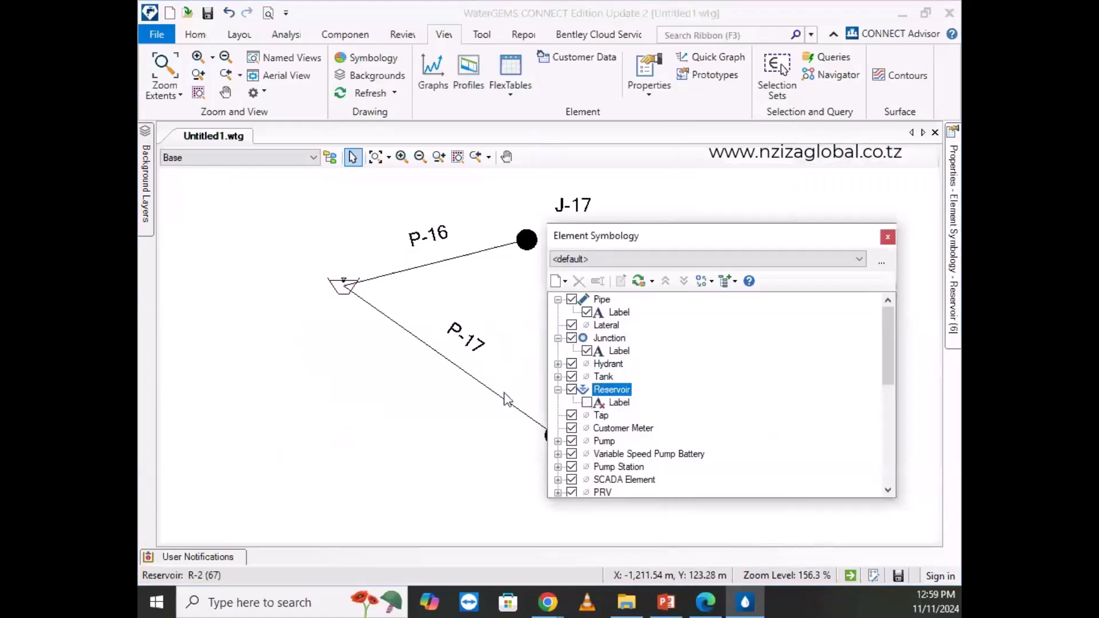
left_click(587, 402)
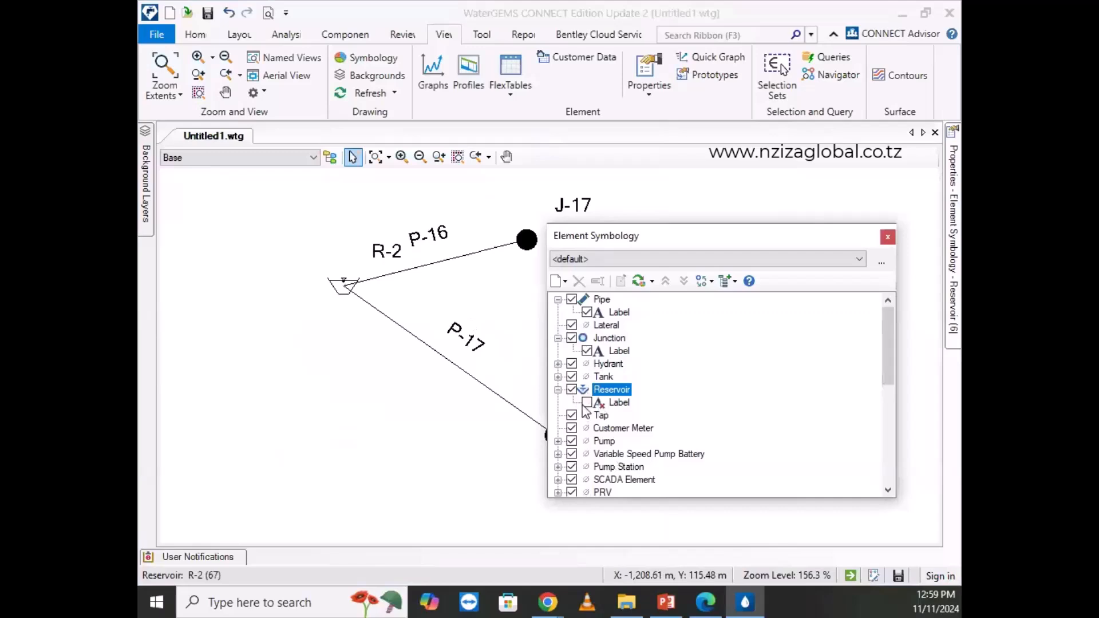
Open the Reservoir label's annotation properties, look through the available field names, and close them and Element Symbology without changes.
left_click(611, 404)
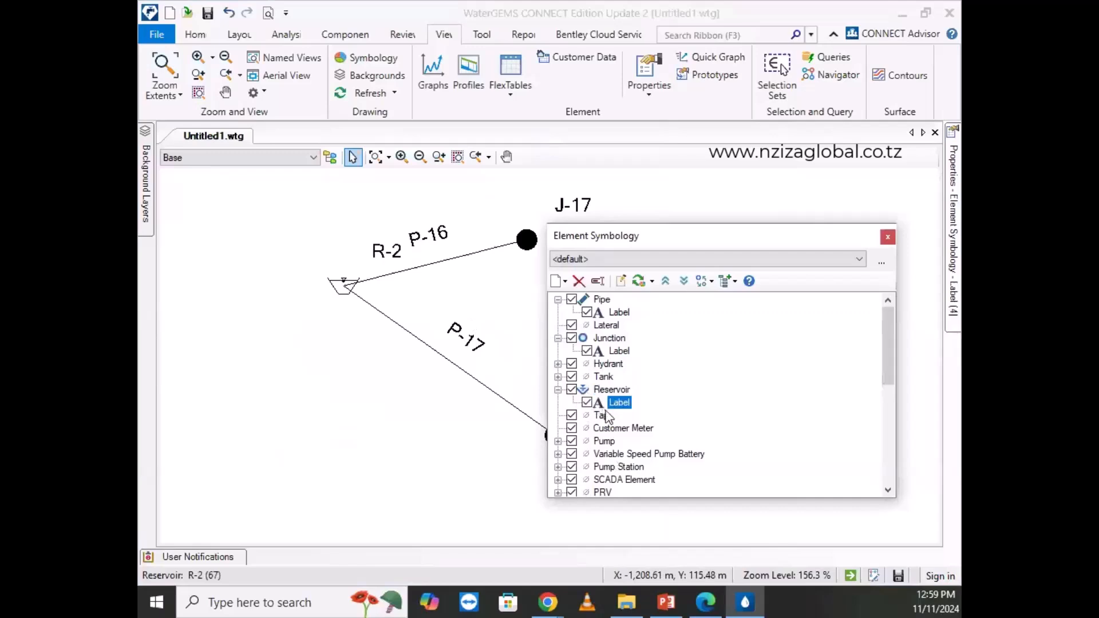
double_click(610, 404)
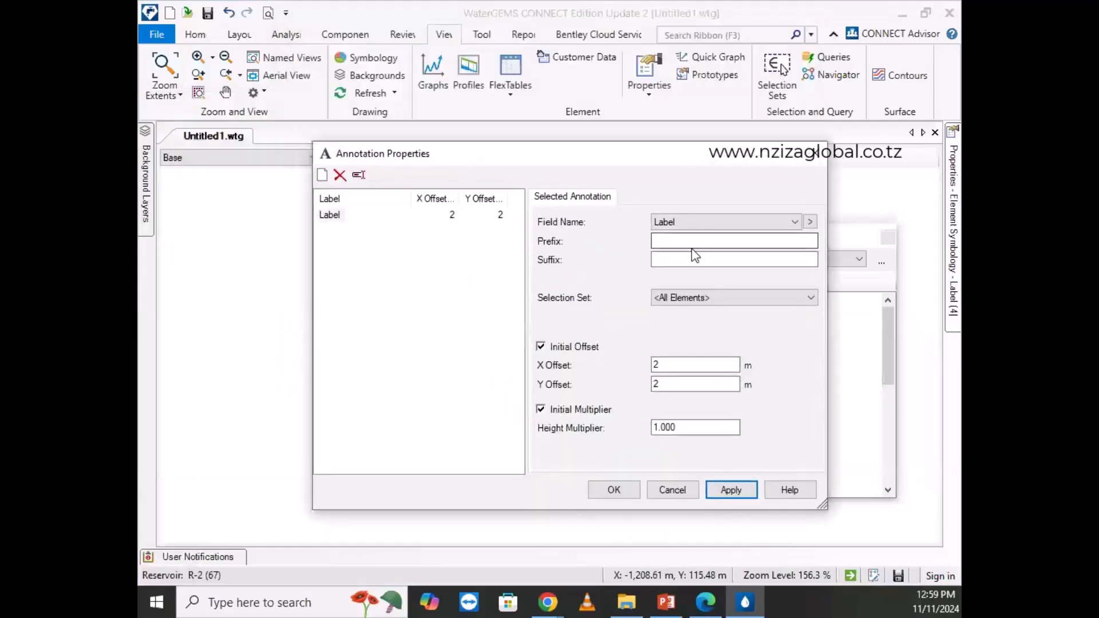
left_click(685, 225)
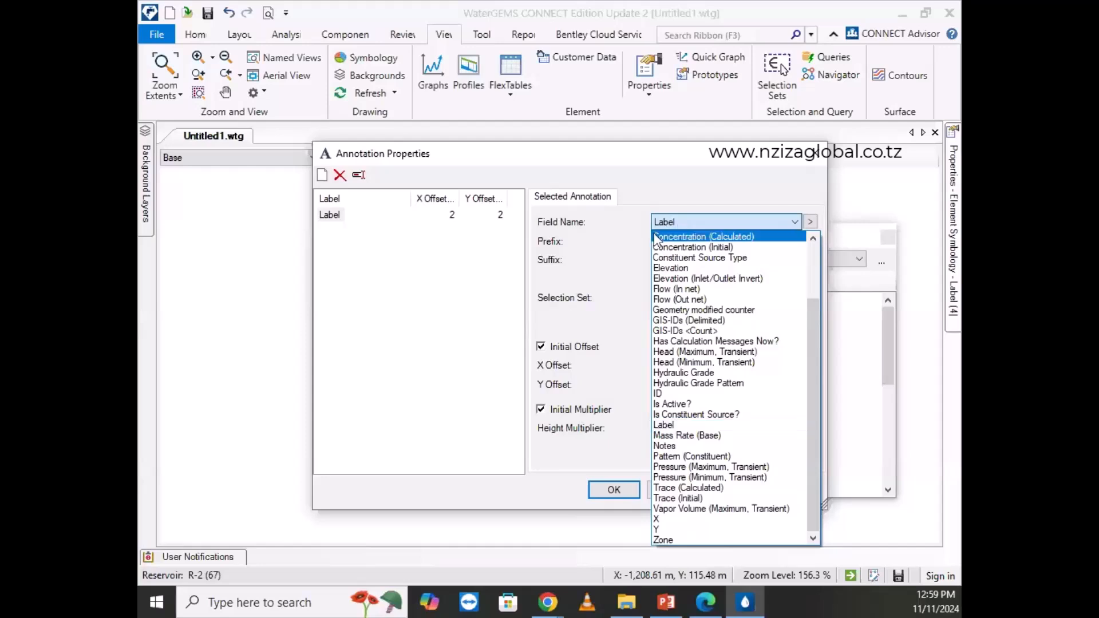
left_click(659, 203)
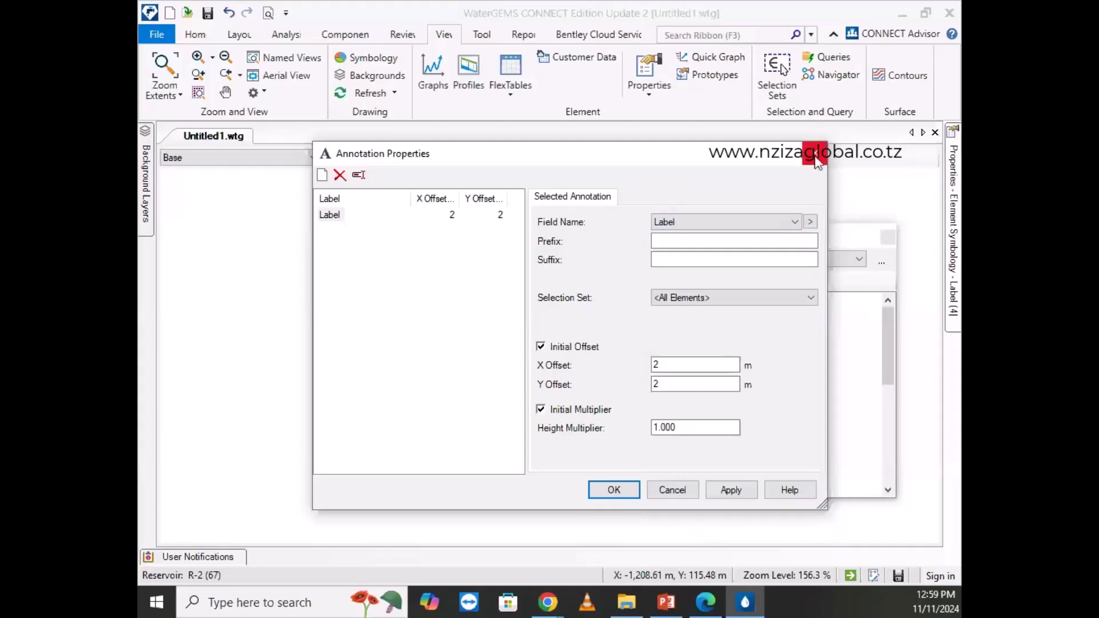
left_click(815, 164)
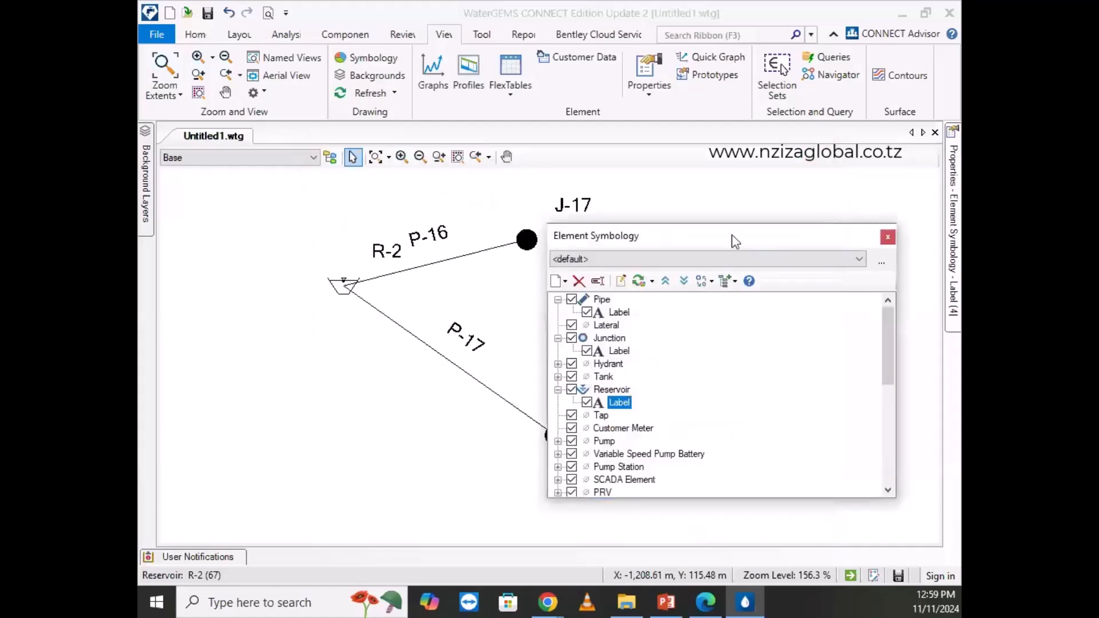
left_click(890, 239)
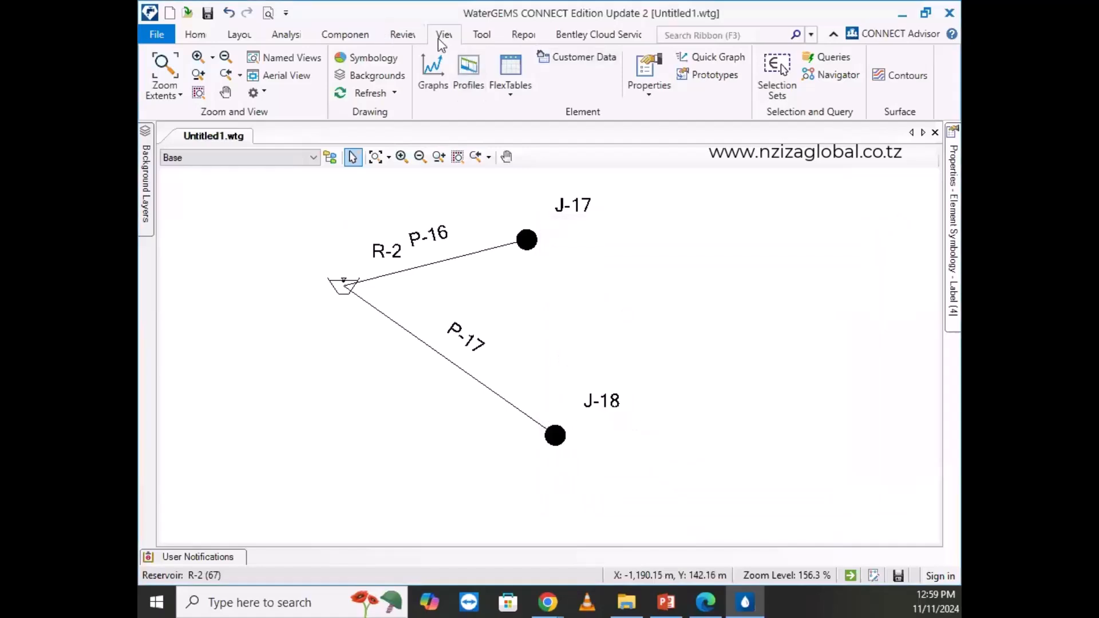
Reopen Element Symbology, examine the Pipe symbology properties in a widened floating window, including Line Width Multiplier, and close the properties.
left_click(375, 60)
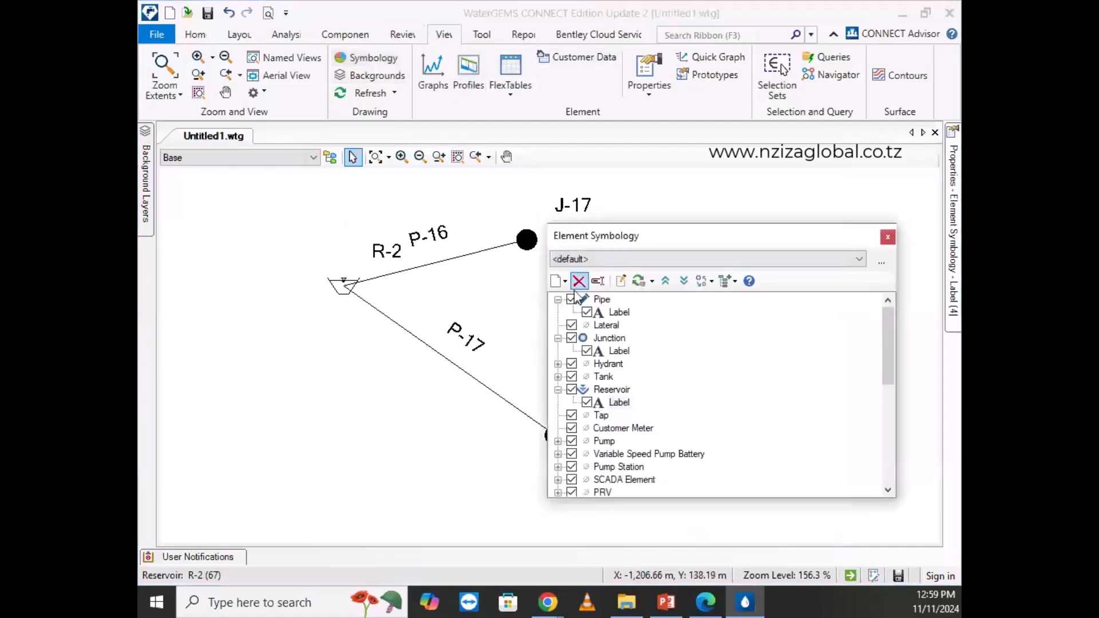
left_click(615, 314)
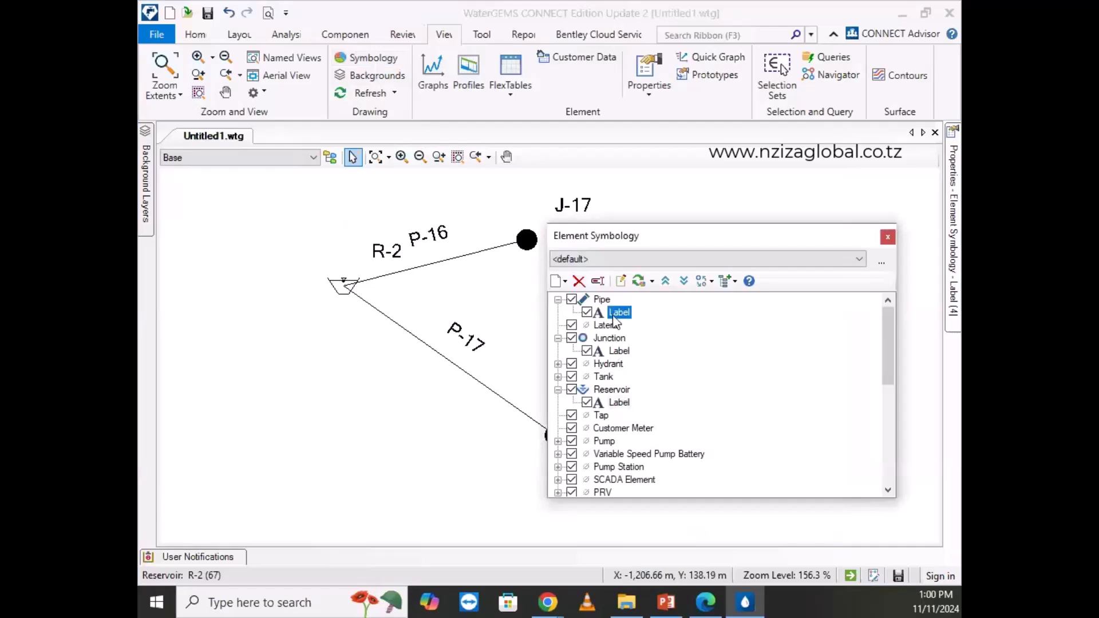
double_click(599, 301)
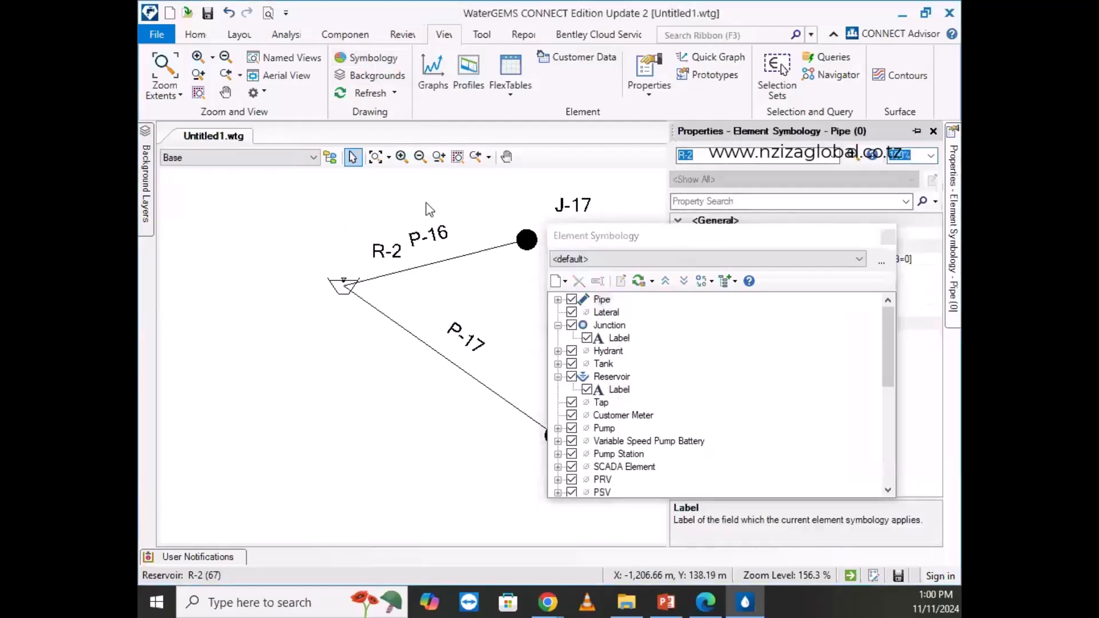
left_click(917, 131)
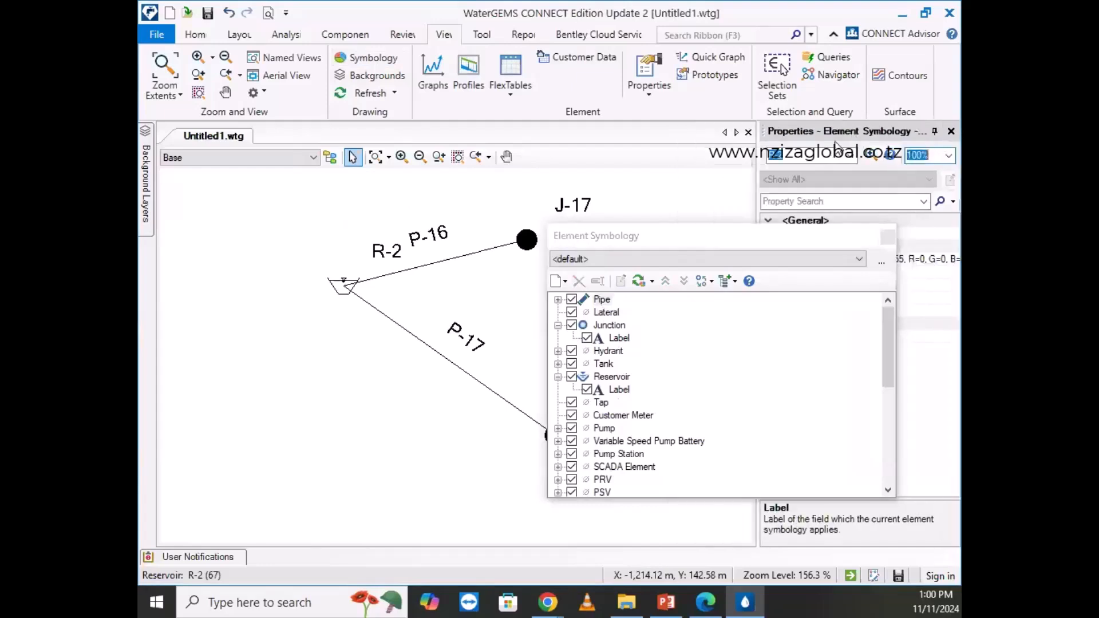
left_click_drag(857, 139, 489, 220)
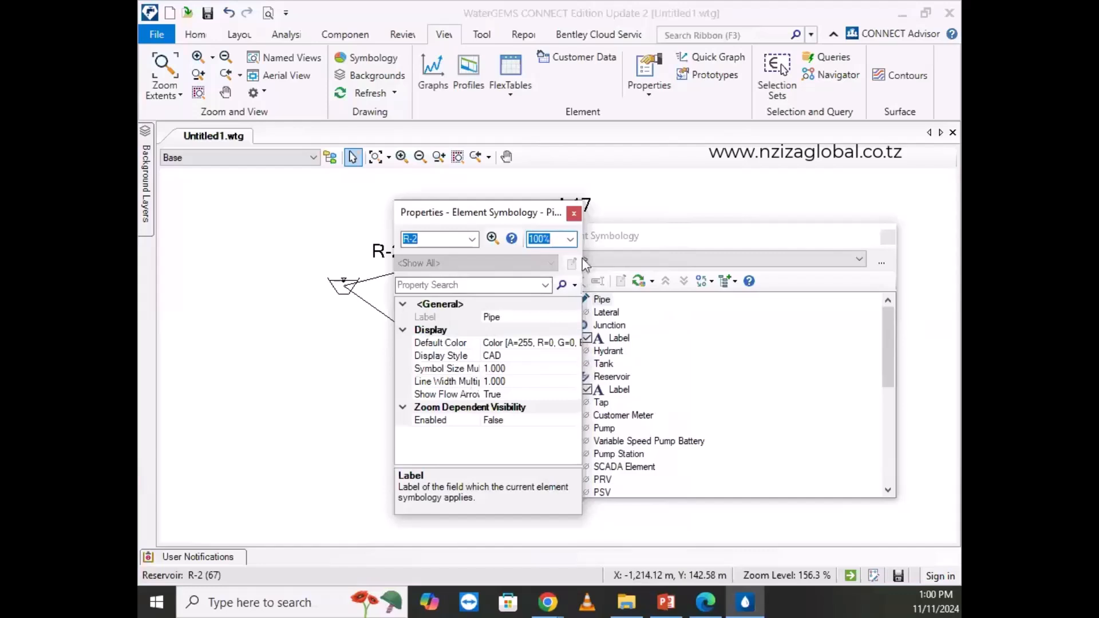
left_click_drag(582, 281, 739, 282)
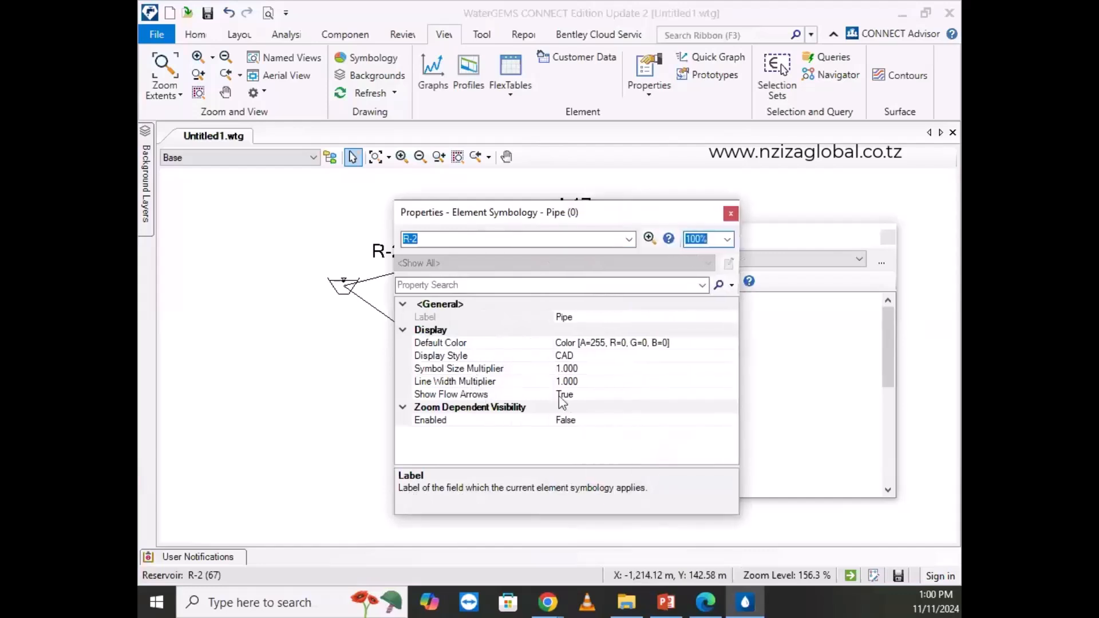
left_click(578, 383)
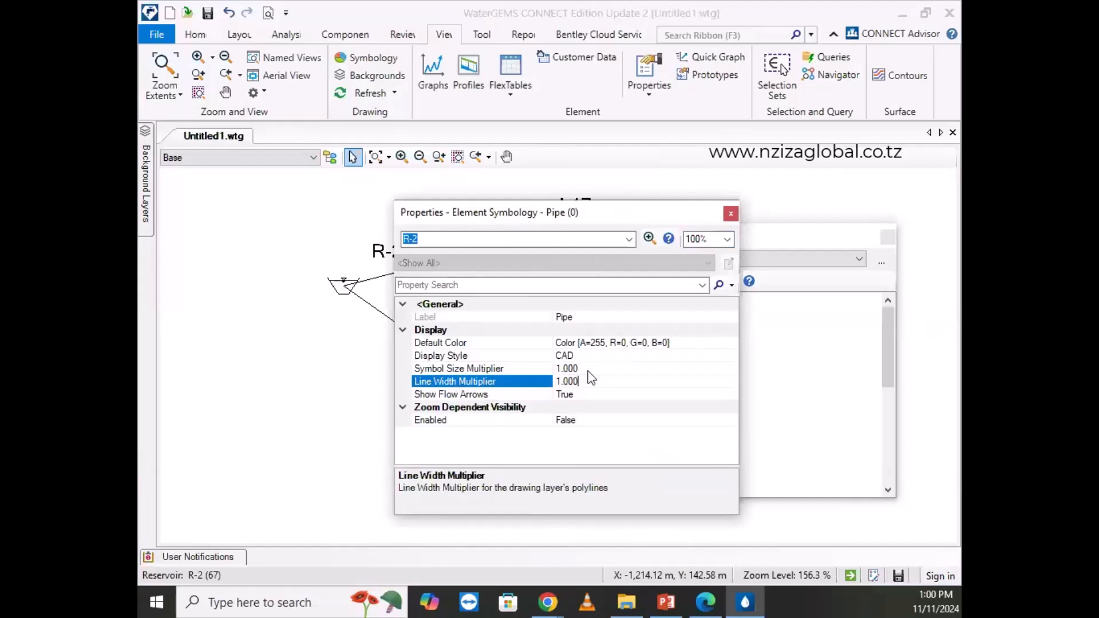
left_click(731, 214)
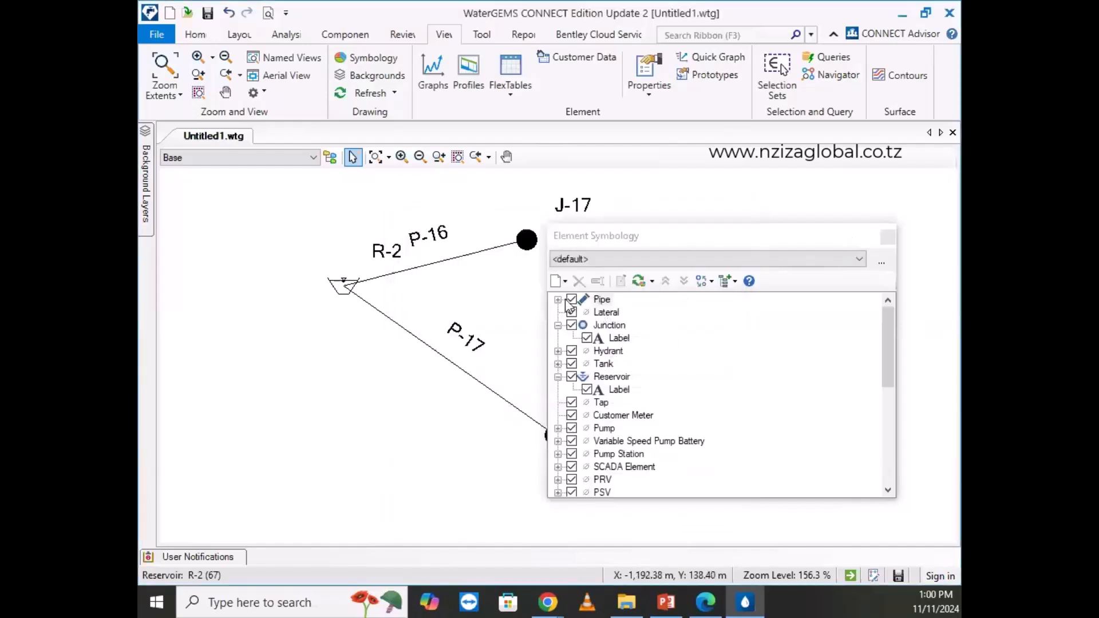
Expand the Pipe entry in Element Symbology, look through its Label annotation's available fields, and set the field name to Flow.
left_click(557, 299)
left_click(620, 312)
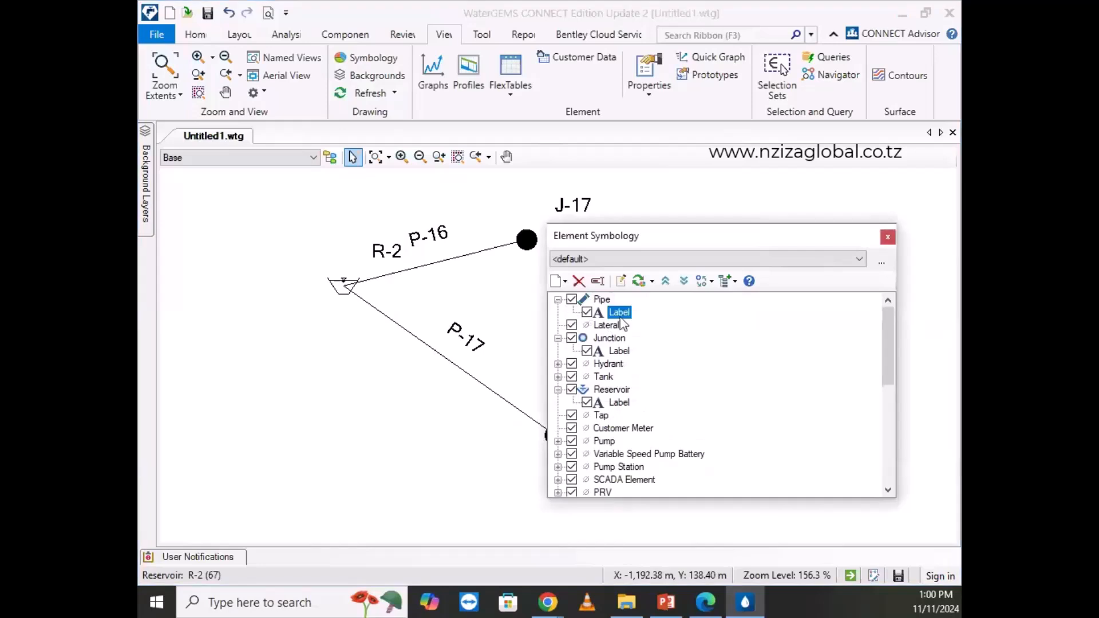
double_click(621, 318)
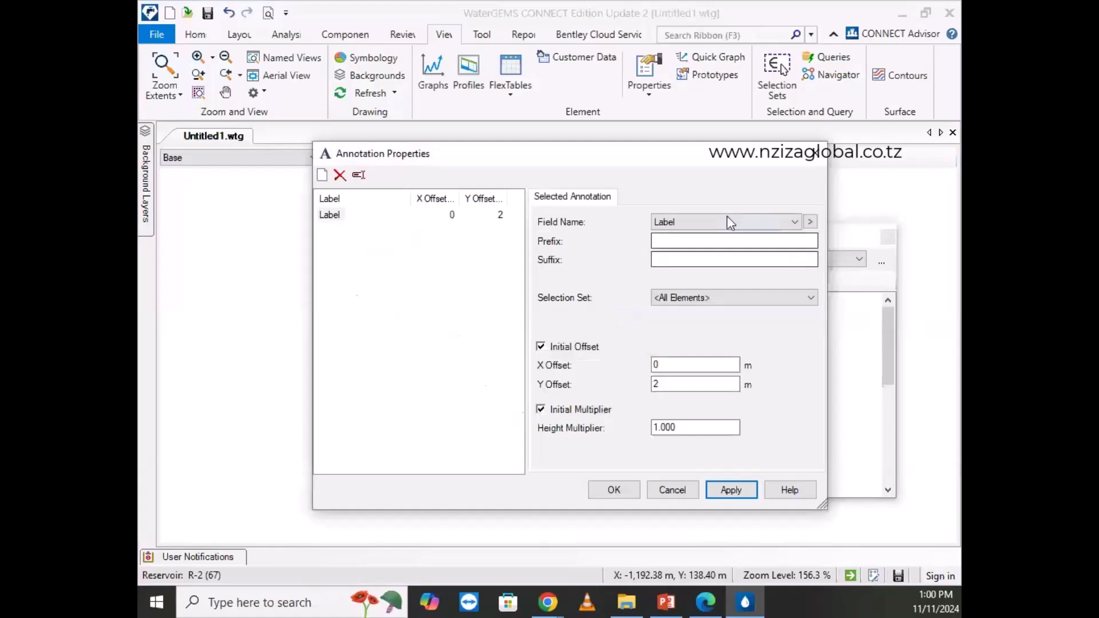
left_click(726, 217)
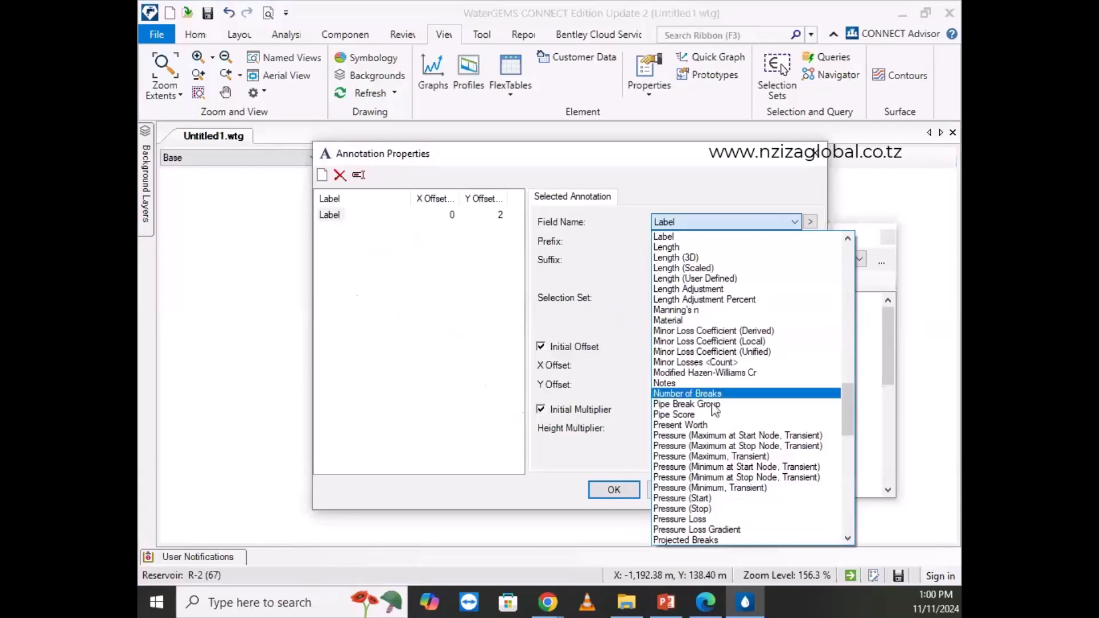
scroll(698, 504, "down", 7)
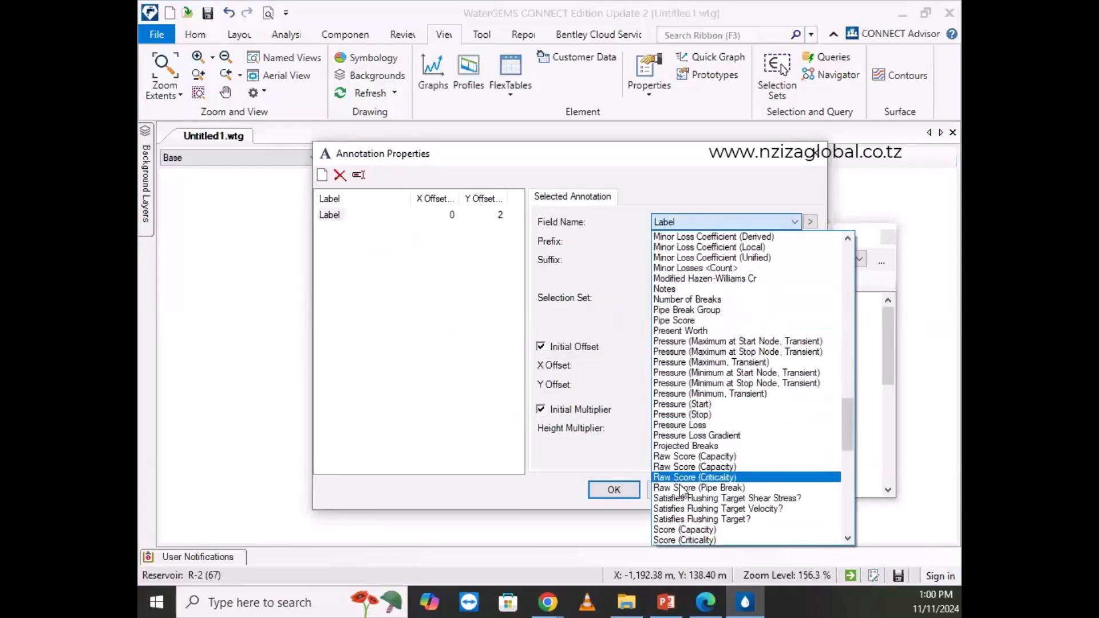
scroll(696, 536, "down", 15)
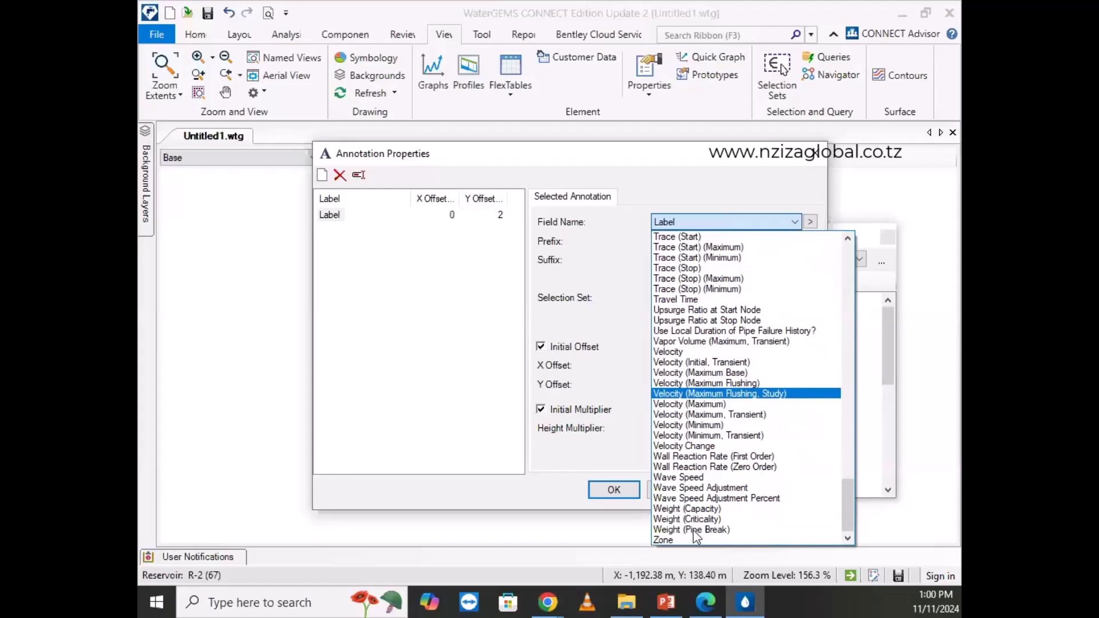
scroll(696, 535, "up", 10)
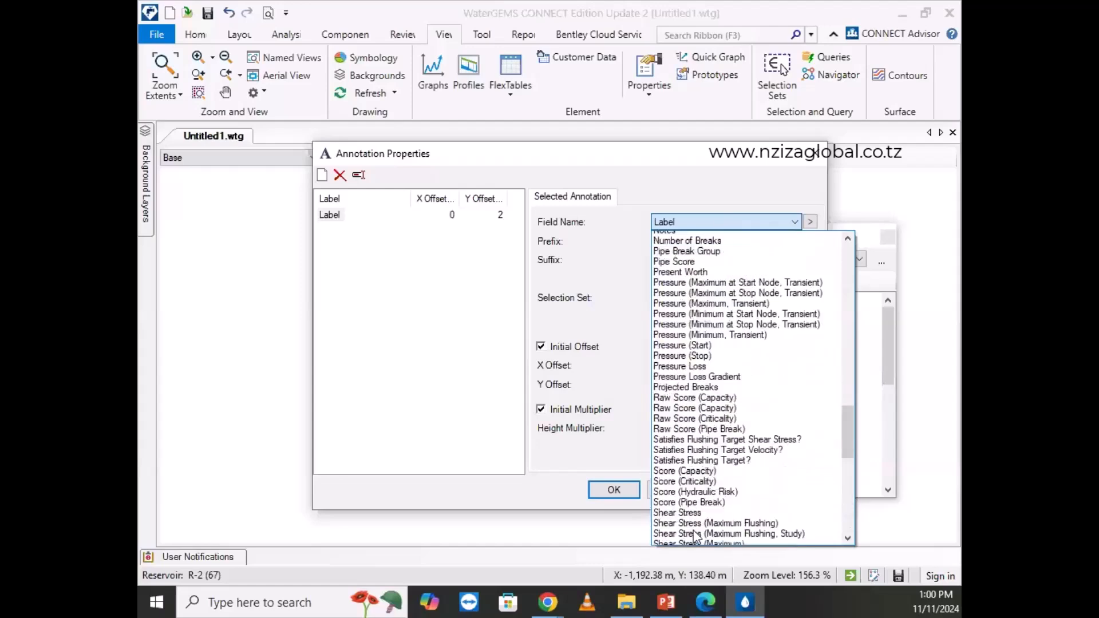
scroll(722, 400, "up", 2)
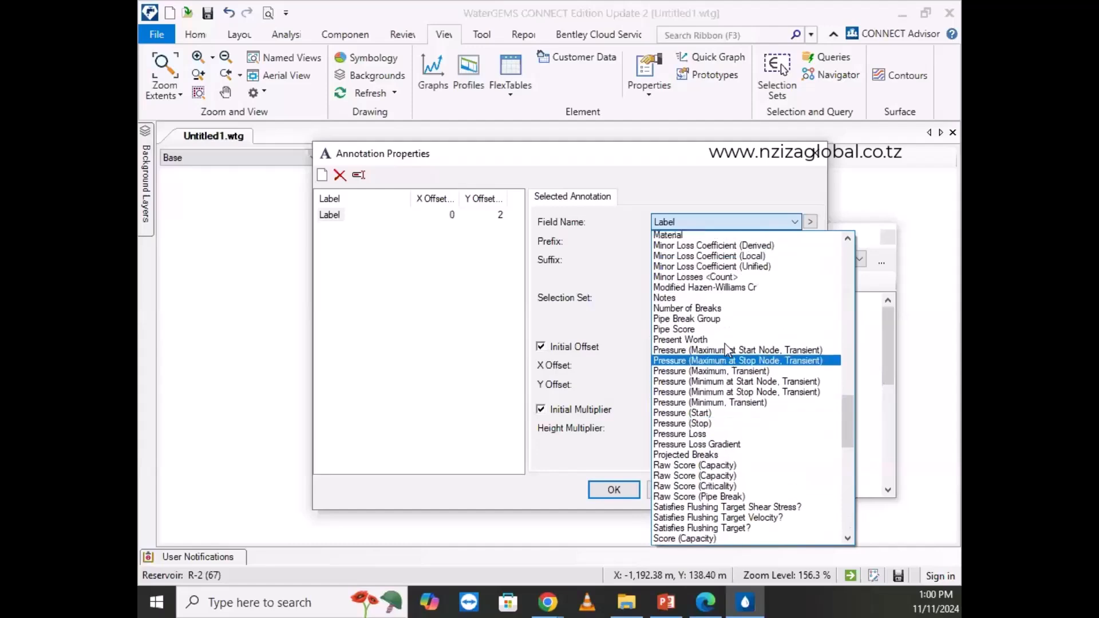
scroll(726, 348, "up", 12)
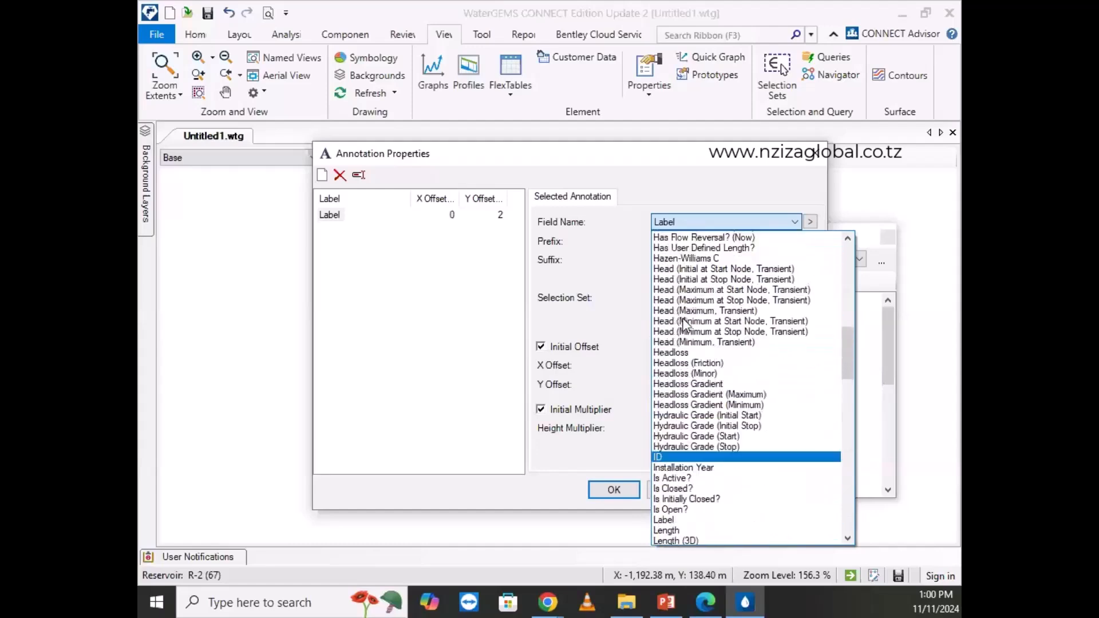
scroll(685, 324, "up", 18)
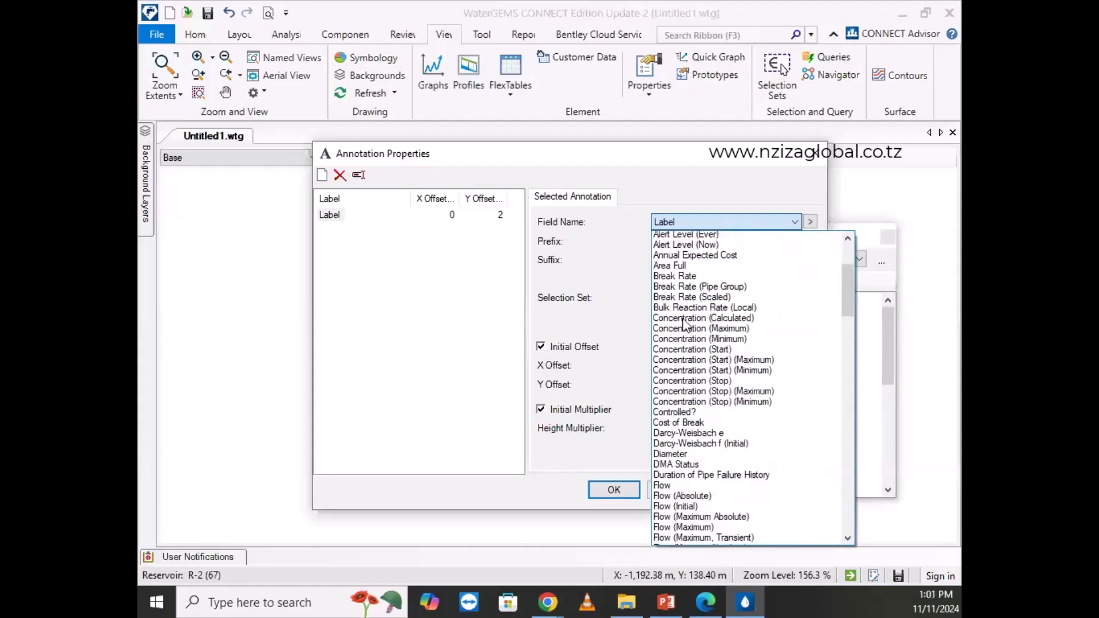
scroll(683, 325, "up", 5)
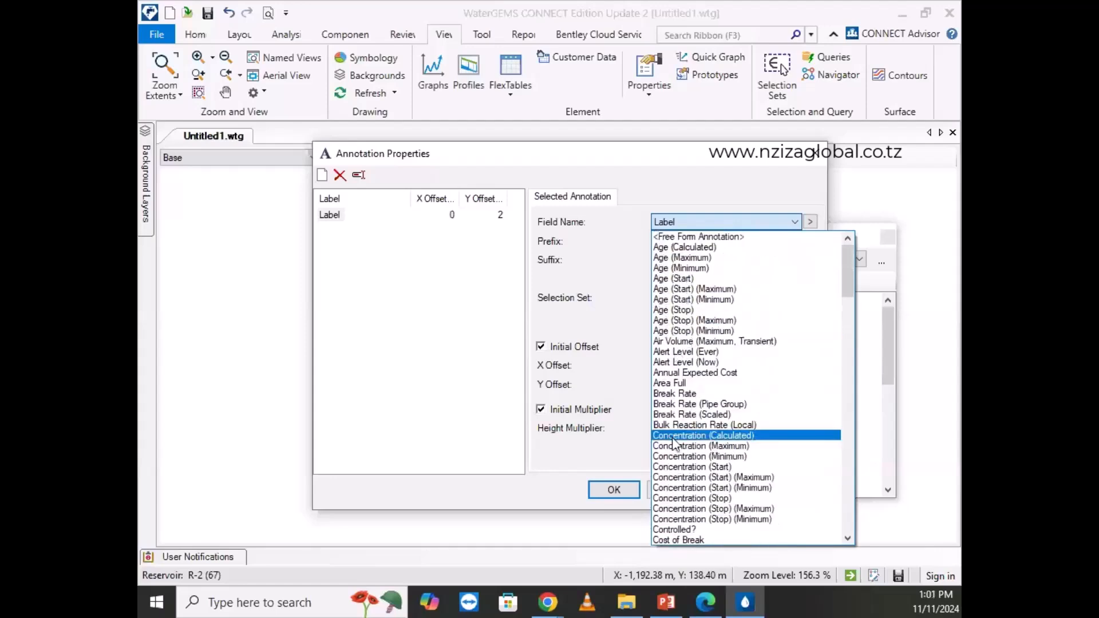
scroll(664, 441, "down", 4)
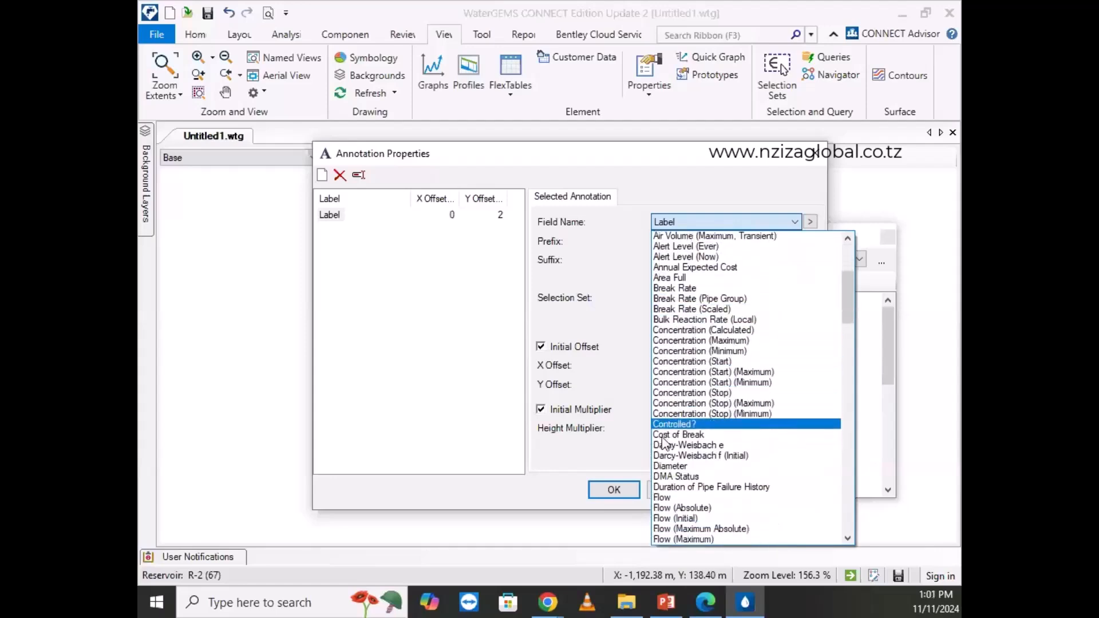
scroll(664, 444, "down", 2)
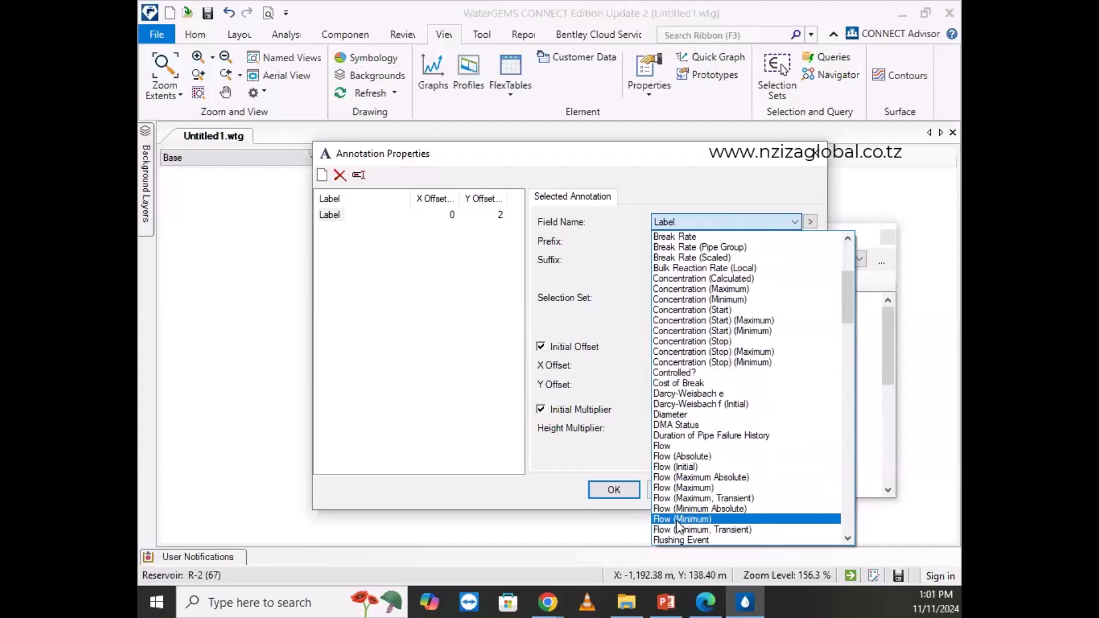
left_click(663, 449)
Review the pipe Flow annotation's suffix and Y offset, apply and accept the annotation, and close Element Symbology.
double_click(710, 258)
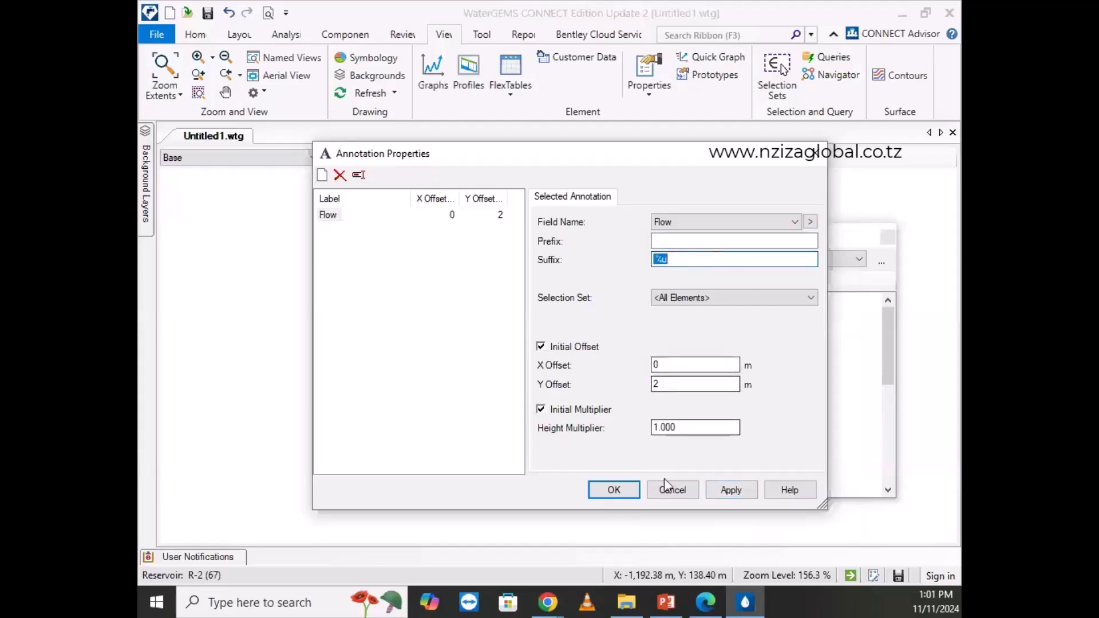
left_click(683, 385)
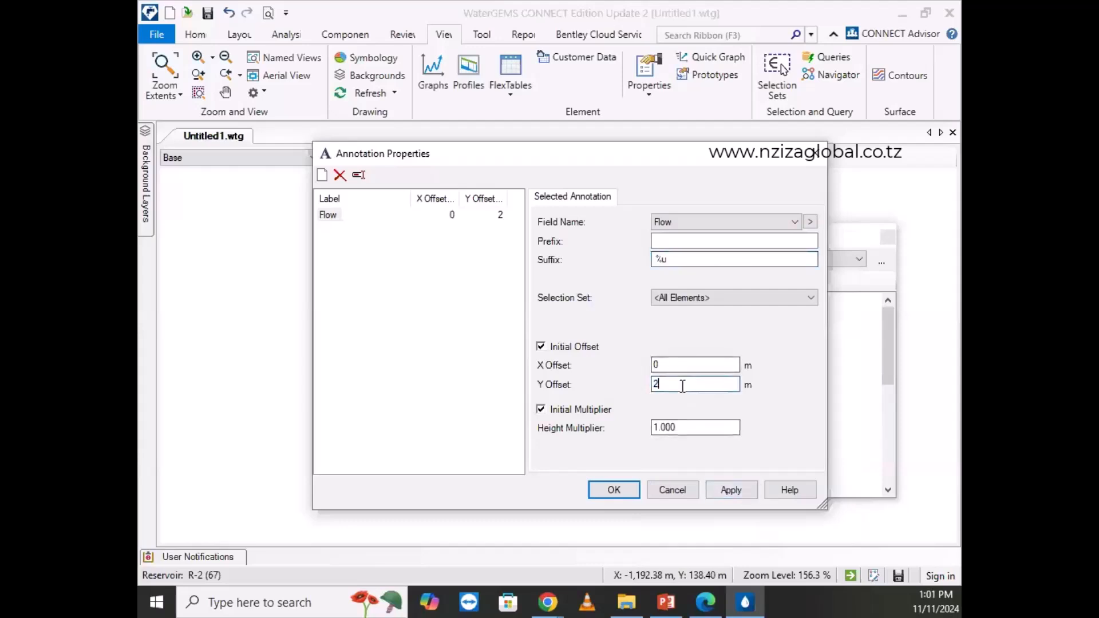
double_click(683, 386)
left_click(741, 492)
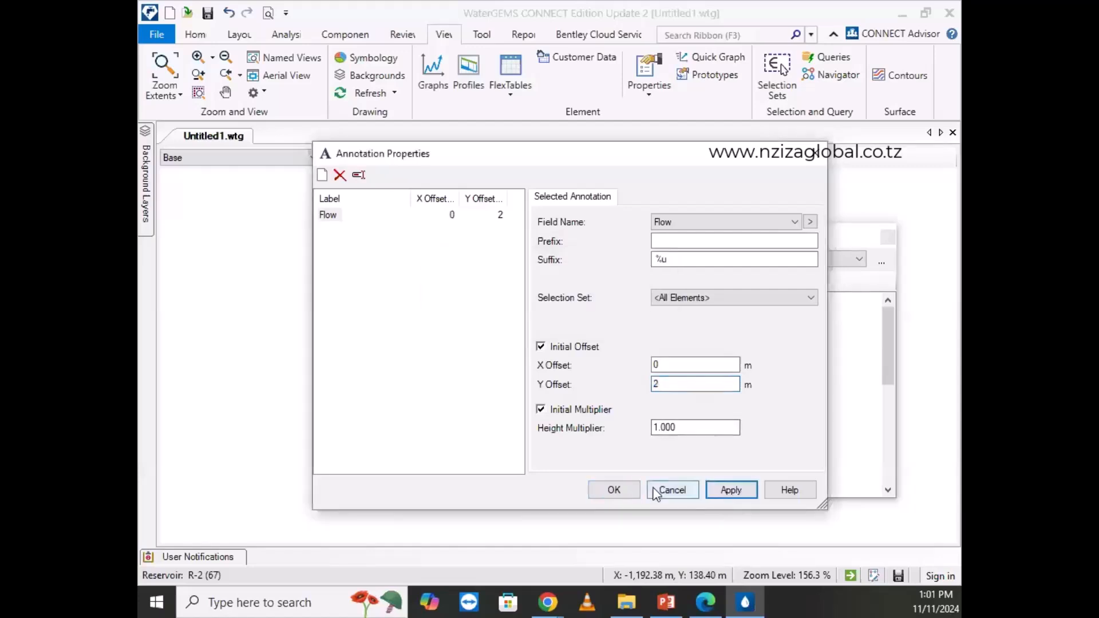
left_click(616, 489)
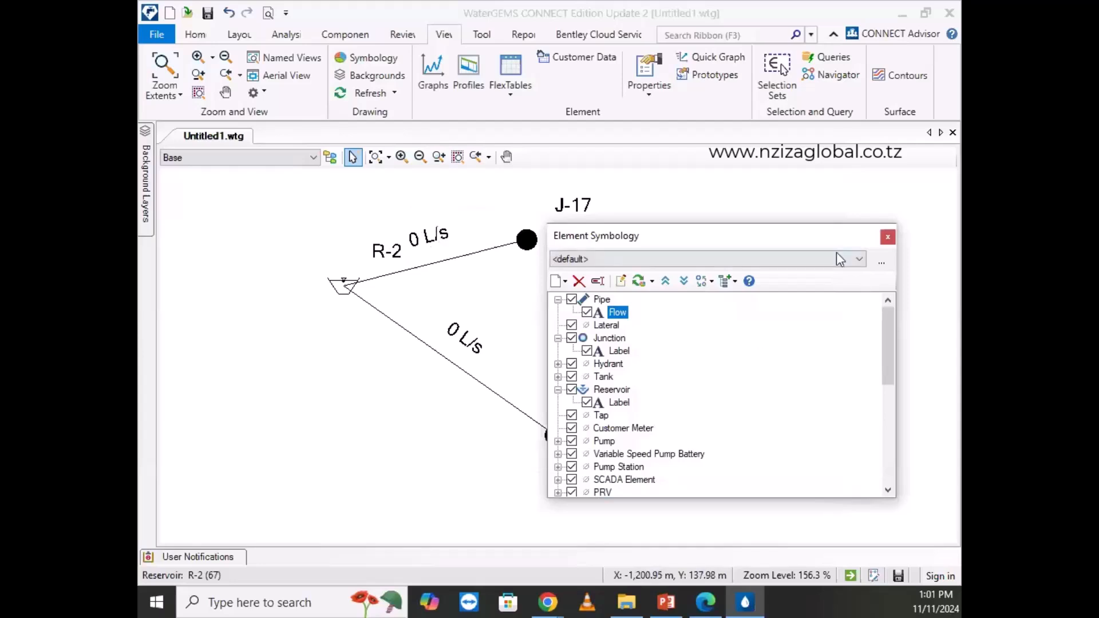
left_click(887, 238)
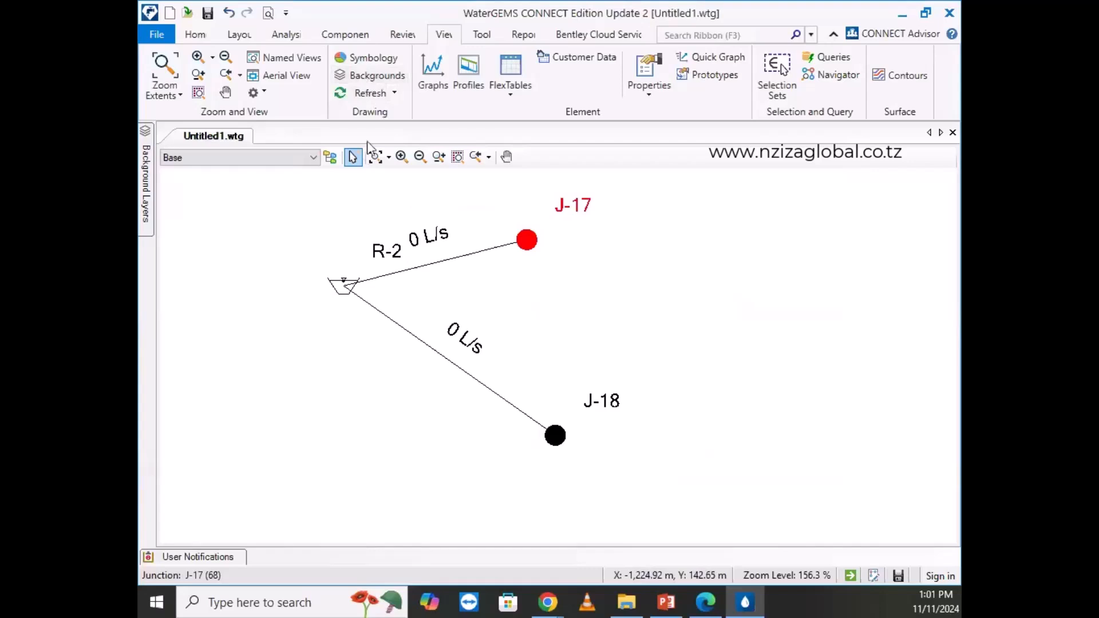
Open the properties of junction J-17, move the window clear of the network, and view the properties of J-18 and reservoir R-2.
left_click(554, 264)
left_click(522, 241)
left_click(647, 76)
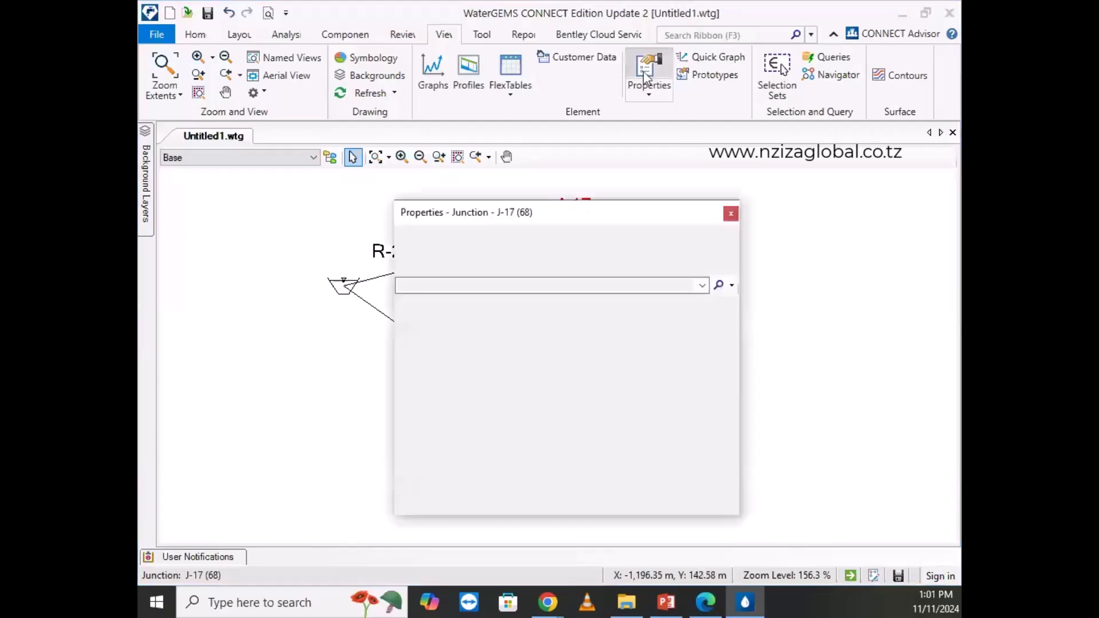
left_click_drag(578, 217, 755, 197)
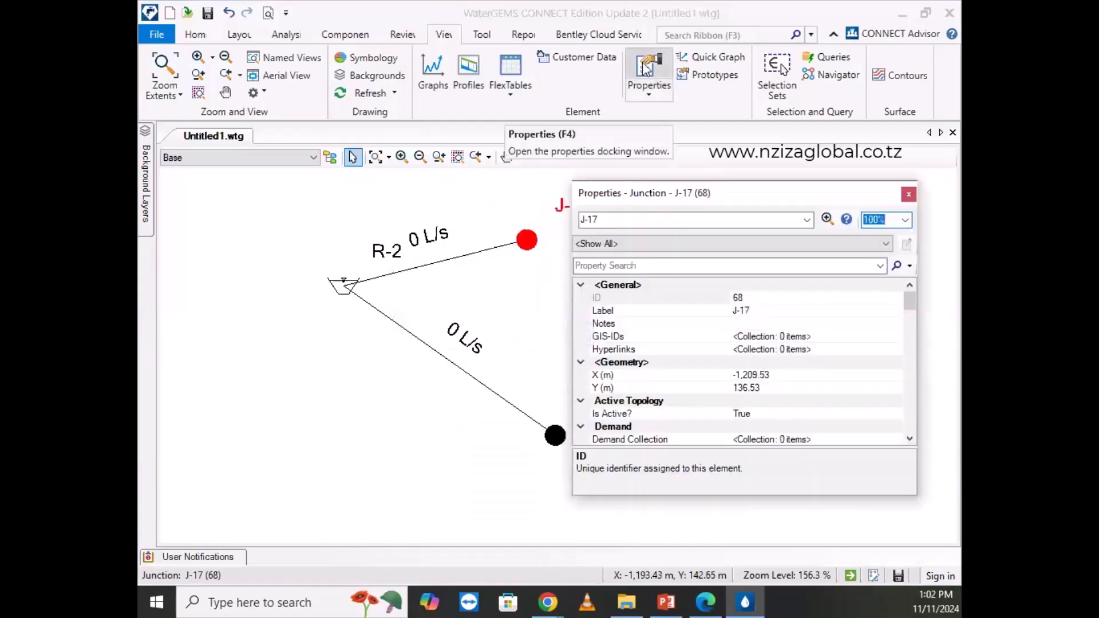
left_click(554, 435)
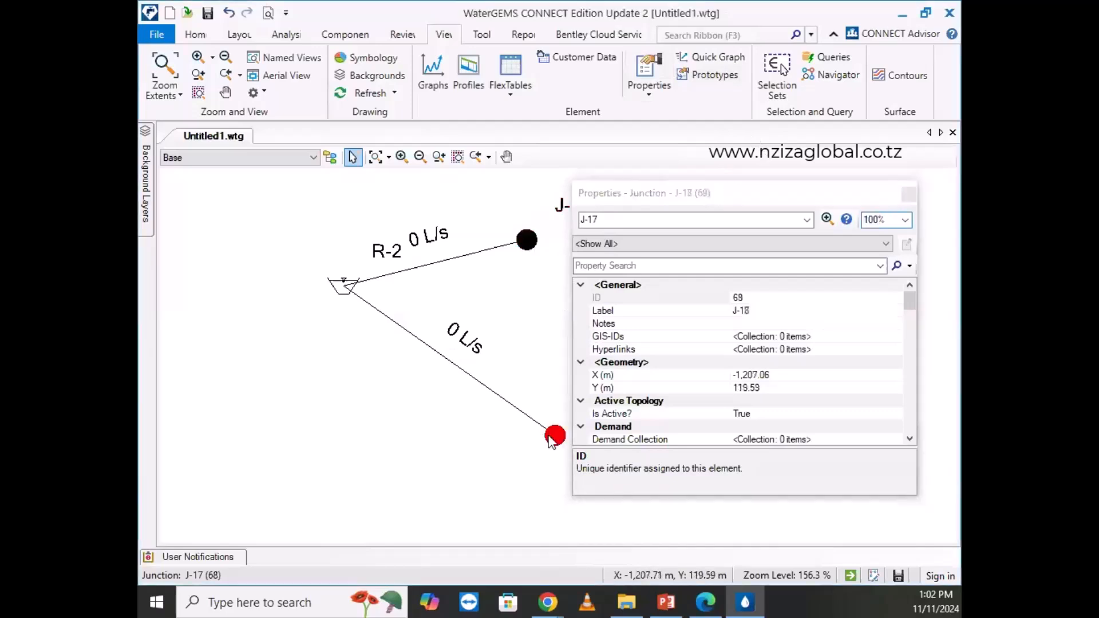
left_click(343, 284)
scroll(775, 368, "down", 6)
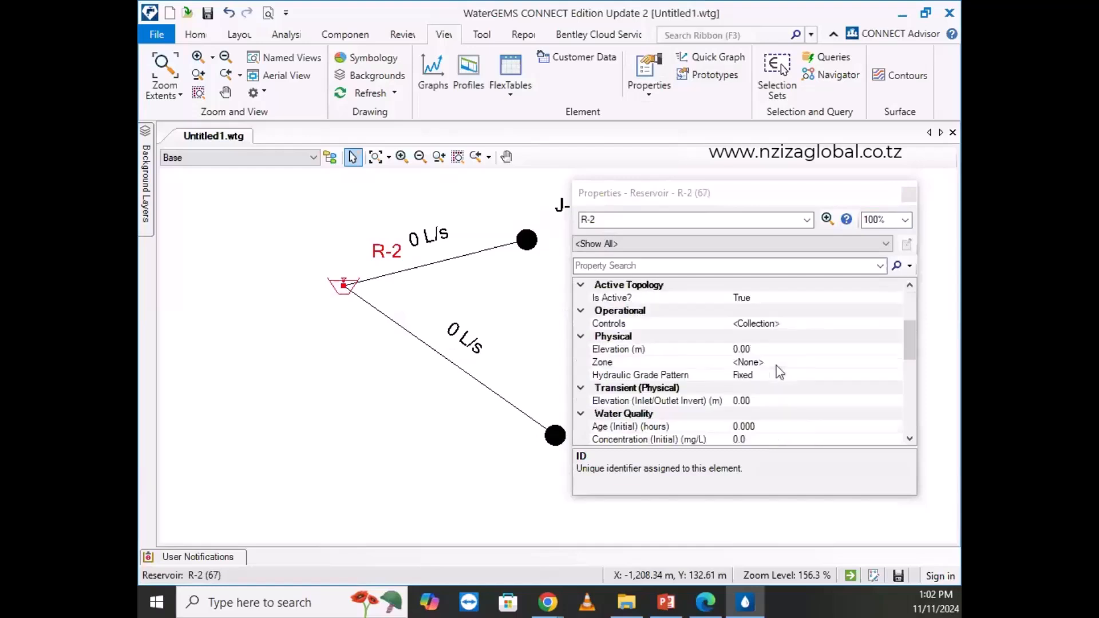
scroll(760, 401, "up", 4)
scroll(760, 401, "up", 2)
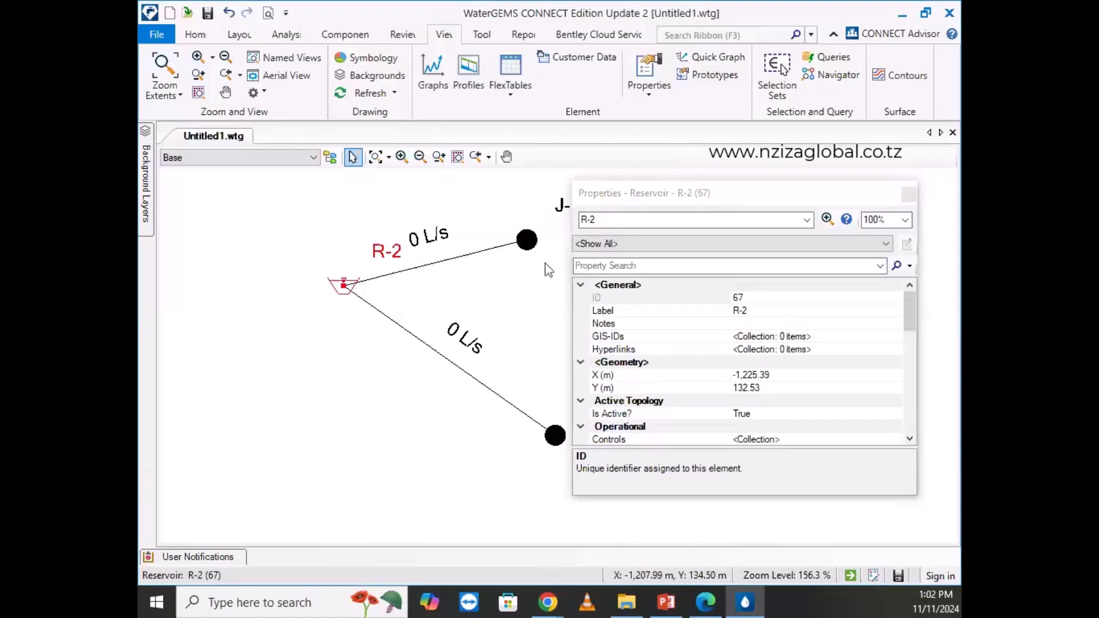
Examine junction J-17's properties, including the Demand, Pressure and Demand Adjusted Population results, and close the properties.
left_click(537, 243)
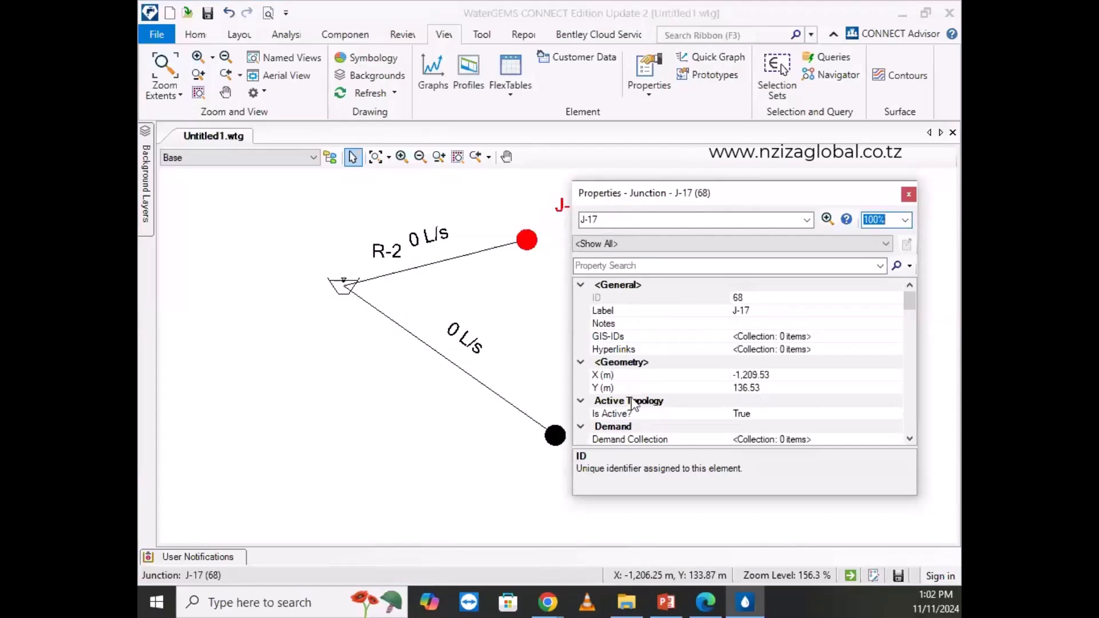
scroll(784, 395, "down", 3)
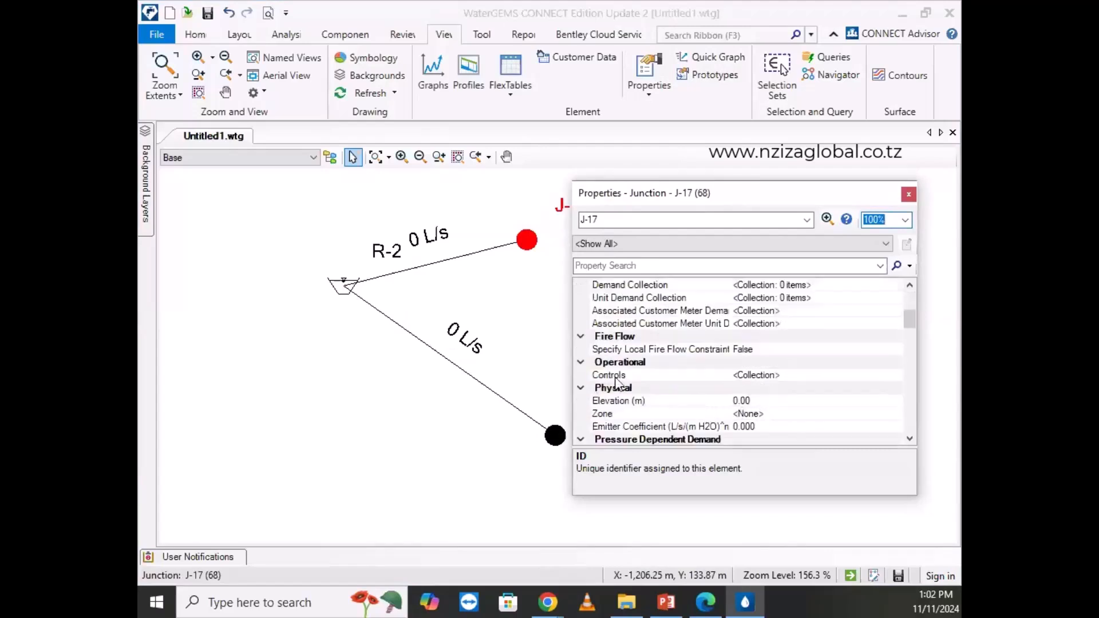
scroll(658, 423, "down", 1)
scroll(715, 424, "down", 2)
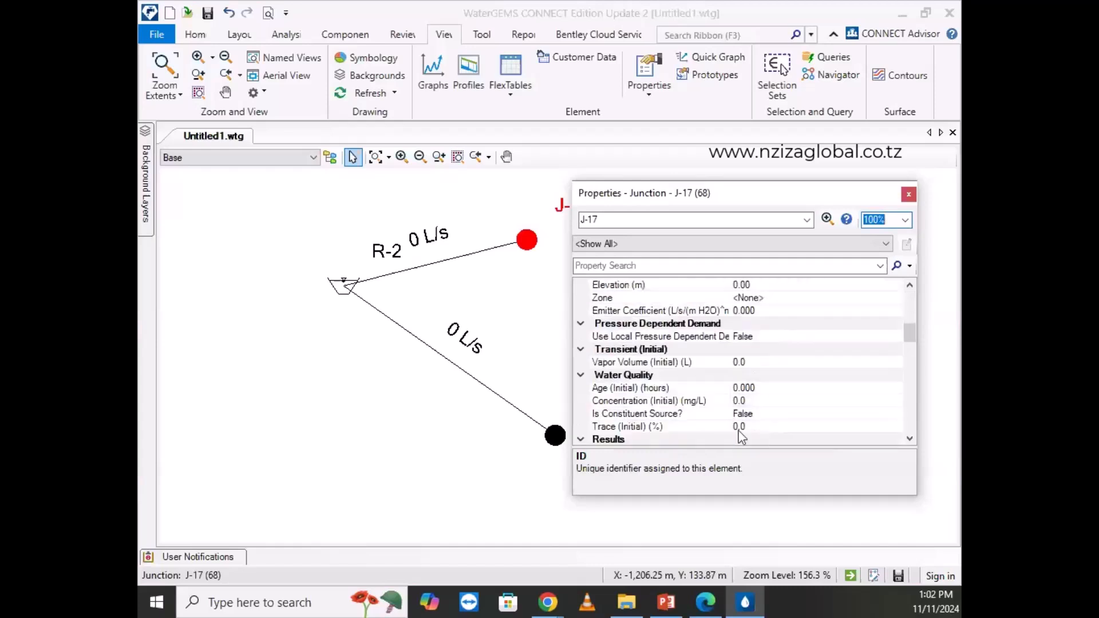
scroll(603, 373, "down", 5)
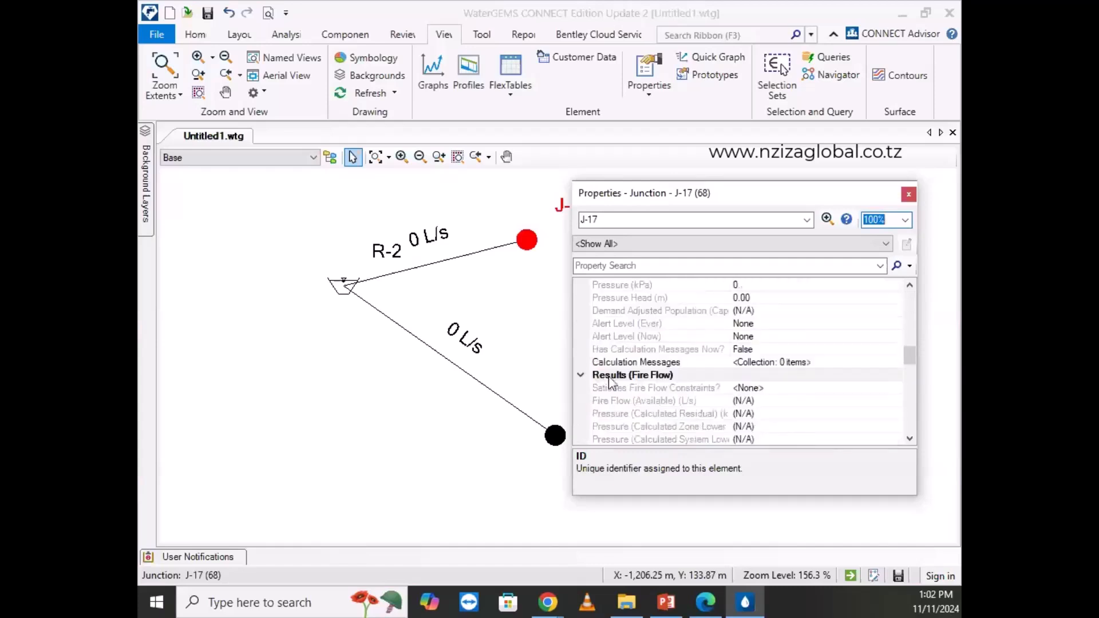
scroll(612, 383, "up", 2)
left_click(612, 350)
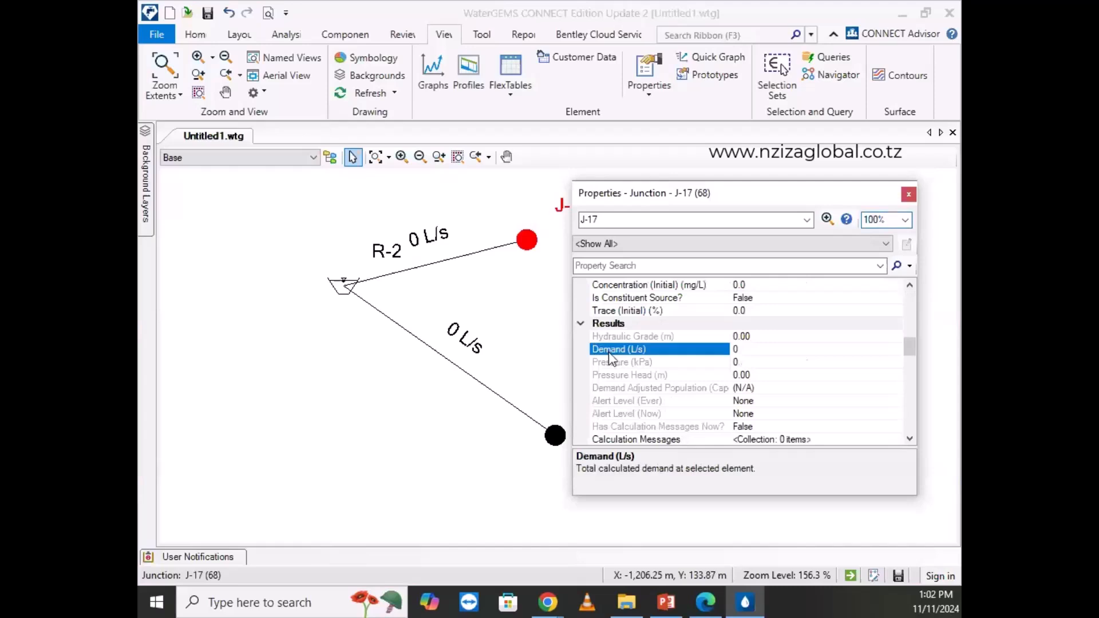
left_click(610, 363)
left_click(615, 388)
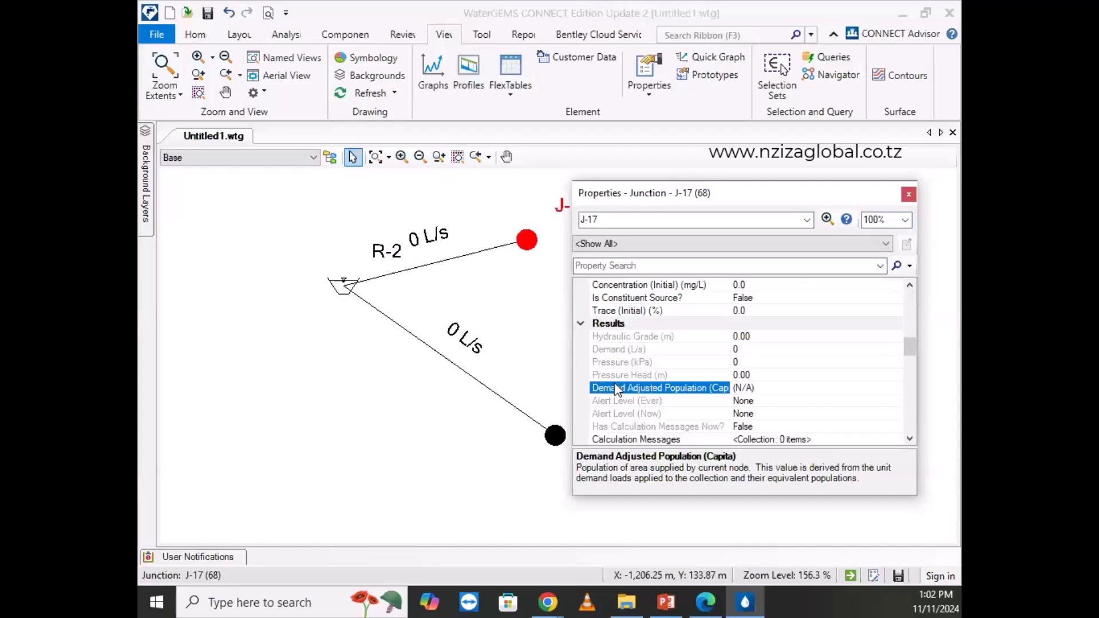
left_click(908, 198)
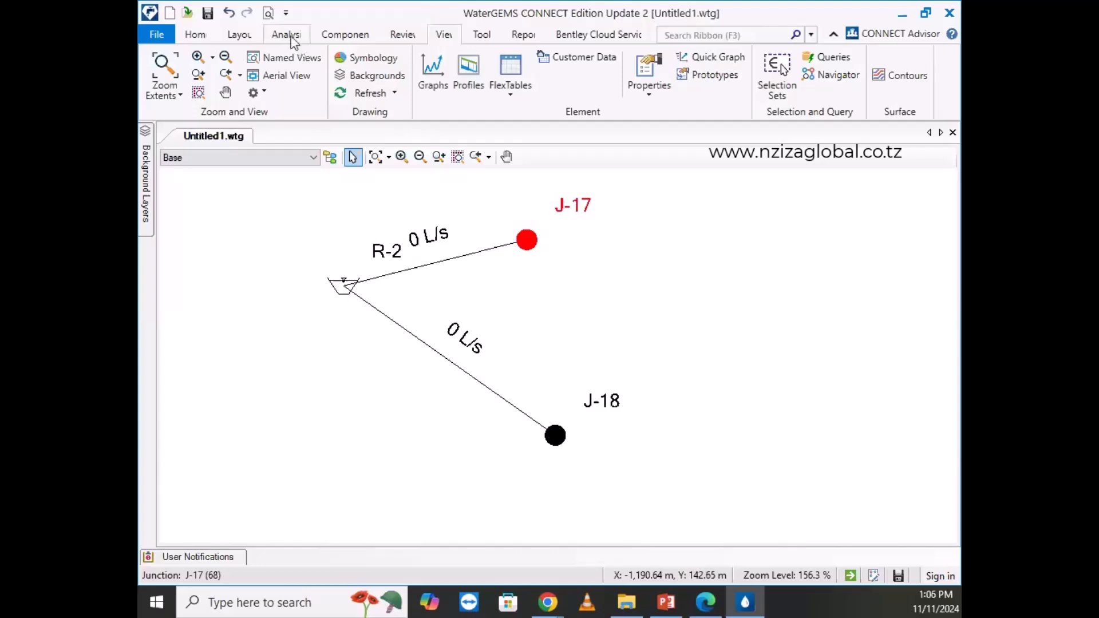
left_click(240, 35)
left_click(193, 35)
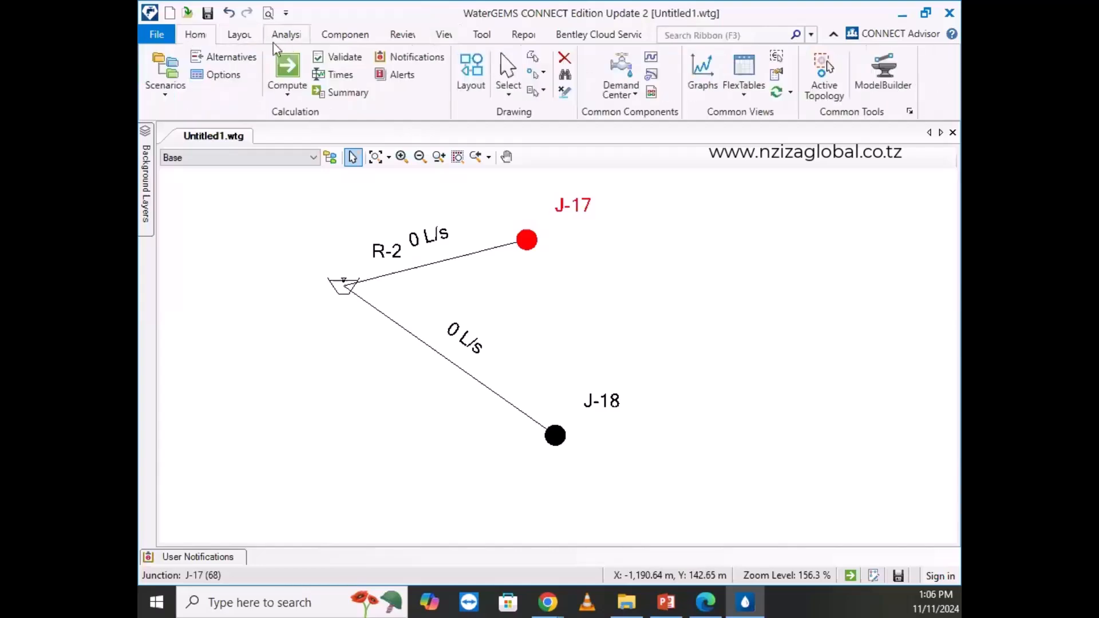
left_click(246, 40)
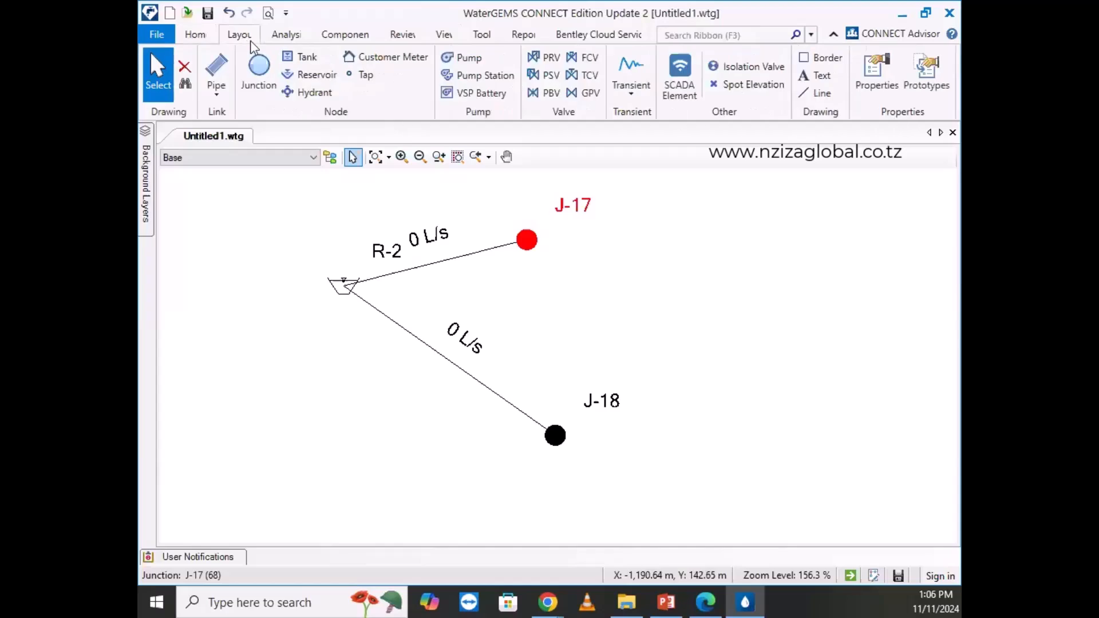
left_click(370, 38)
left_click(402, 38)
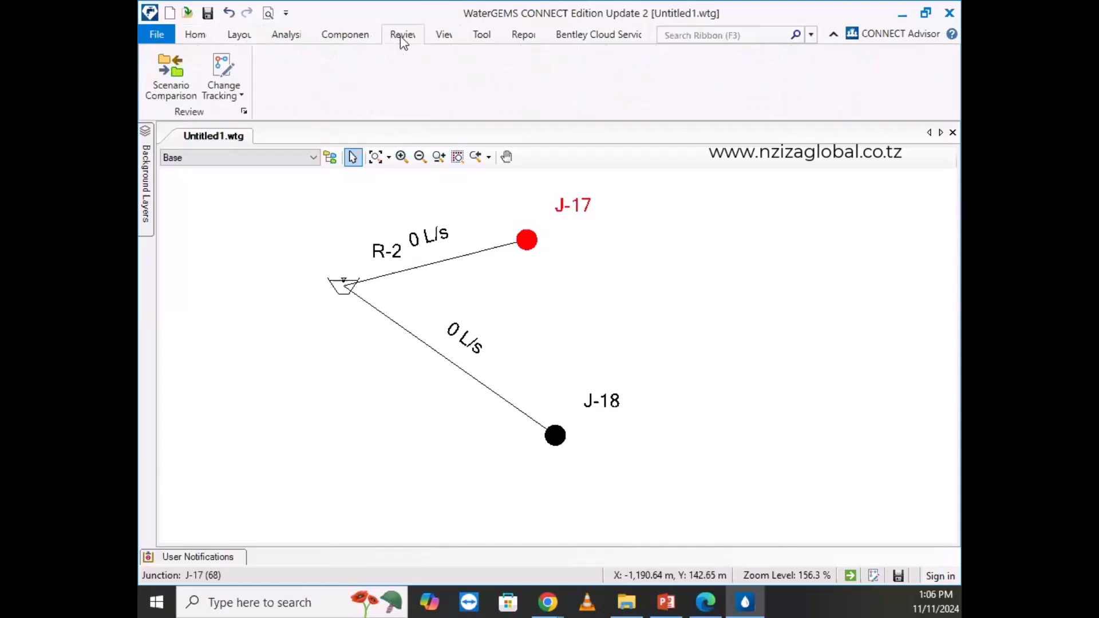
left_click(442, 40)
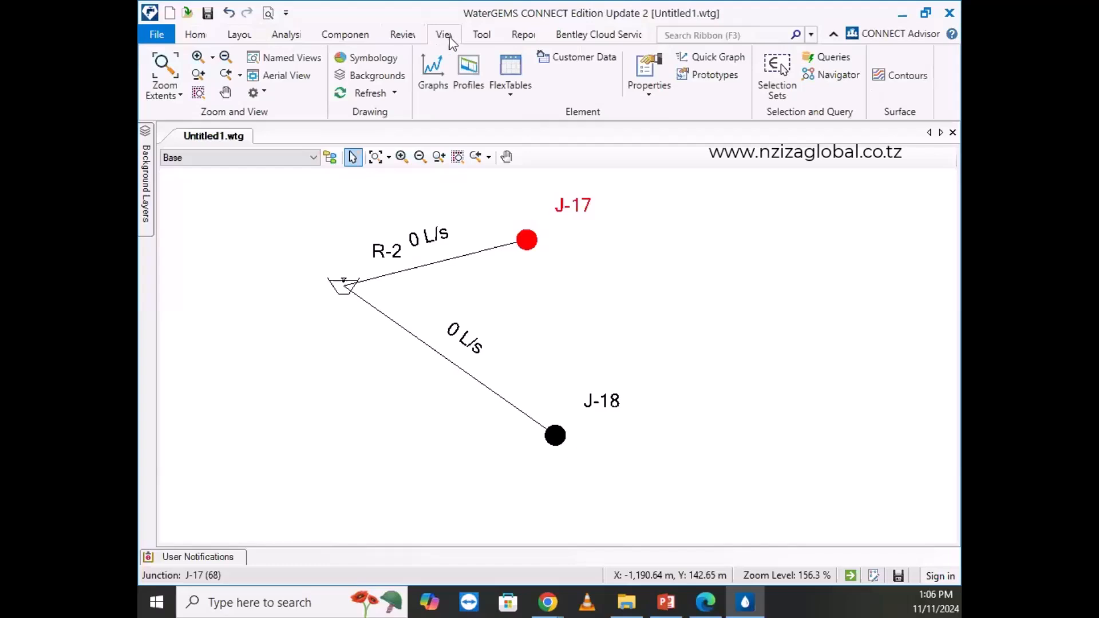
left_click(475, 39)
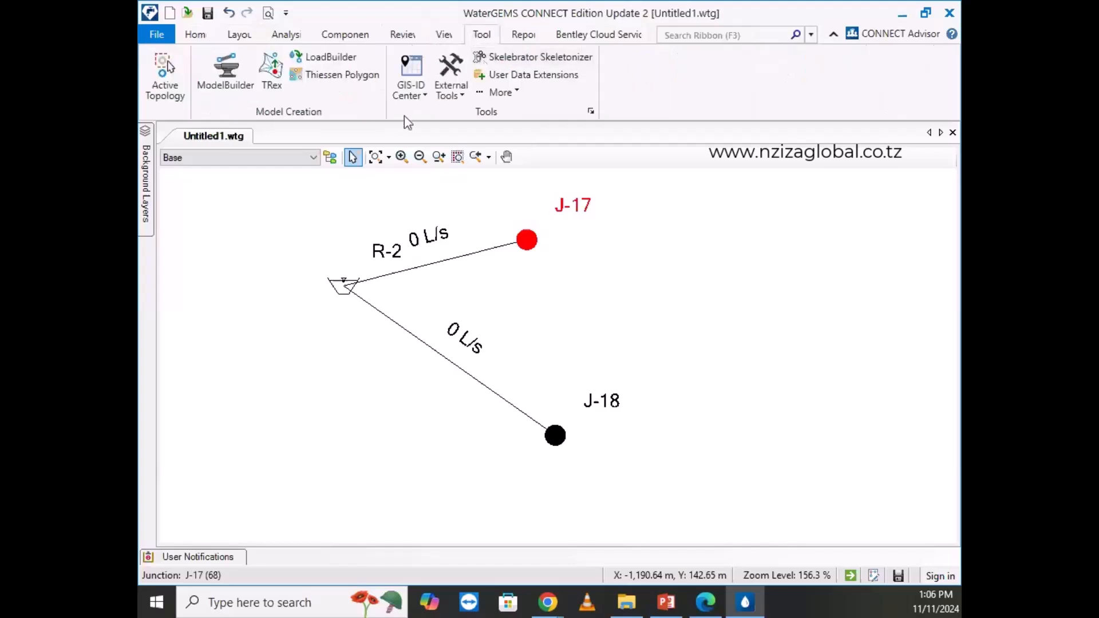
left_click(401, 38)
left_click(436, 36)
left_click(479, 35)
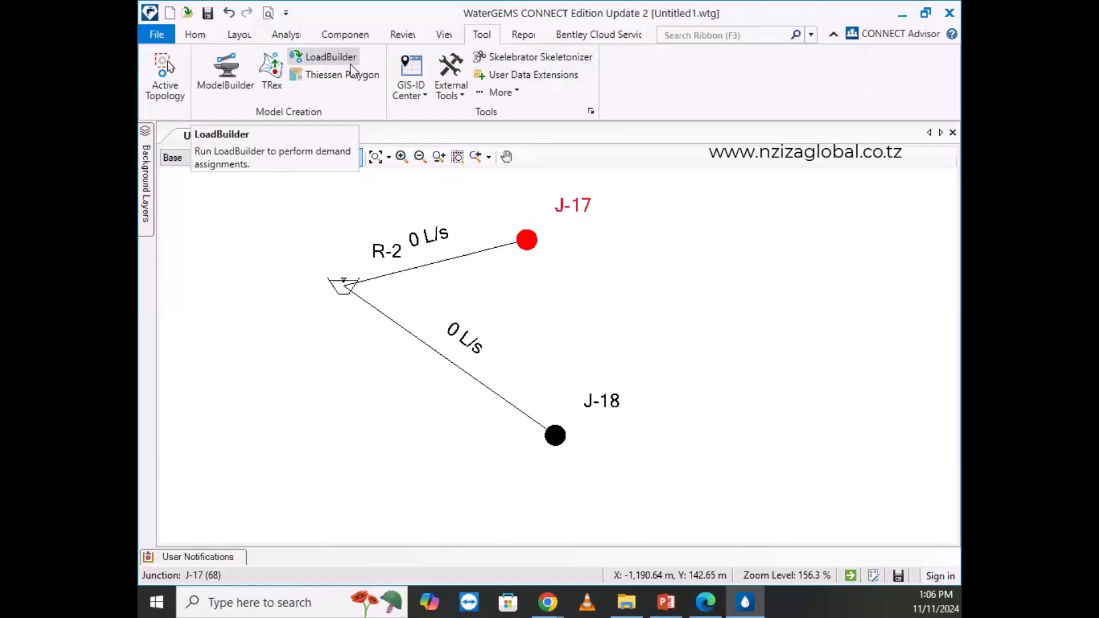
Look over the Home and Tools commands, view the global settings in Options, and close the dialog unchanged.
left_click(205, 39)
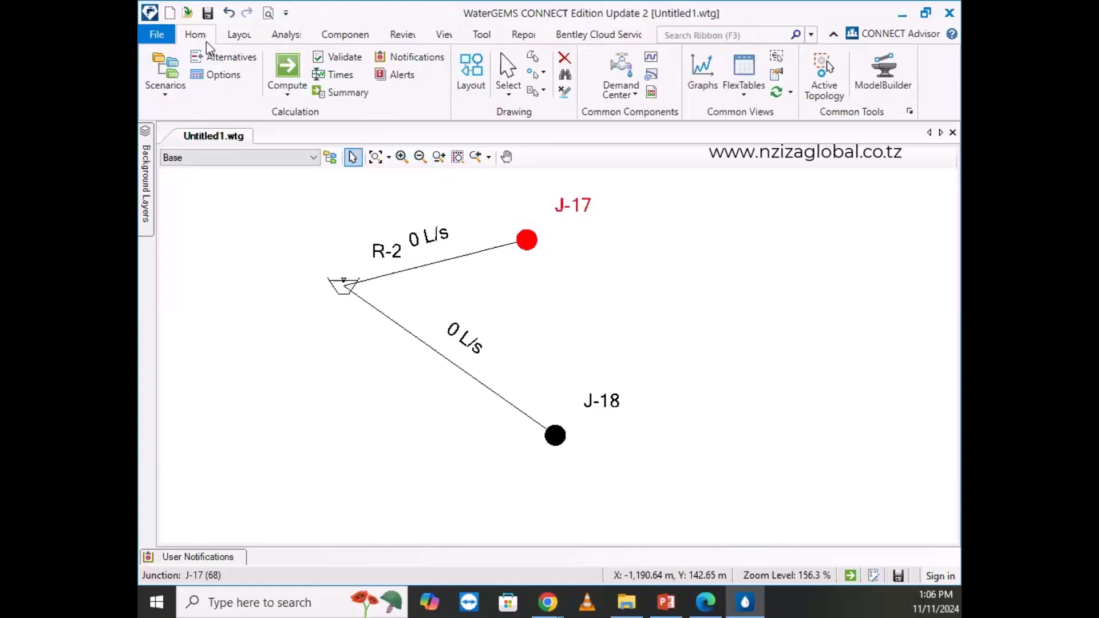
left_click(484, 35)
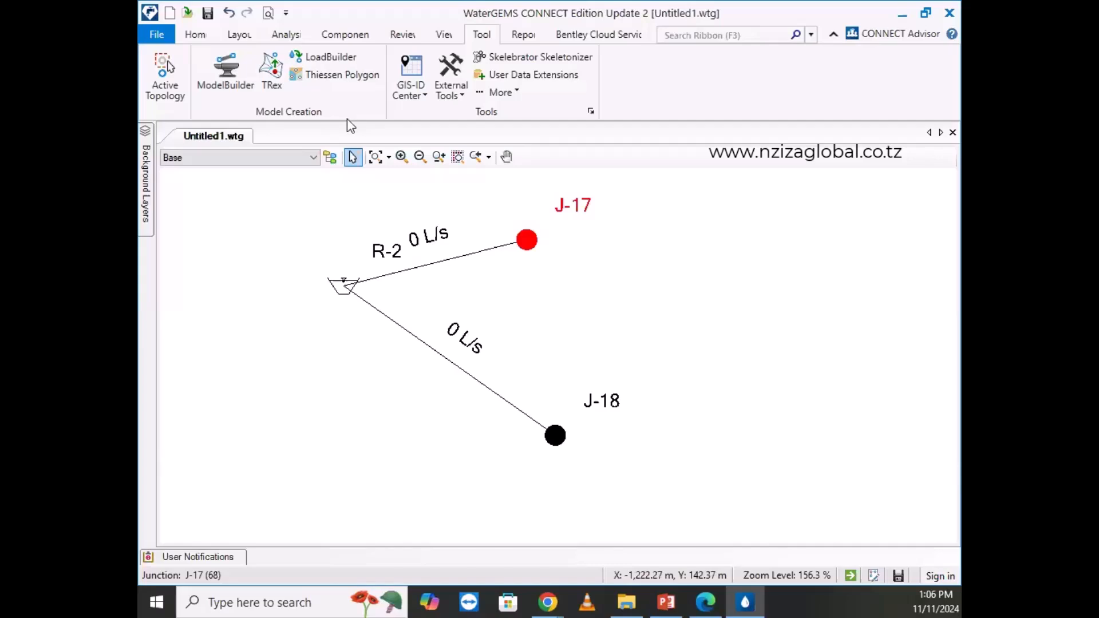
left_click(592, 111)
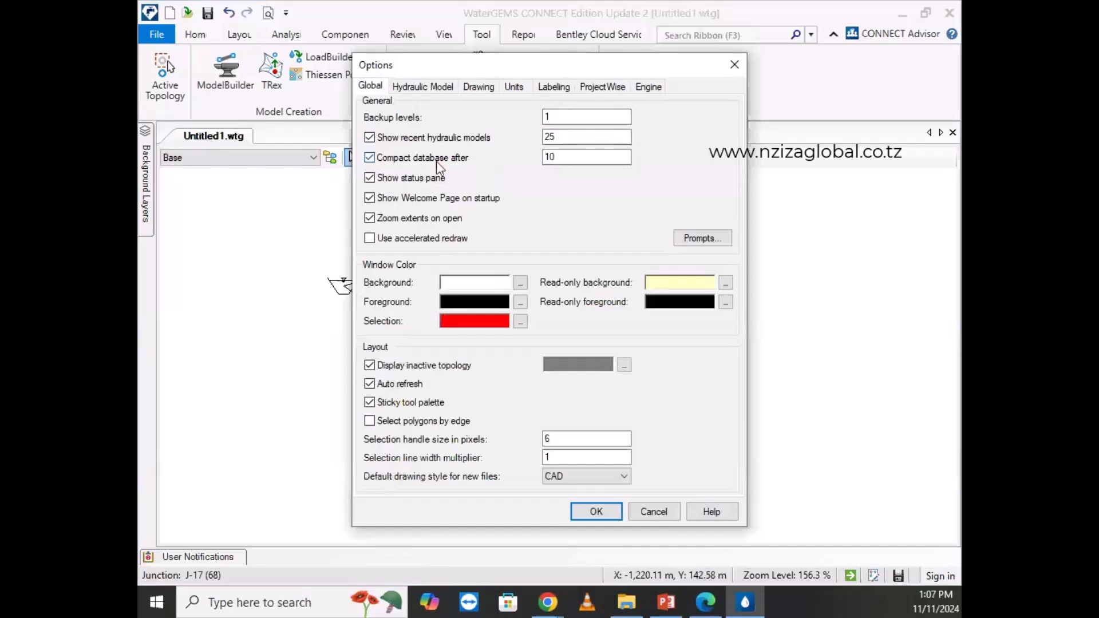
left_click(733, 65)
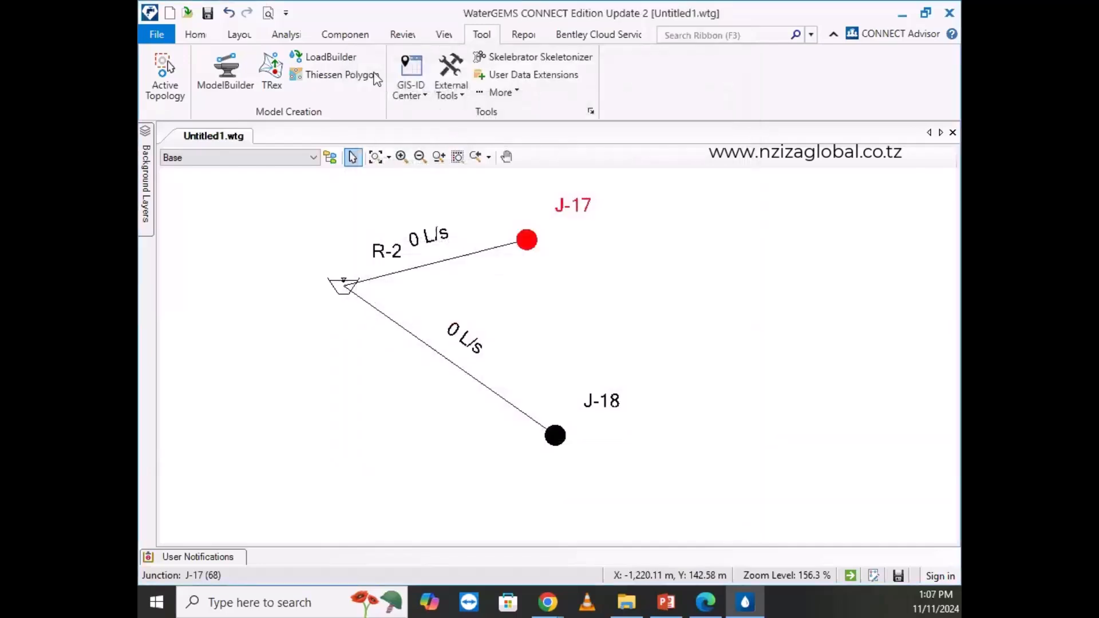
left_click(195, 35)
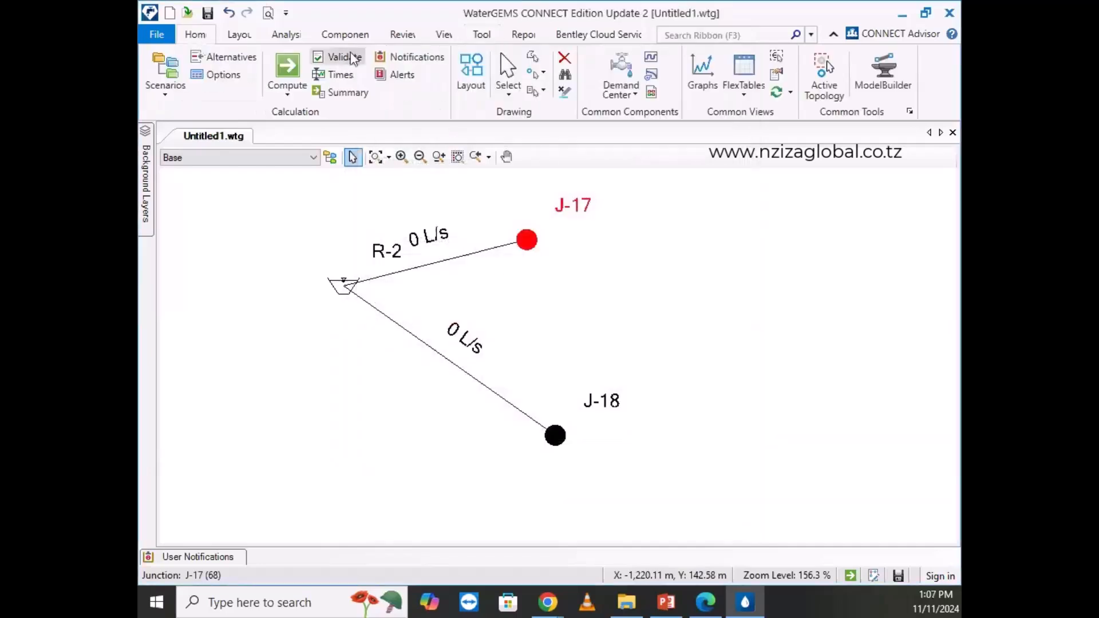
left_click(475, 36)
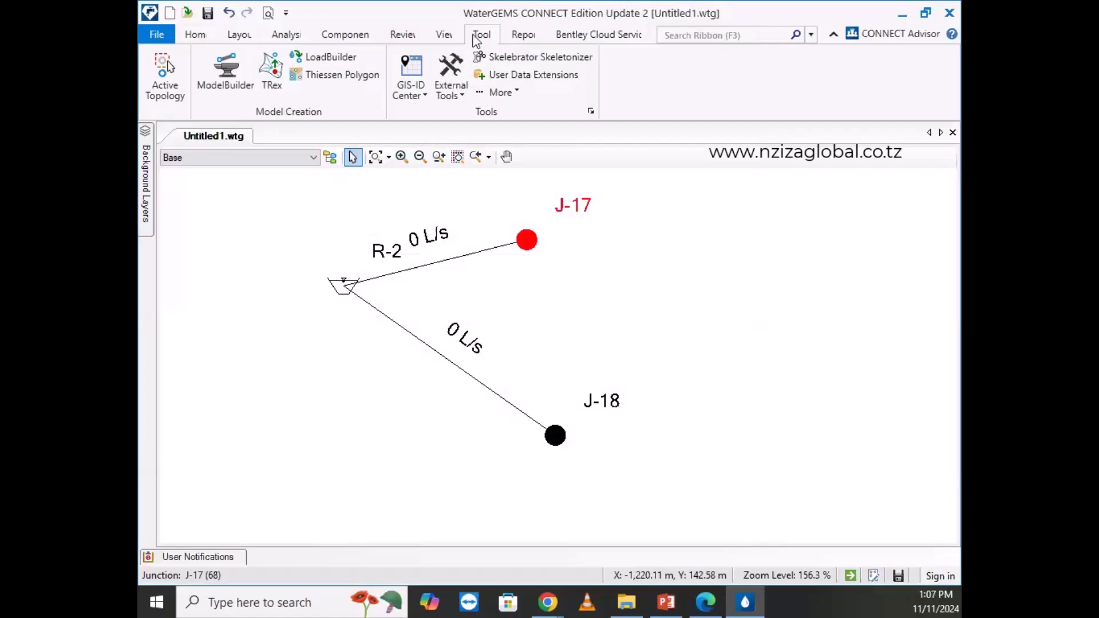
Open the Units settings in Options and examine the list of quantities with their units and display precision.
left_click(591, 112)
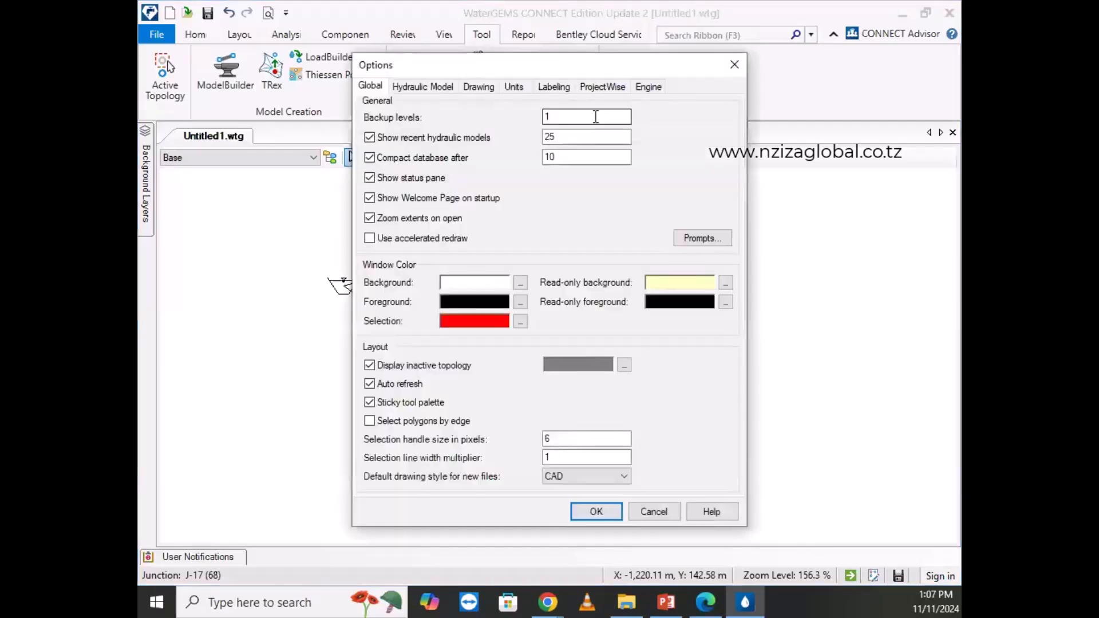
left_click(513, 85)
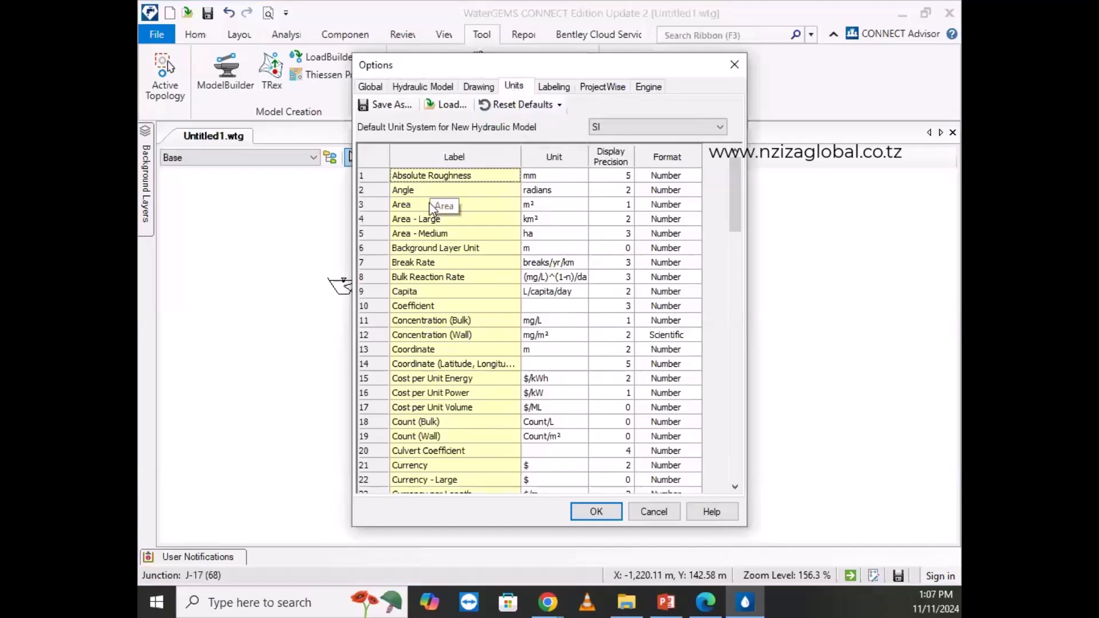
scroll(603, 238, "down", 17)
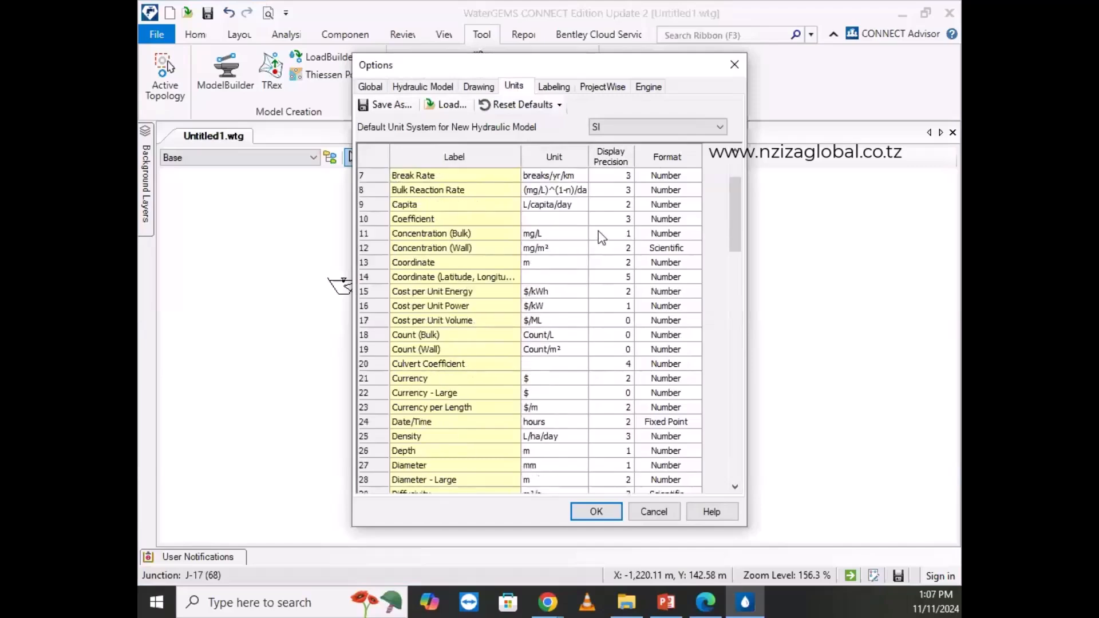
scroll(572, 321, "down", 8)
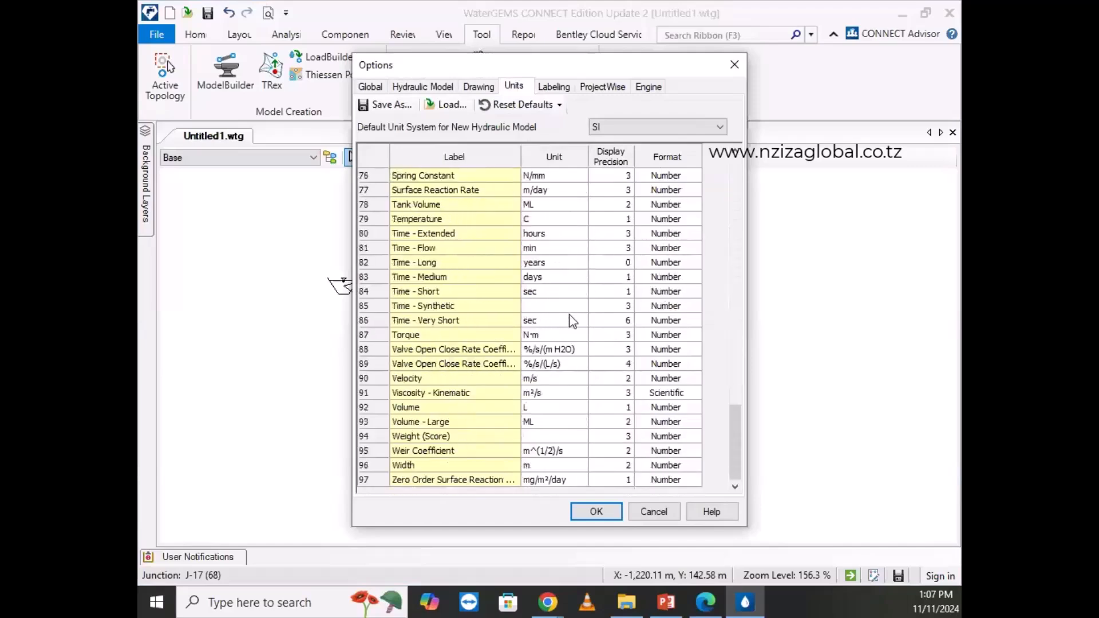
scroll(572, 389, "up", 20)
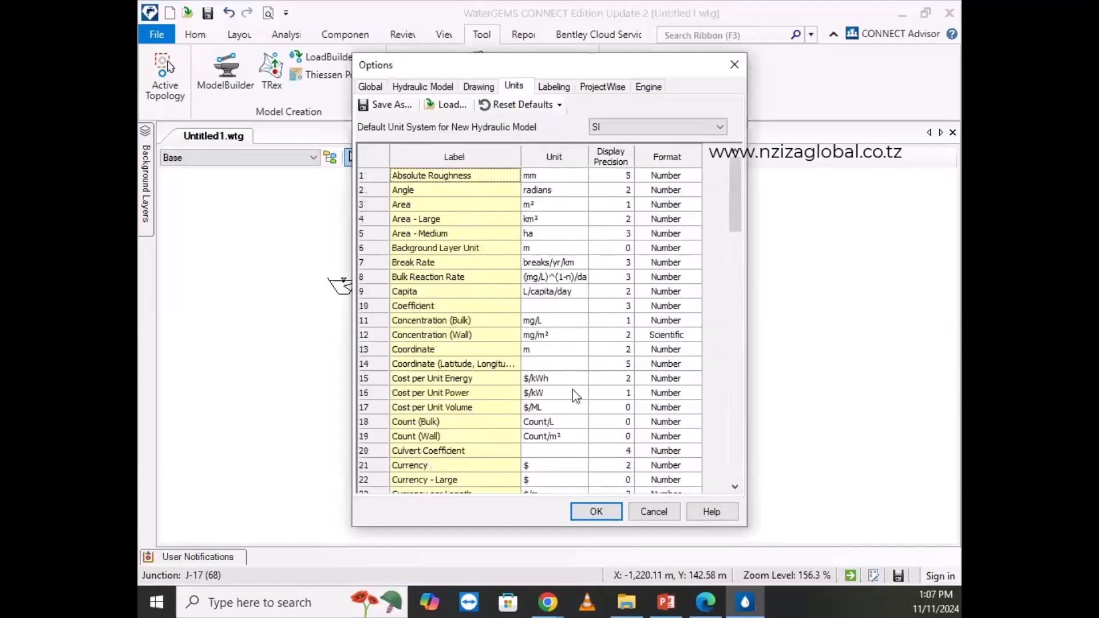
scroll(564, 393, "down", 20)
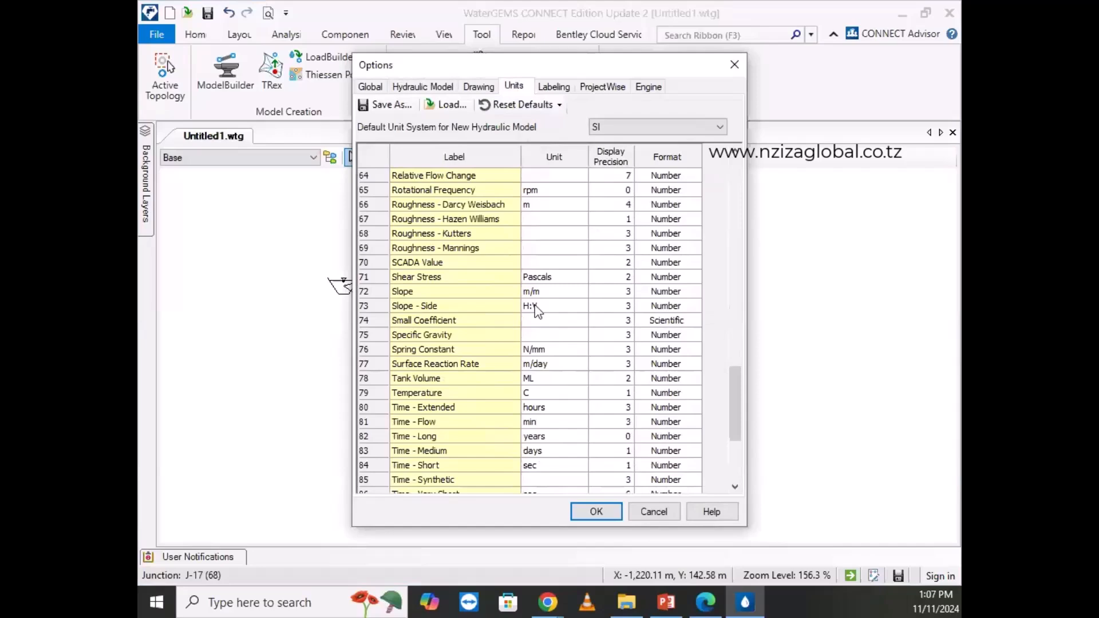
scroll(537, 311, "up", 16)
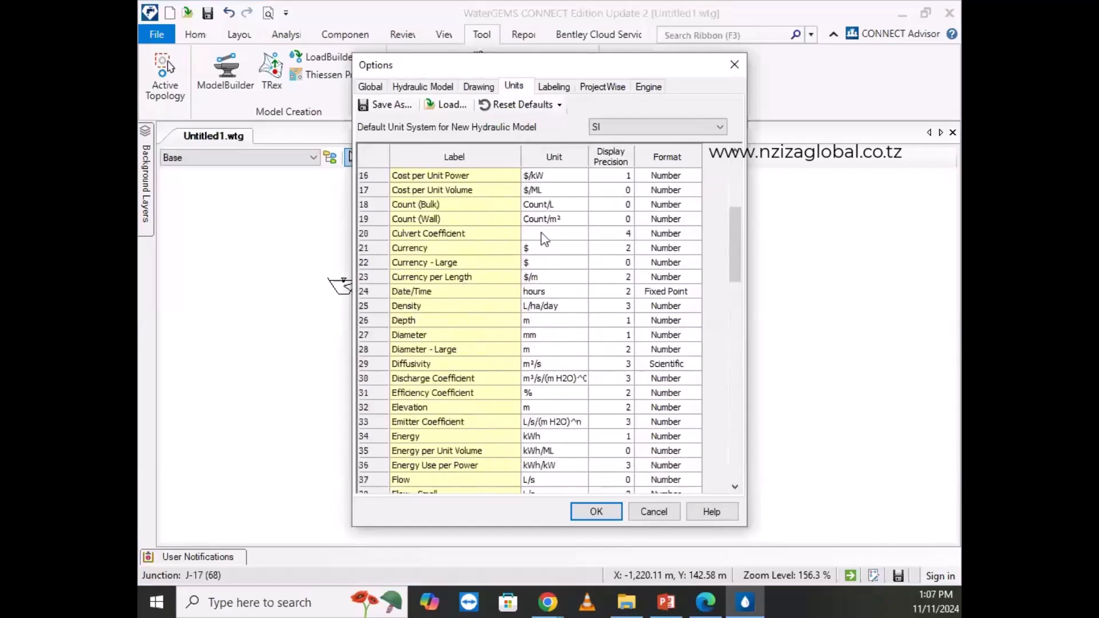
scroll(541, 233, "up", 3)
Reset the unit defaults to SI.
left_click(527, 104)
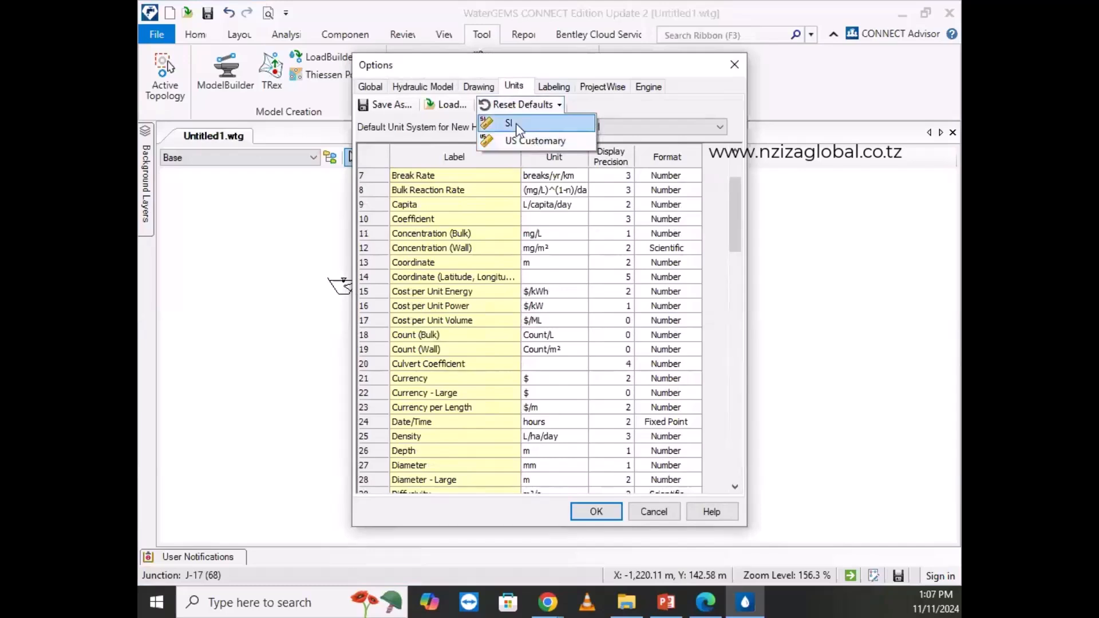
left_click(515, 123)
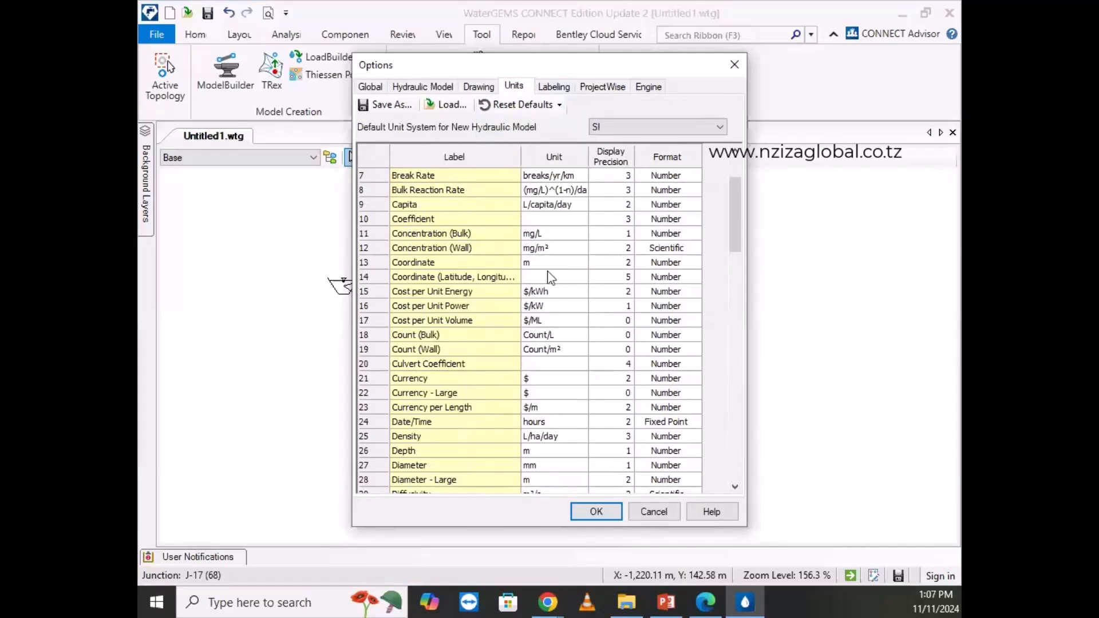
left_click(553, 106)
left_click(509, 122)
Reset the unit defaults to US Customary to compare them, and restore SI.
left_click(535, 105)
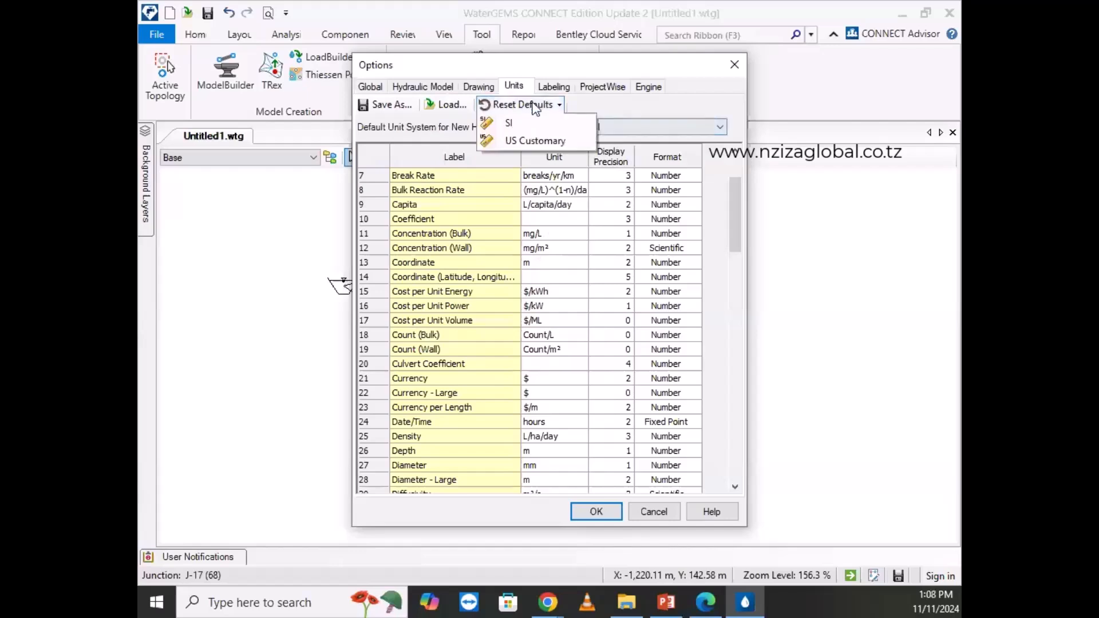
left_click(551, 146)
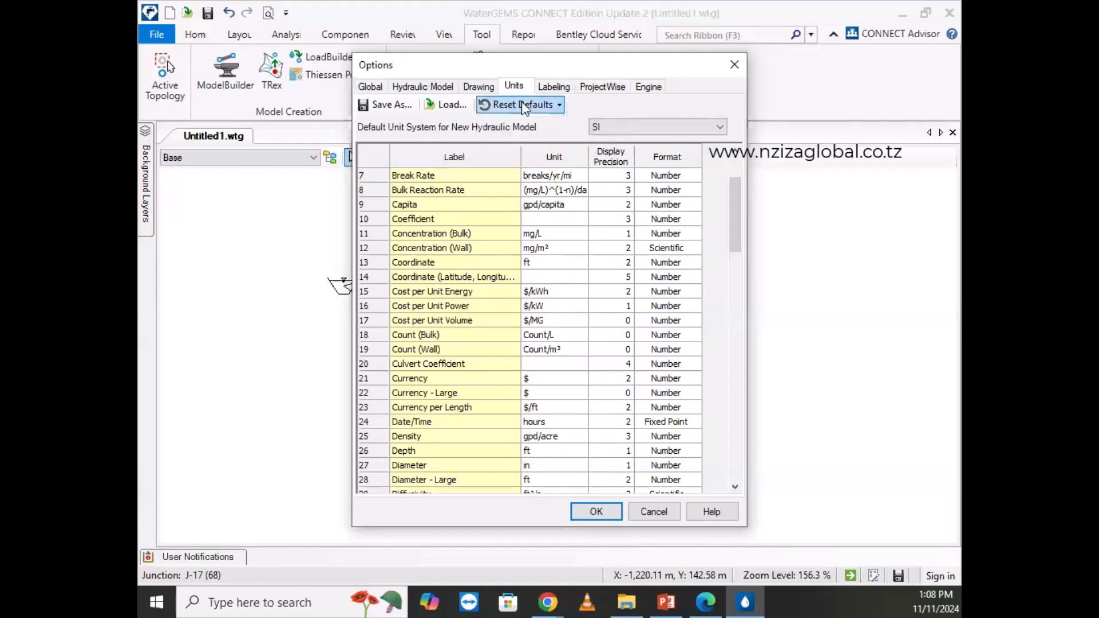
left_click(550, 111)
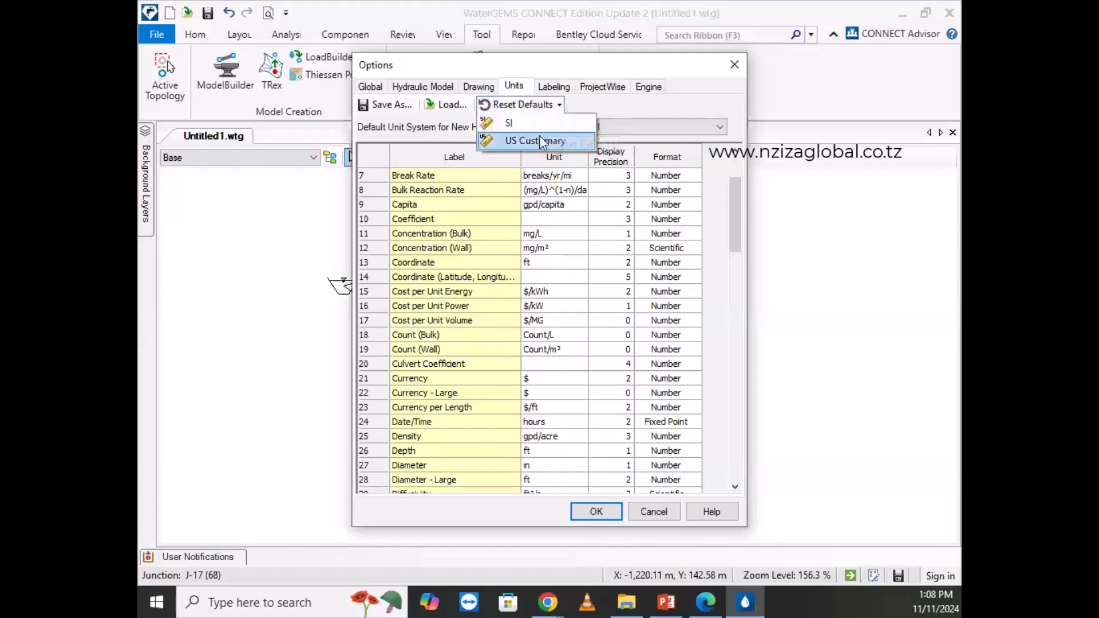
left_click(521, 122)
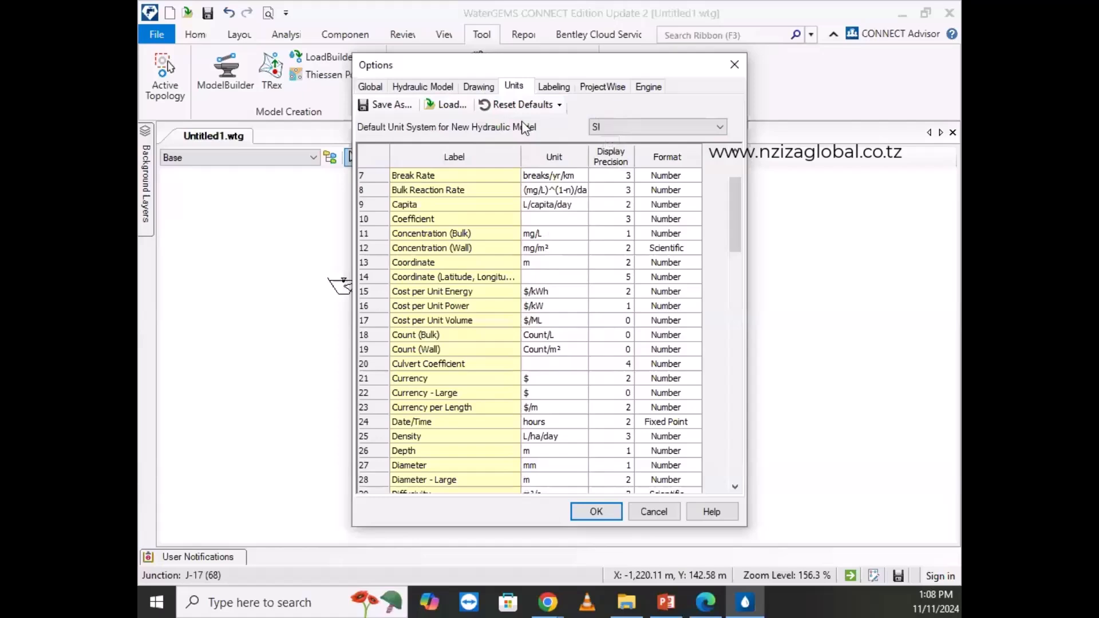
Look through the complete list of SI units, down to the last quantity and back to the first.
scroll(571, 287, "down", 14)
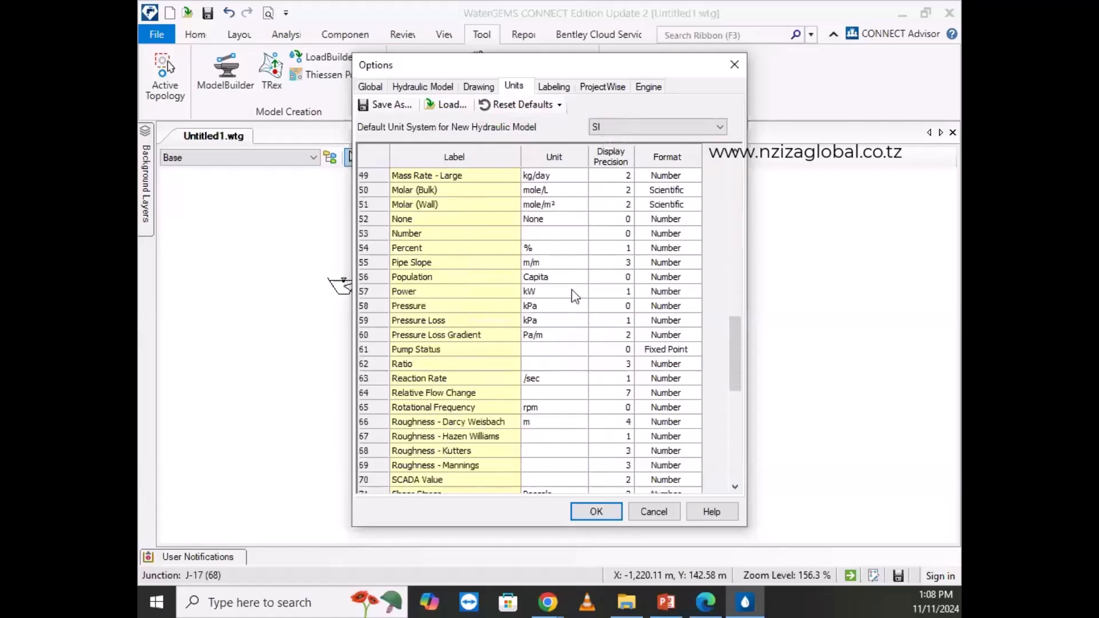
scroll(574, 295, "down", 9)
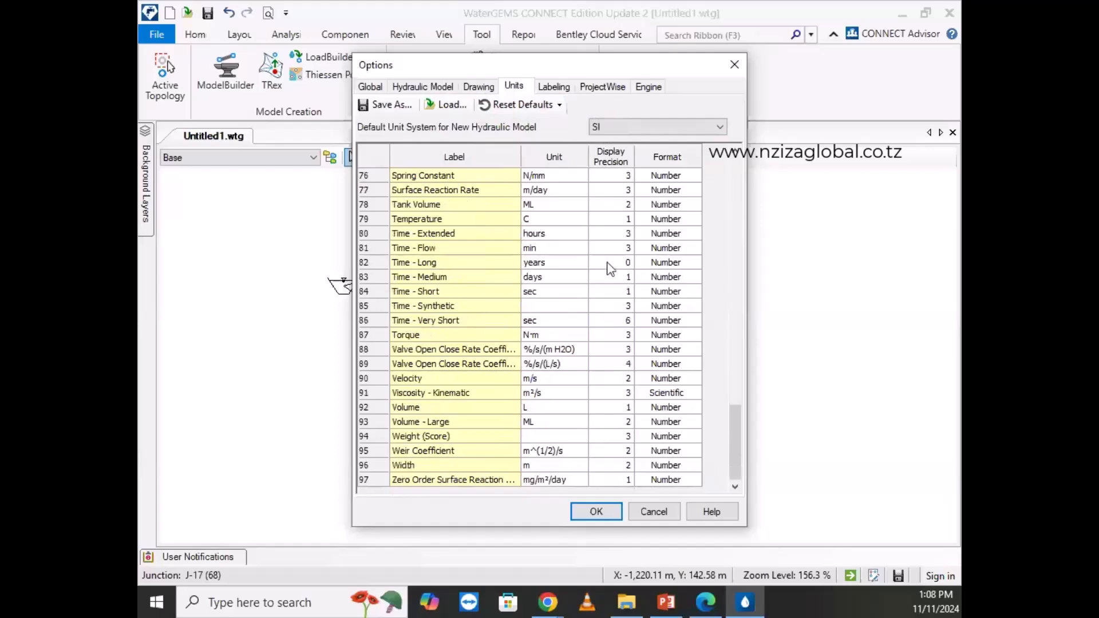
scroll(596, 239, "up", 8)
scroll(596, 239, "up", 17)
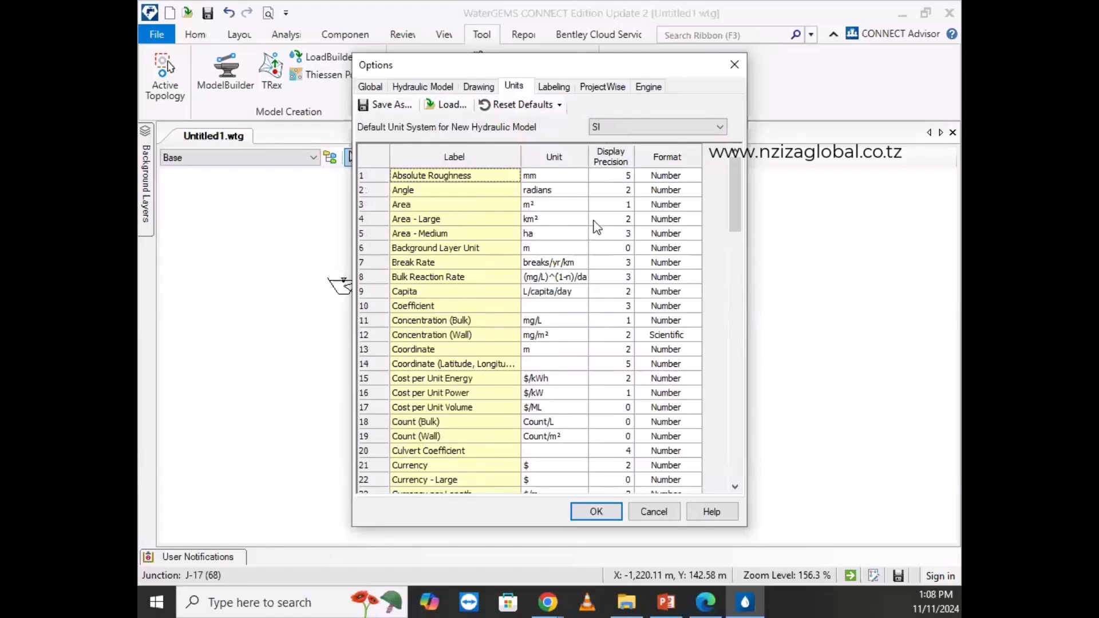
Reapply the SI unit defaults and check the default unit system choices for new hydraulic models, keeping SI.
left_click(544, 106)
left_click(523, 120)
left_click(618, 127)
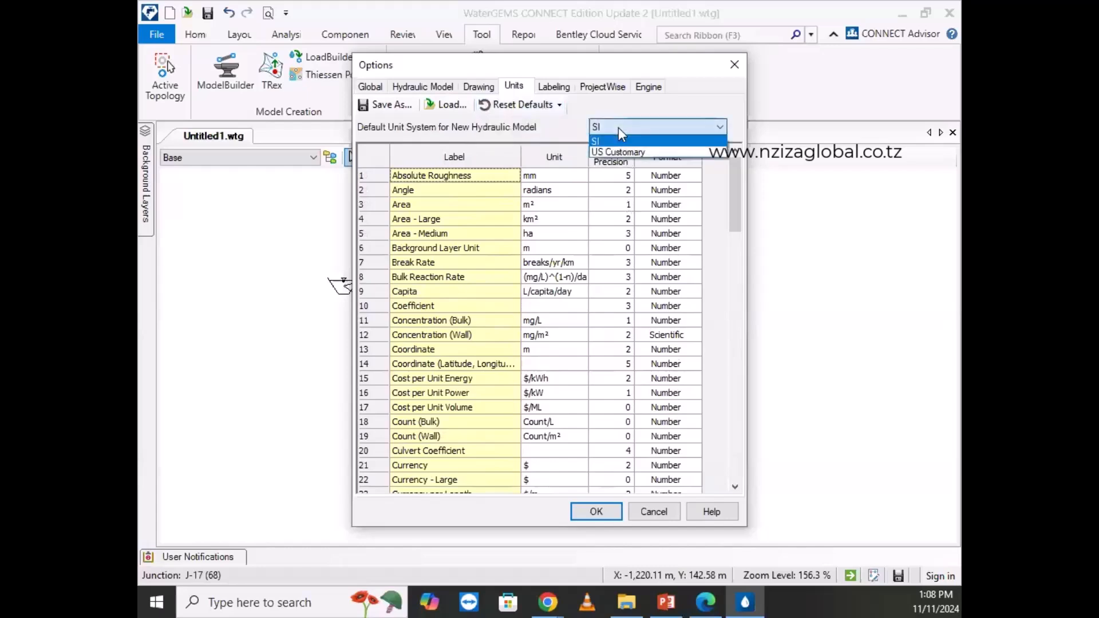
left_click(619, 127)
Examine the units assigned to hydraulic quantities such as Diameter, Elevation, Flow, Head, Headloss and Length.
scroll(613, 276, "down", 7)
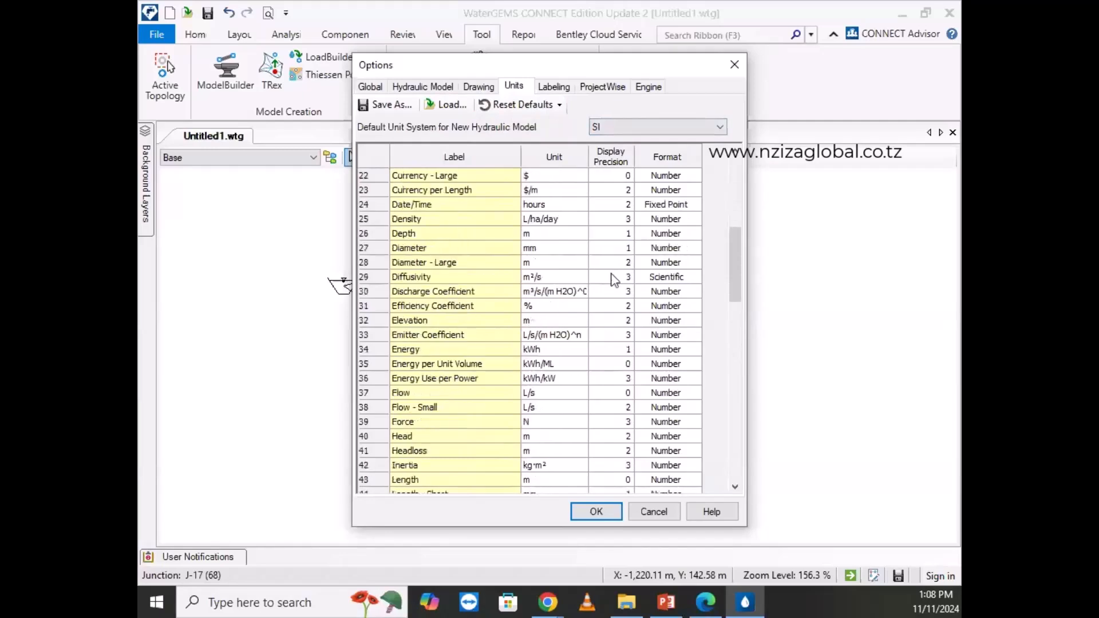
scroll(613, 279, "up", 1)
scroll(614, 279, "up", 6)
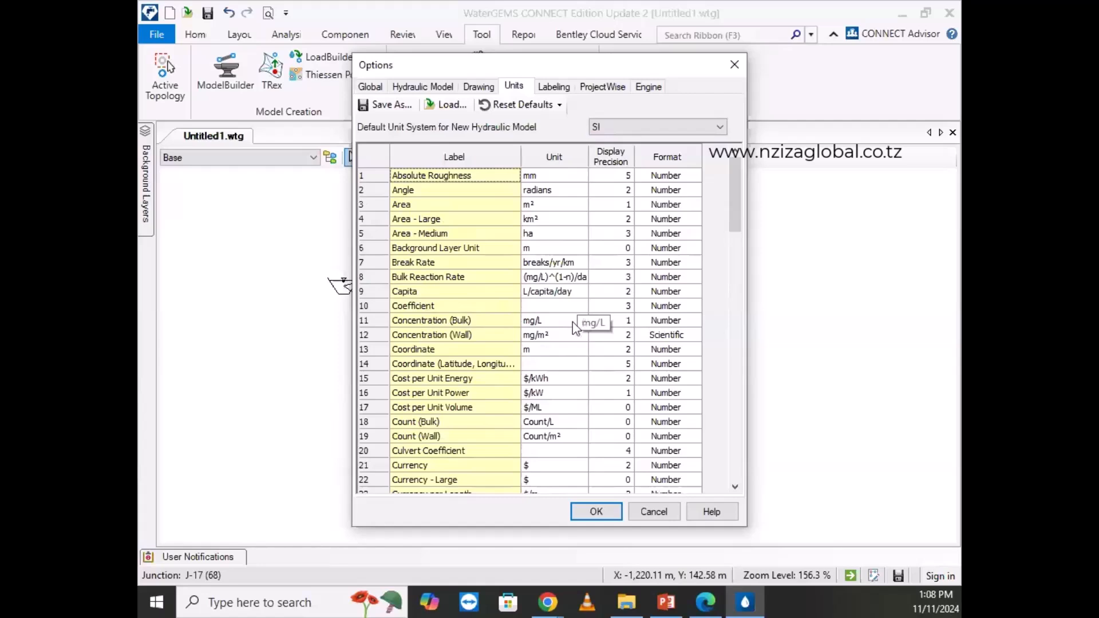
scroll(568, 323, "down", 1)
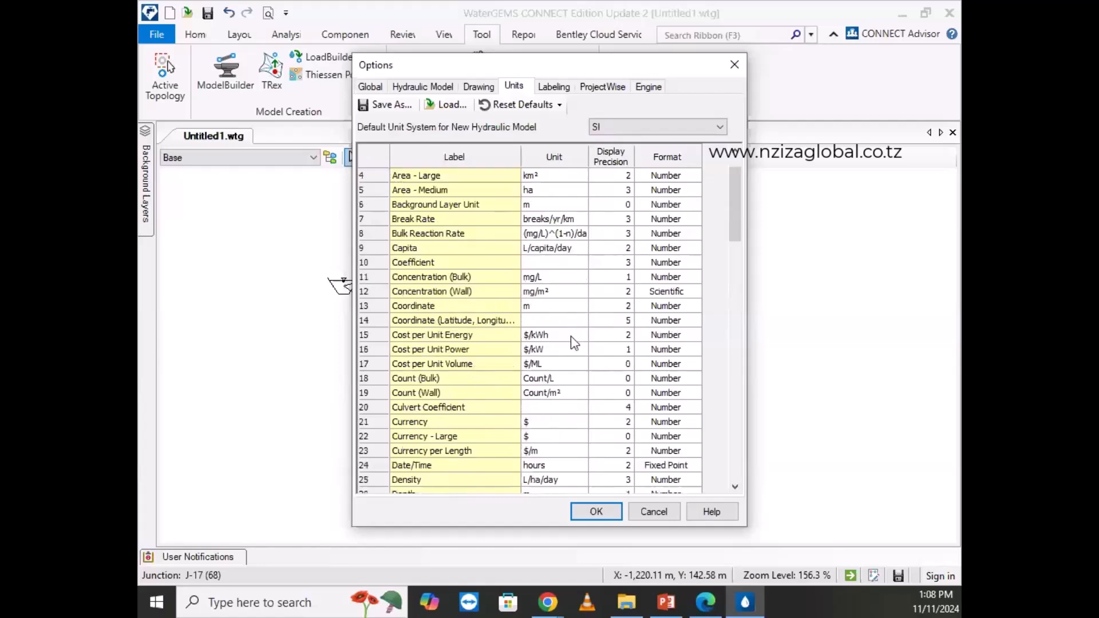
scroll(571, 335, "down", 4)
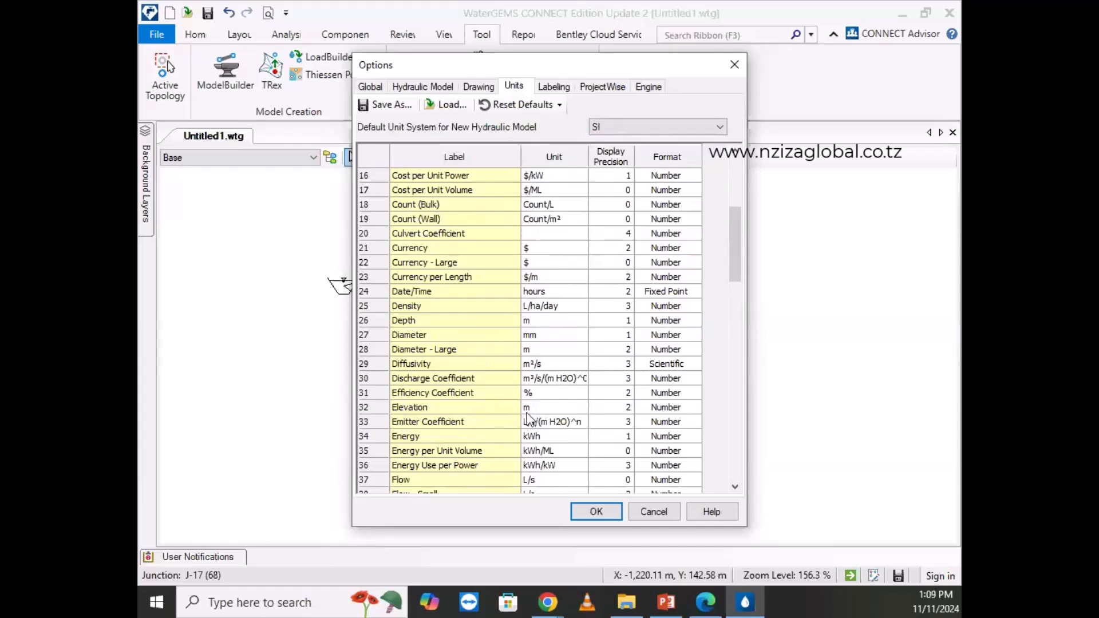
scroll(435, 465, "down", 1)
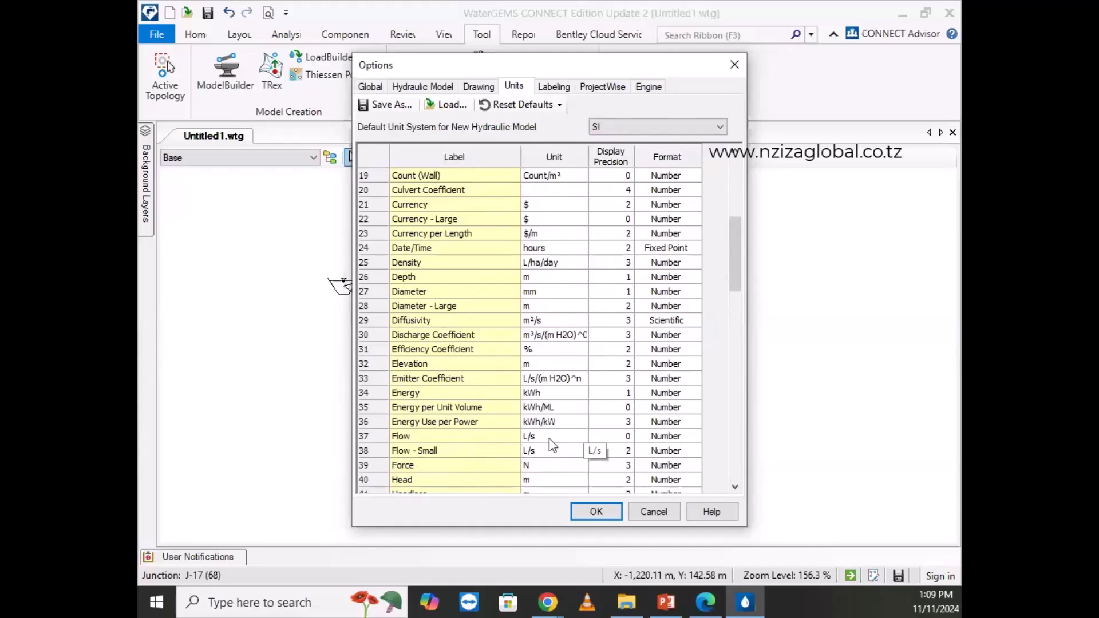
scroll(550, 438, "down", 1)
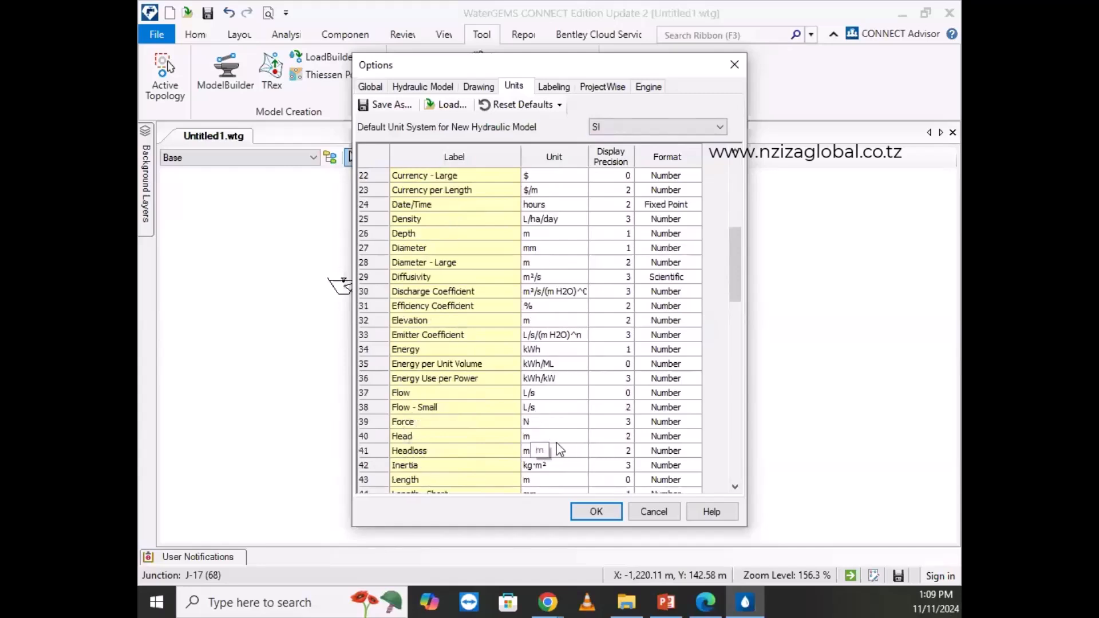
scroll(458, 475, "down", 1)
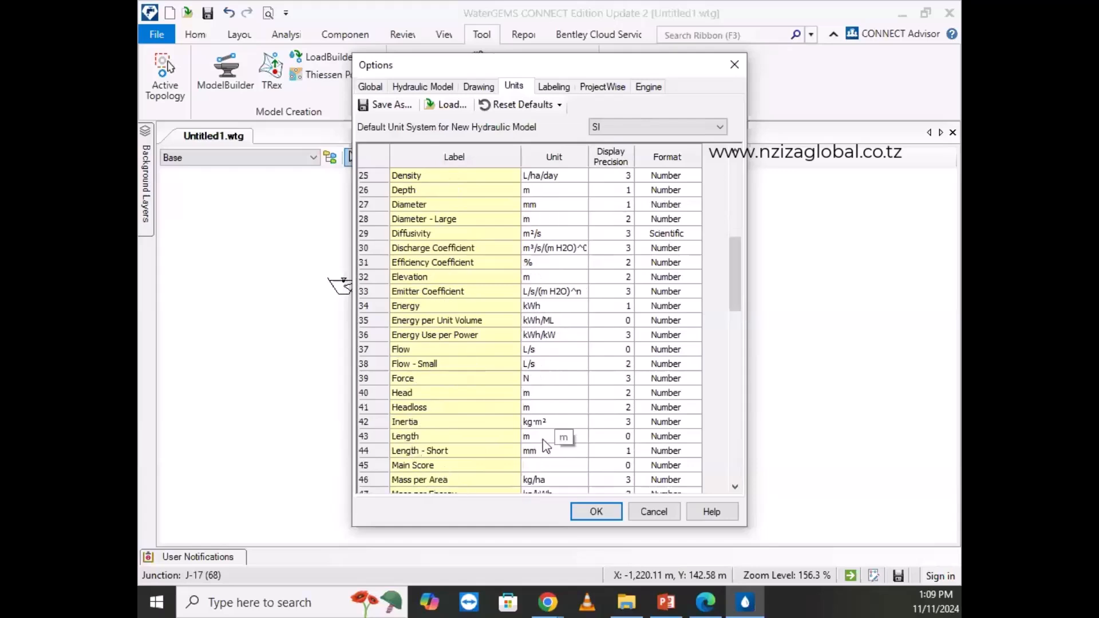
Find Pressure in the units list and check its available unit choices, keeping kPa.
scroll(452, 475, "down", 2)
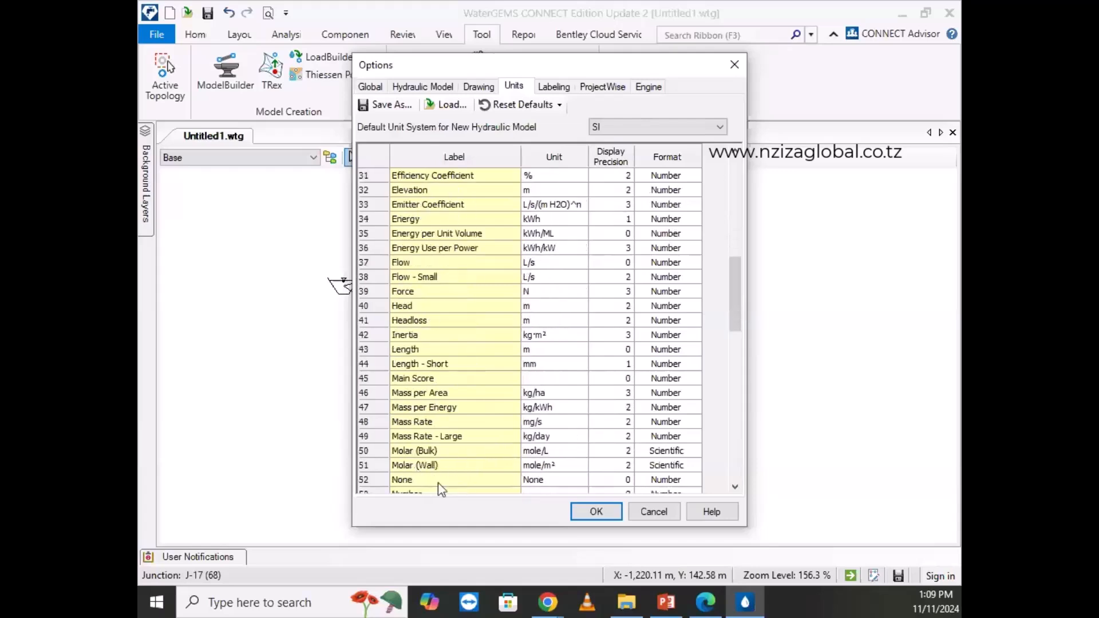
scroll(441, 487, "down", 1)
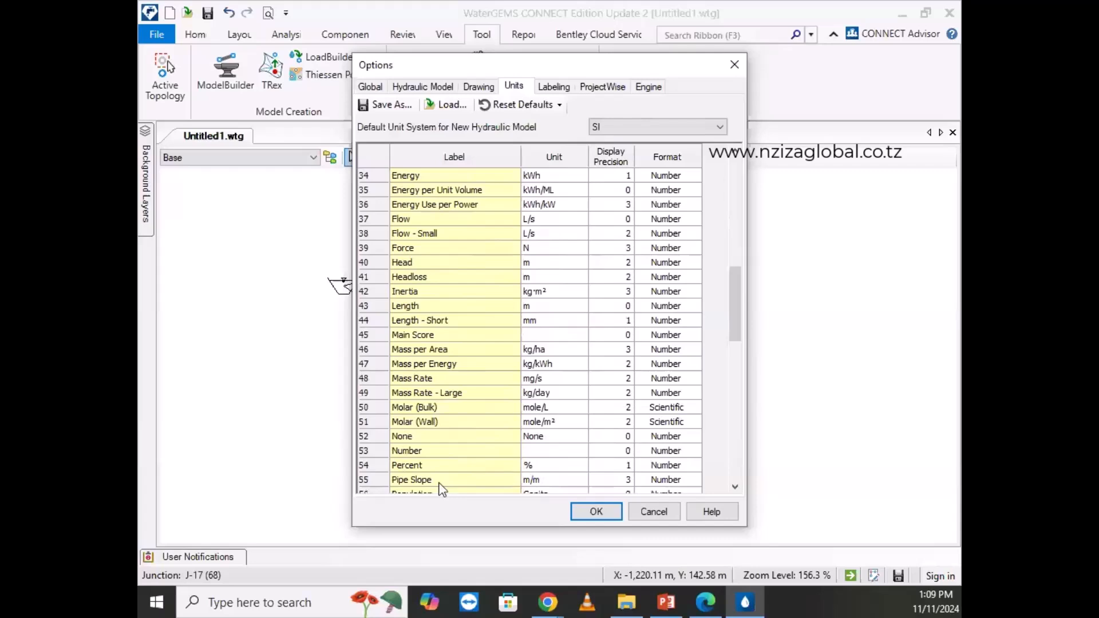
scroll(441, 488, "down", 1)
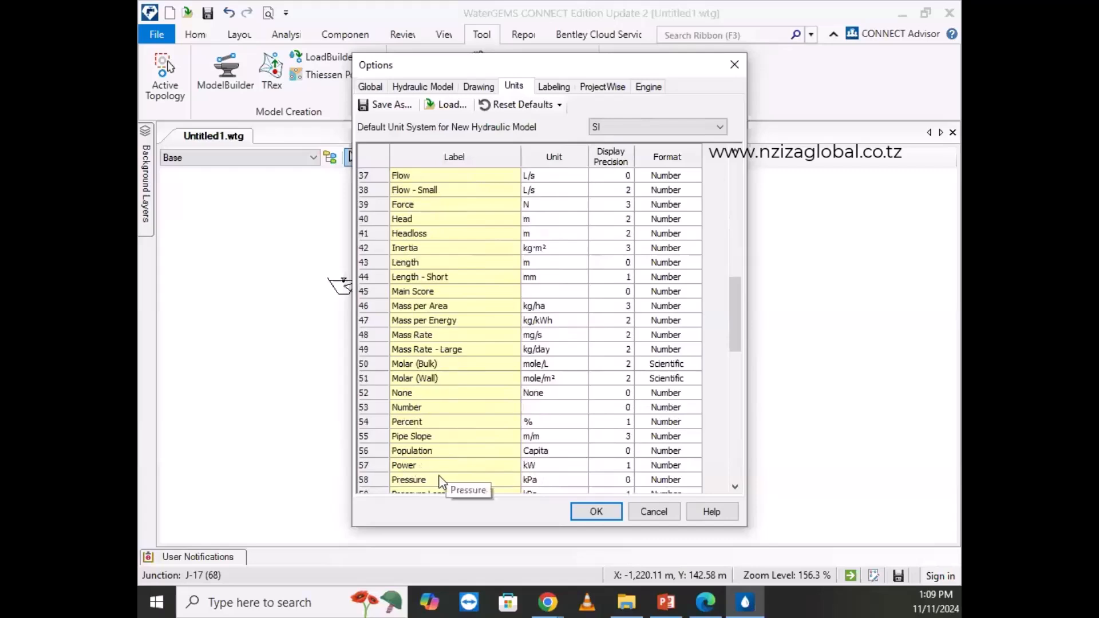
scroll(441, 484, "down", 1)
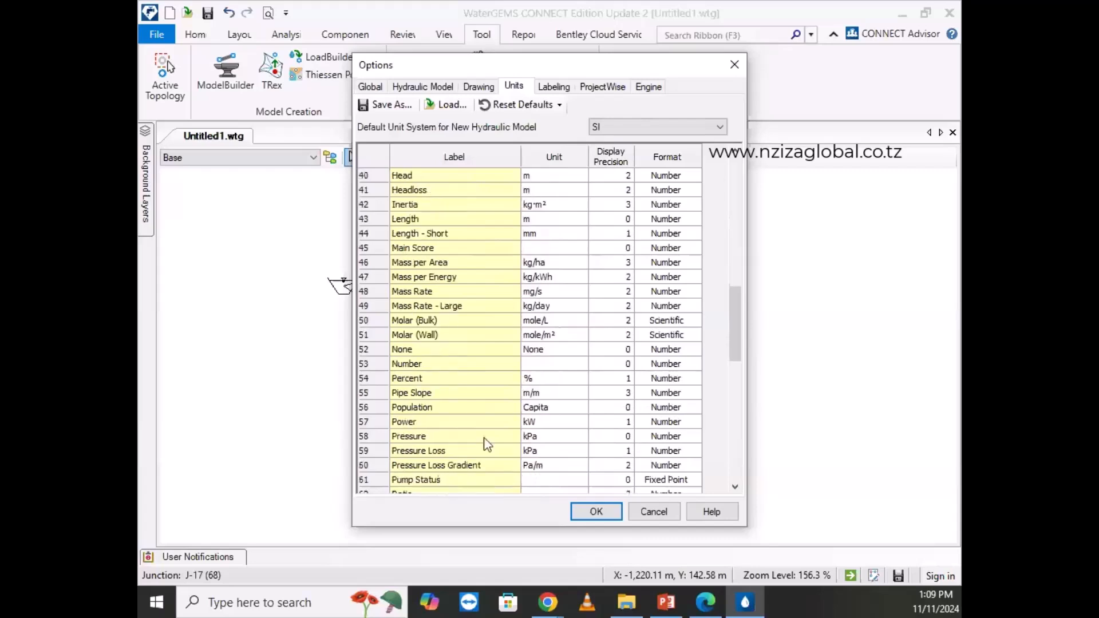
left_click(539, 437)
left_click(539, 440)
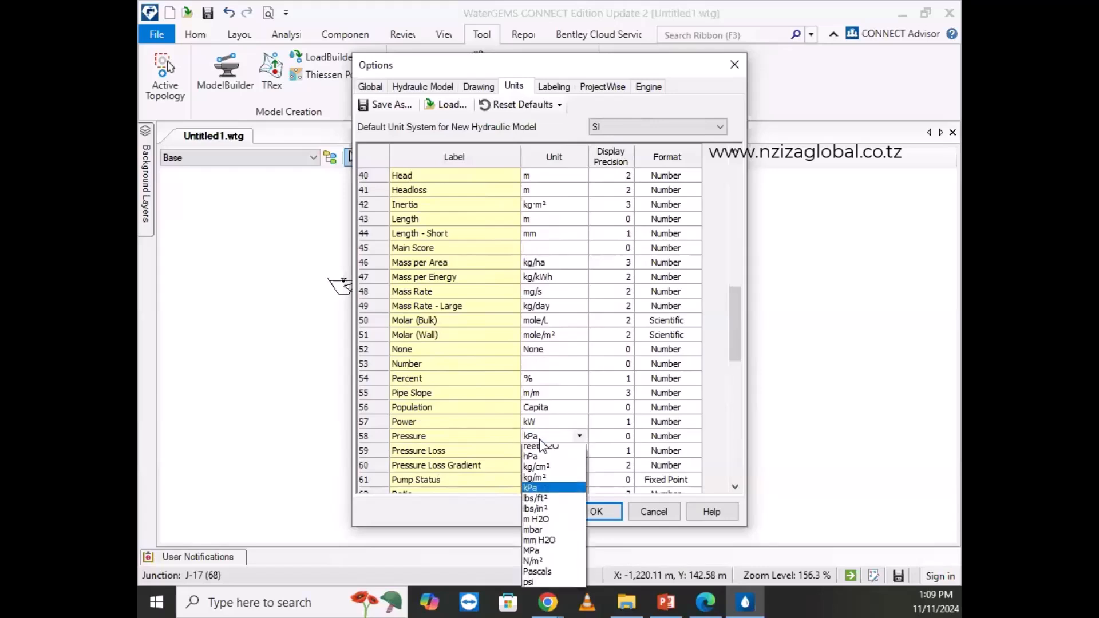
left_click(539, 440)
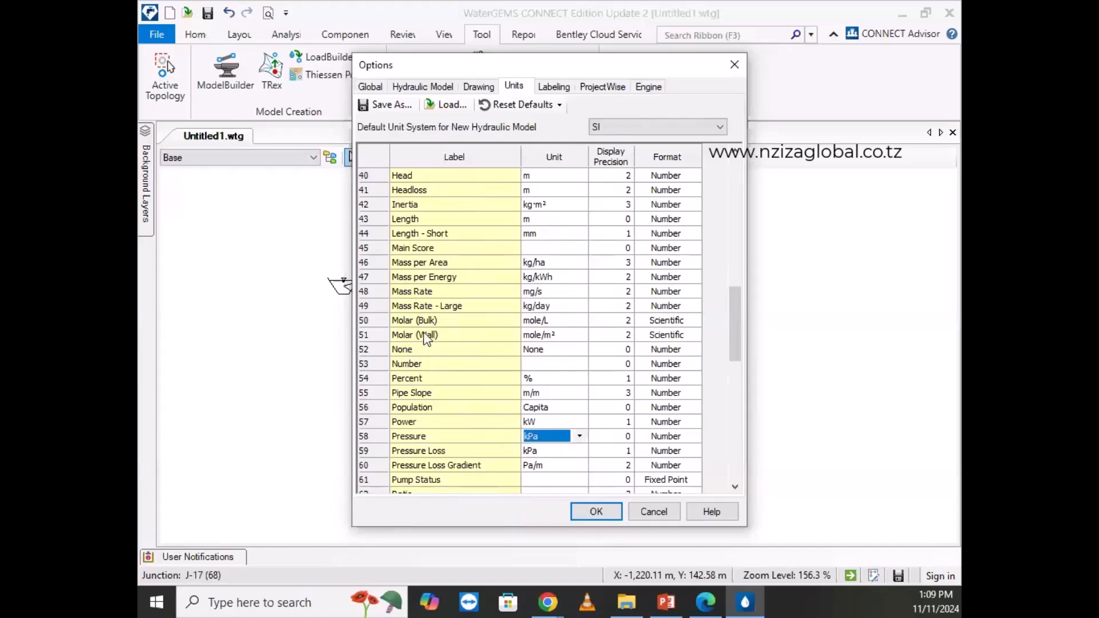
Examine the units and display precision assigned to Flow, Length - Short and Length.
scroll(430, 284, "up", 1)
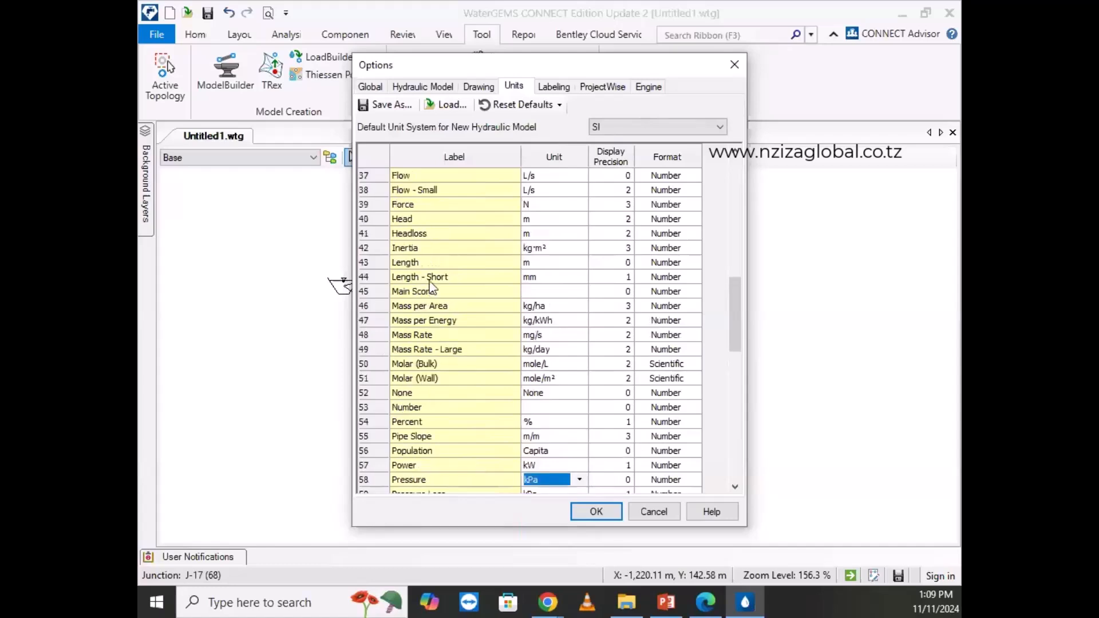
scroll(431, 285, "up", 1)
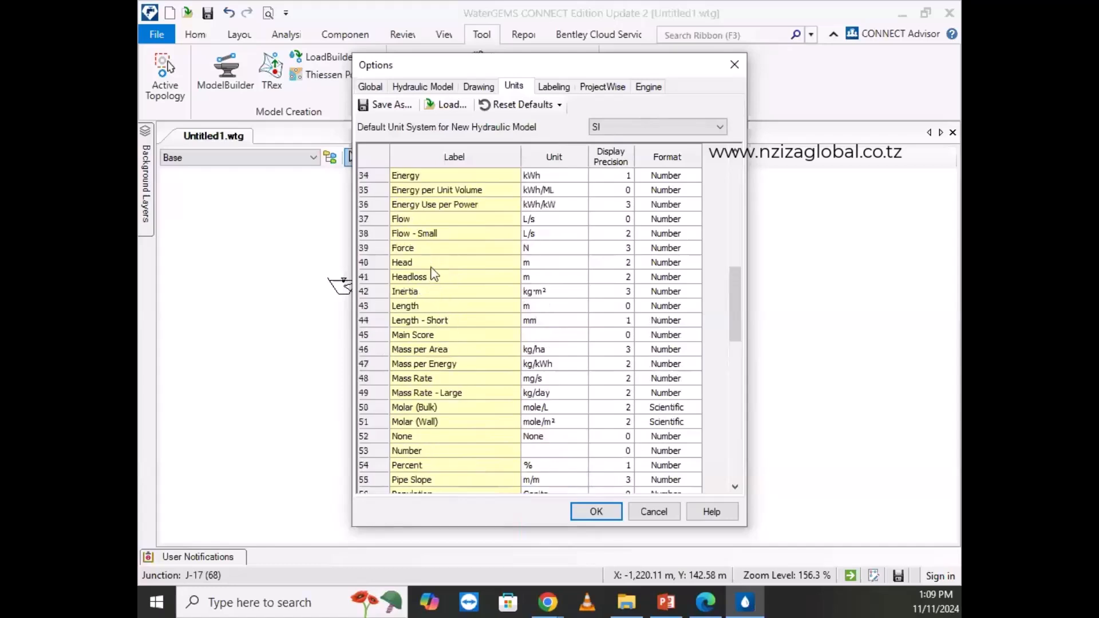
left_click(404, 219)
left_click(381, 219)
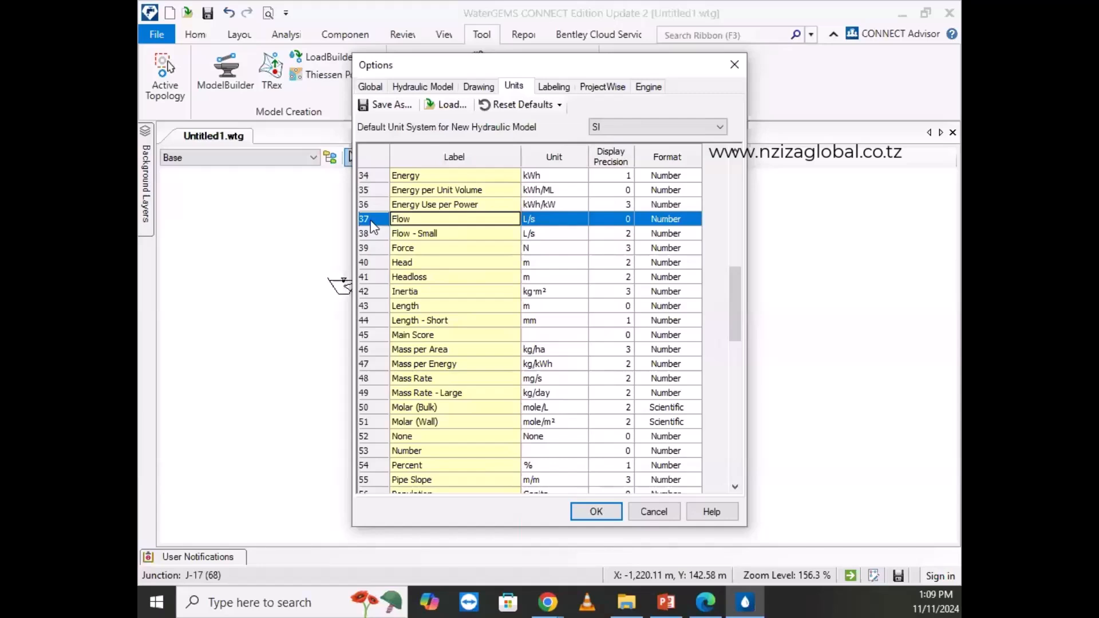
left_click(425, 222)
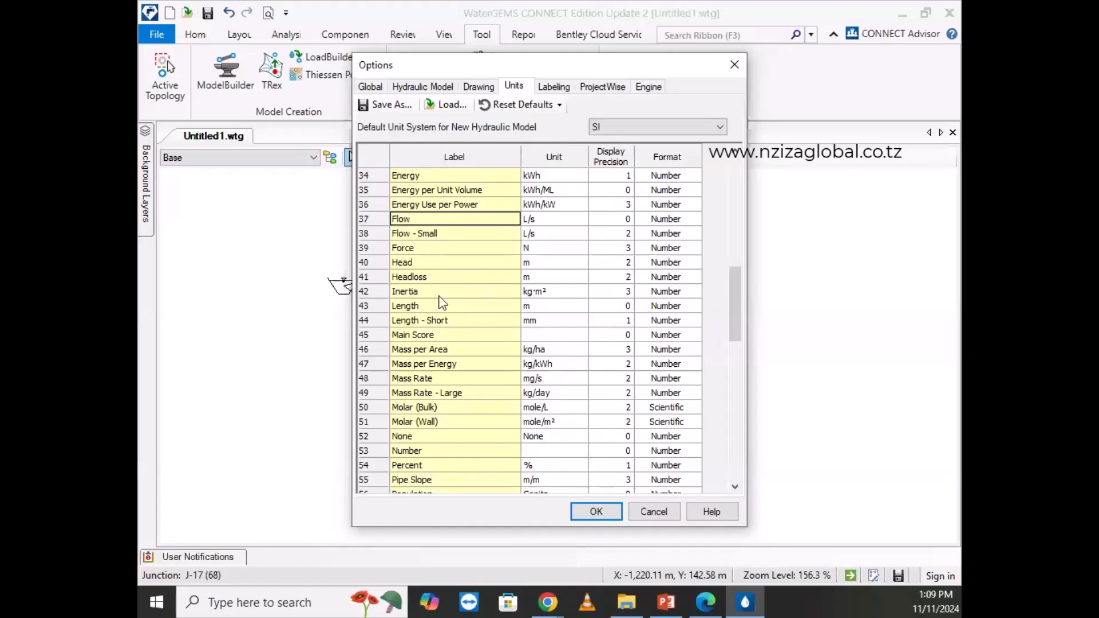
scroll(452, 320, "down", 2)
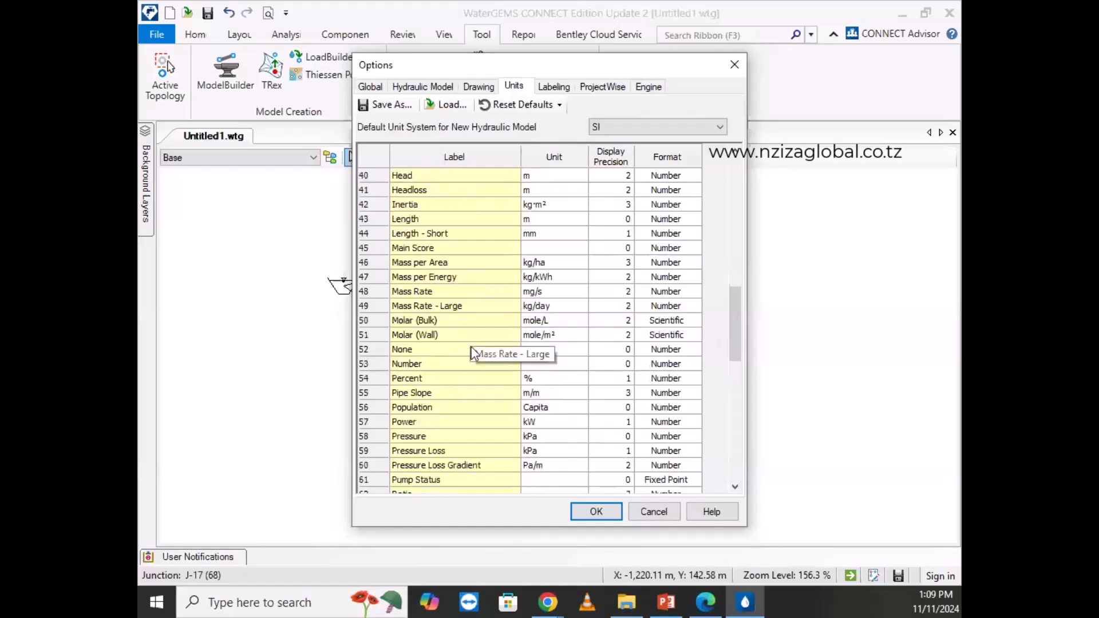
left_click(380, 236)
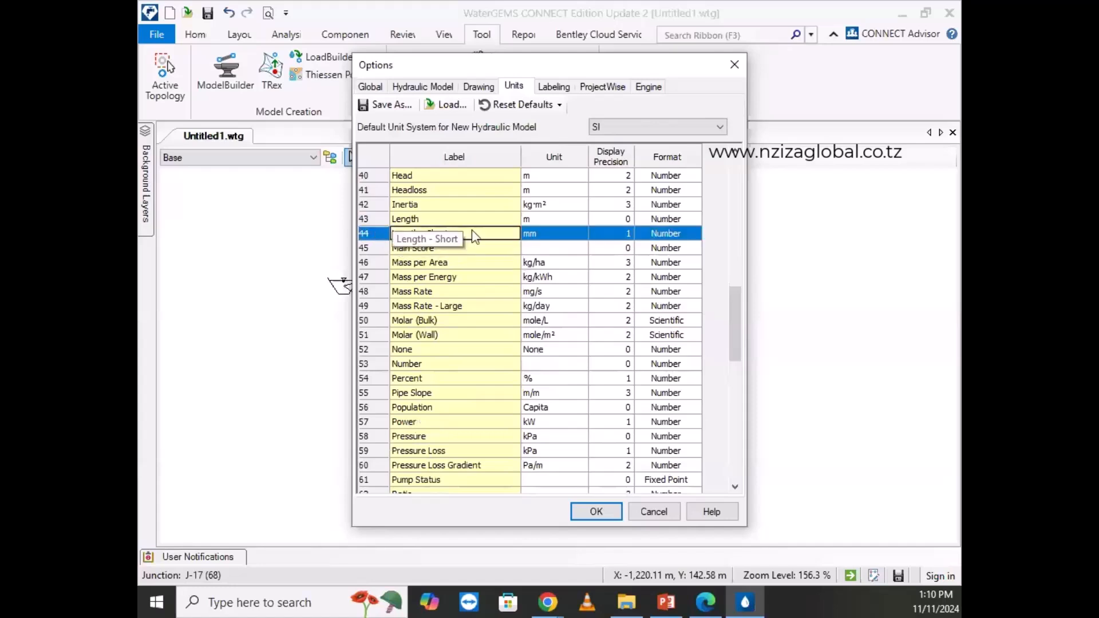
left_click(361, 221)
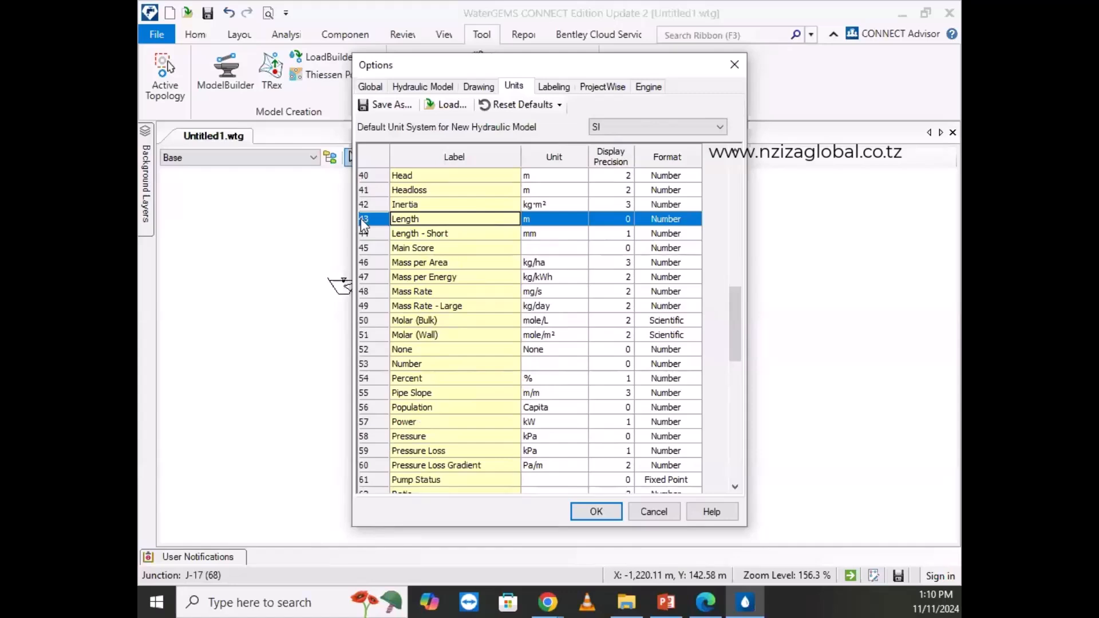
left_click(402, 218)
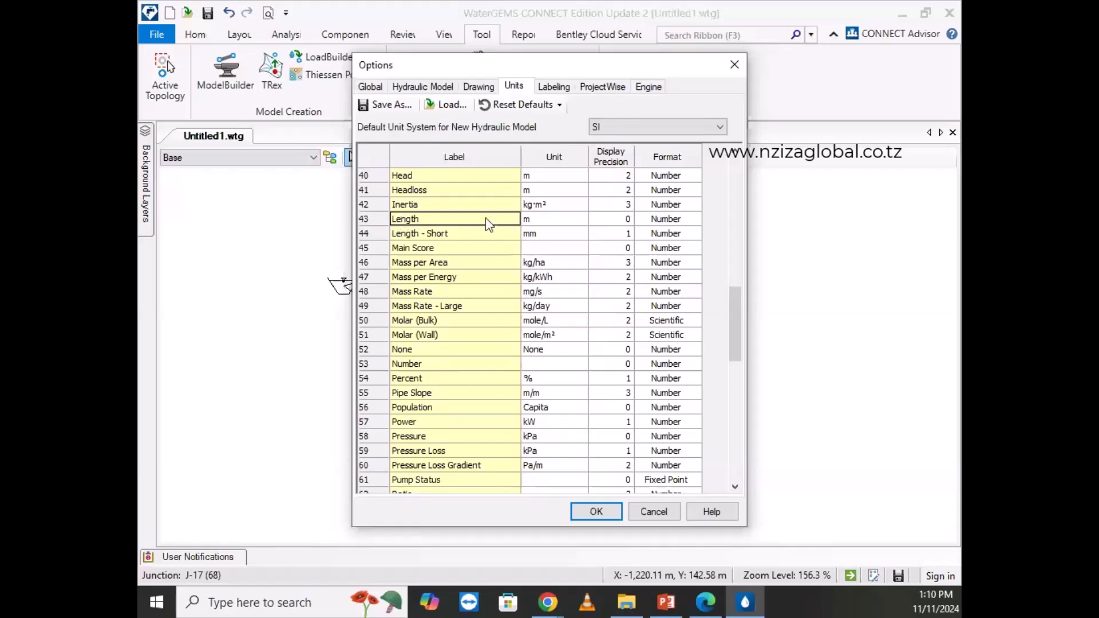
Examine the units assigned to the remaining quantities, including Slope and Velocity, through the end of the list.
scroll(472, 359, "down", 4)
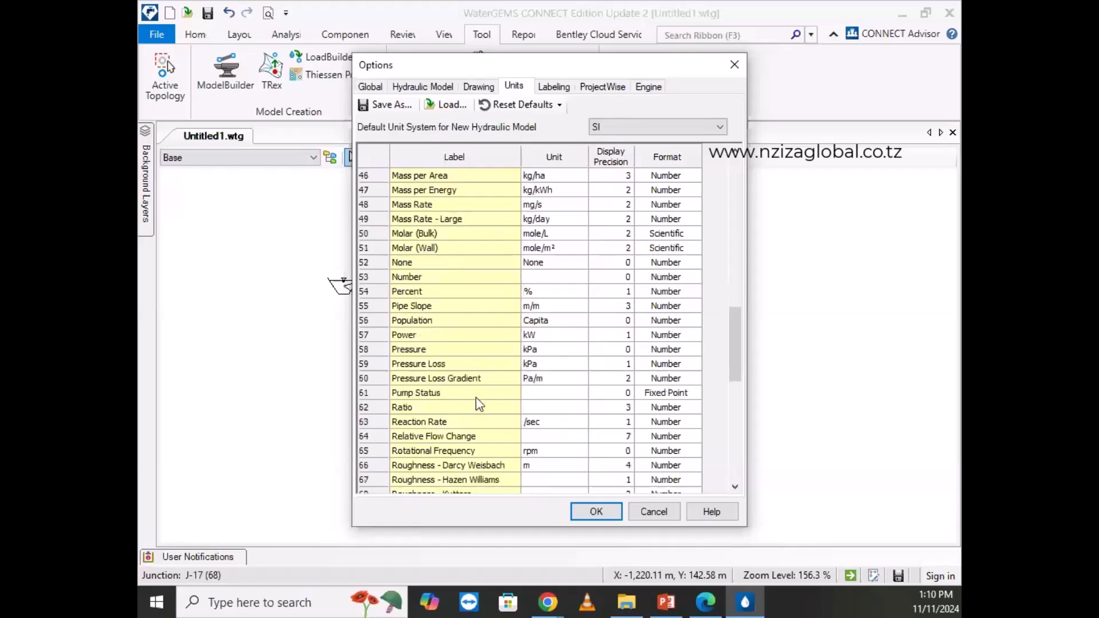
scroll(493, 422, "down", 1)
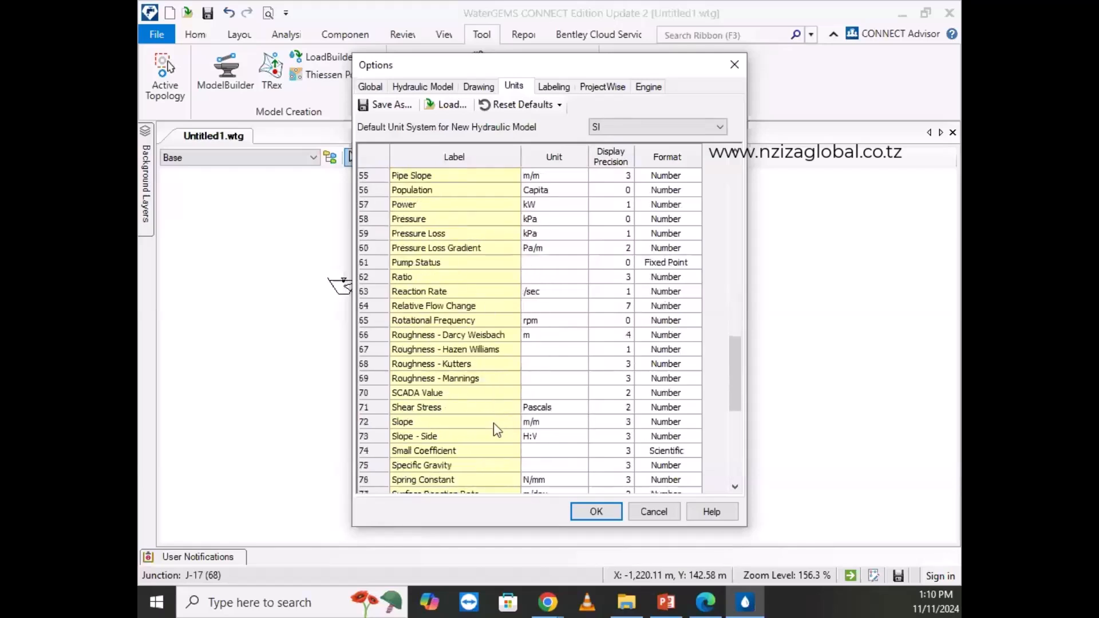
scroll(490, 438, "down", 1)
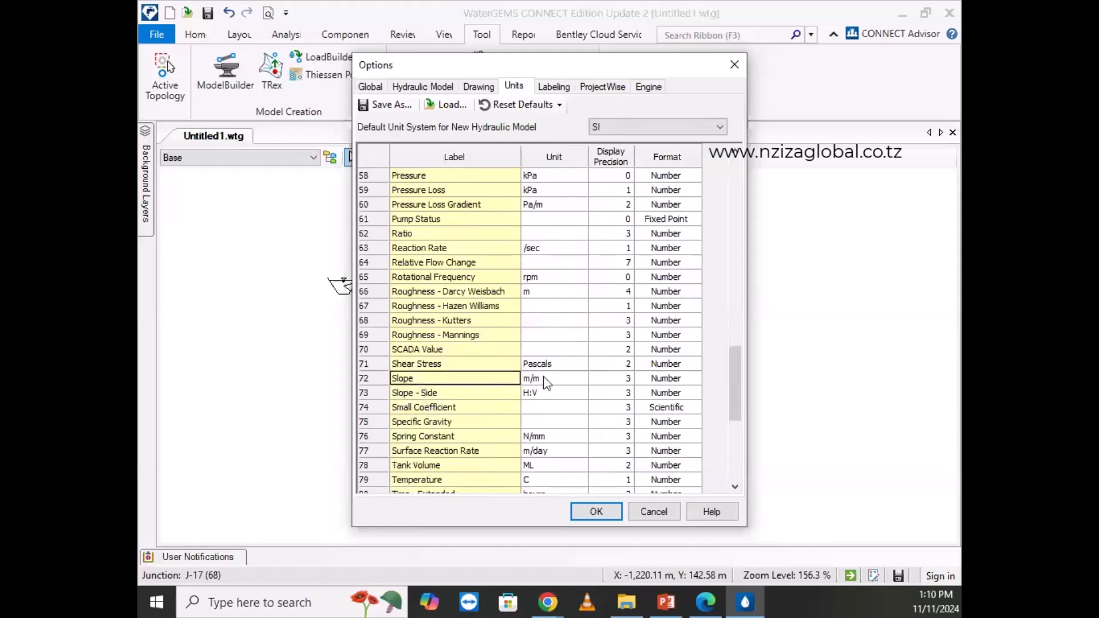
scroll(478, 436, "down", 1)
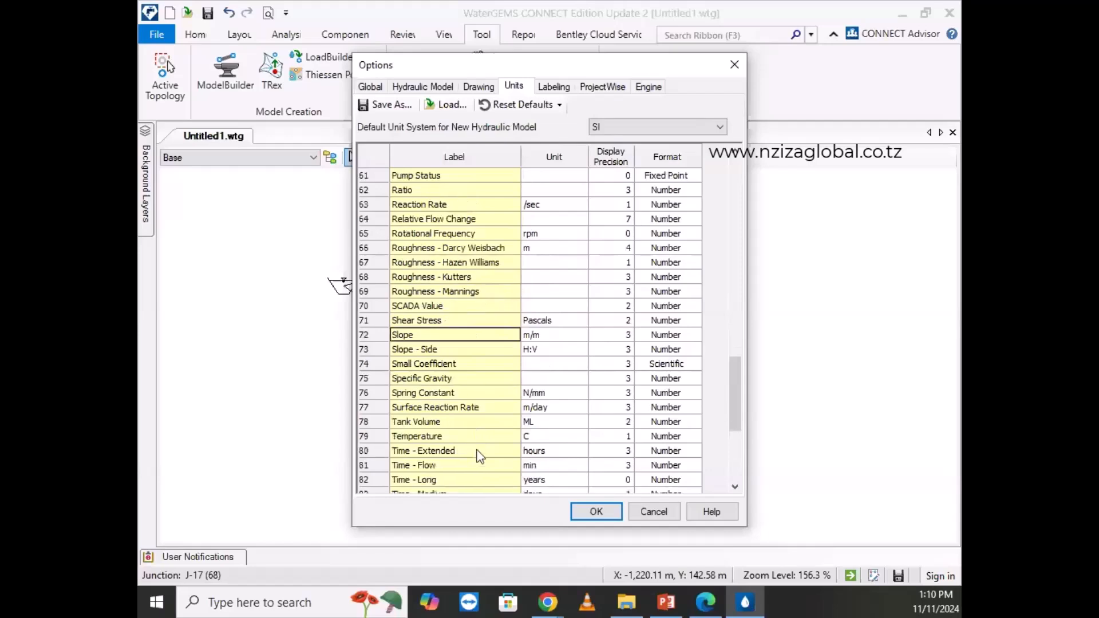
scroll(480, 457, "down", 4)
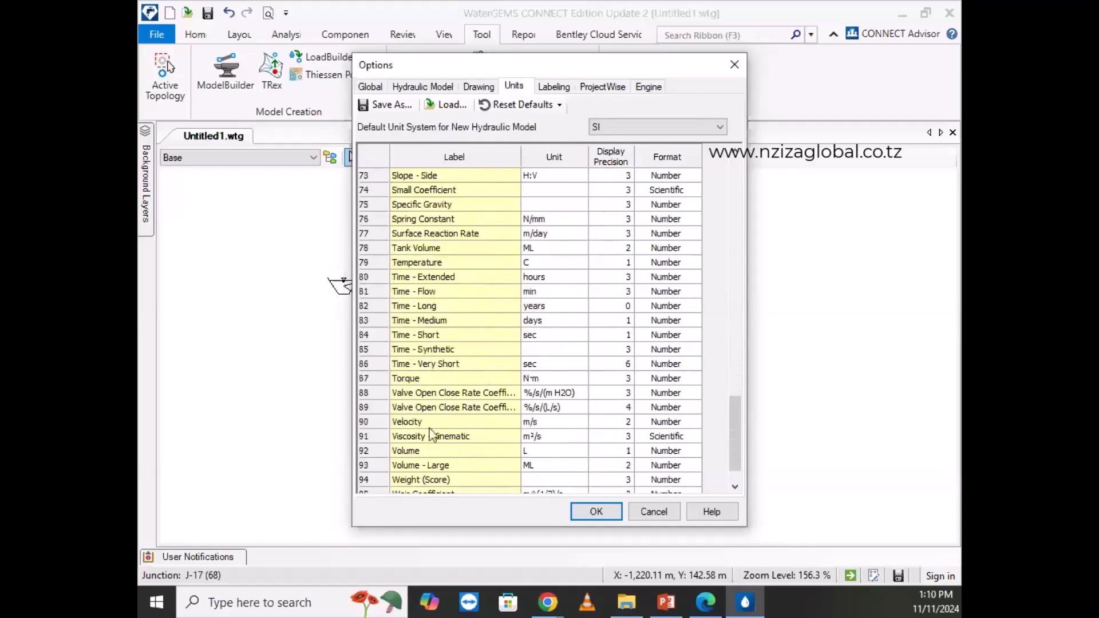
left_click(430, 428)
left_click(527, 424)
scroll(435, 462, "down", 1)
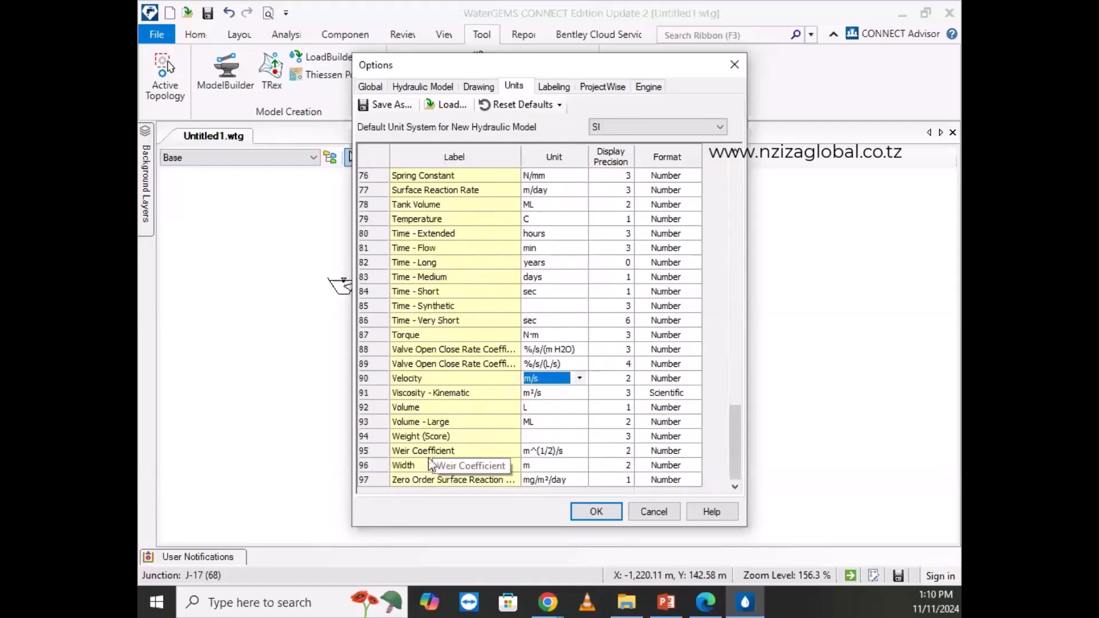
Review the units again from the end of the list back to Flow and Elevation.
scroll(424, 378, "up", 9)
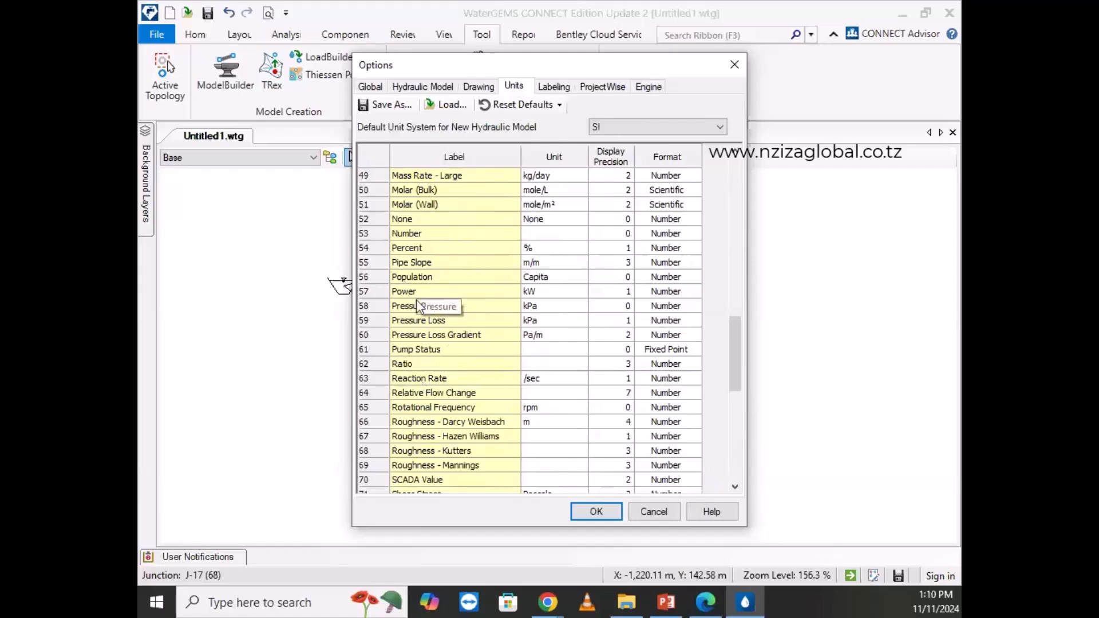
scroll(425, 335, "up", 1)
scroll(424, 334, "down", 1)
scroll(432, 346, "up", 1)
scroll(434, 349, "up", 1)
scroll(435, 351, "up", 2)
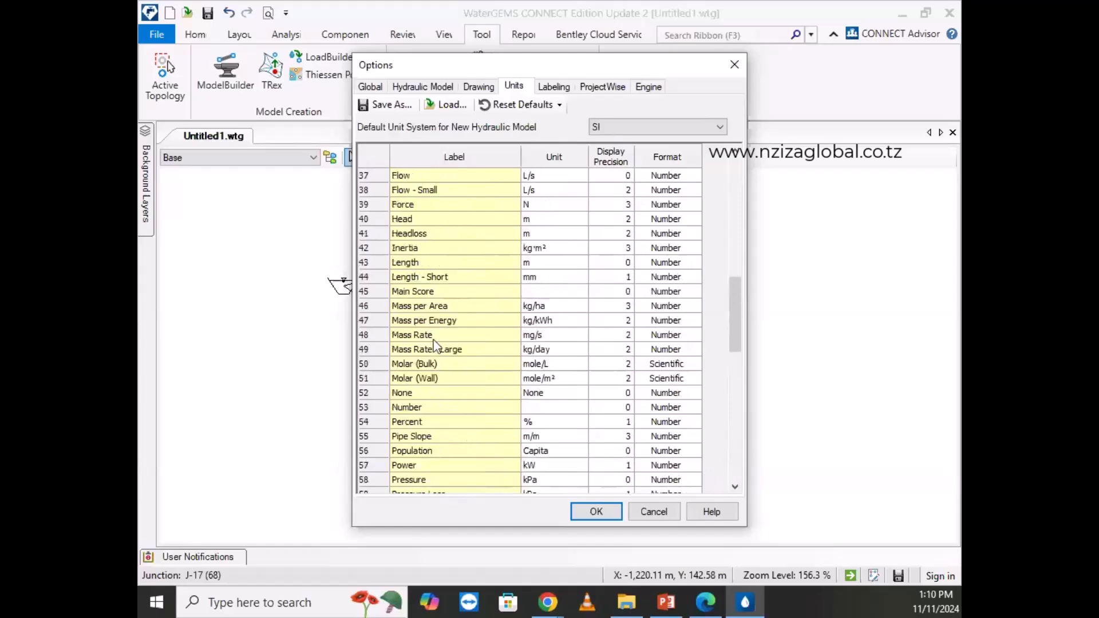
scroll(424, 245, "up", 1)
scroll(418, 239, "up", 1)
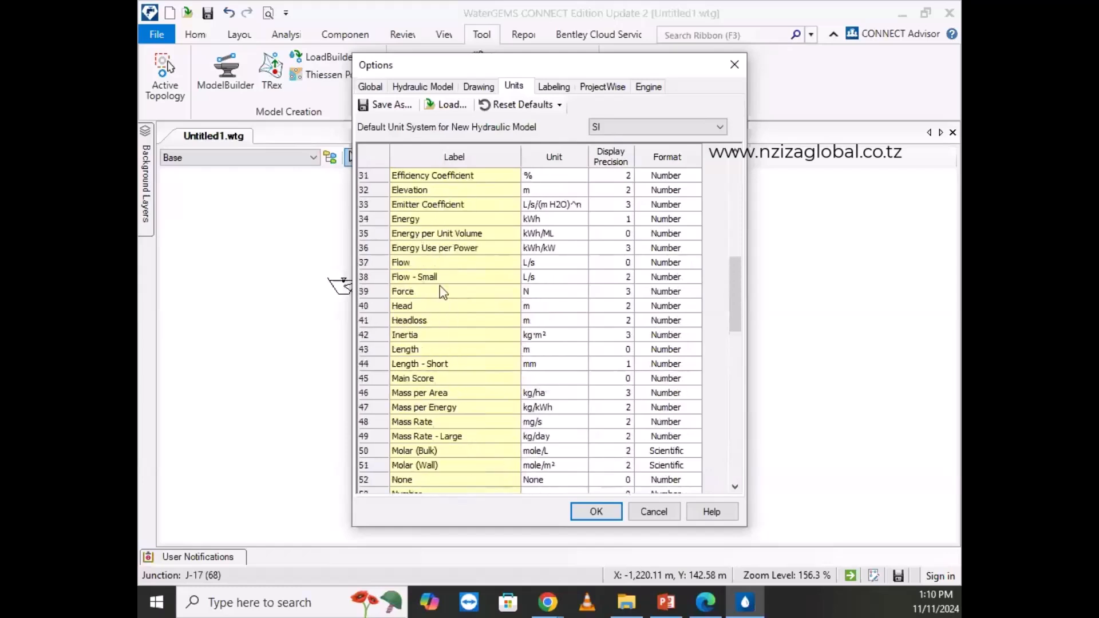
Change the Pressure unit to m H2O and apply the options.
scroll(417, 287, "down", 2)
scroll(417, 306, "down", 2)
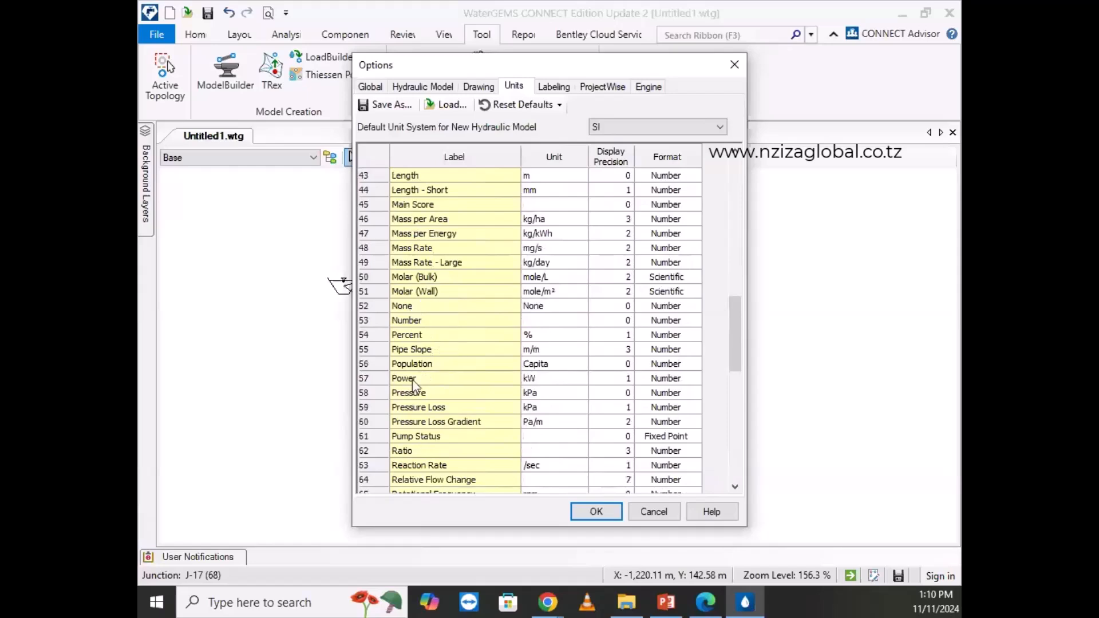
left_click(442, 395)
left_click(549, 394)
left_click(550, 396)
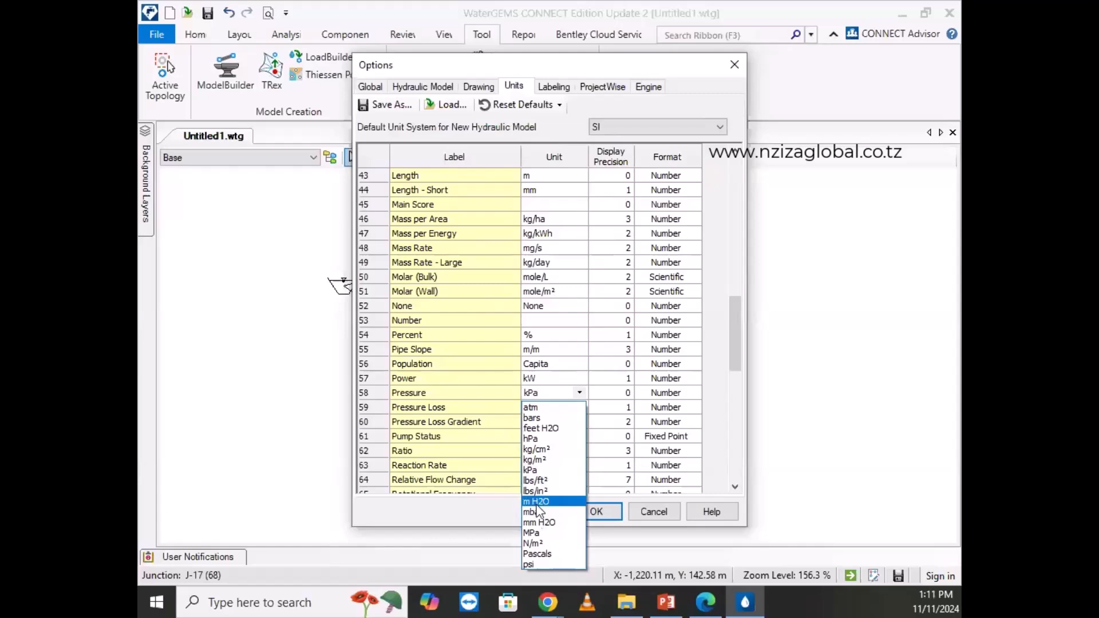
left_click(536, 502)
left_click(533, 395)
left_click(556, 395)
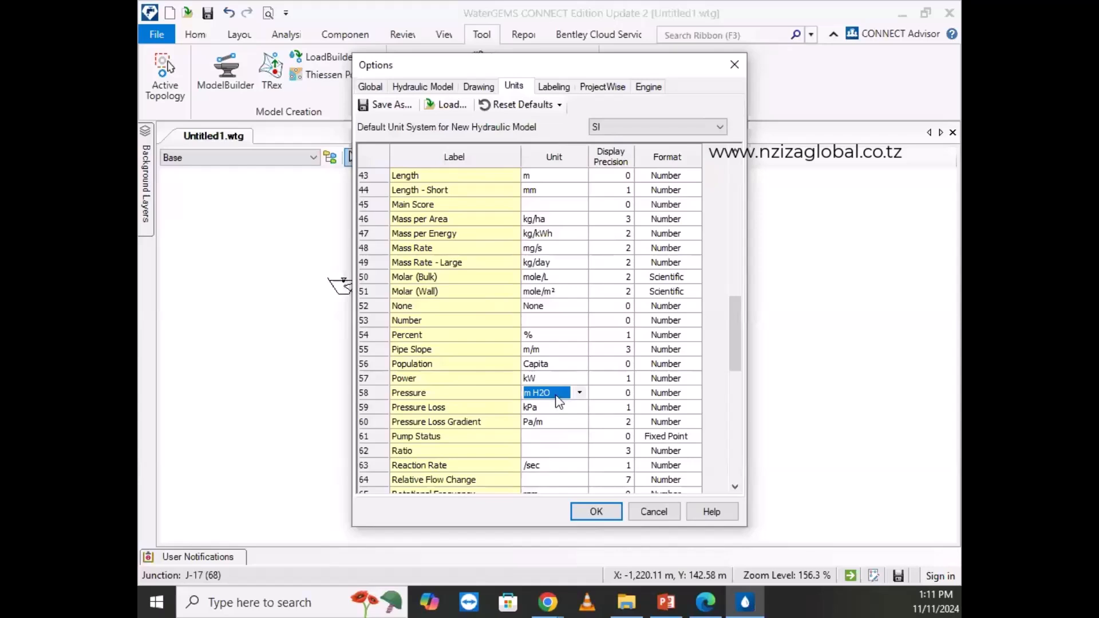
left_click(608, 520)
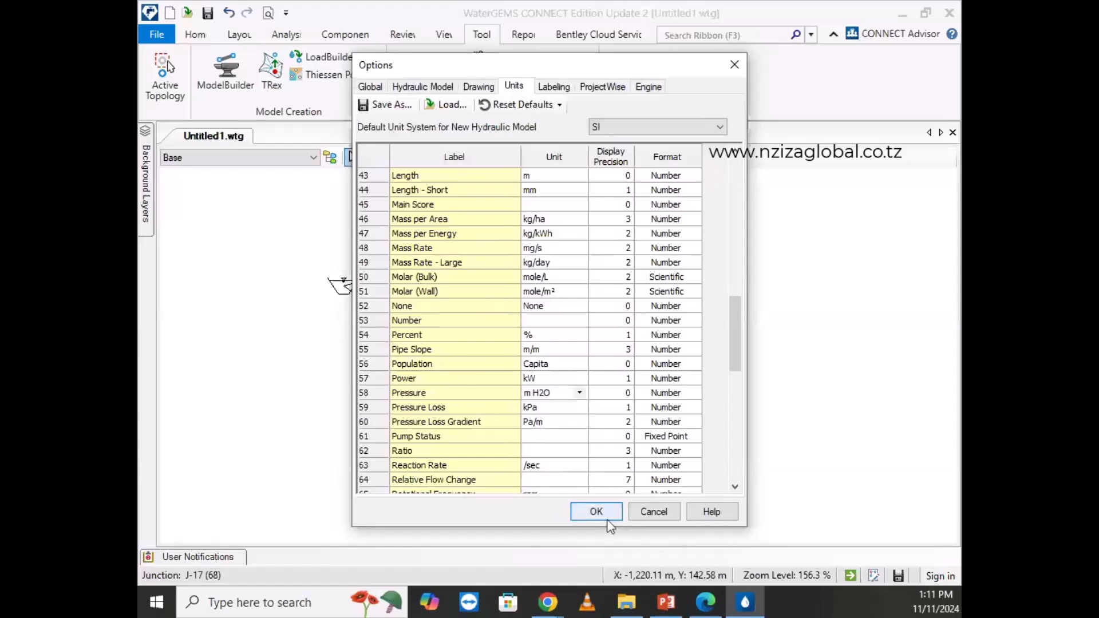
Reopen the unit options and examine the list from Absolute Roughness to the last quantity and back to Flow.
scroll(664, 394, "down", 6)
scroll(638, 385, "up", 5)
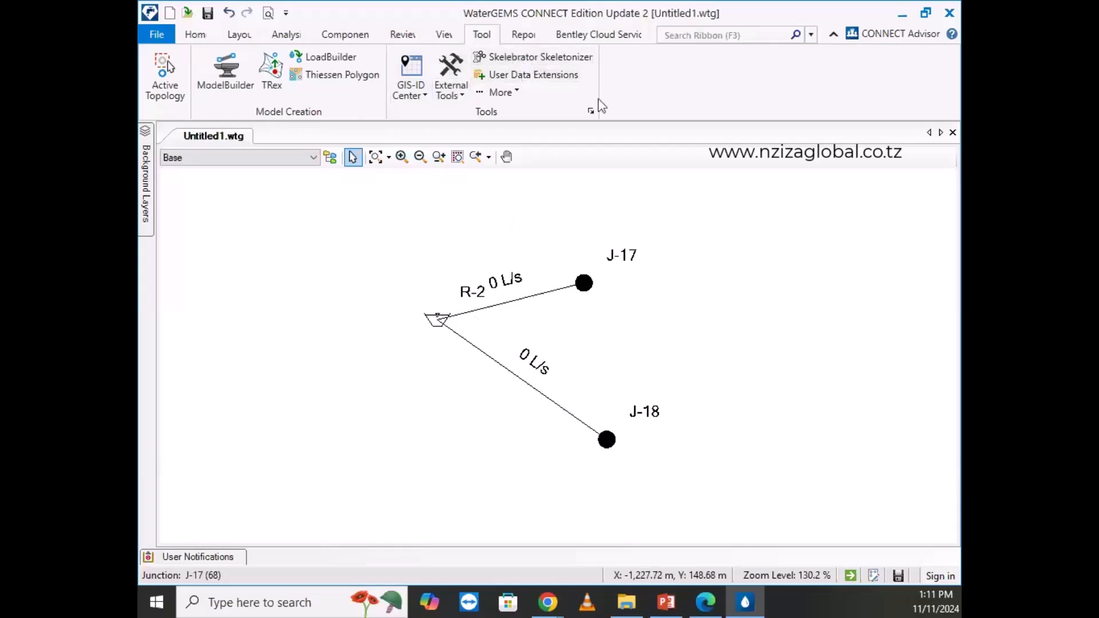
left_click(593, 113)
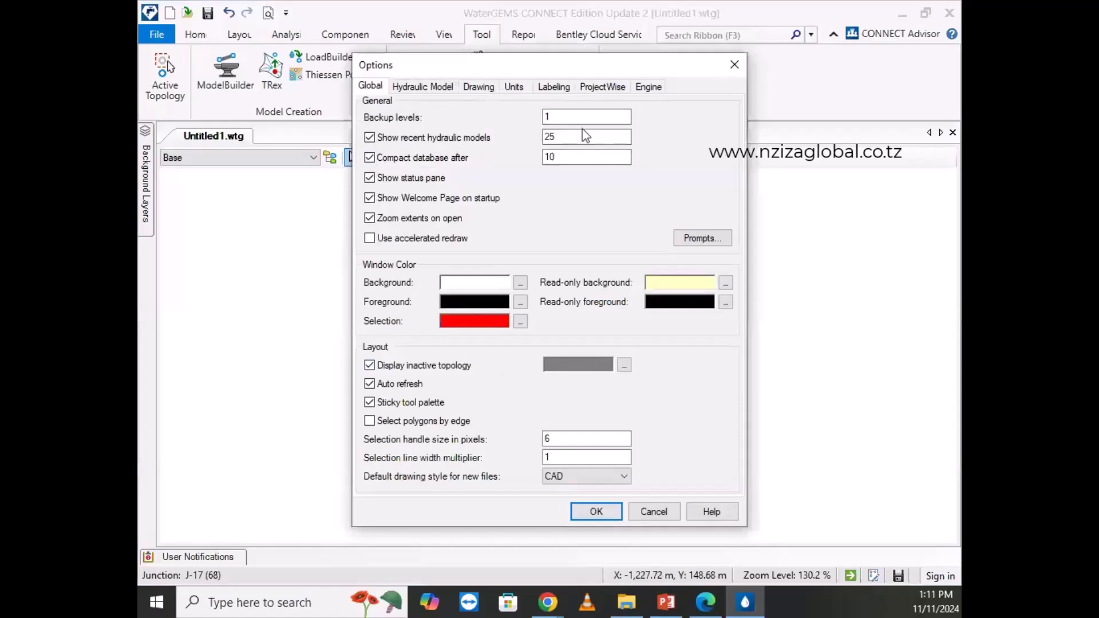
left_click(514, 87)
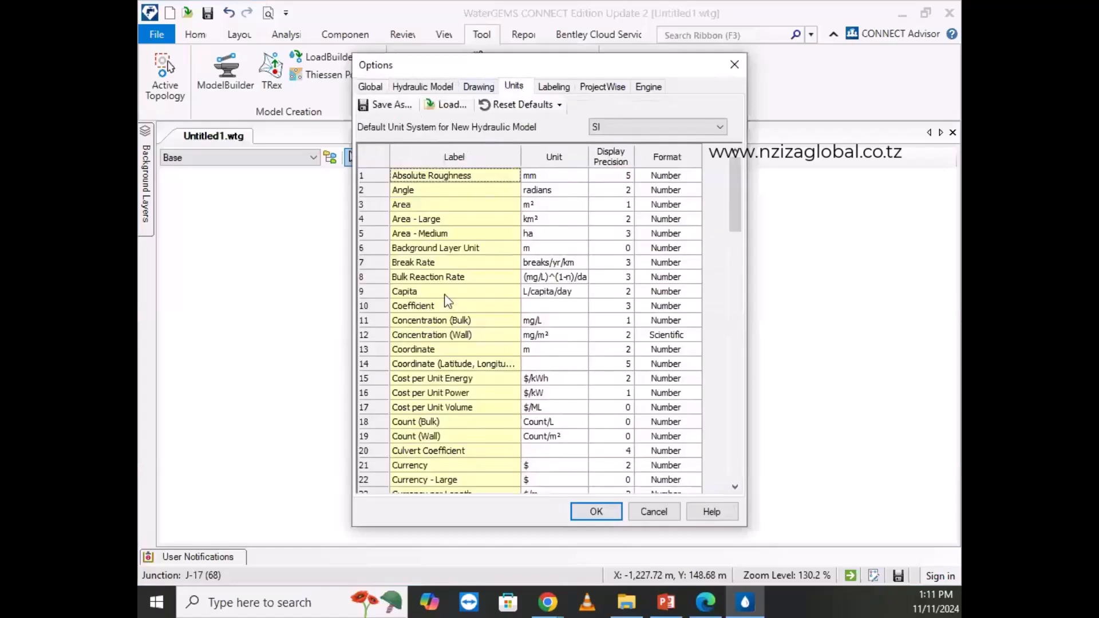
scroll(420, 428, "down", 9)
scroll(419, 429, "down", 7)
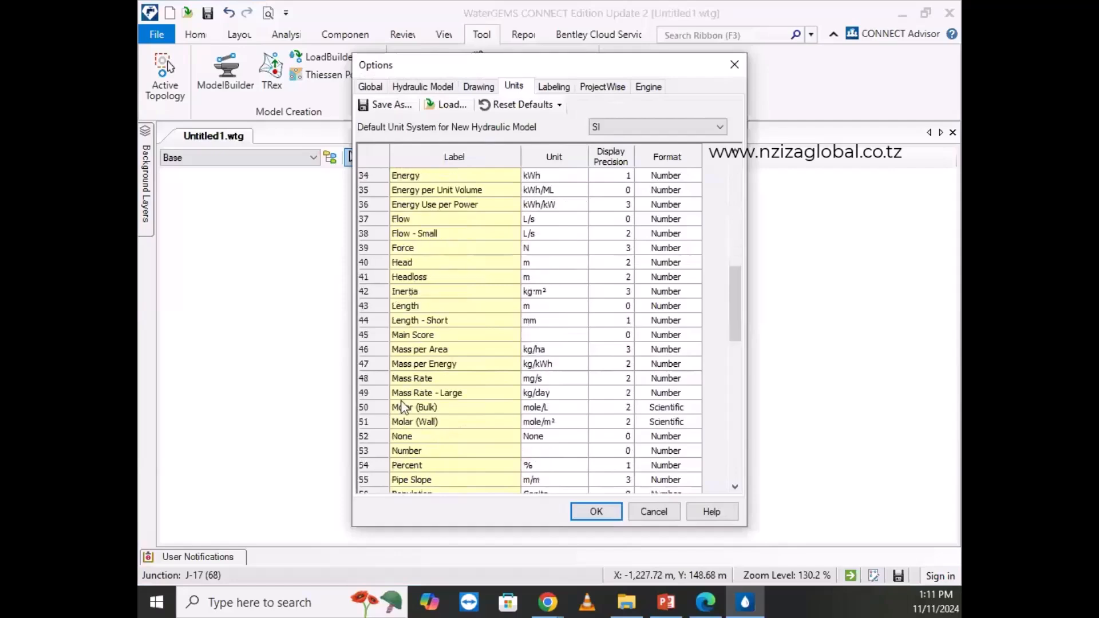
scroll(420, 477, "down", 9)
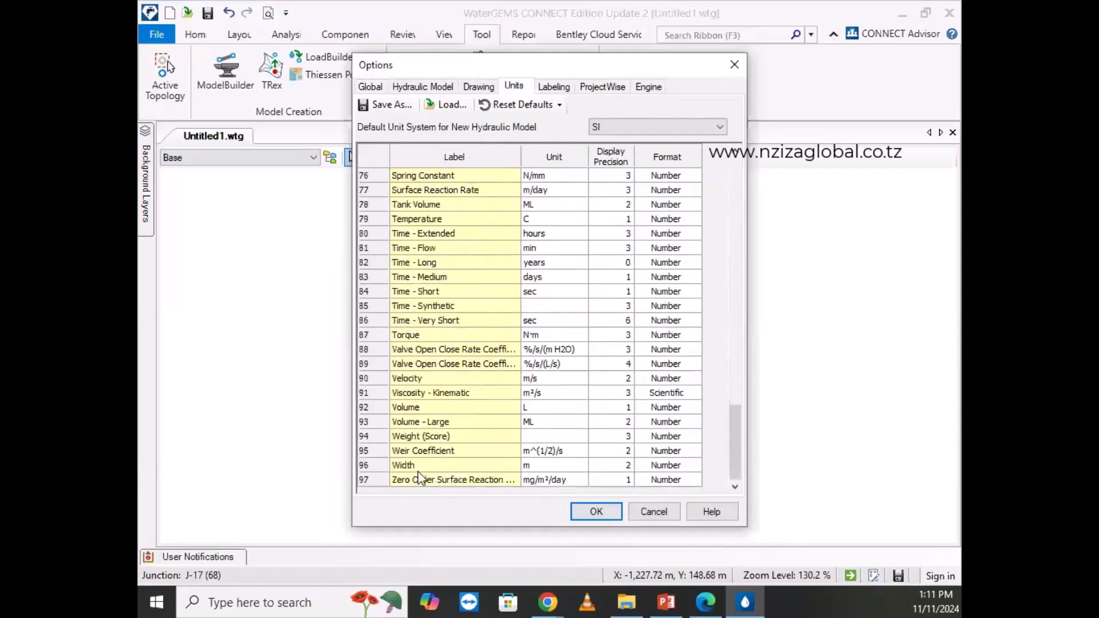
scroll(420, 477, "up", 8)
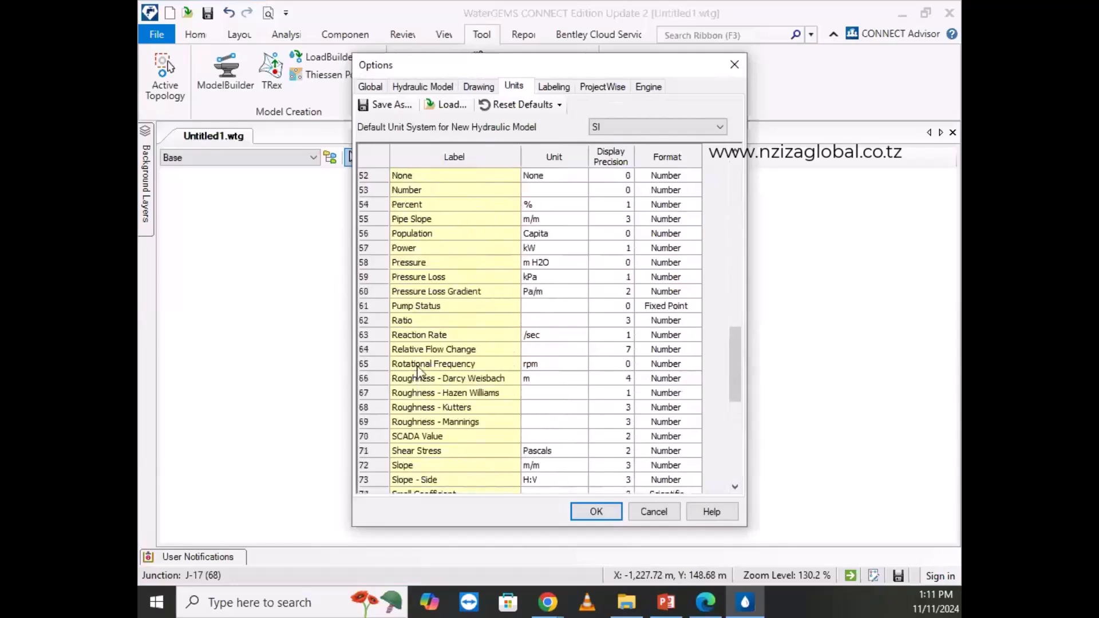
scroll(418, 348, "up", 5)
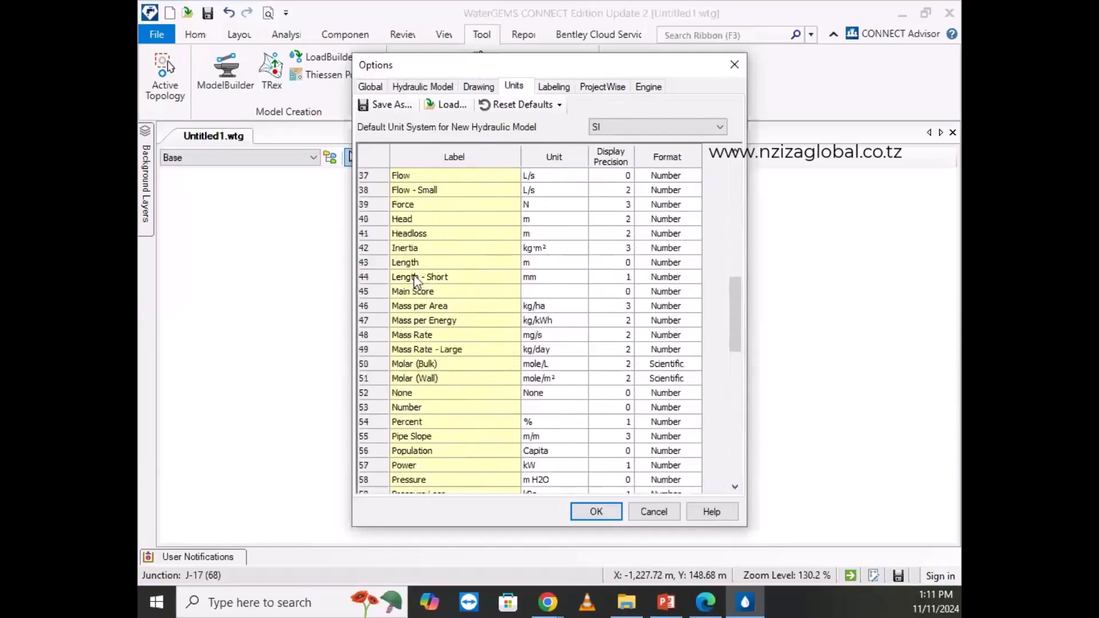
Examine the units available for Headloss, keep m and accept the options.
left_click(538, 234)
left_click(540, 239)
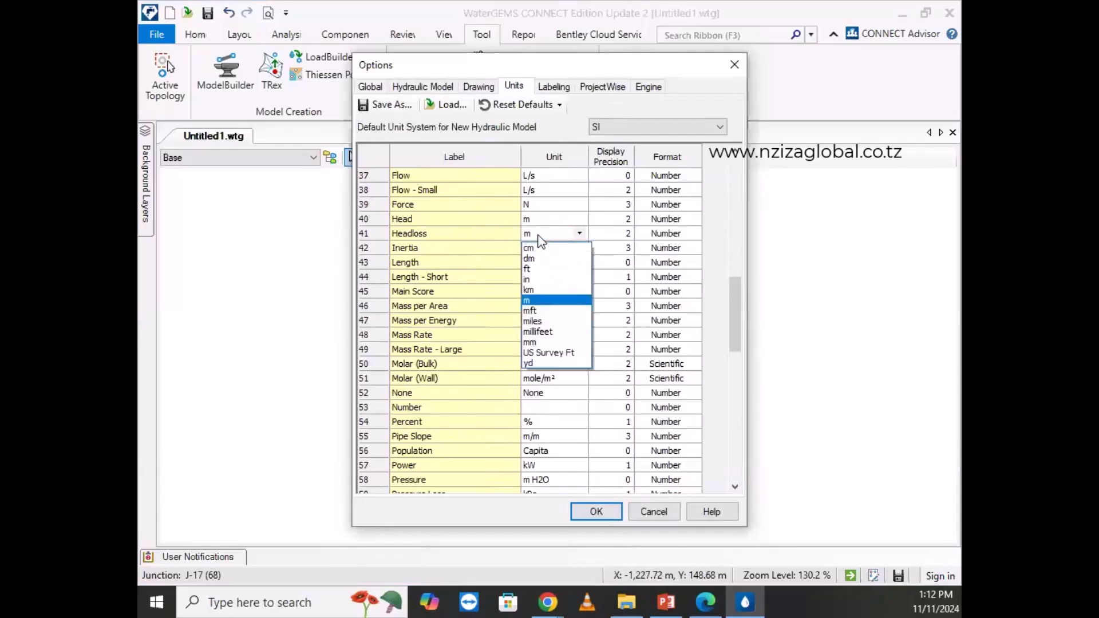
left_click(540, 239)
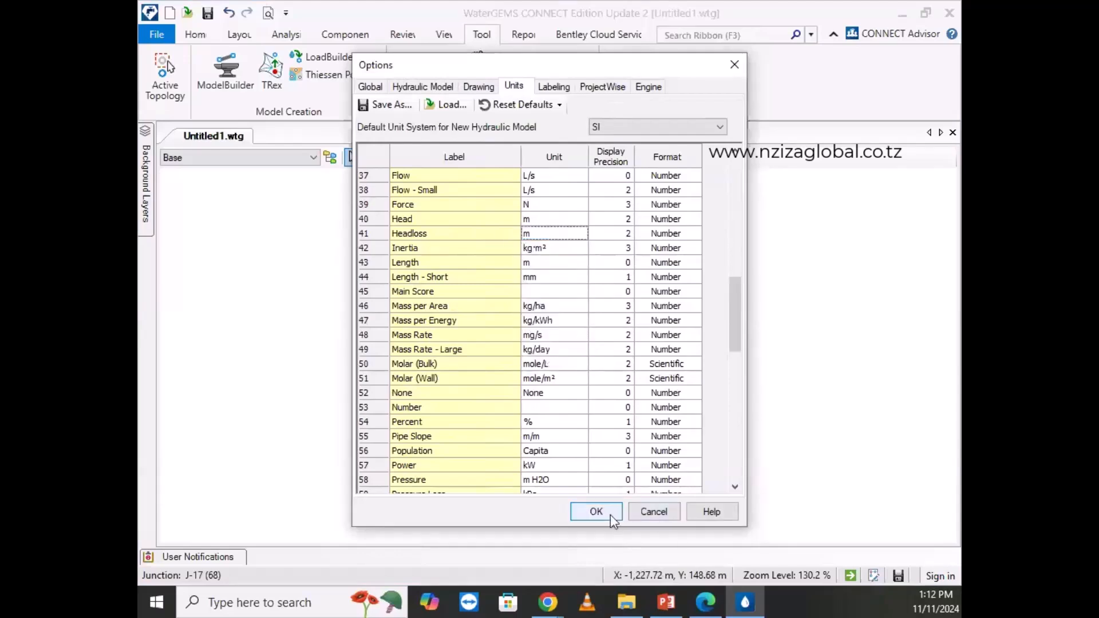
left_click(596, 512)
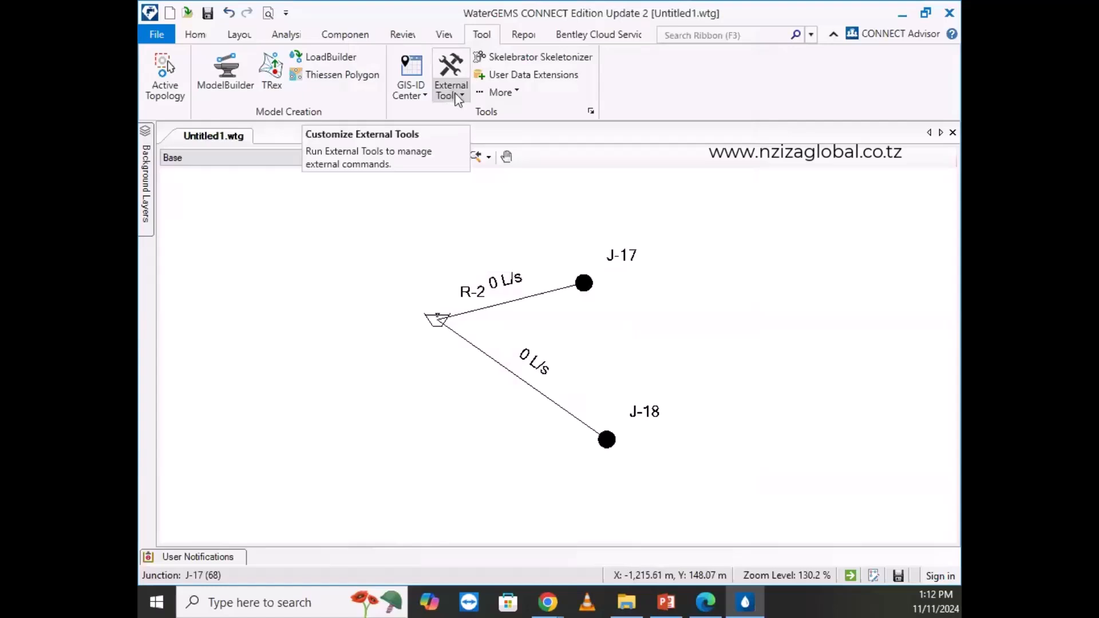
Reopen the unit options, examine the units available for Density, and close the options without changing them.
left_click(504, 76)
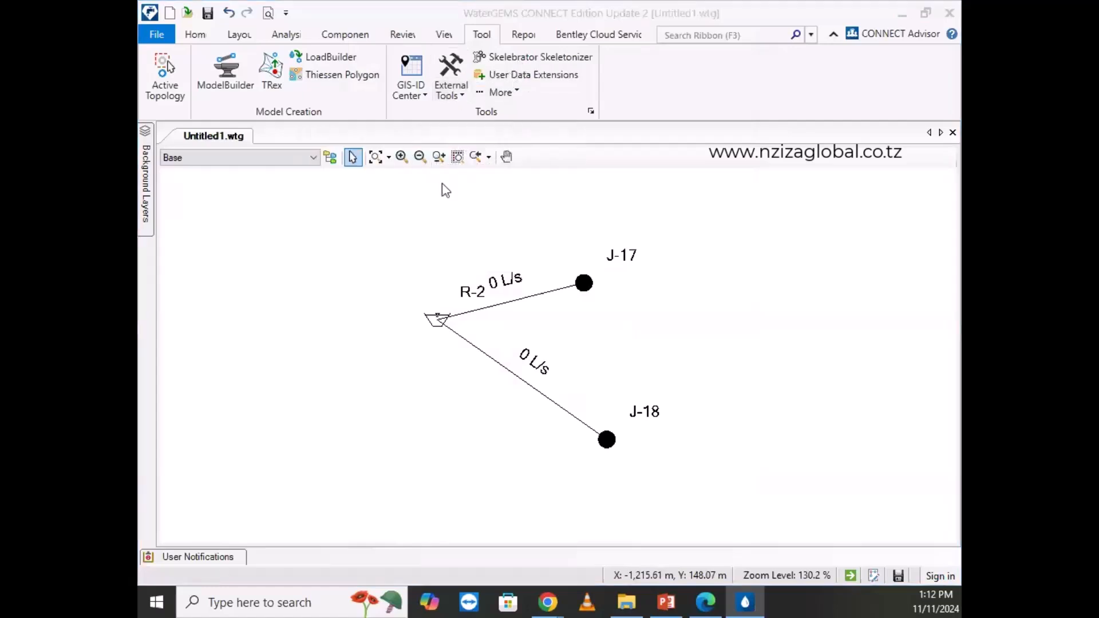
left_click(591, 113)
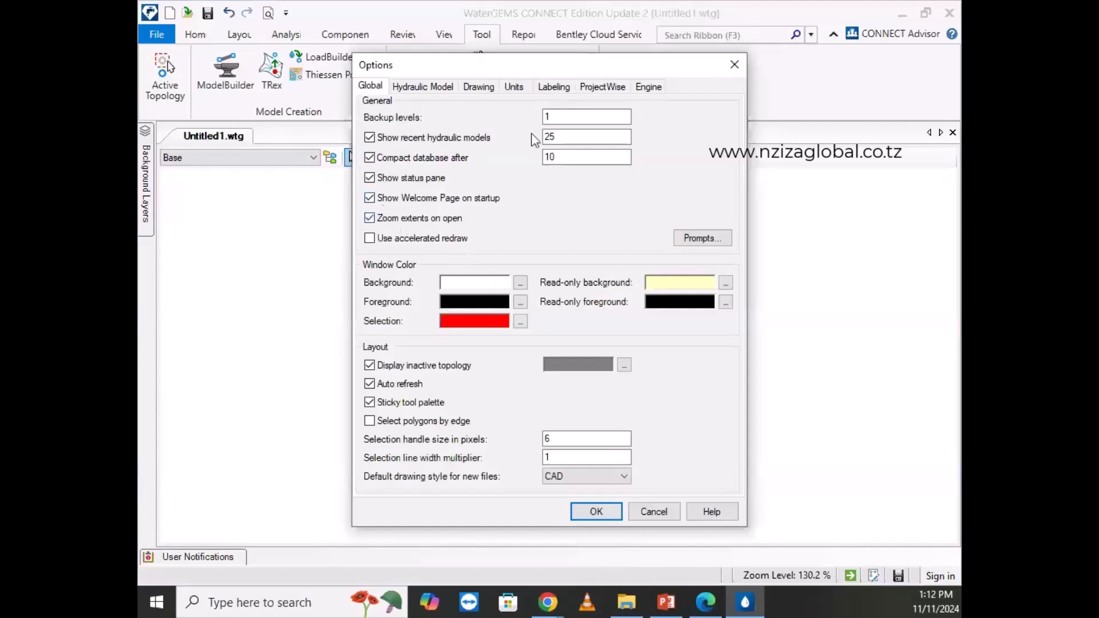
left_click(509, 87)
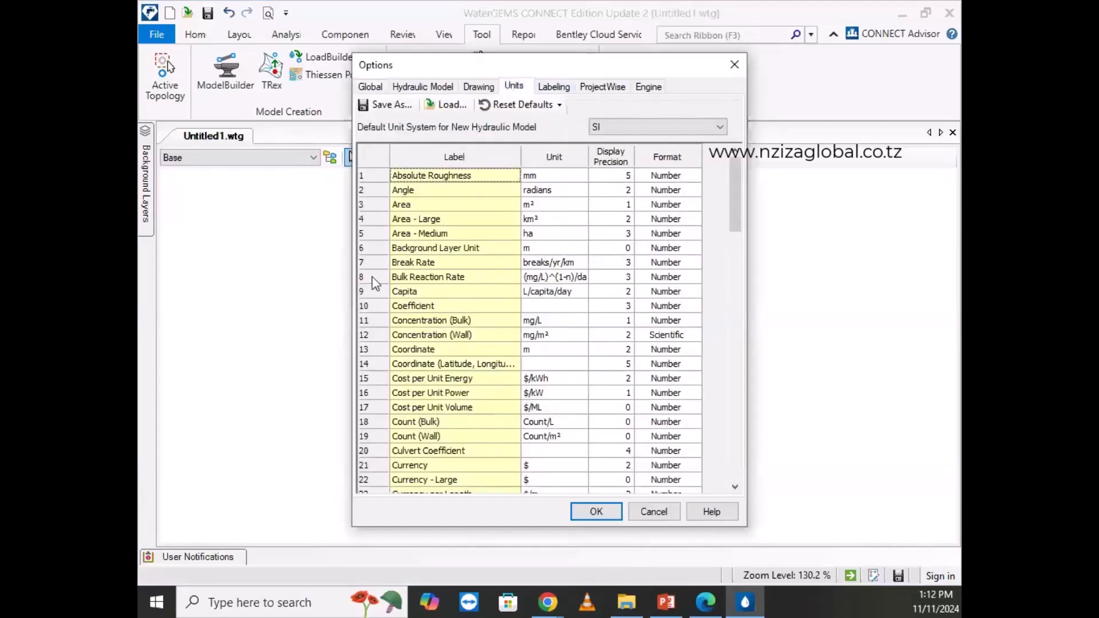
scroll(378, 283, "down", 4)
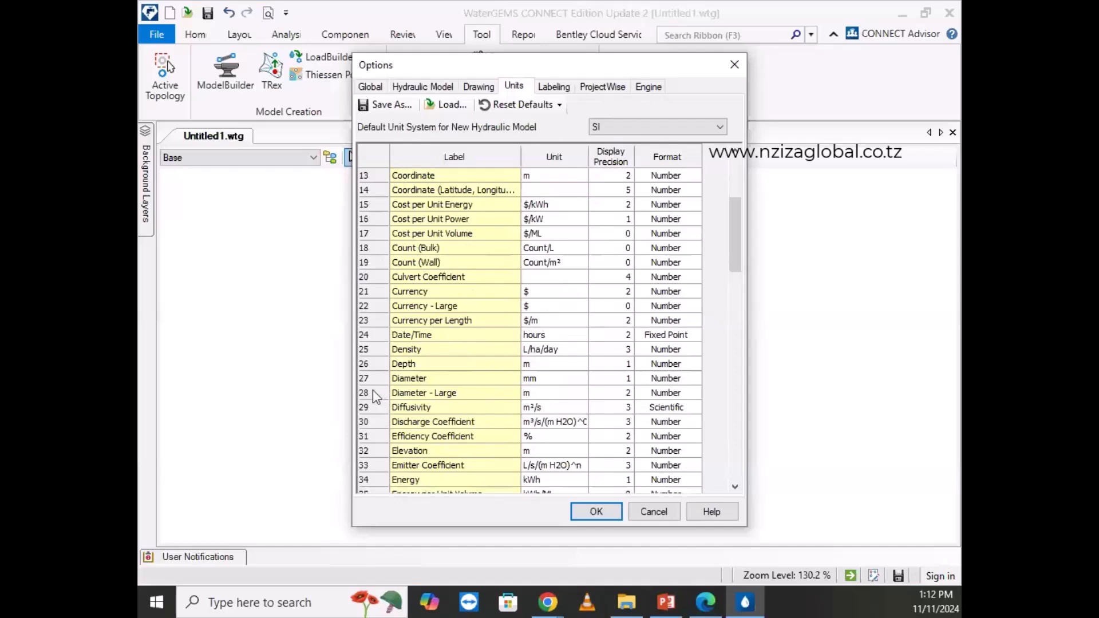
left_click(568, 352)
left_click(570, 354)
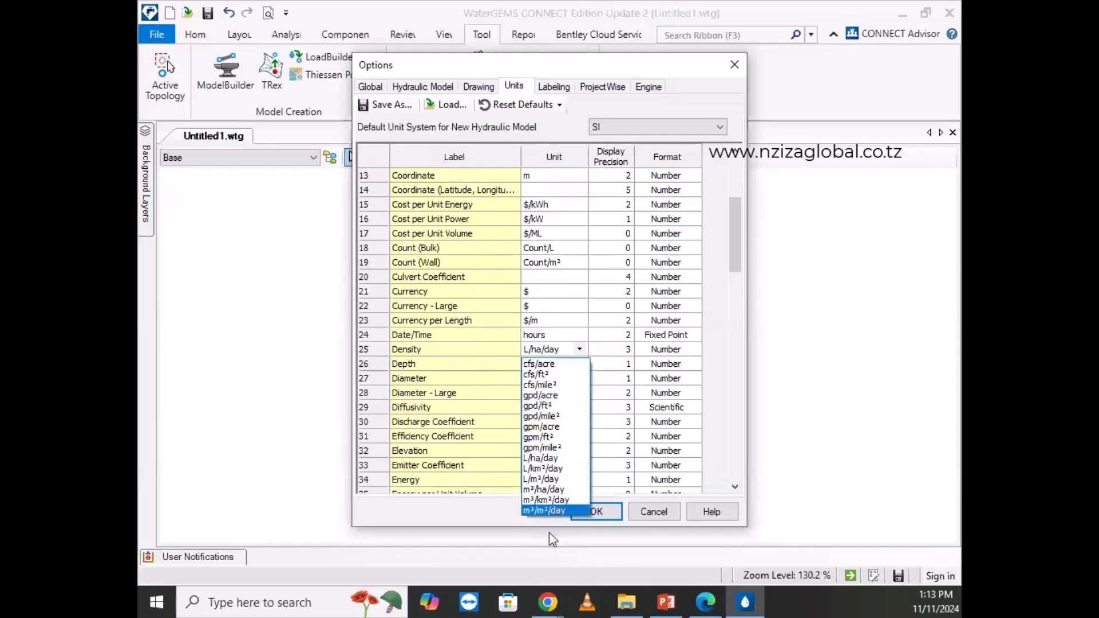
left_click(534, 352)
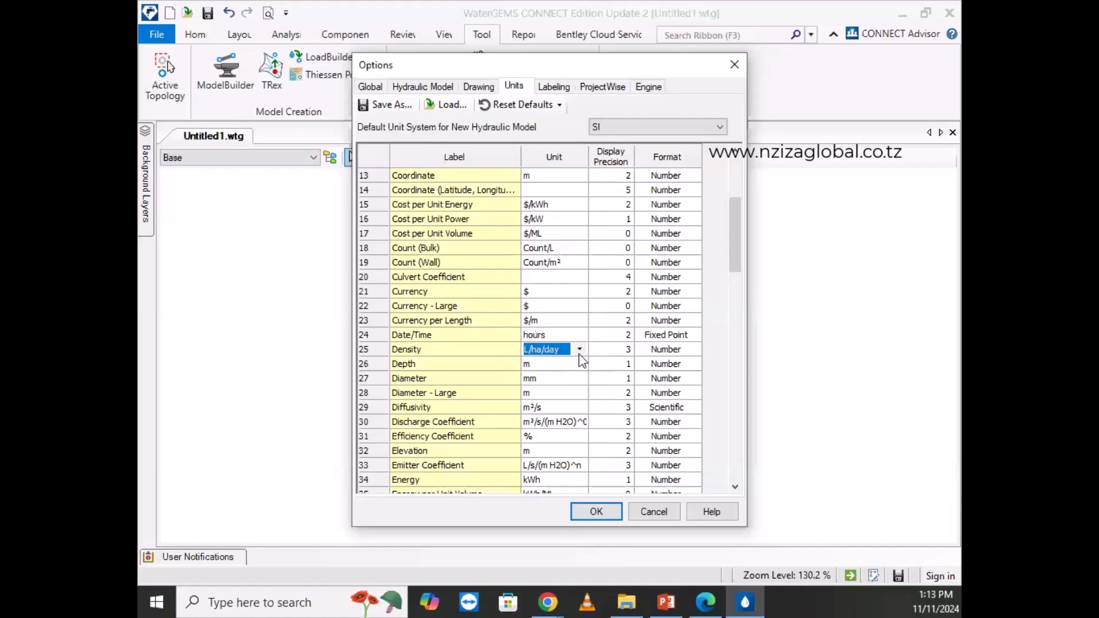
left_click(734, 66)
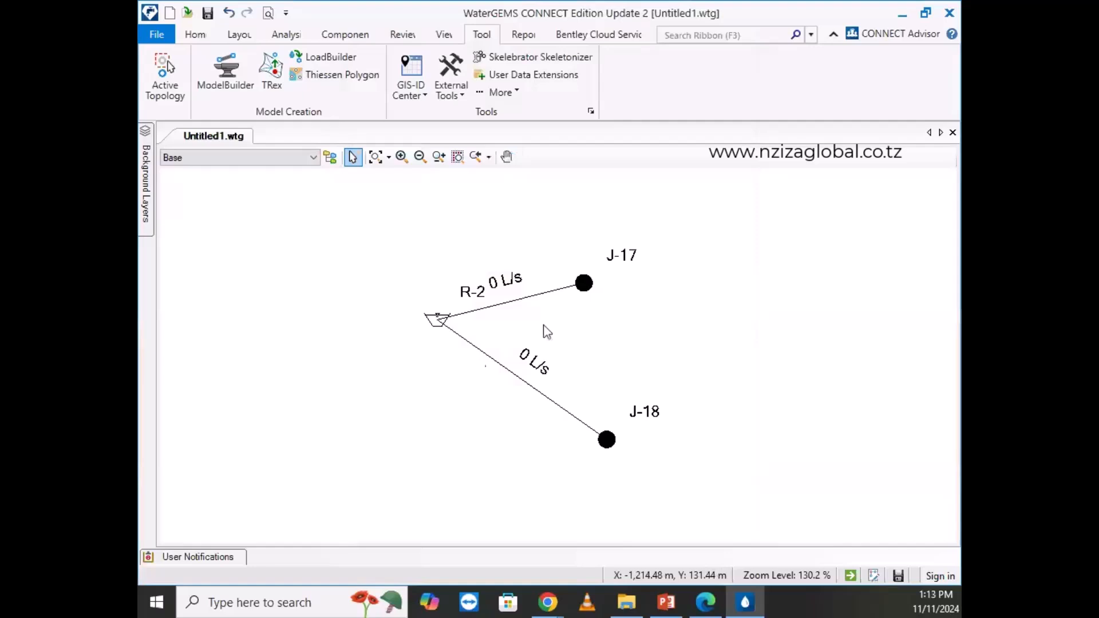
Open the properties of junction J-17 and set the unit of its Elevation field to ft.
double_click(585, 286)
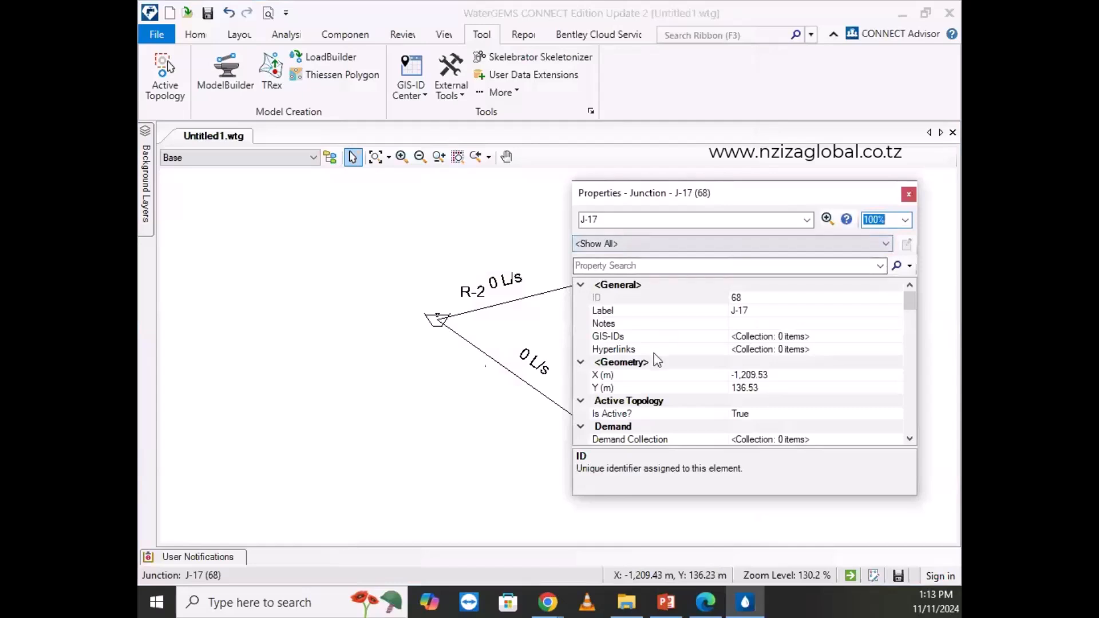
scroll(654, 352, "down", 2)
scroll(345, 375, "down", 4)
scroll(341, 350, "up", 6)
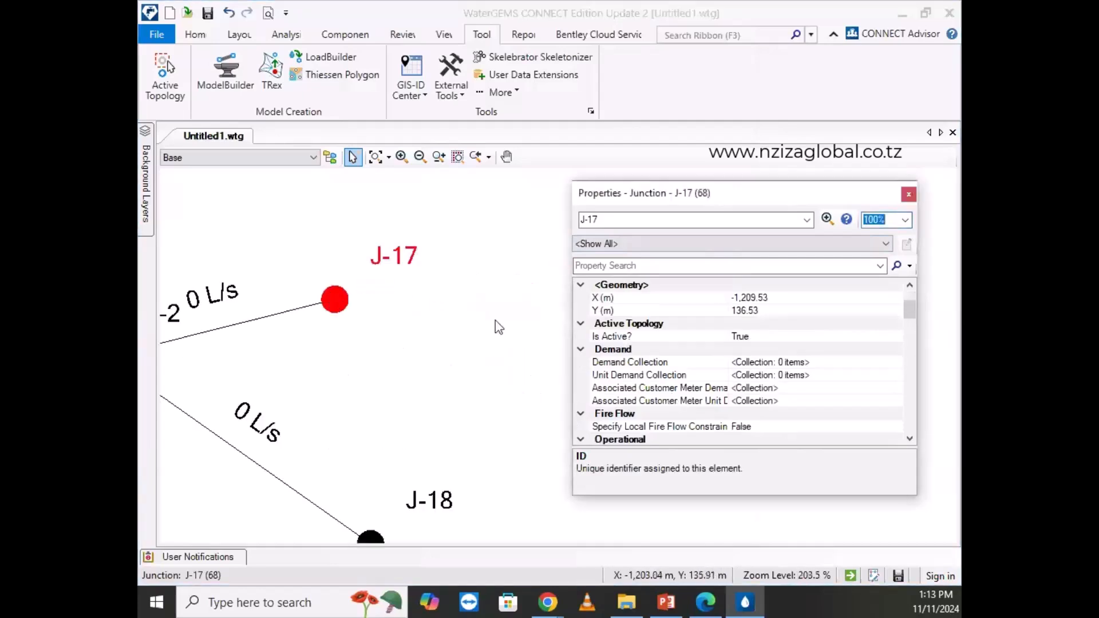
scroll(673, 408, "down", 2)
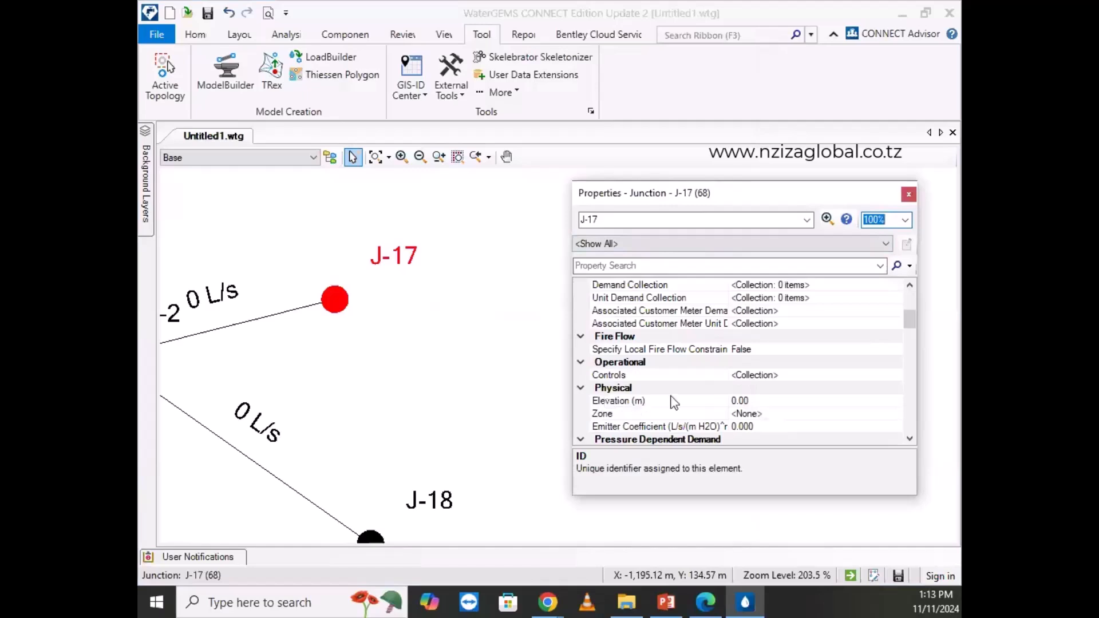
right_click(696, 407)
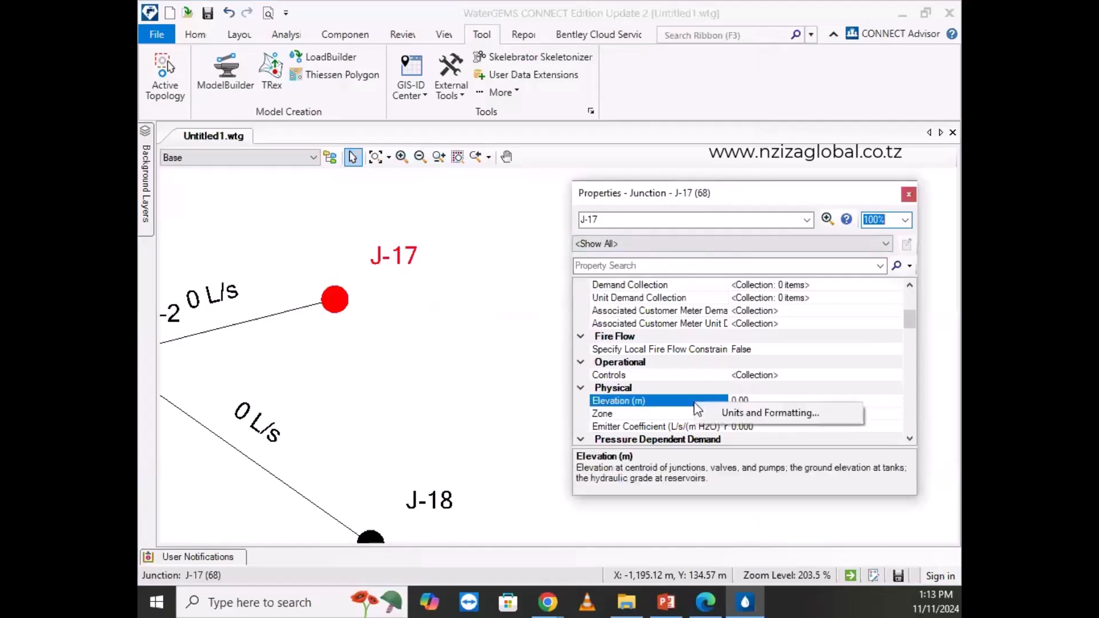
left_click(738, 413)
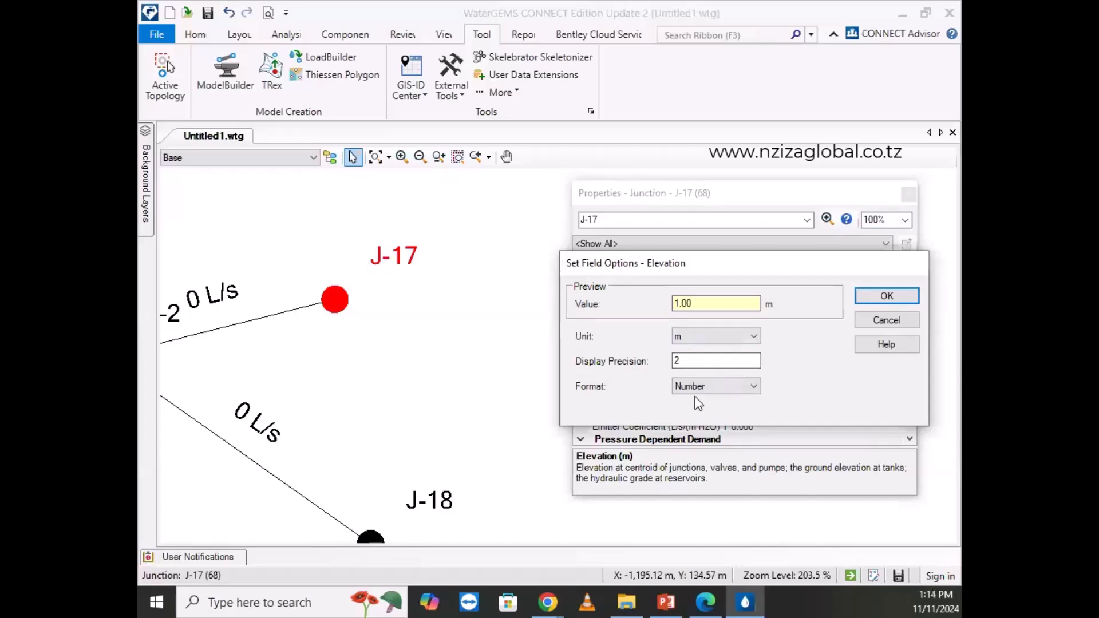
left_click(689, 339)
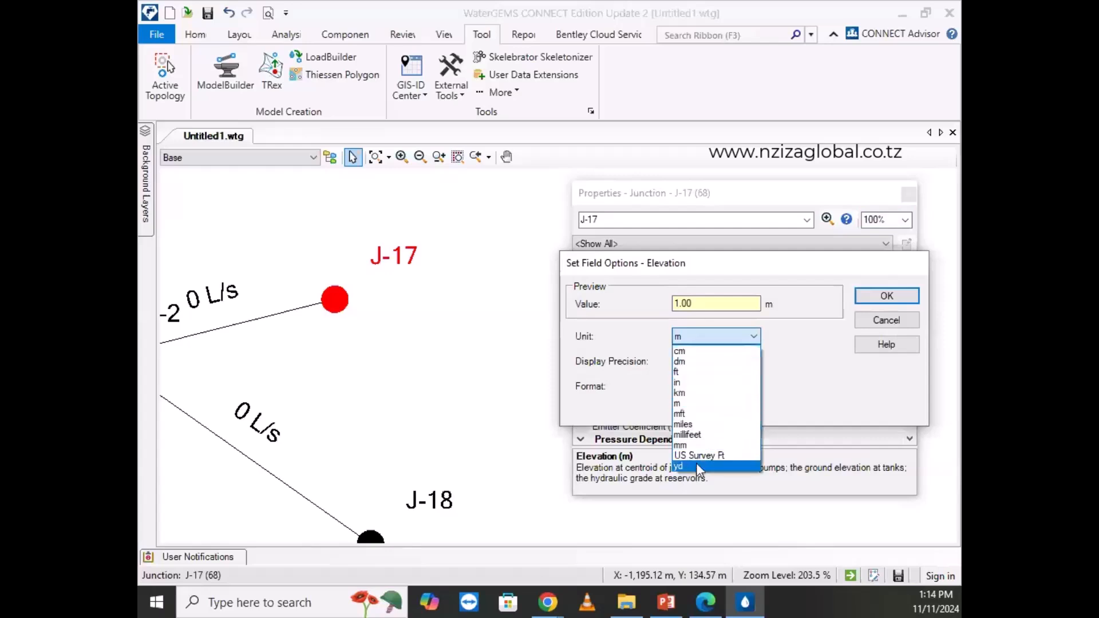
left_click(688, 372)
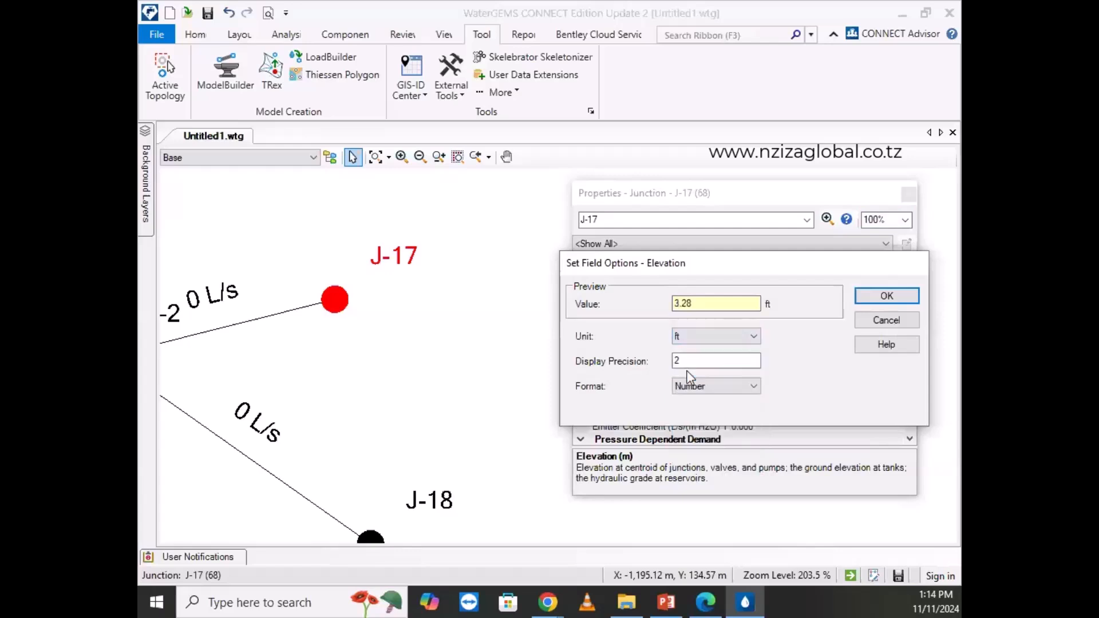
left_click(886, 297)
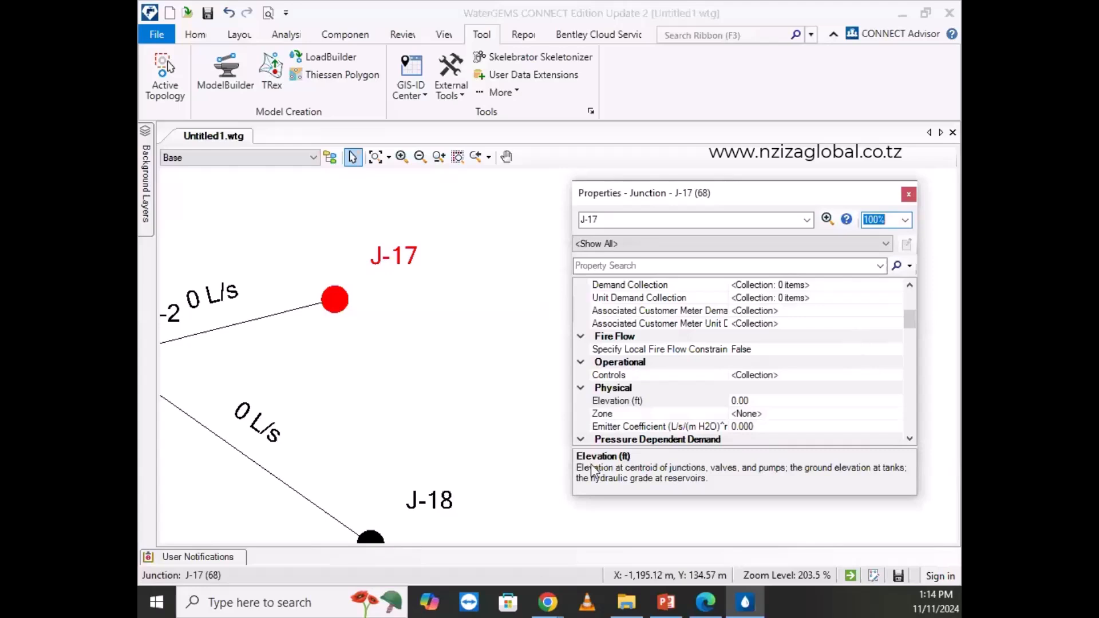
Set the unit of junction J-17's Elevation field back to m.
right_click(664, 401)
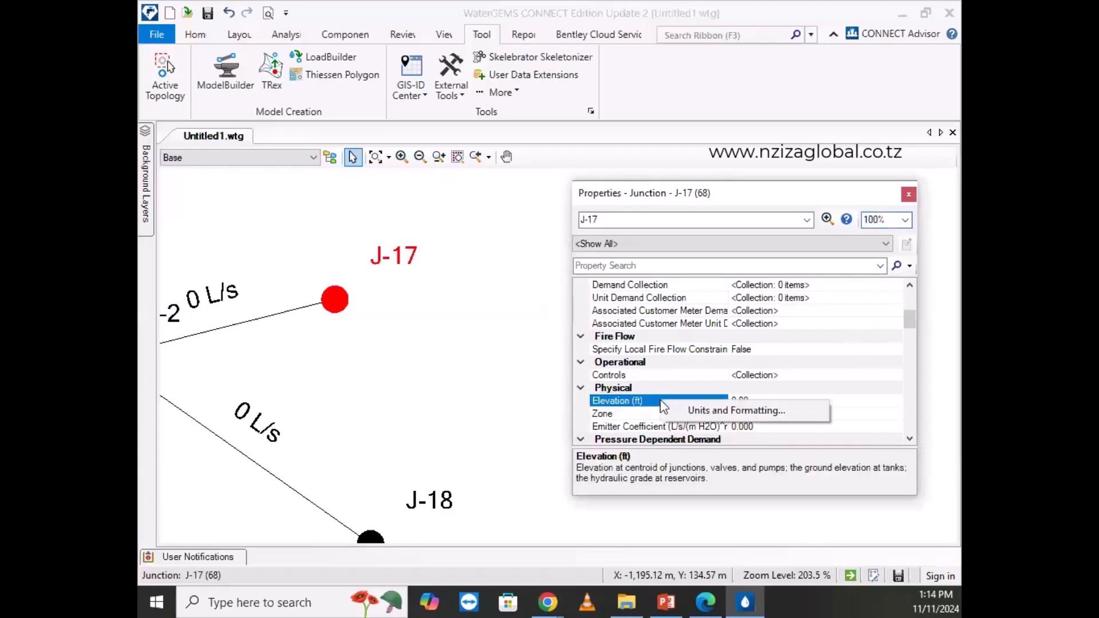
left_click(693, 409)
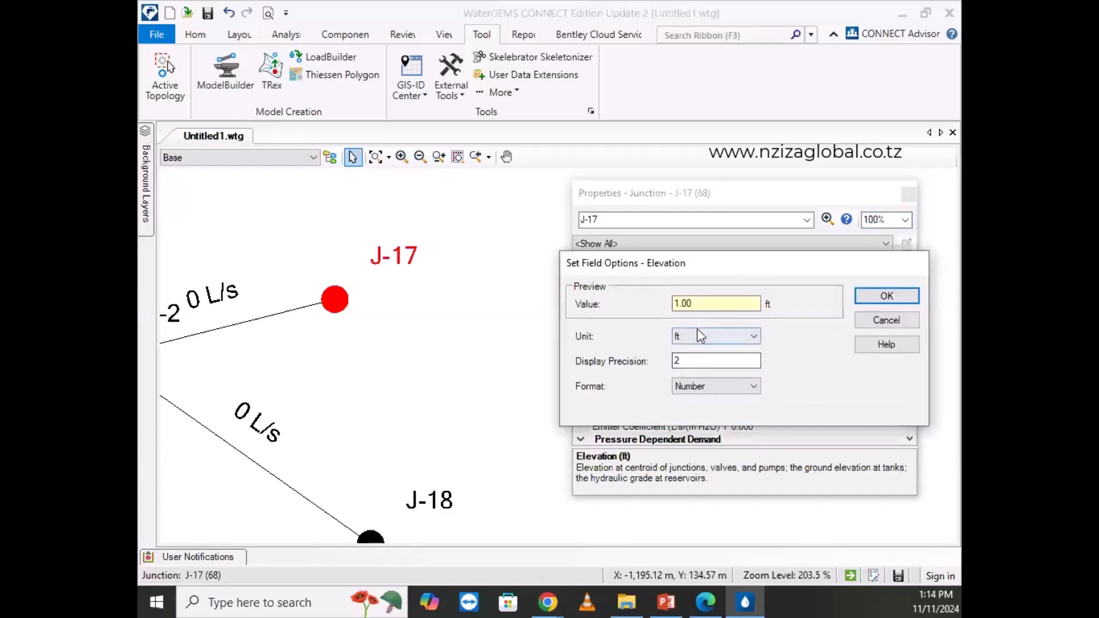
left_click(698, 335)
left_click(682, 405)
left_click(886, 296)
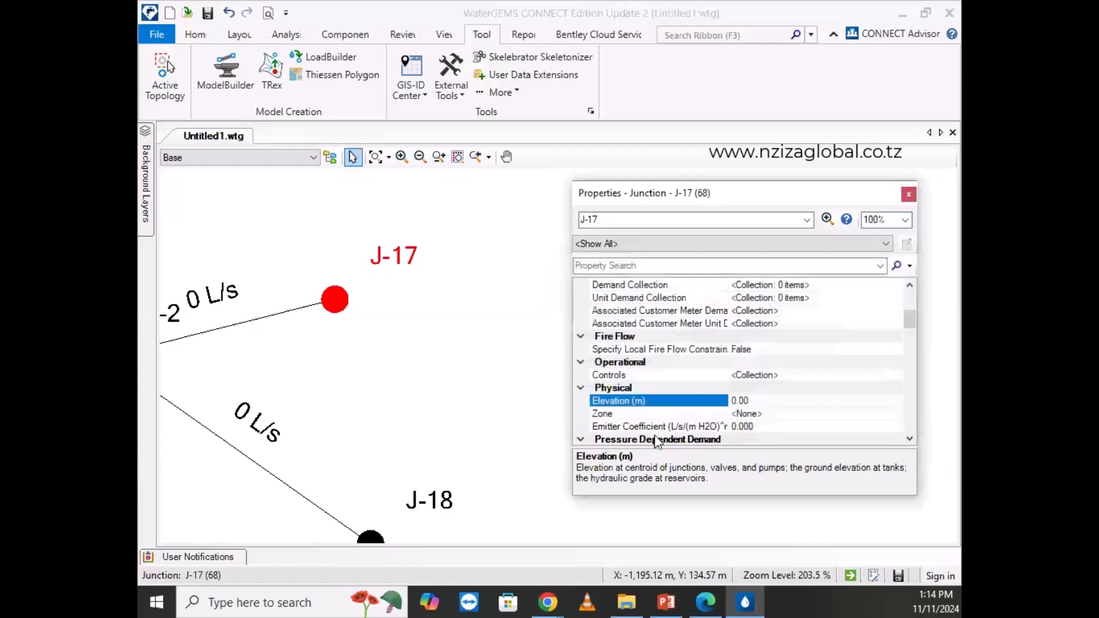
Set junction J-17's elevation to 1 m and convert the field's unit to ft.
left_click(763, 406)
type("1")
right_click(697, 410)
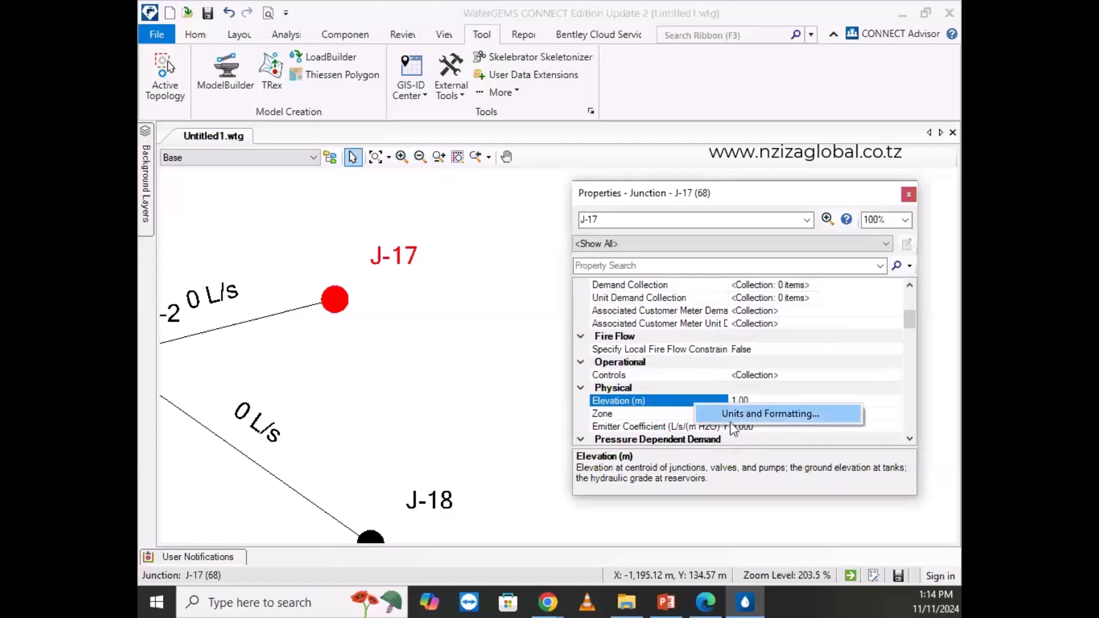
left_click(722, 414)
left_click(708, 338)
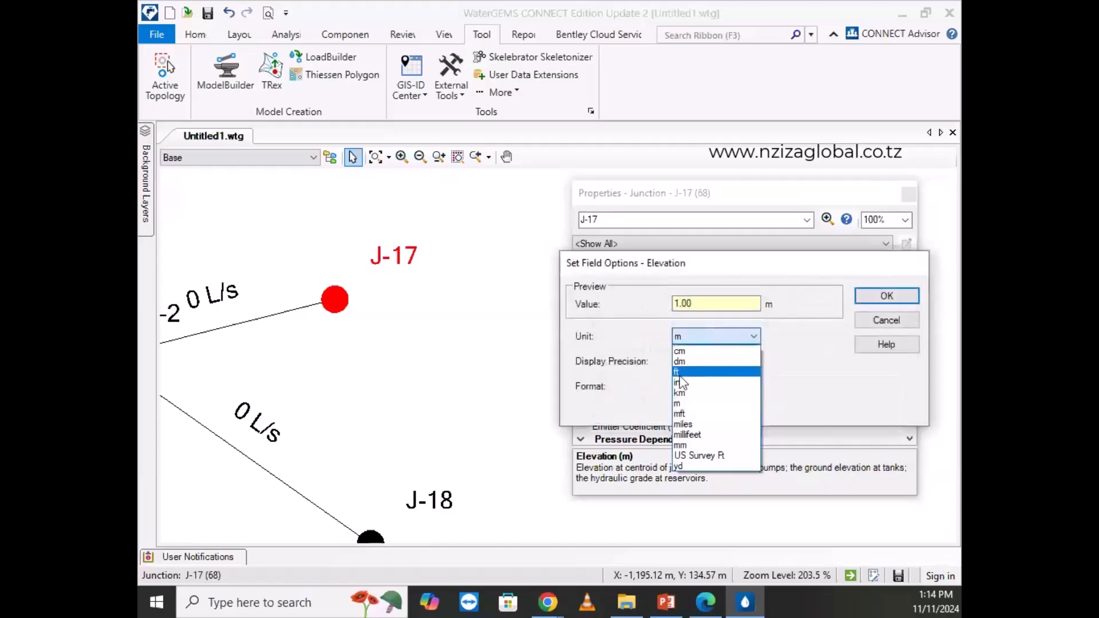
left_click(684, 378)
left_click(887, 296)
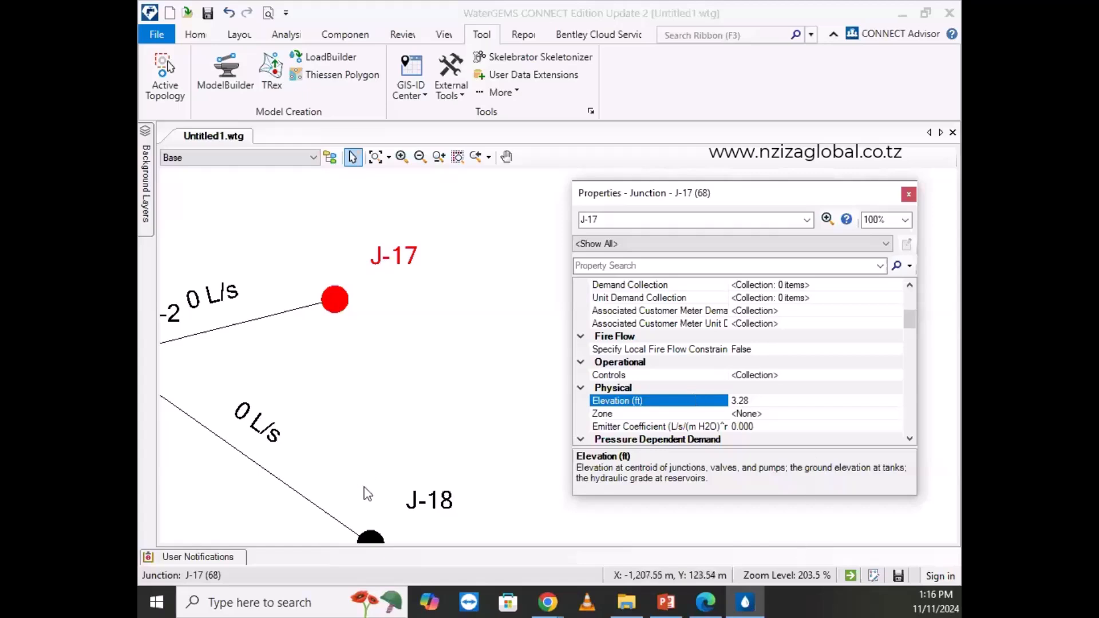
Open a second hydraulic model alongside the current one and return to the reservoir-and-junction model.
scroll(687, 518, "down", 1)
scroll(458, 243, "down", 4)
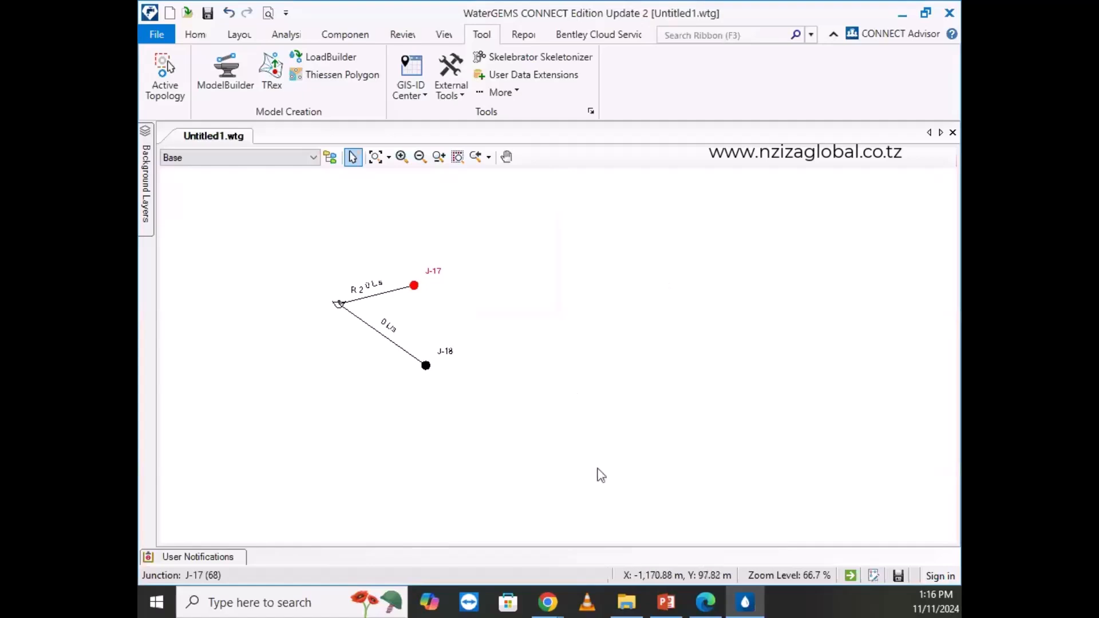
scroll(515, 258, "down", 2)
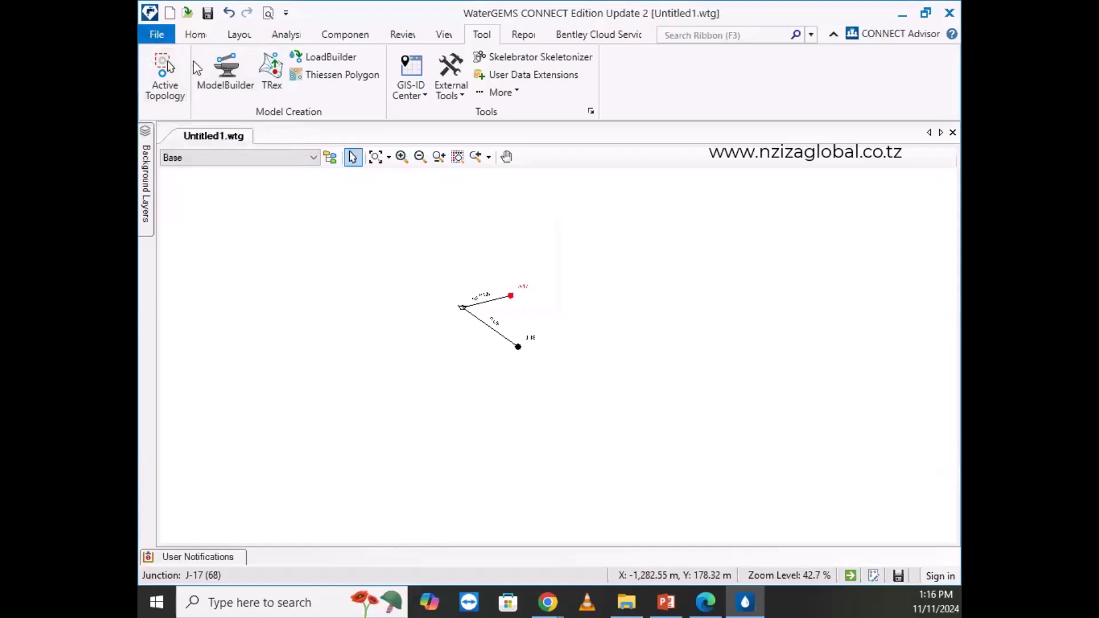
key("ctrl+o")
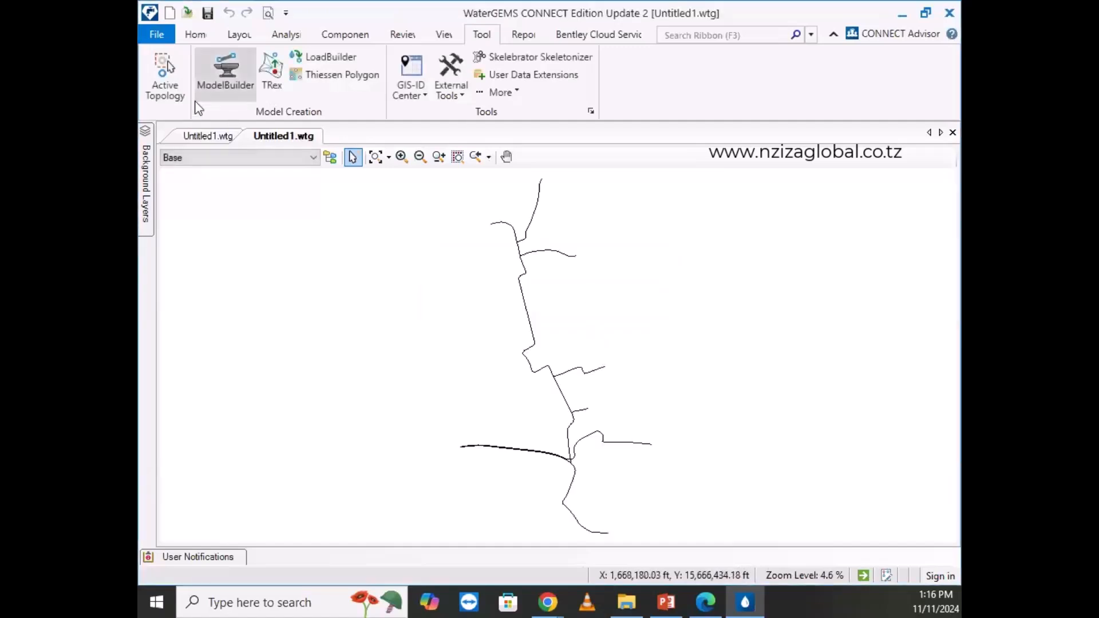
left_click(216, 137)
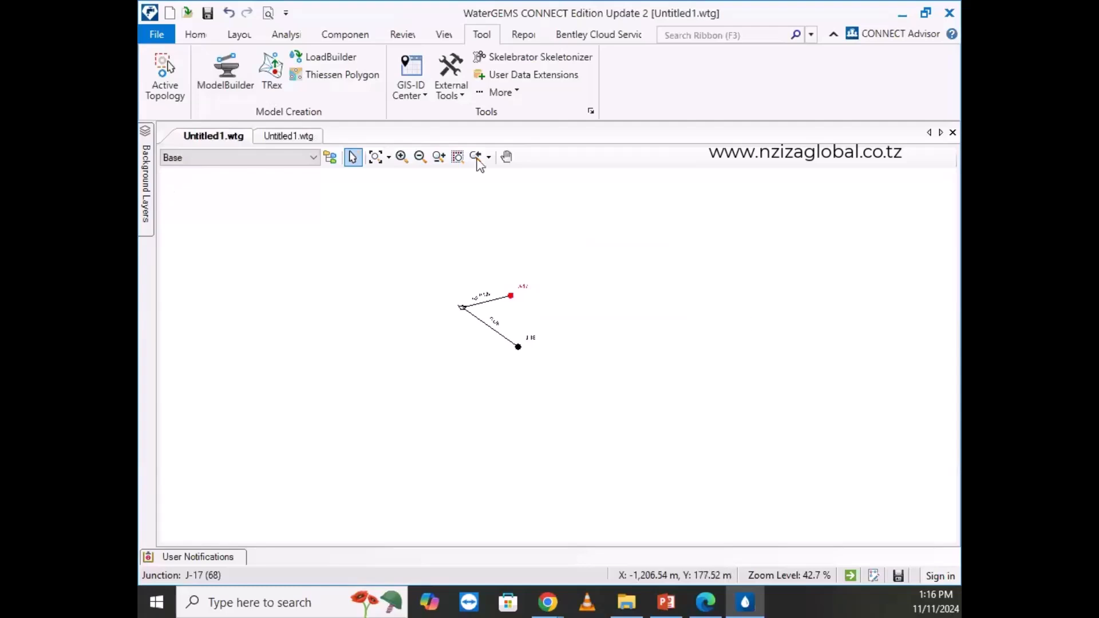
Start saving the reservoir-and-junction model as a WaterGEMS file and choose the MOROGORO folder as the location.
scroll(750, 310, "down", 2)
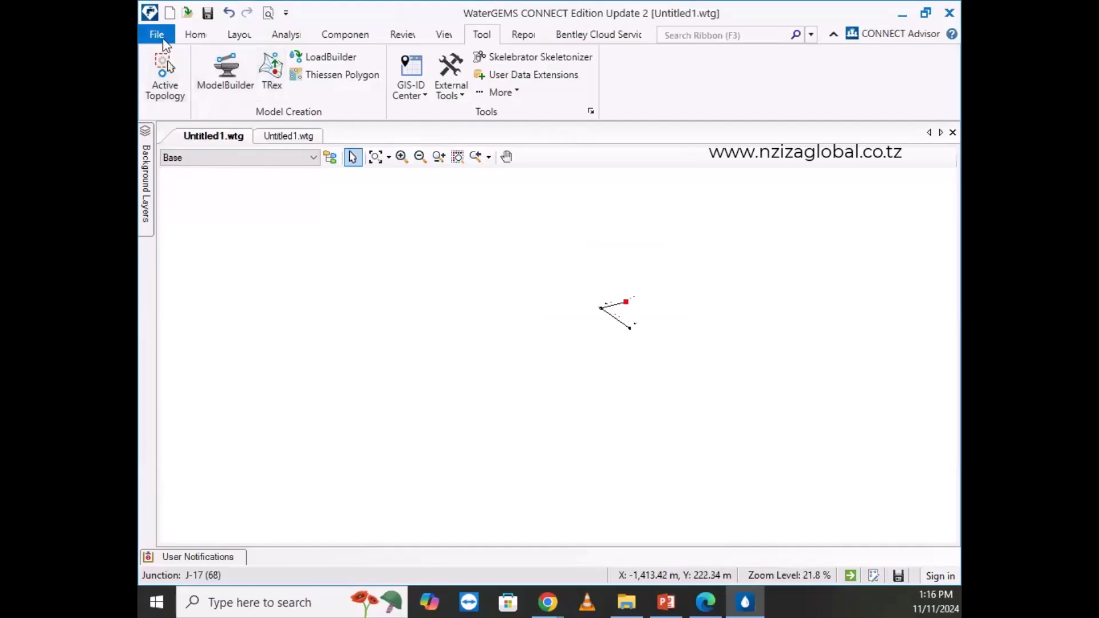
left_click(158, 36)
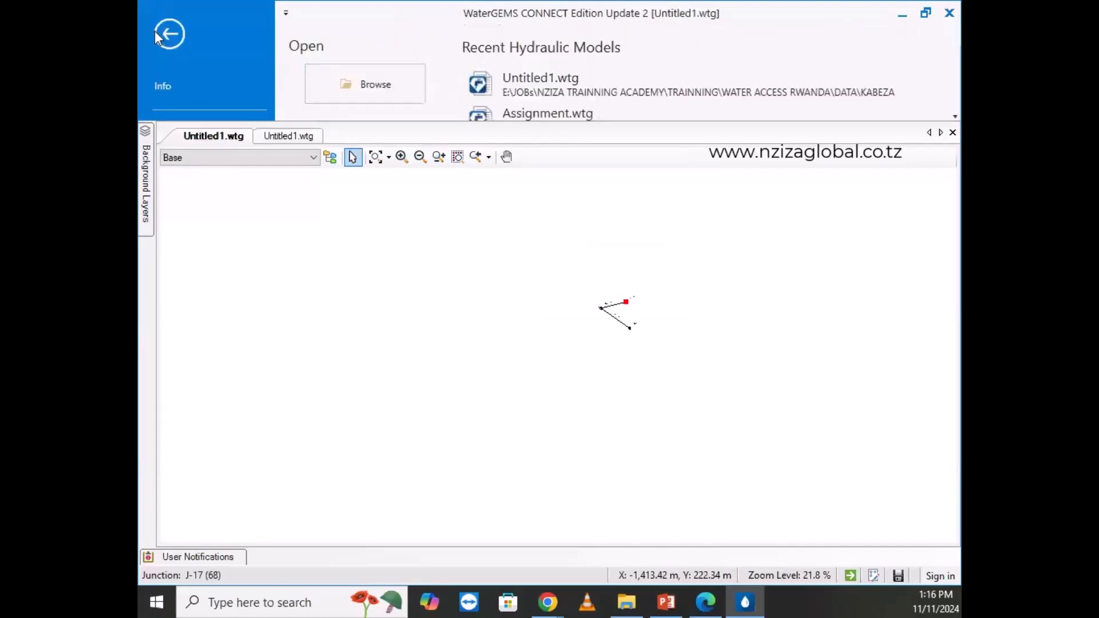
left_click(159, 35)
left_click(160, 37)
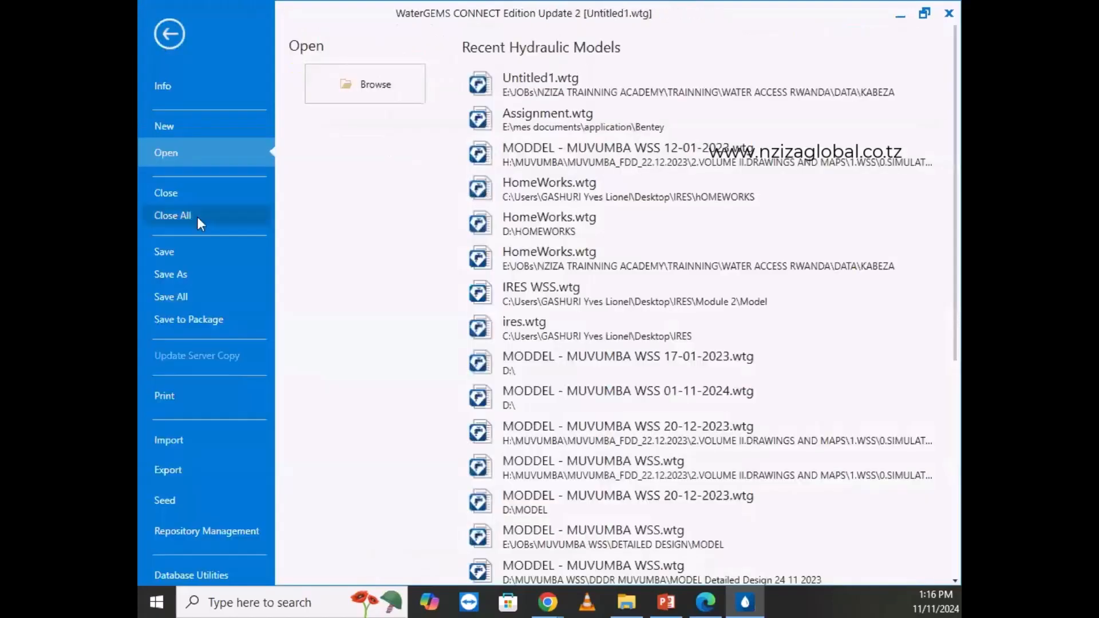
left_click(178, 255)
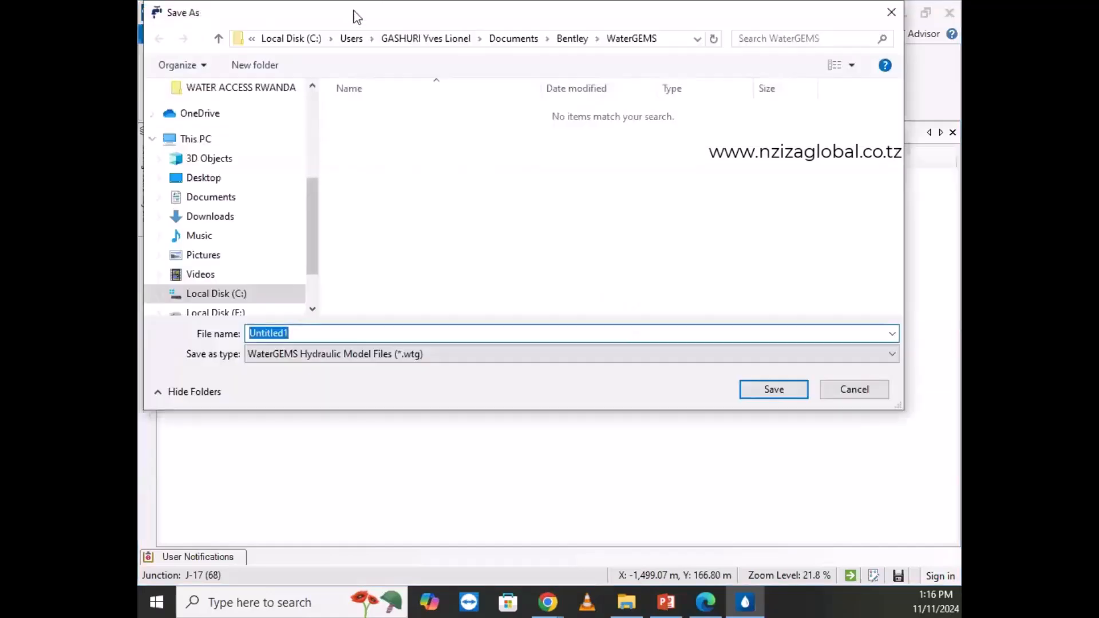
left_click_drag(357, 17, 361, 91)
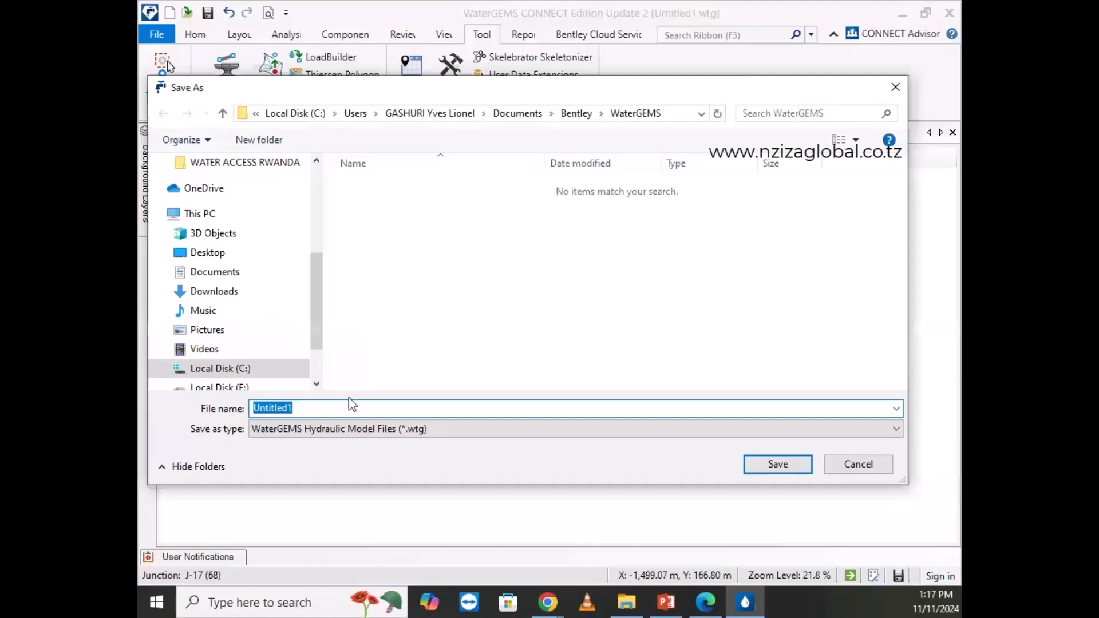
scroll(201, 252, "up", 2)
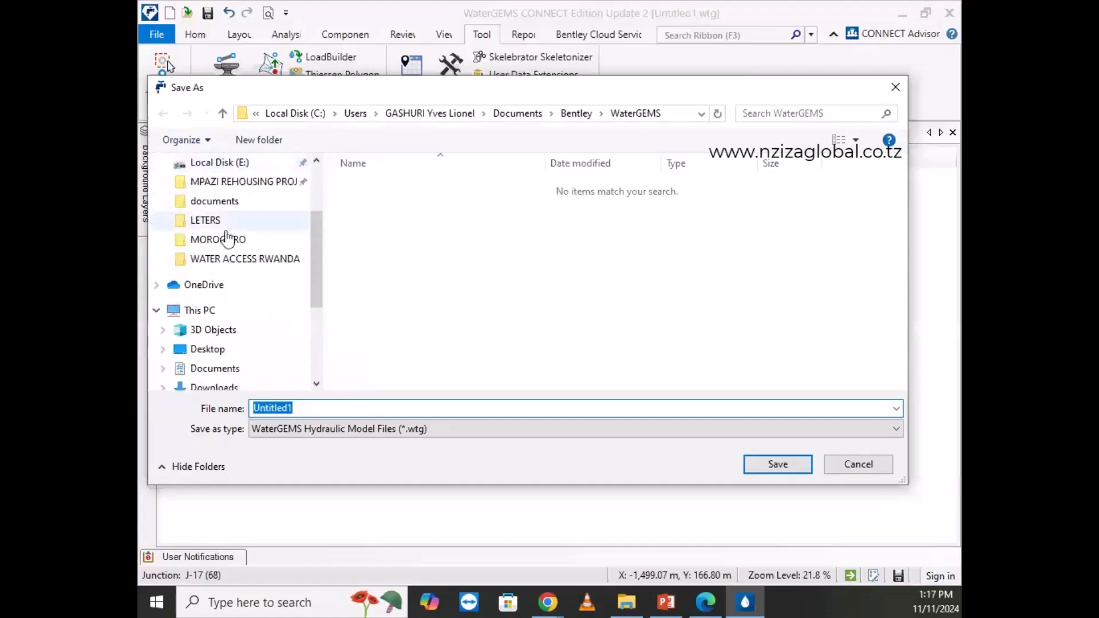
left_click(200, 239)
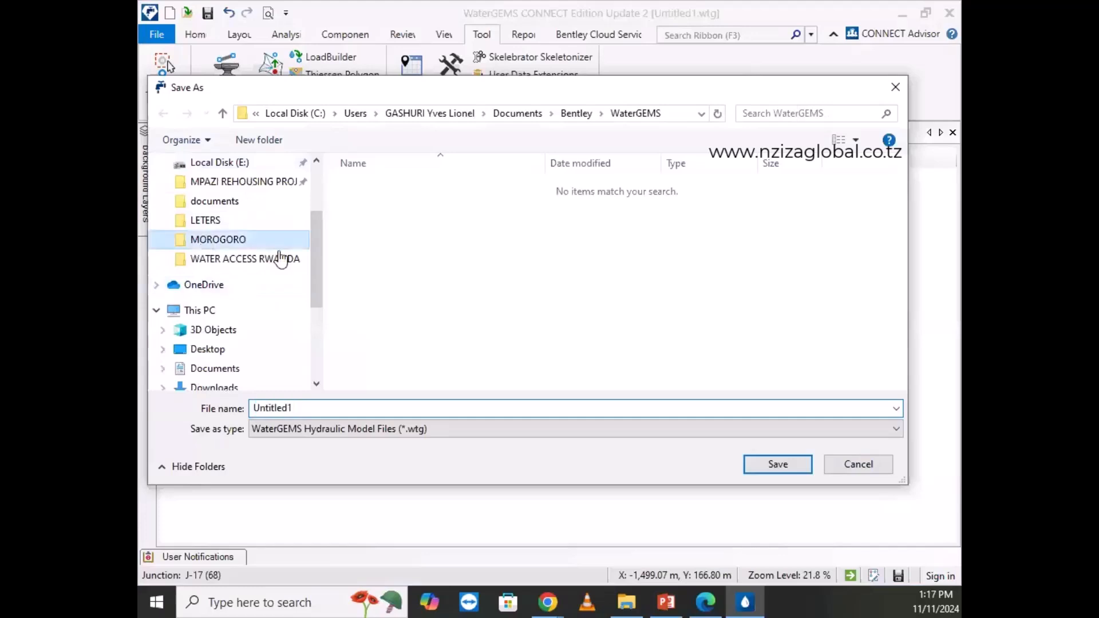
Create a new folder inside MOROGORO, keep its default name, and open it as the save location.
right_click(402, 209)
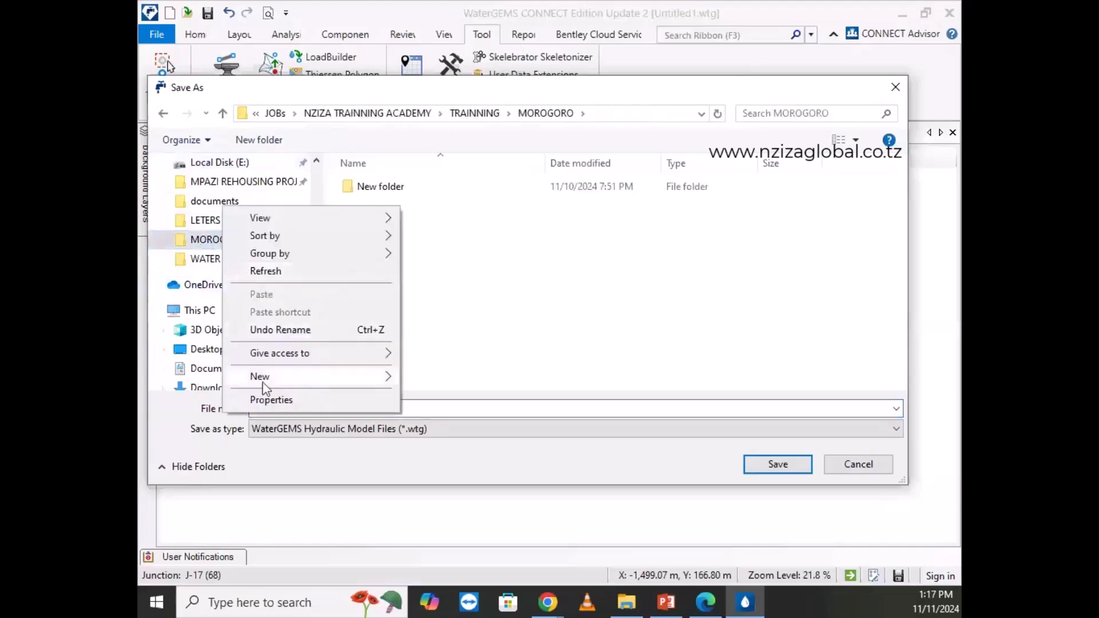
mouse_move(403, 378)
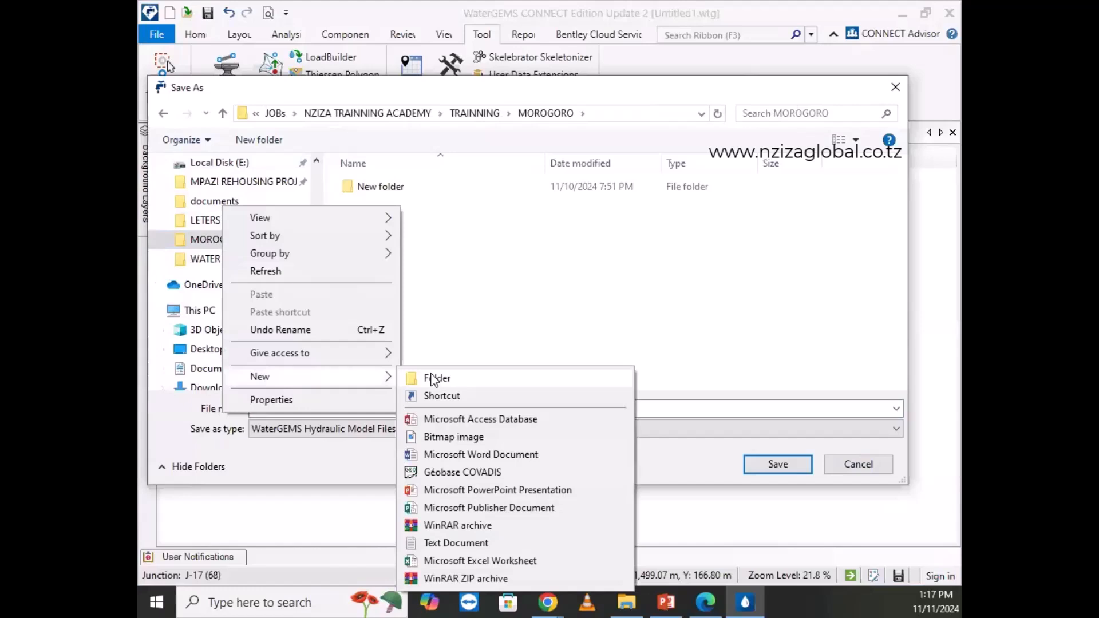
left_click(432, 379)
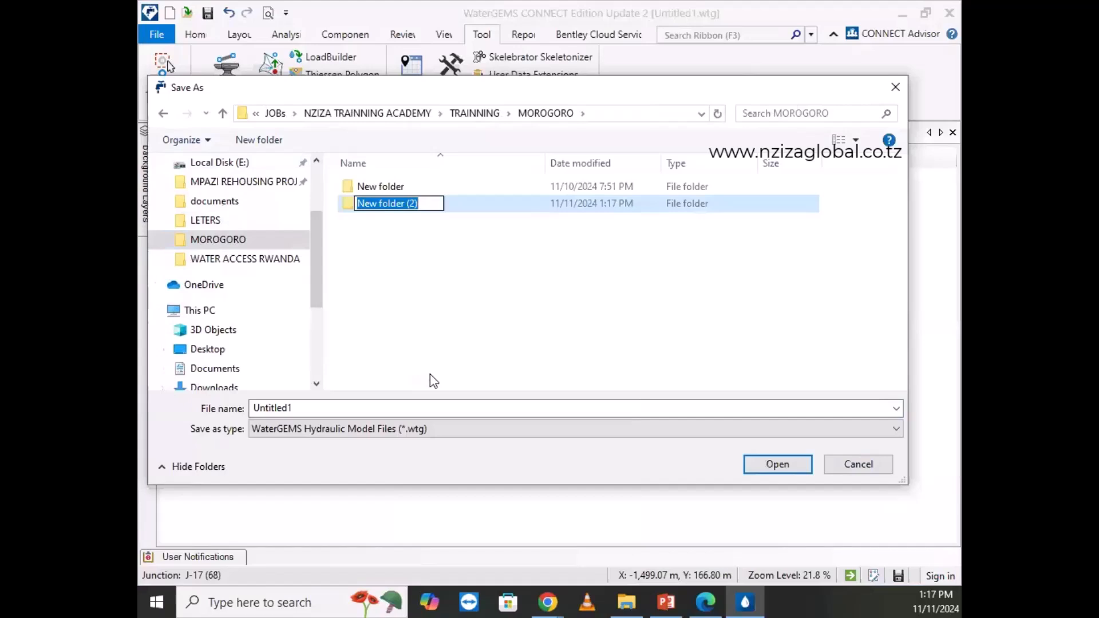
left_click(432, 381)
left_click(389, 209)
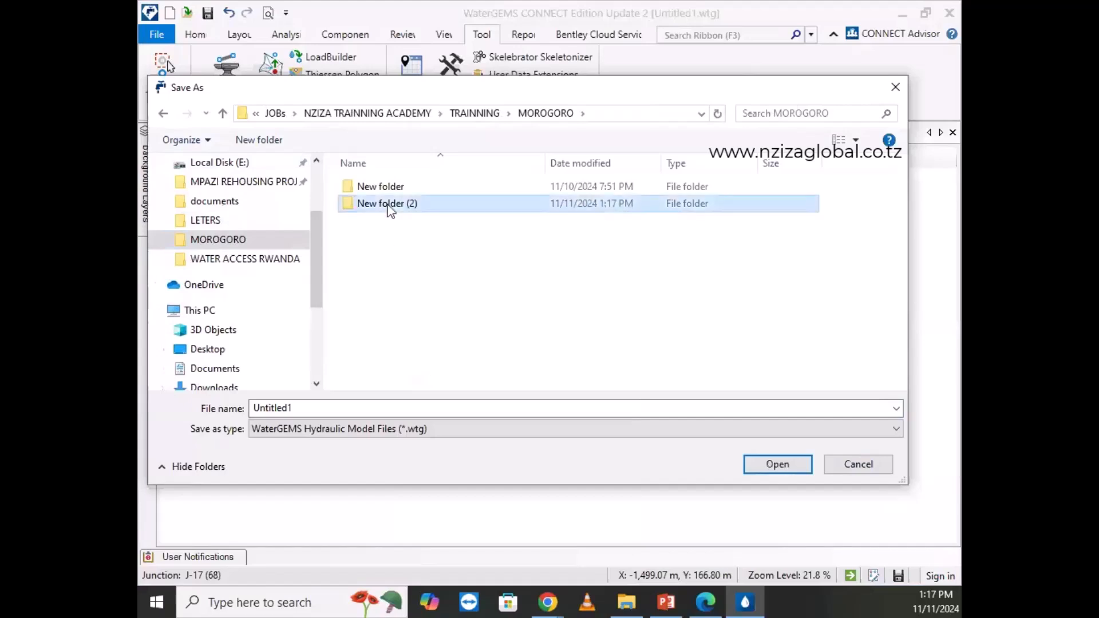
double_click(390, 205)
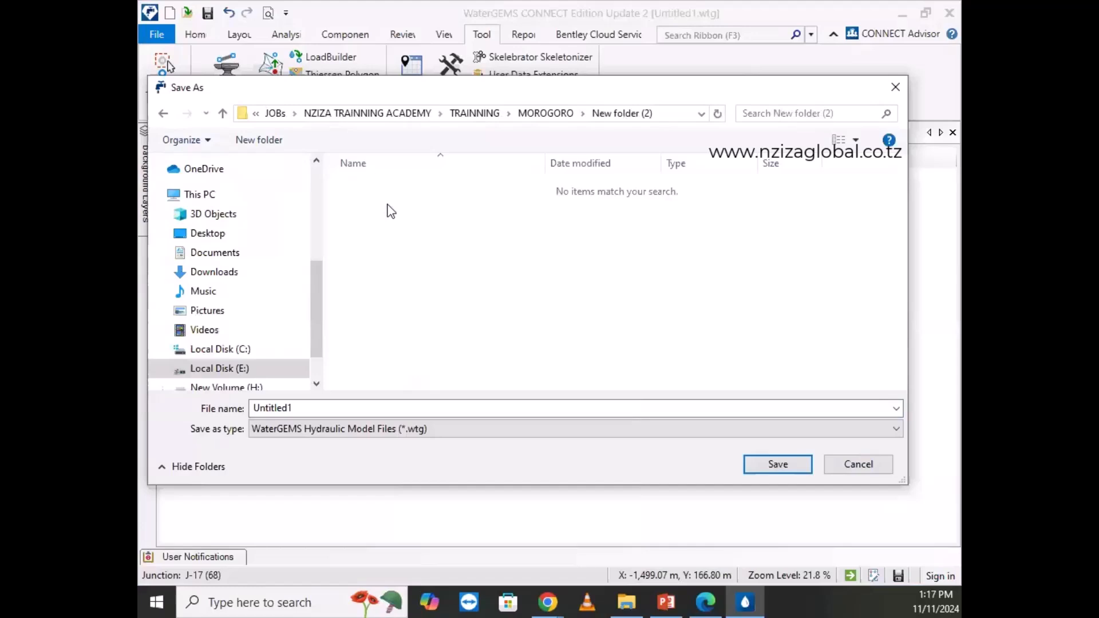
Name the model file "trail 1" and save it in the new folder.
double_click(300, 407)
type("tr")
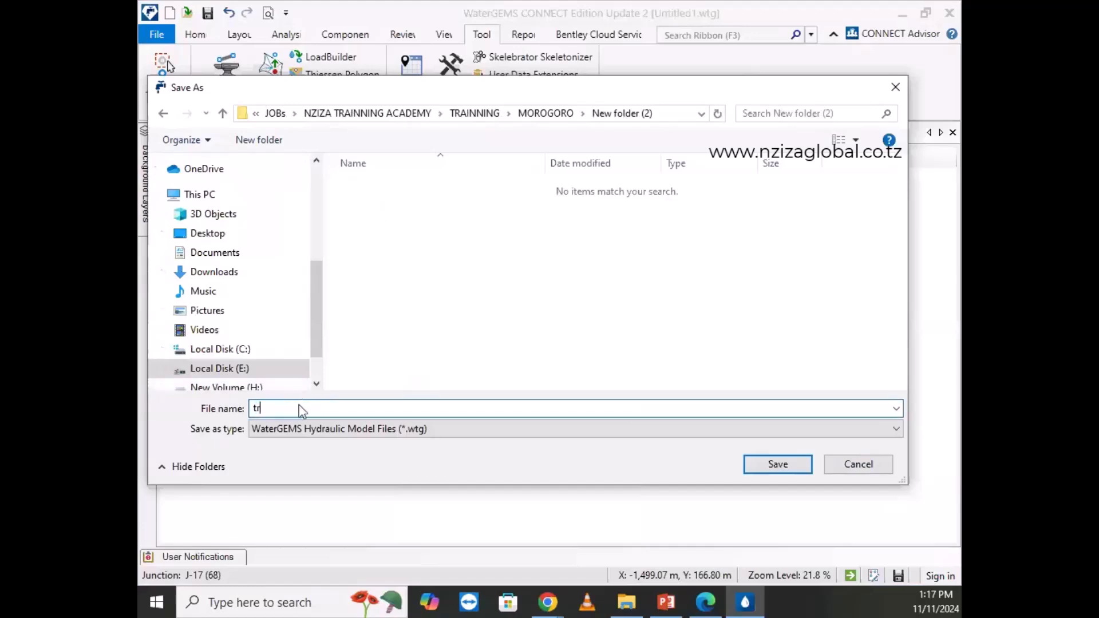
type("ail 1")
left_click(779, 465)
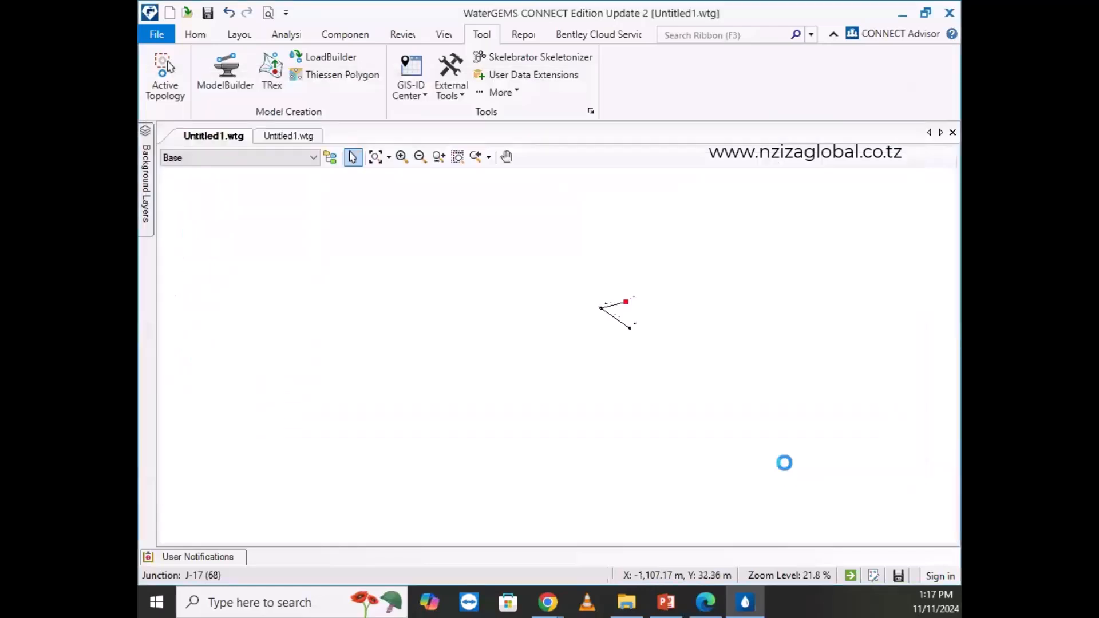
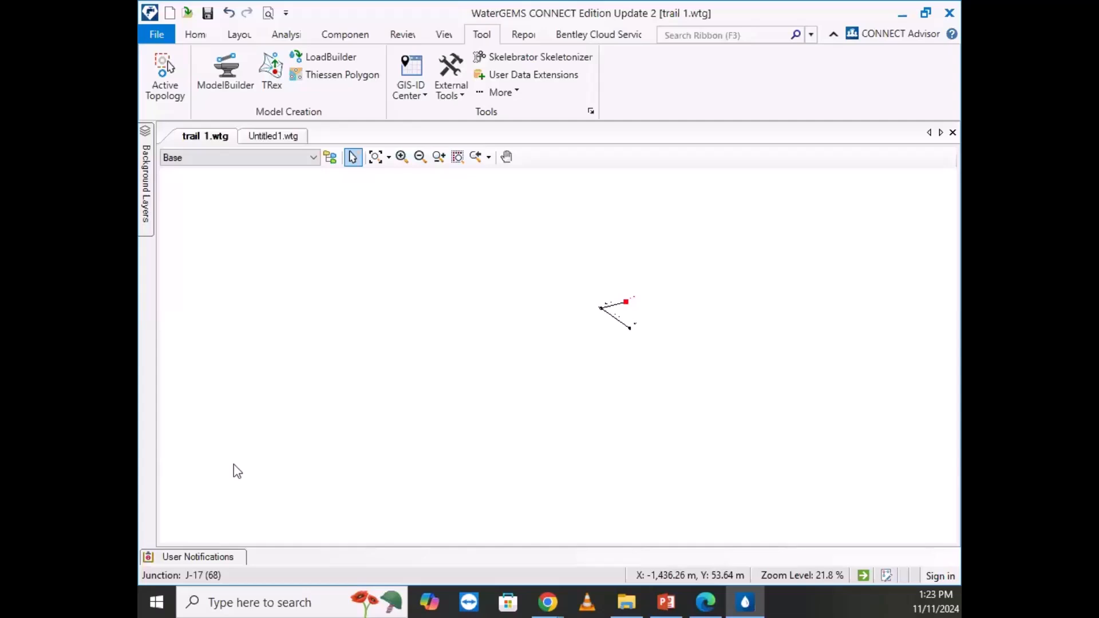
Switch to Microsoft Edge to check the Day 1 content of the training curriculum PDF, and return to WaterGEMS.
left_click(705, 602)
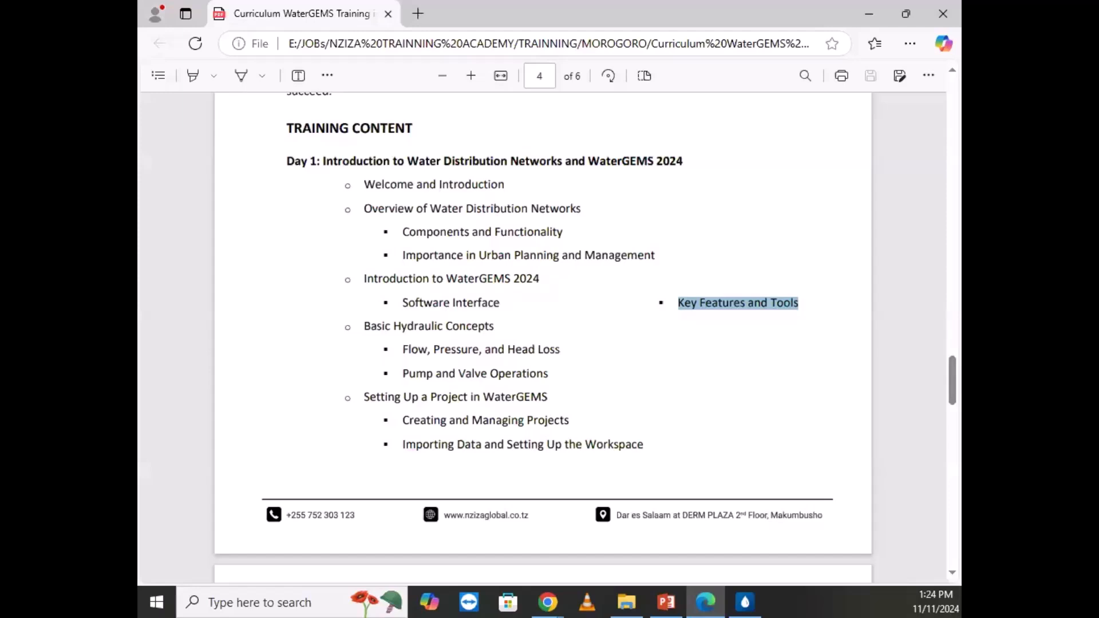
key("alt+Tab")
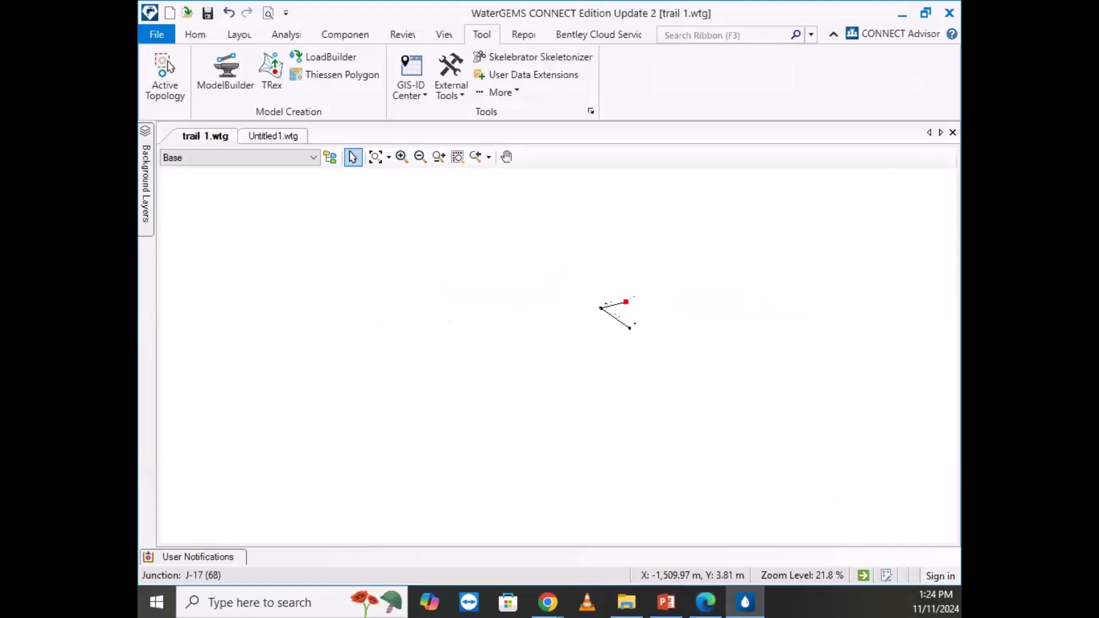
scroll(614, 374, "down", 8)
scroll(614, 374, "up", 8)
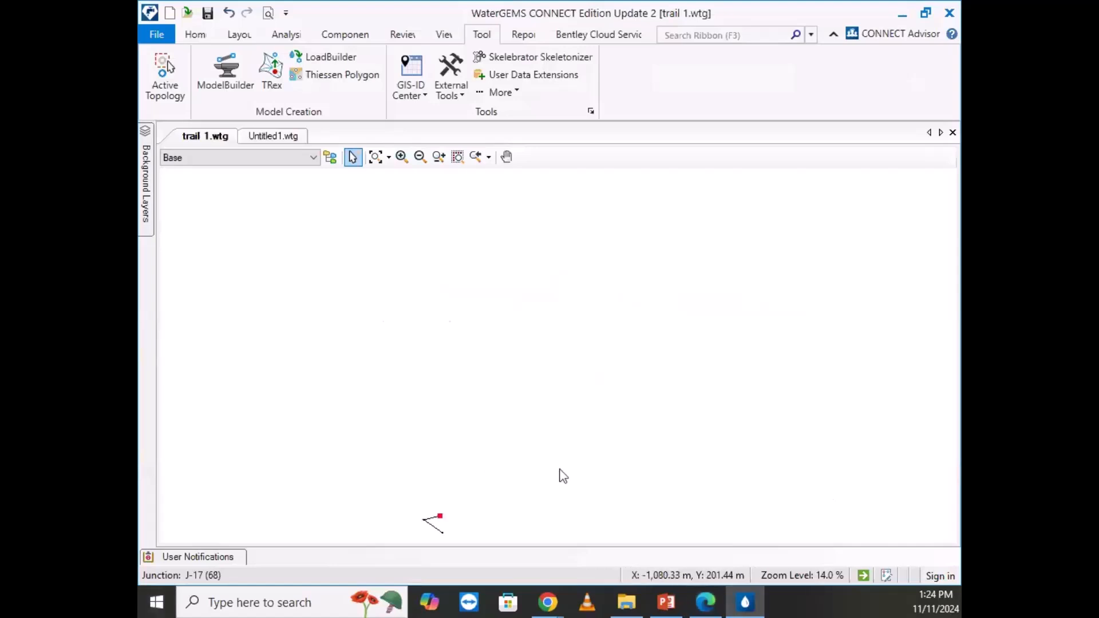
scroll(573, 371, "down", 8)
scroll(577, 373, "up", 12)
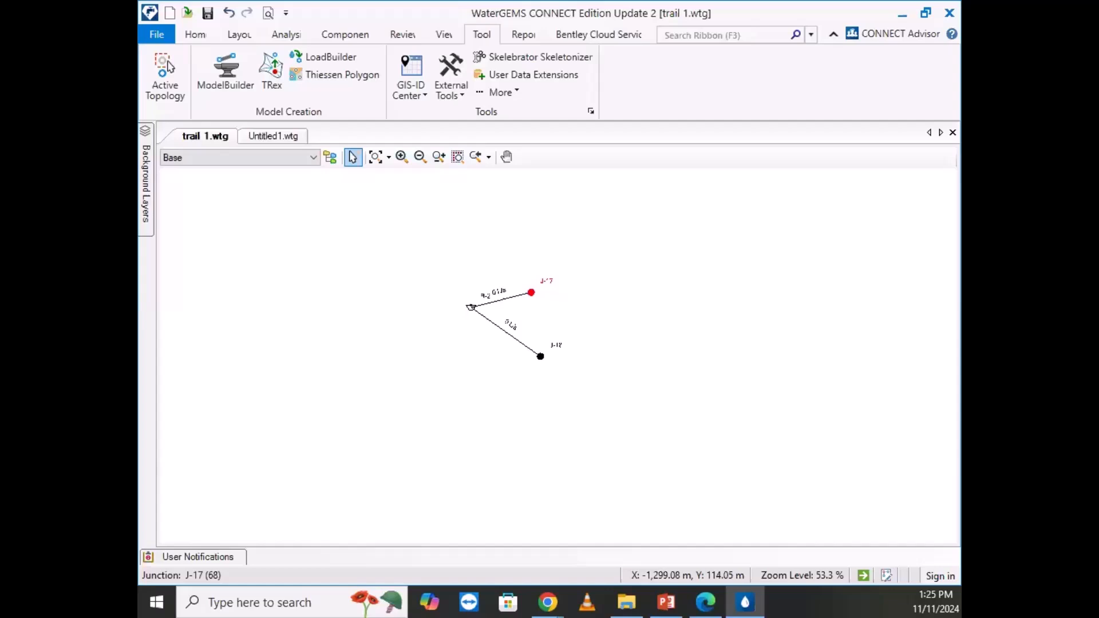
key("alt+Tab")
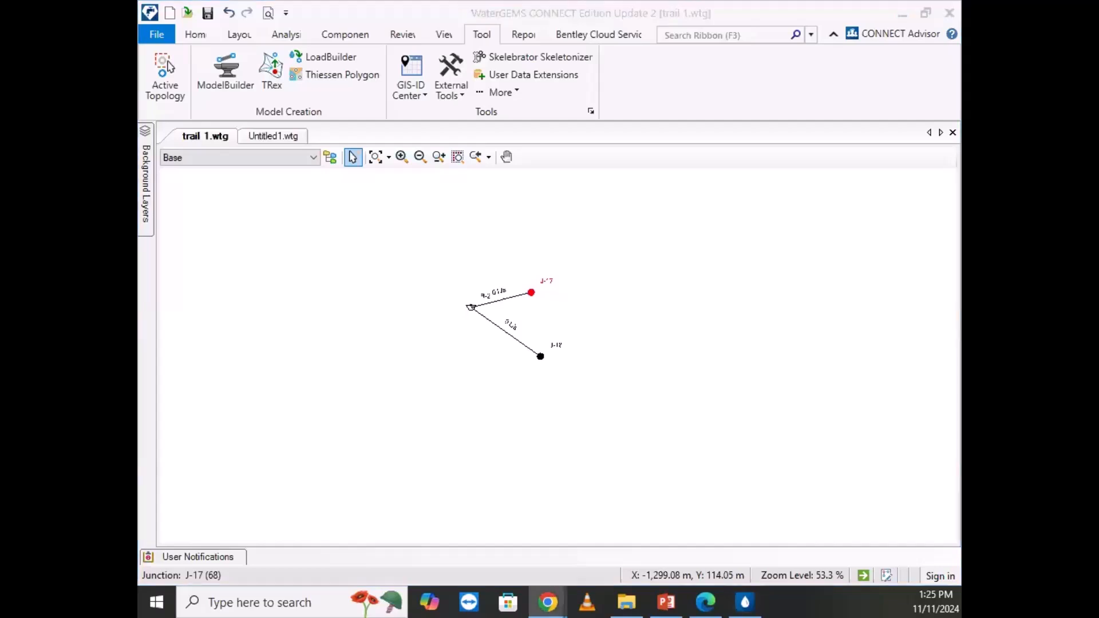